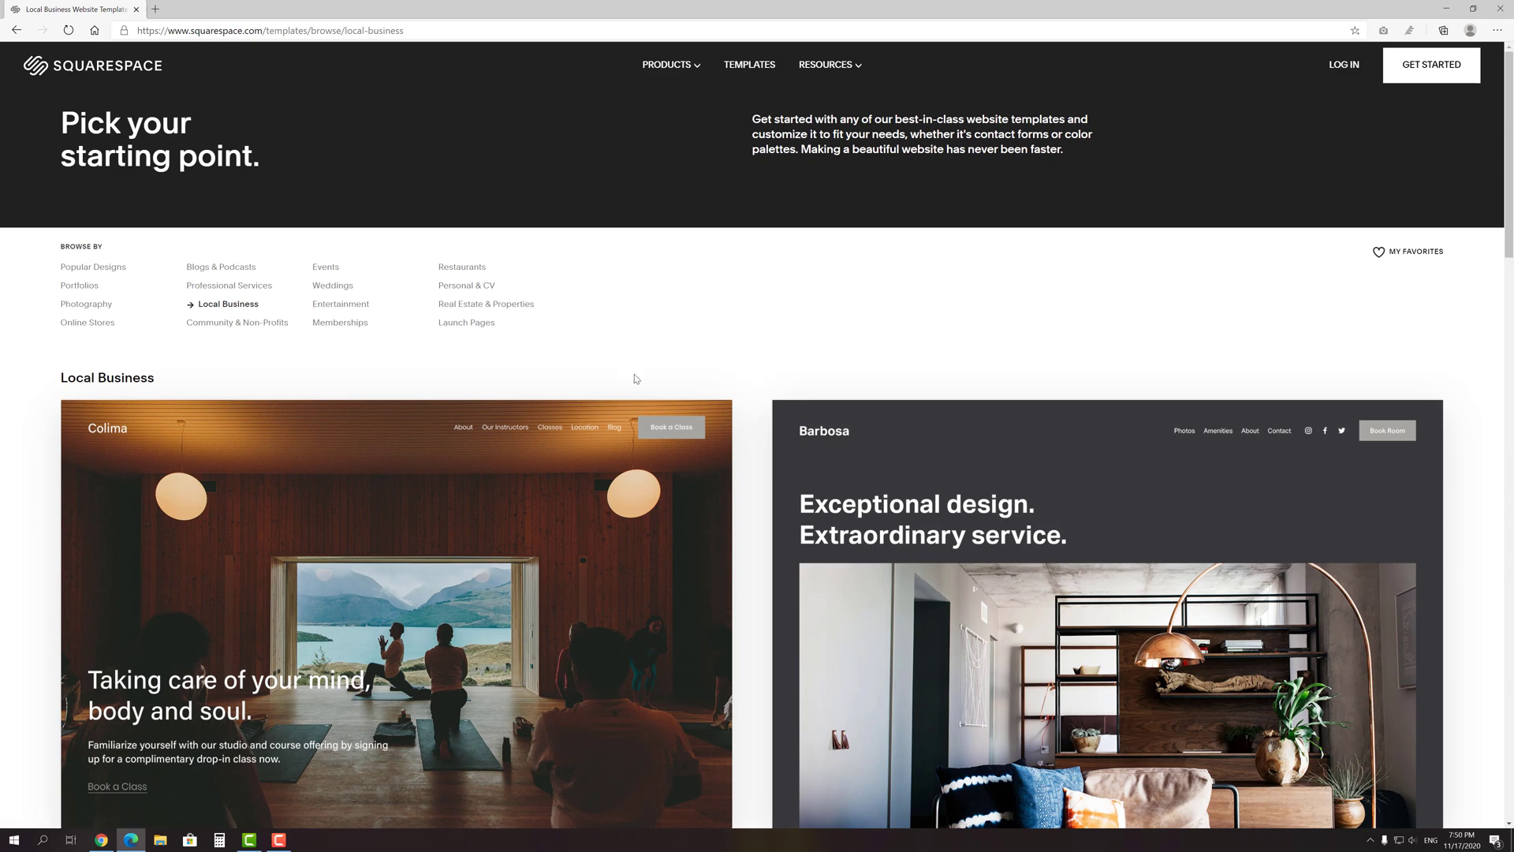
Start a site from the Colima local business template and create the account by continuing with Google.
mouse_move(636, 378)
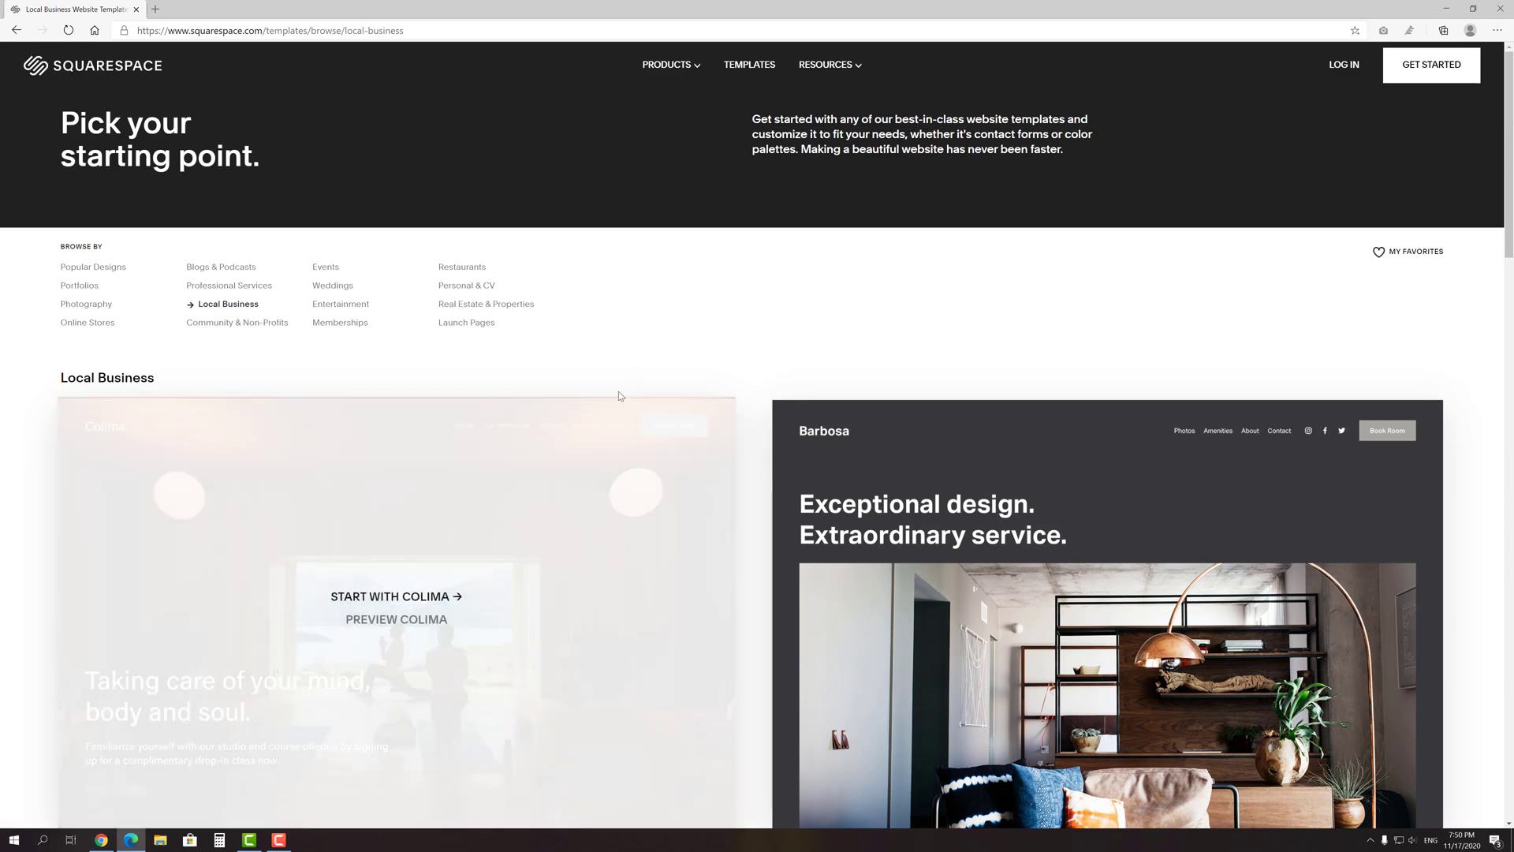
left_click(439, 597)
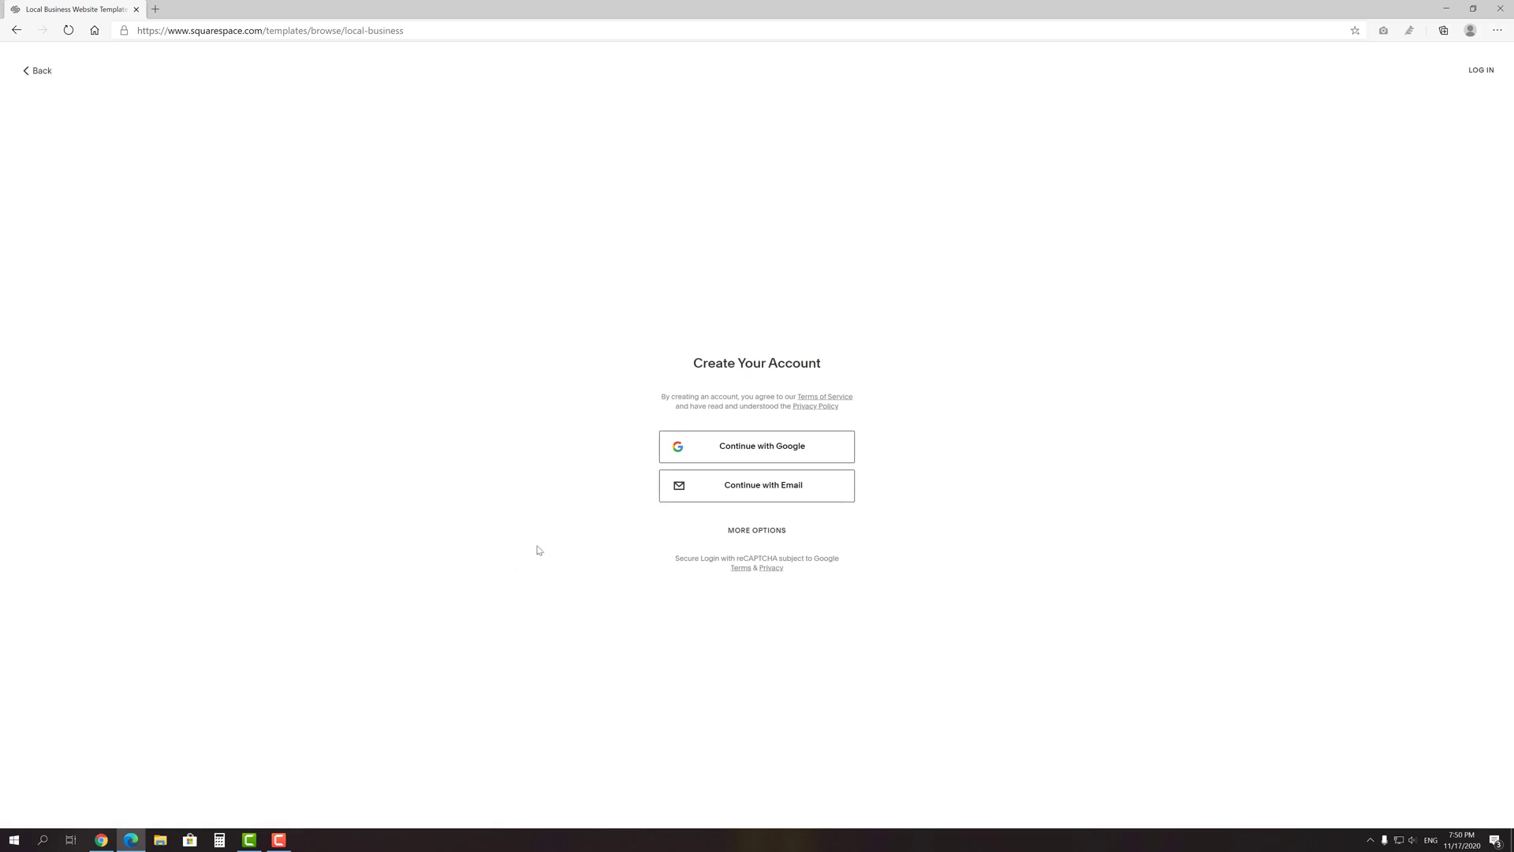
left_click(737, 531)
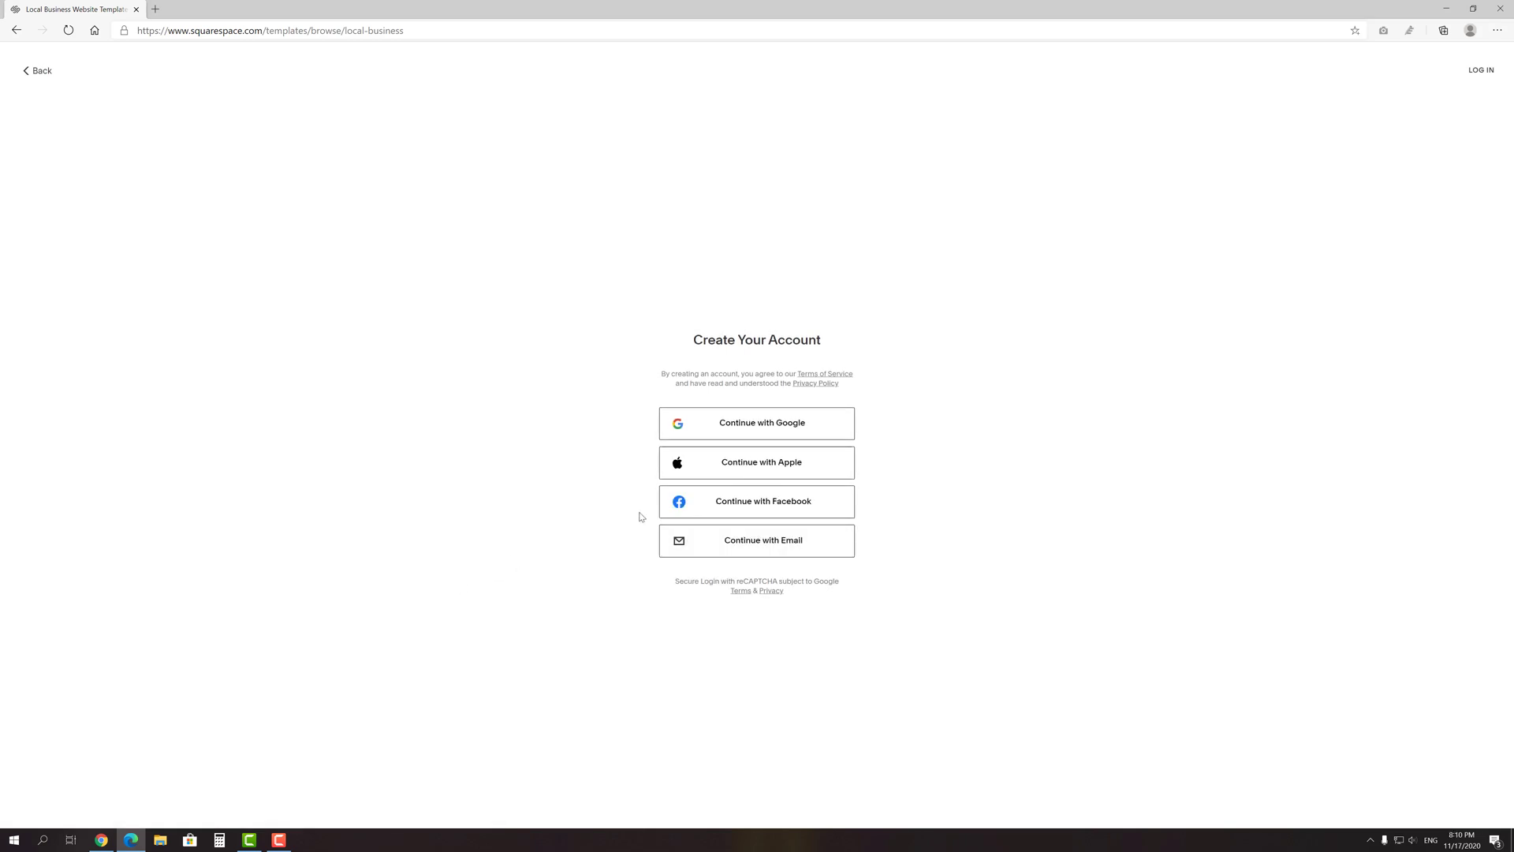
left_click(733, 425)
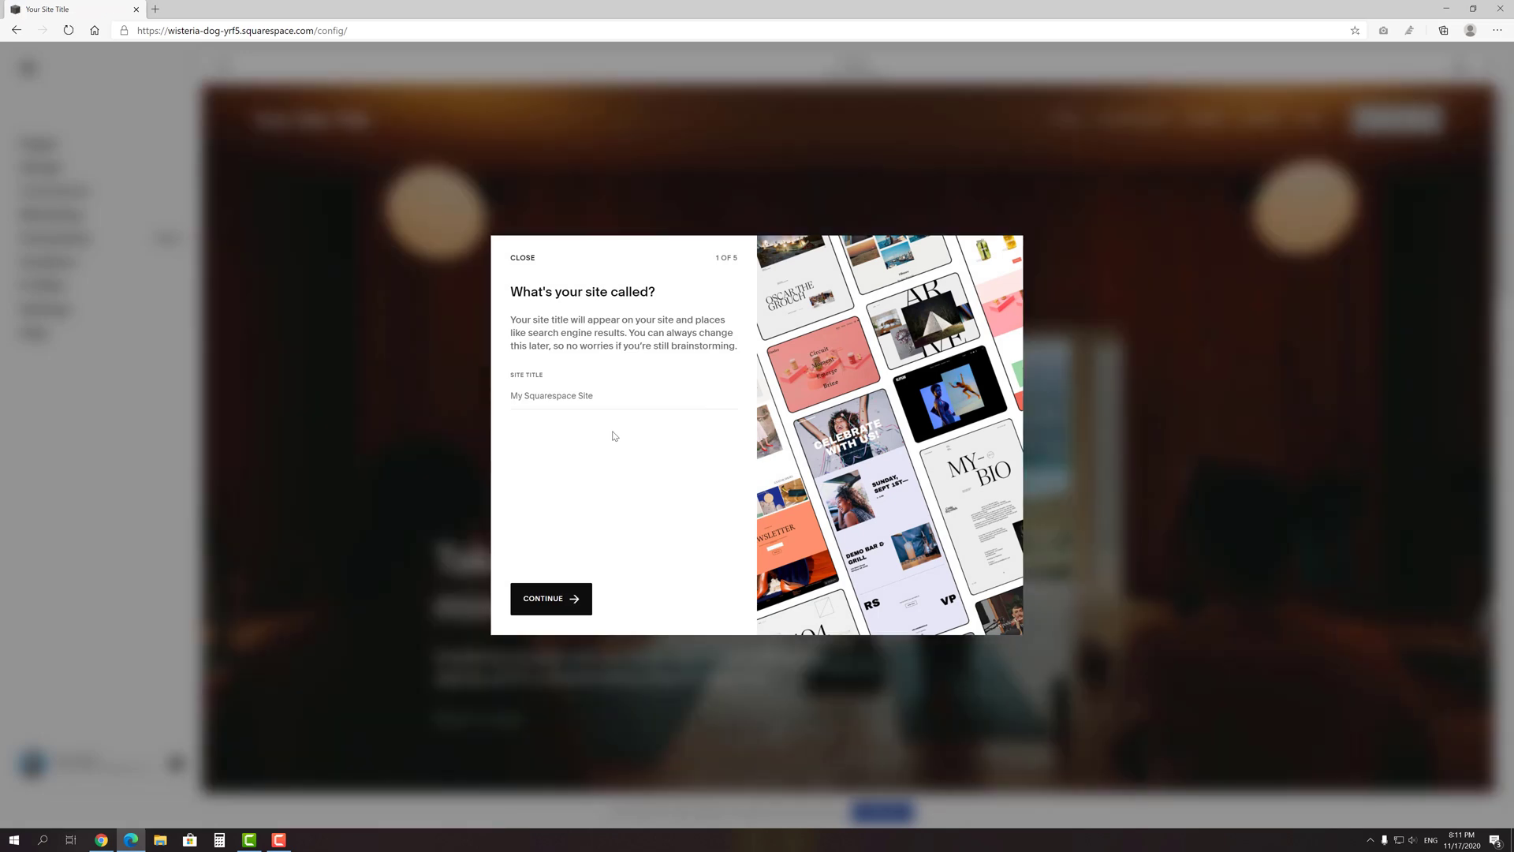
Set the new site's title to "Business website" and continue the setup.
left_click(604, 399)
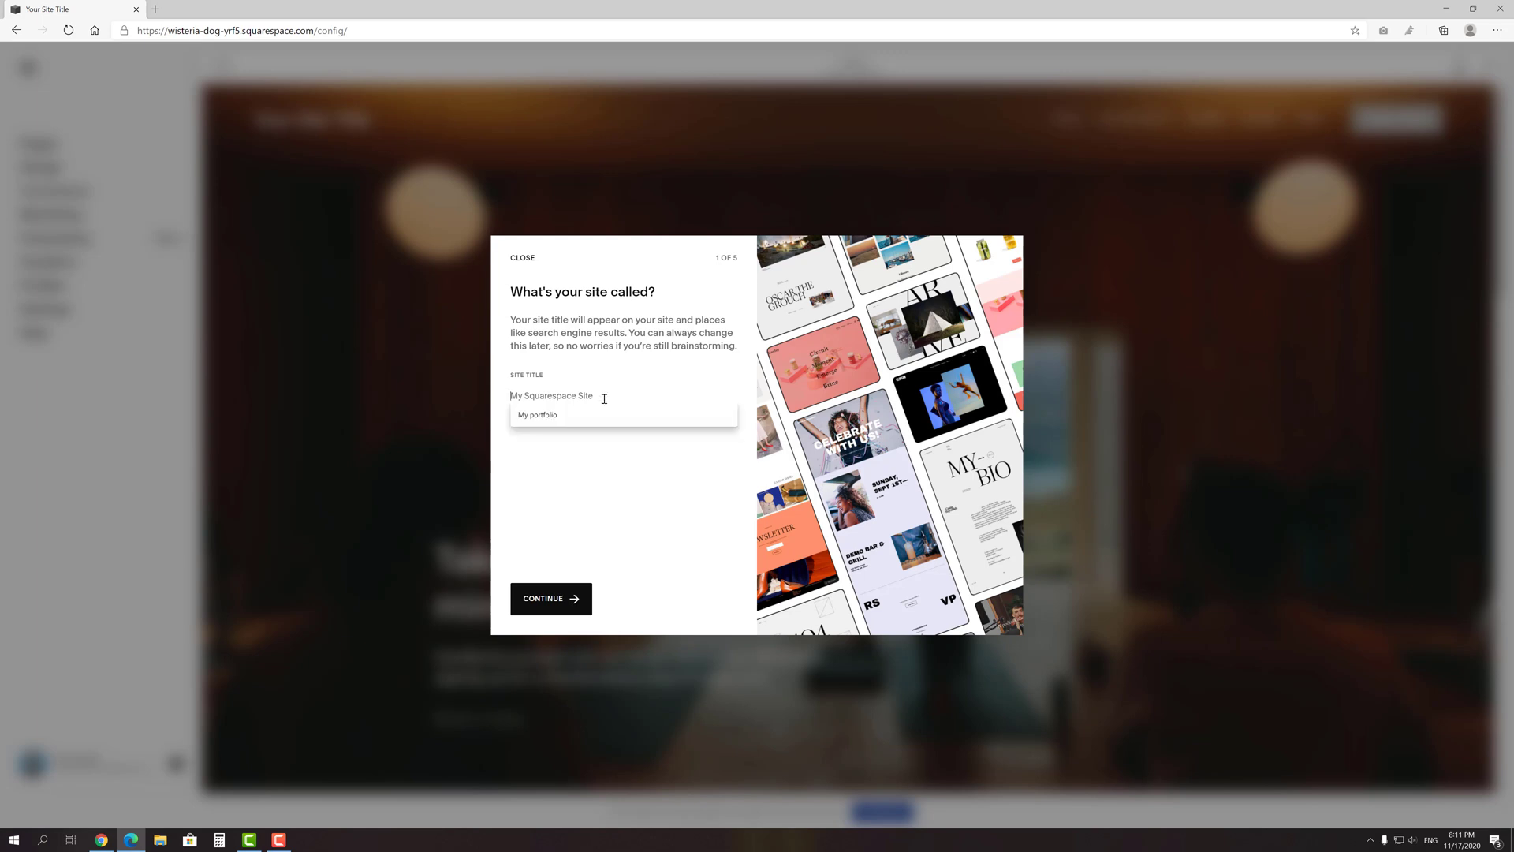
type("Business website")
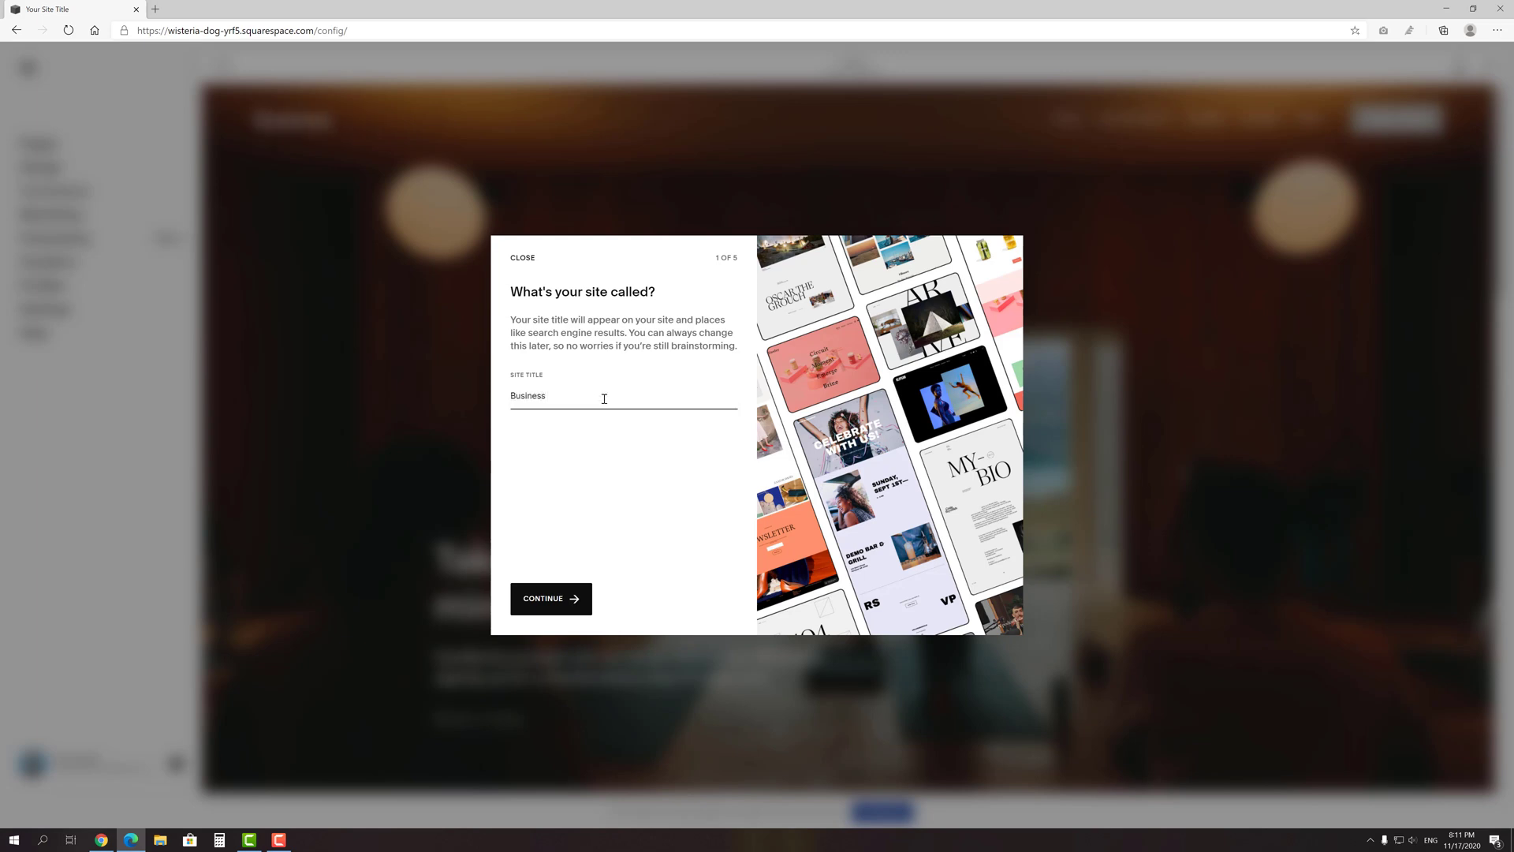
left_click(573, 597)
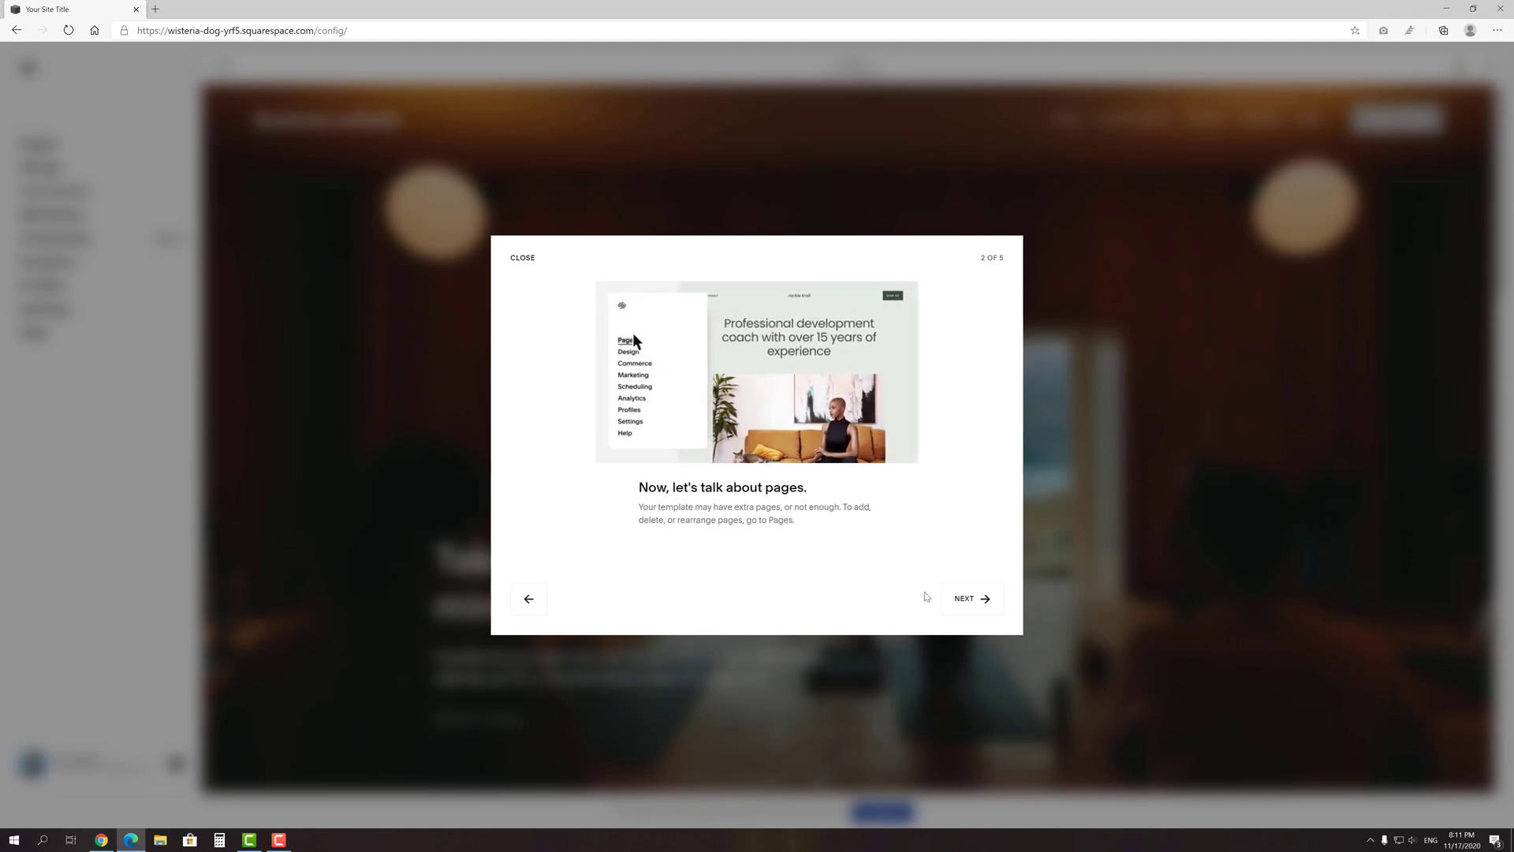
Advance through the remaining introduction slides about pages, sections, blocks and design, and start editing the site.
left_click(965, 598)
left_click(968, 598)
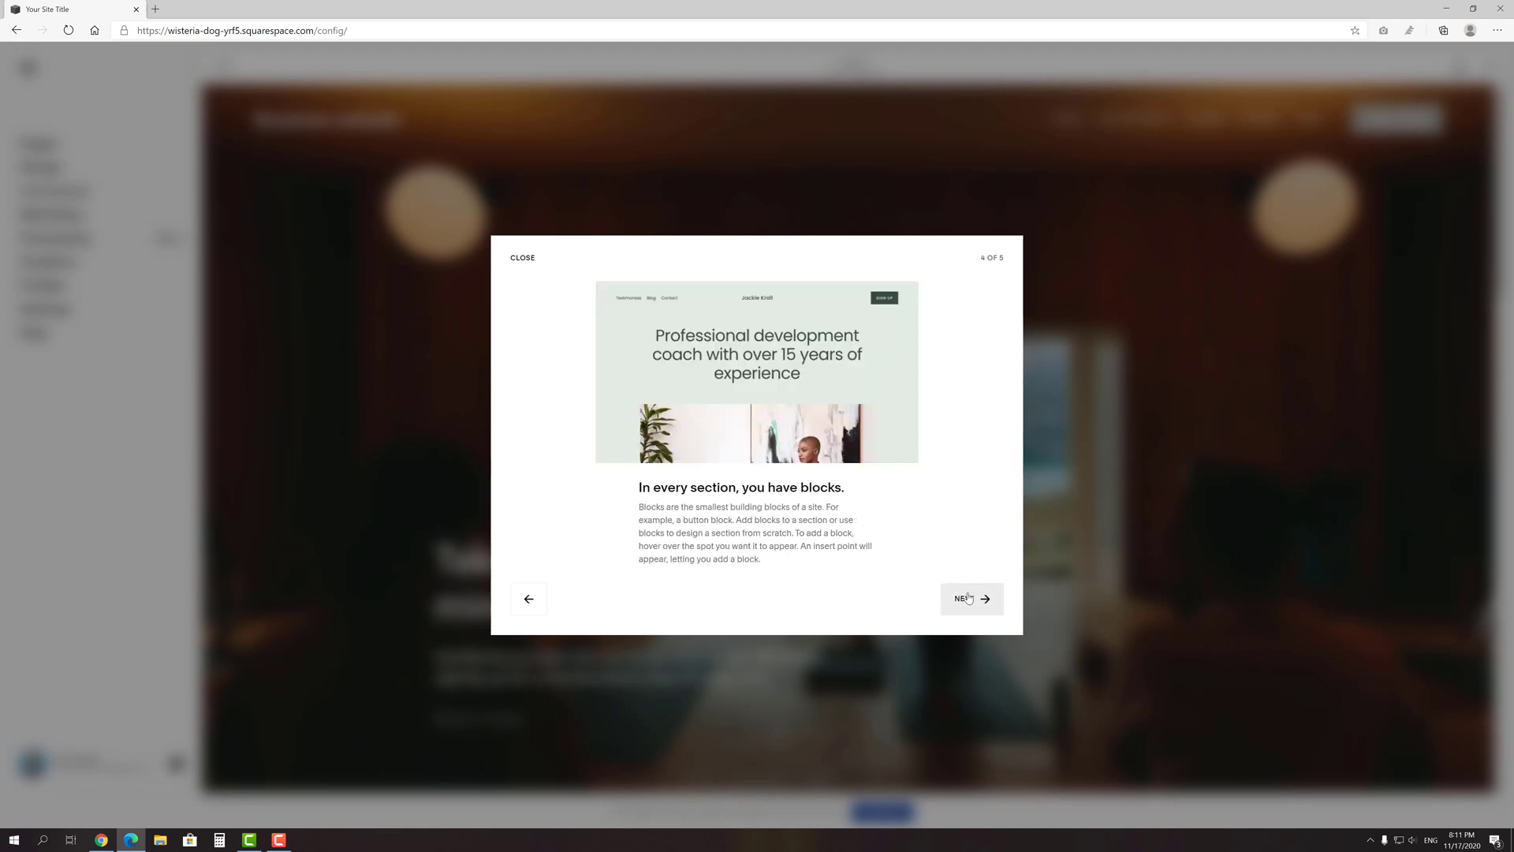
left_click(968, 598)
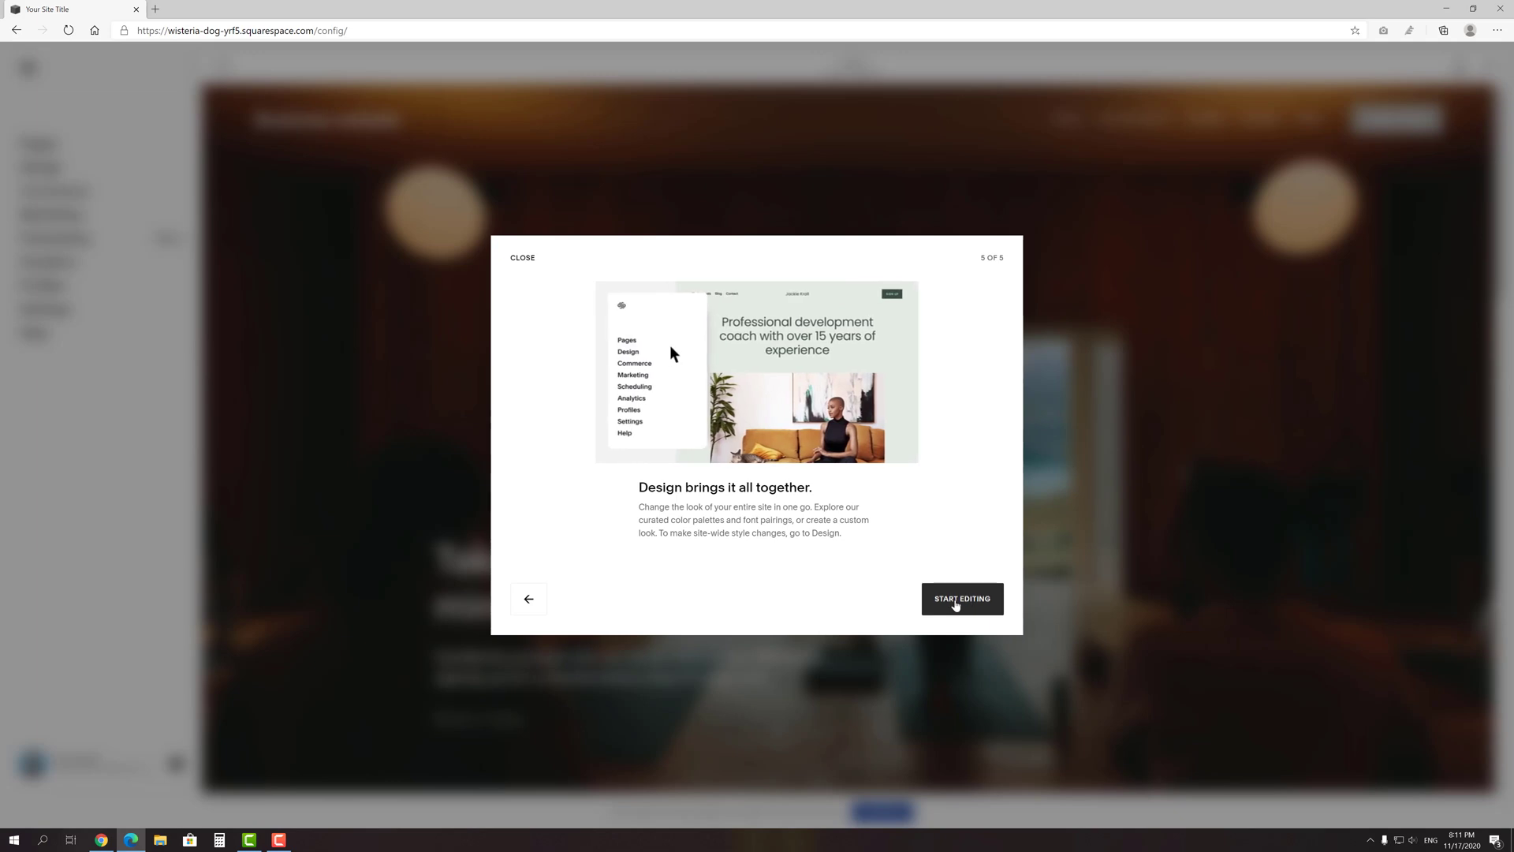
left_click(957, 602)
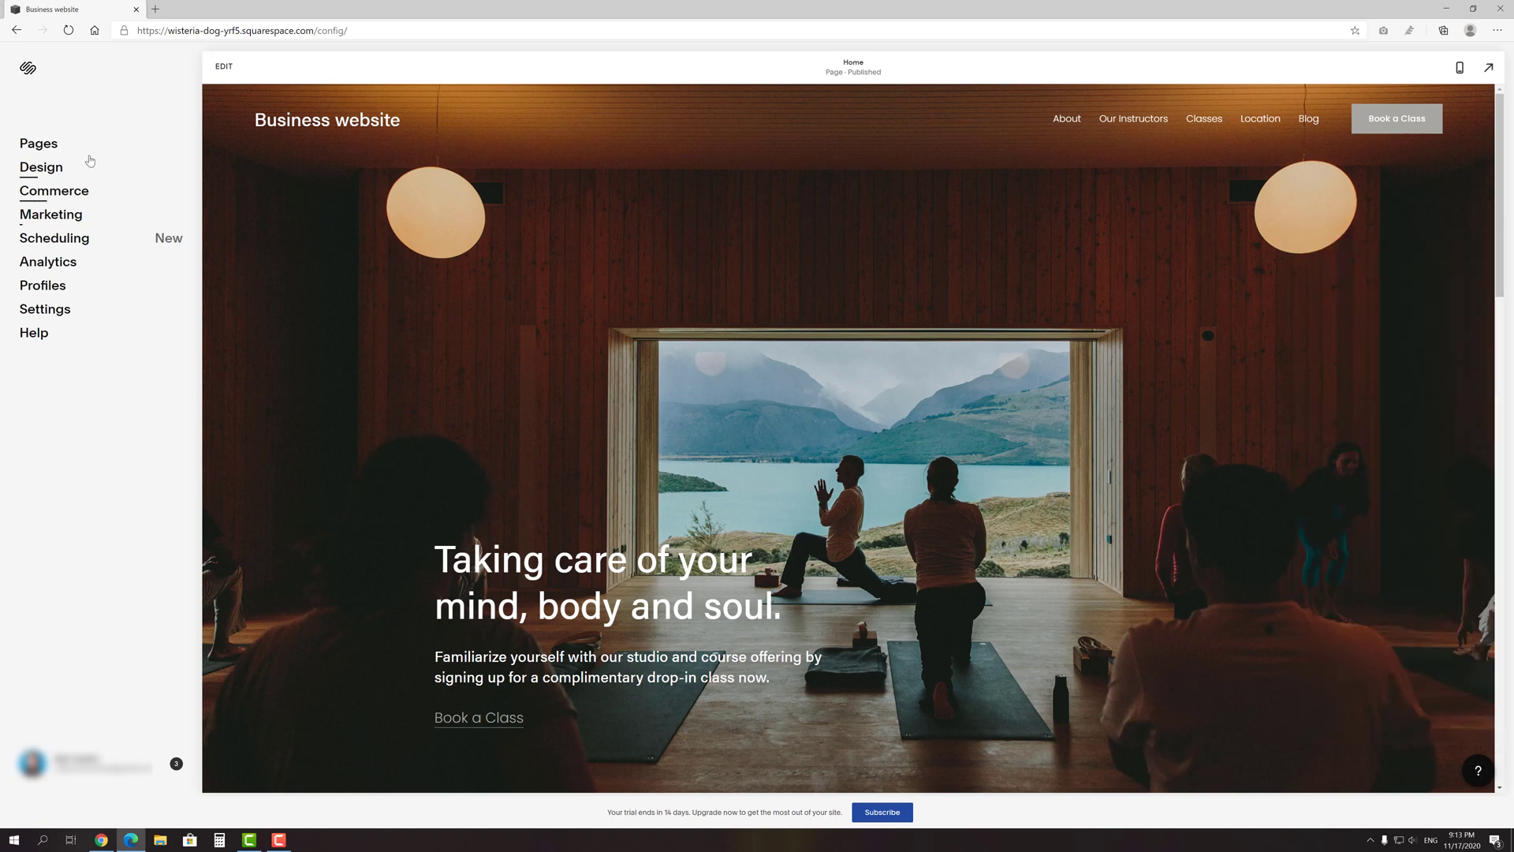
Add a folder named "Drop-down" to the site's main navigation and move the About page into it.
left_click(39, 143)
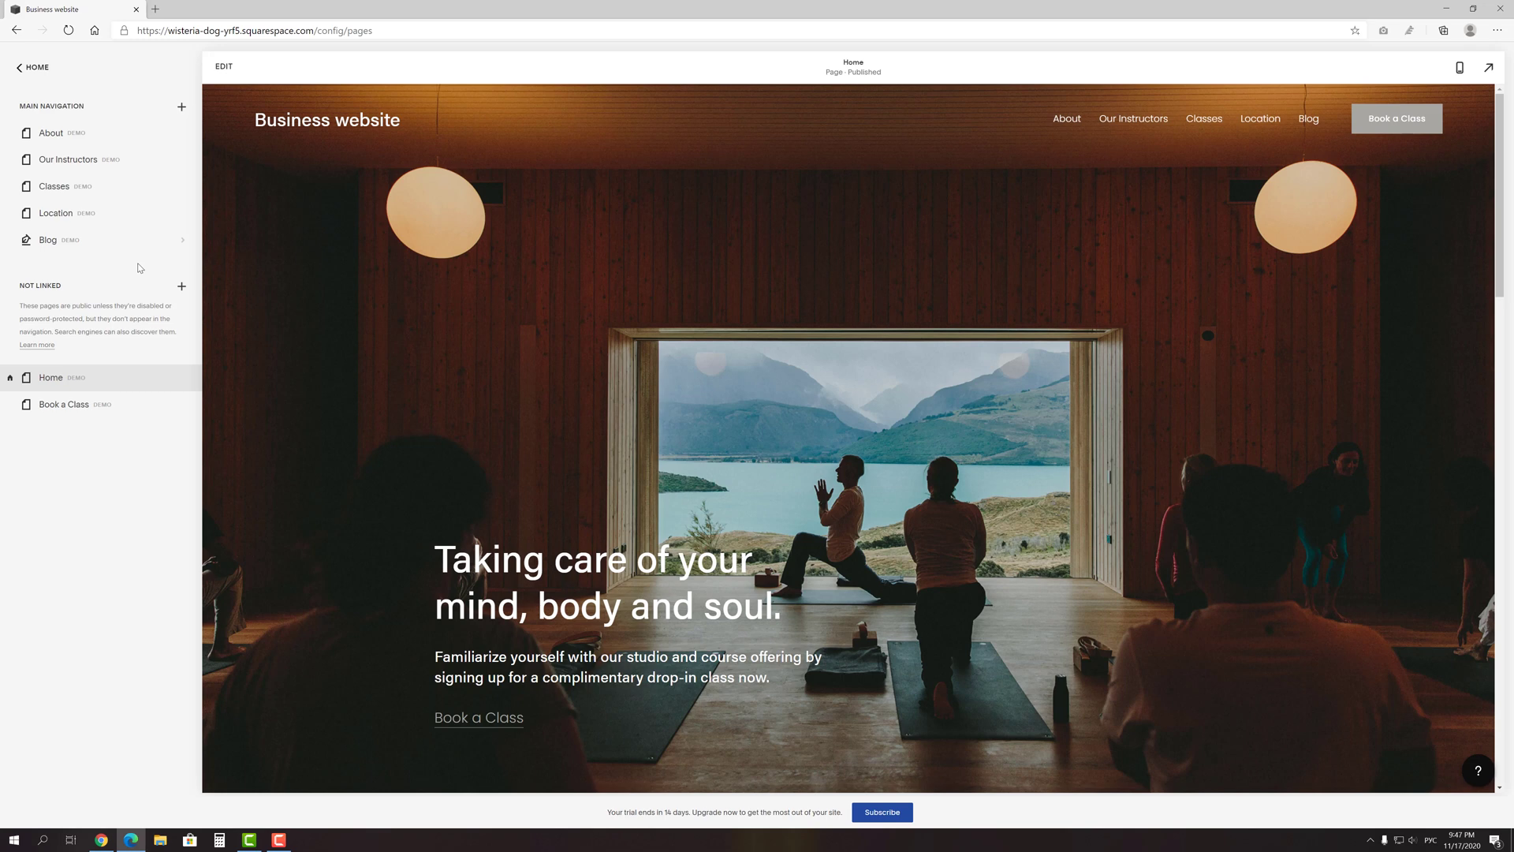
left_click(182, 108)
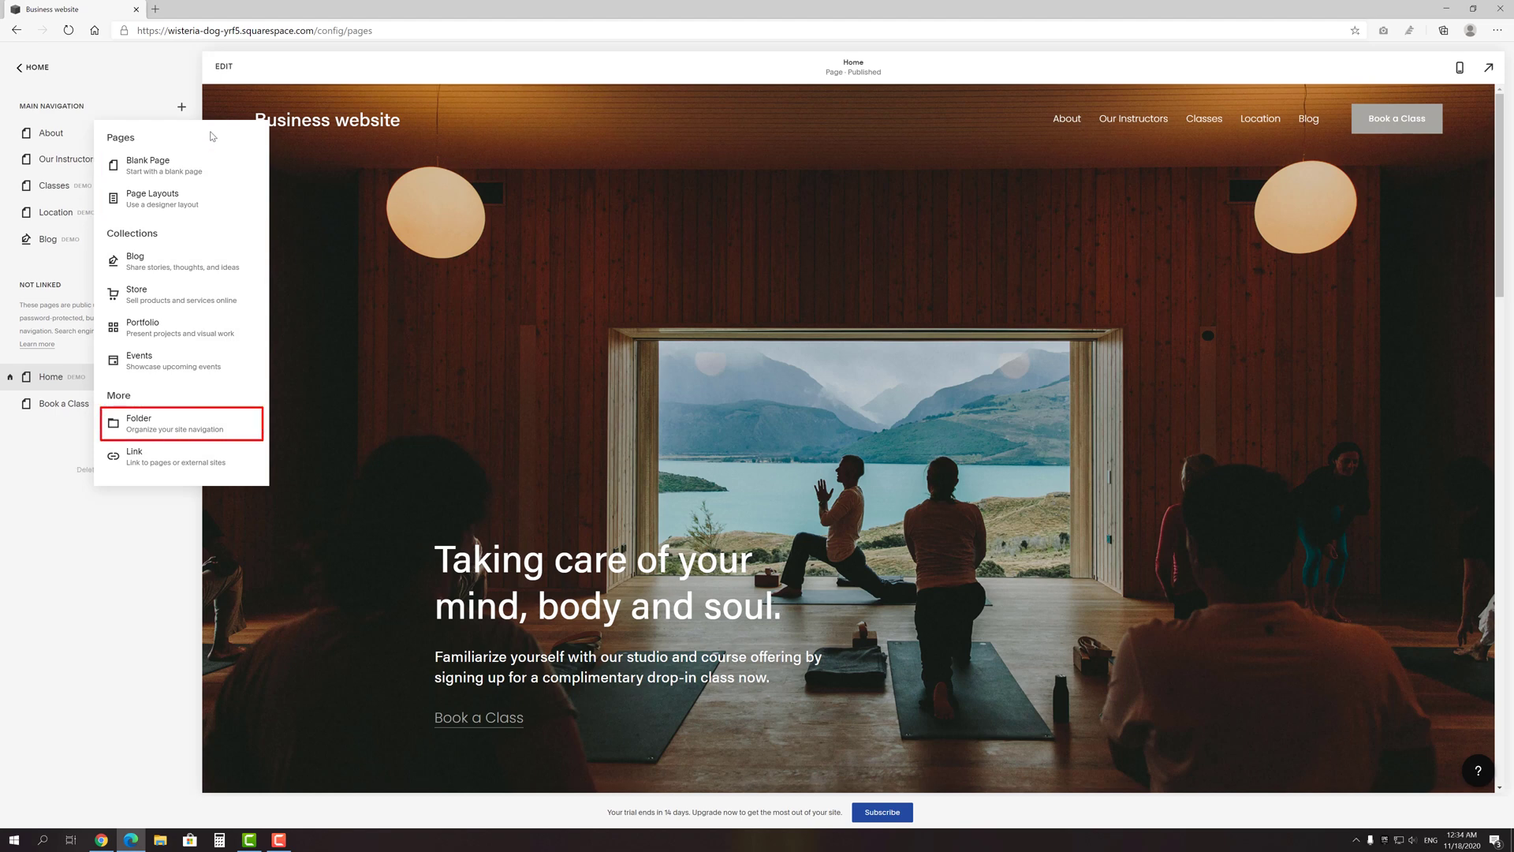
left_click(184, 418)
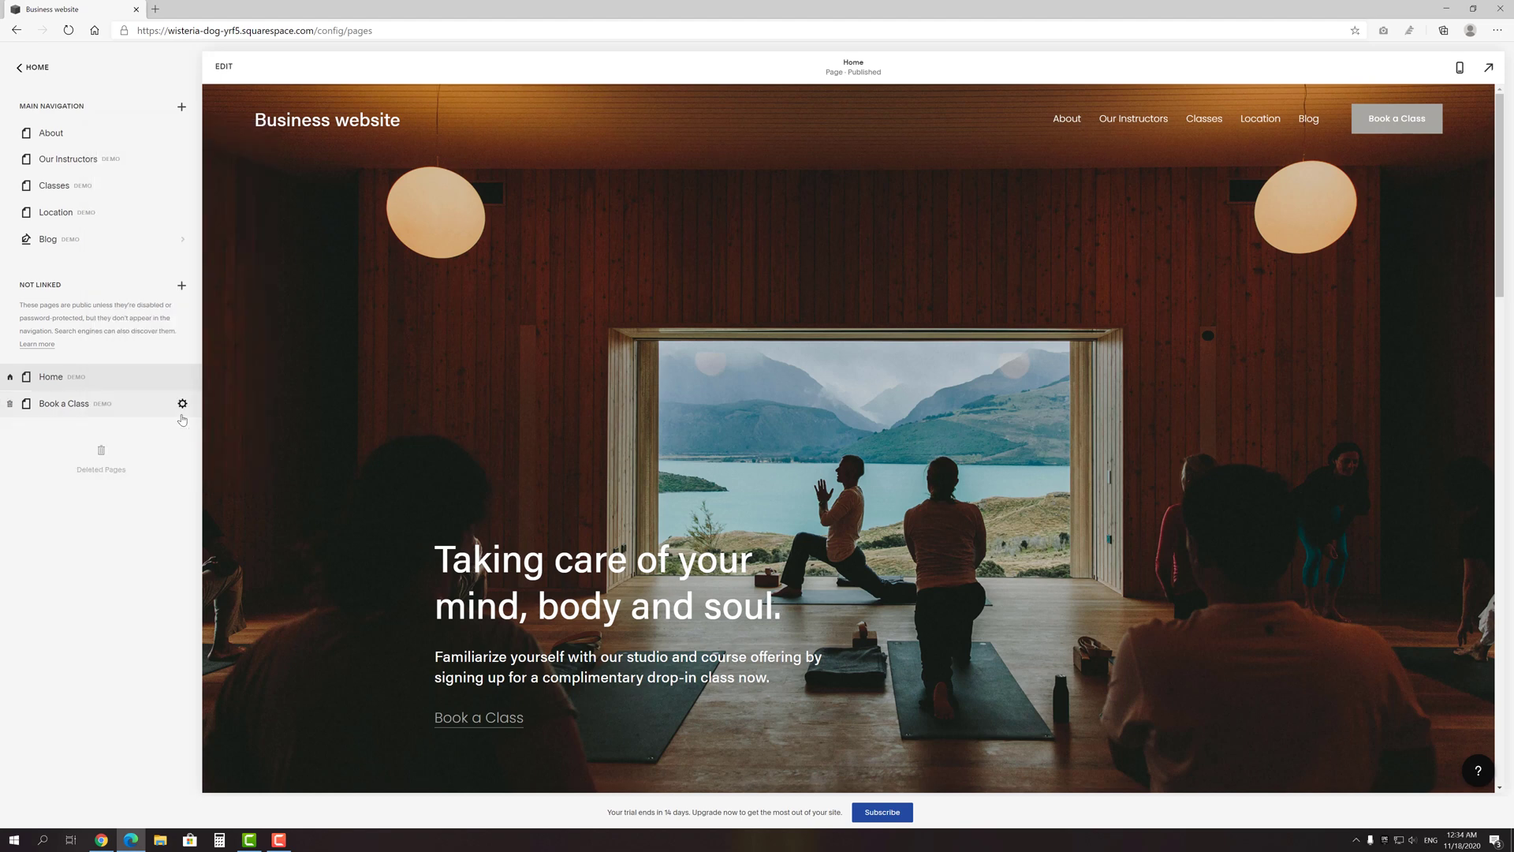
type("Dro")
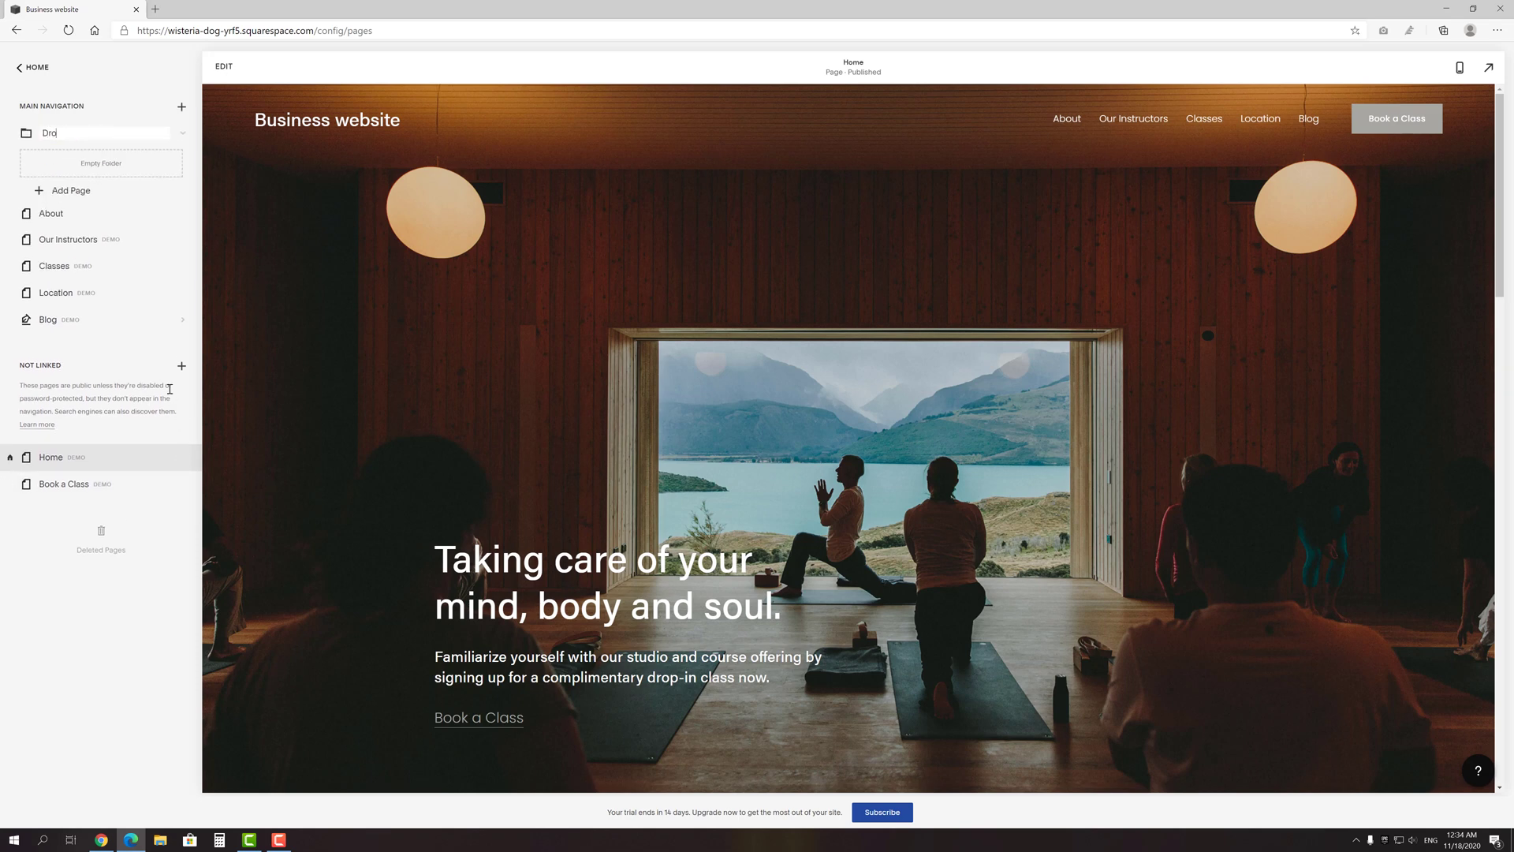
type("p-down")
key("Return")
left_click_drag(77, 221, 121, 158)
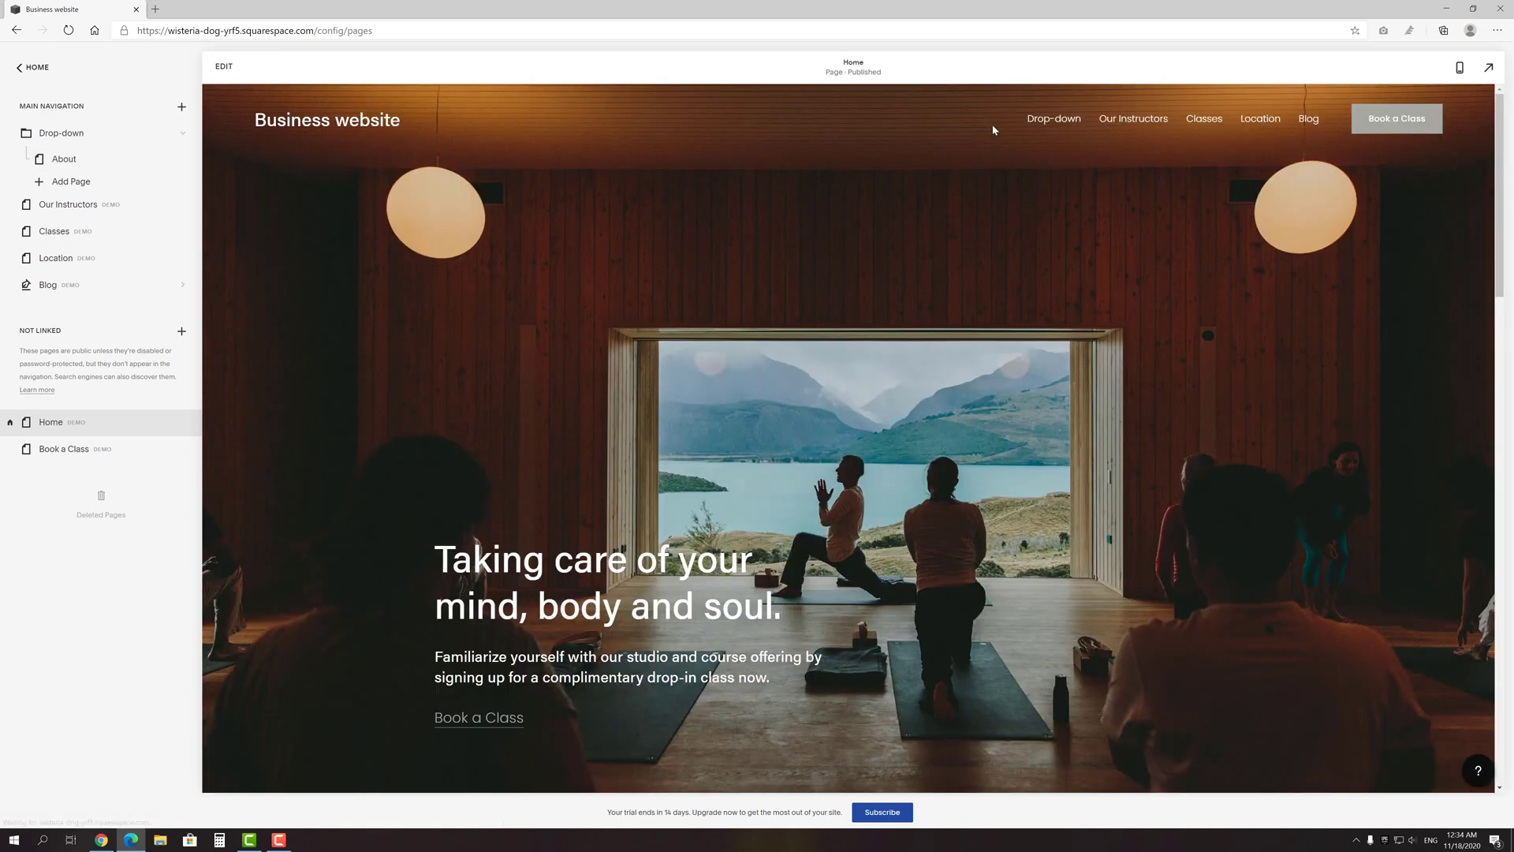
mouse_move(1038, 125)
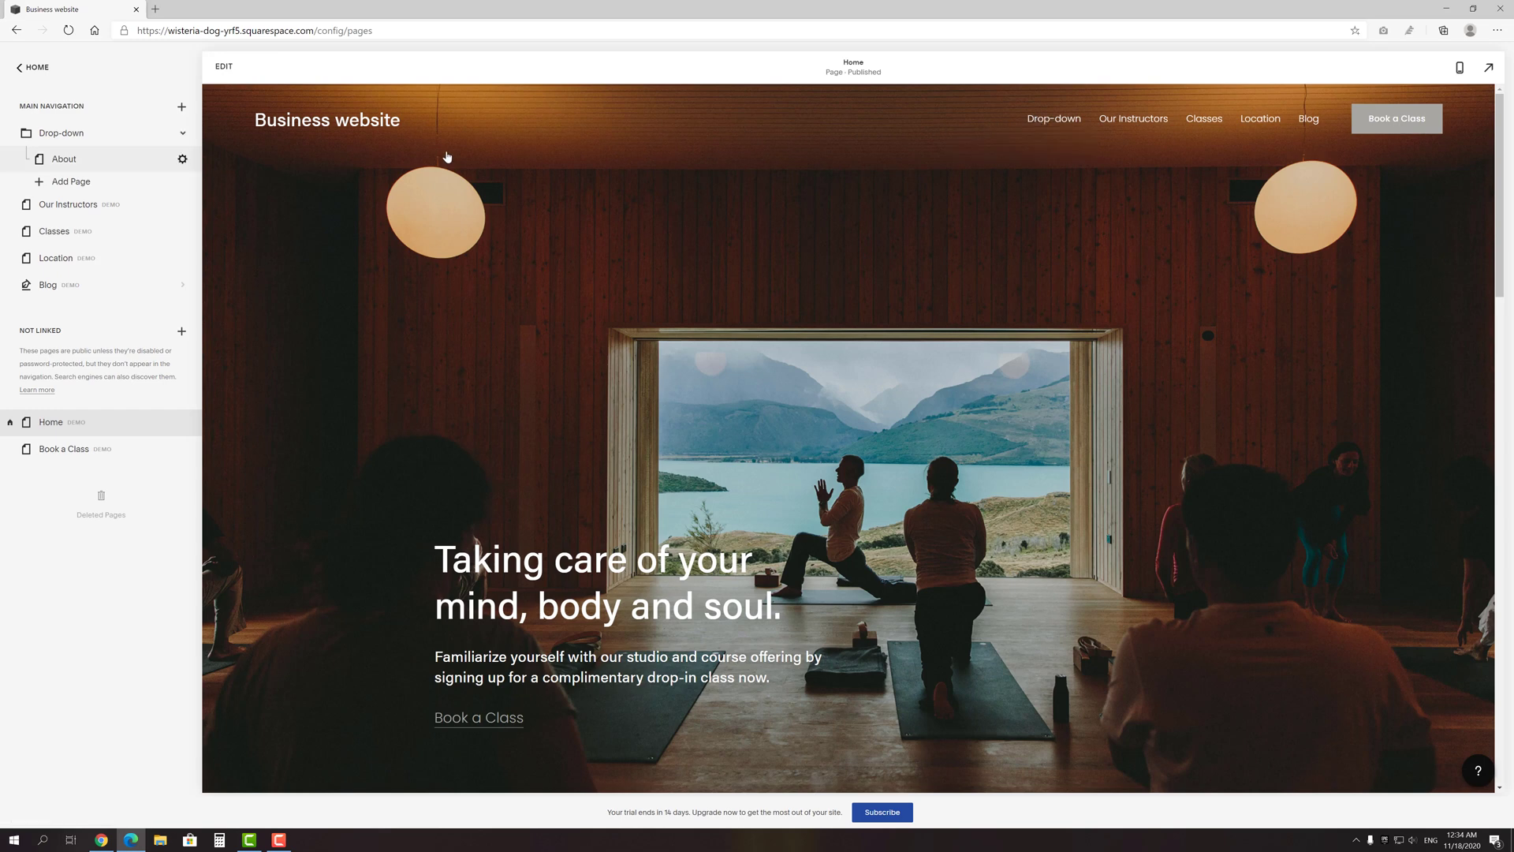
Move the About page back out of the Drop-down folder and delete that folder.
mouse_move(75, 158)
left_mouse_down()
mouse_move(49, 125)
mouse_move(67, 132)
left_mouse_up()
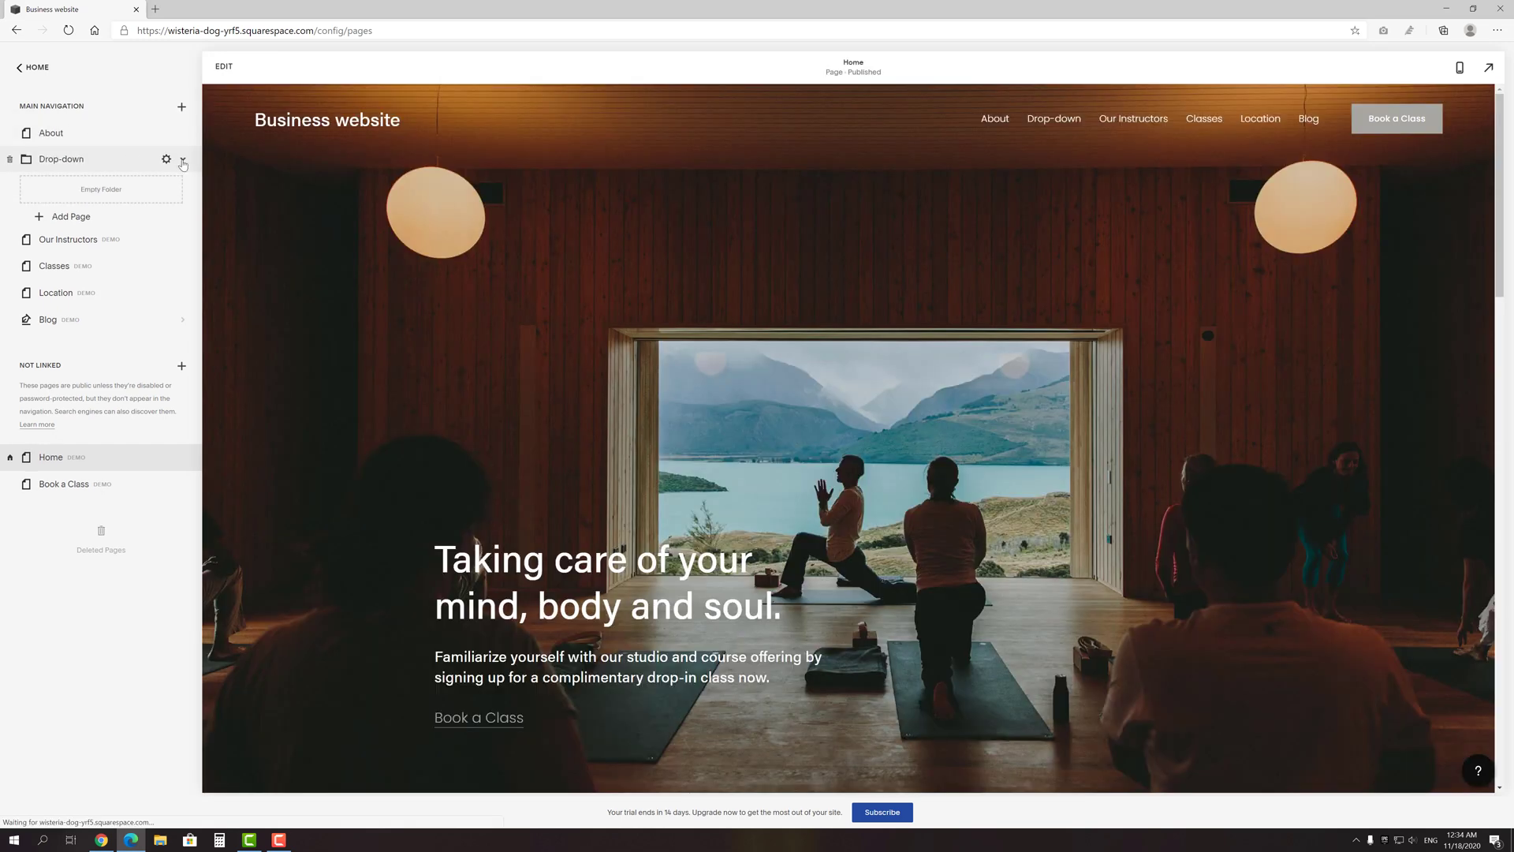
left_click(182, 160)
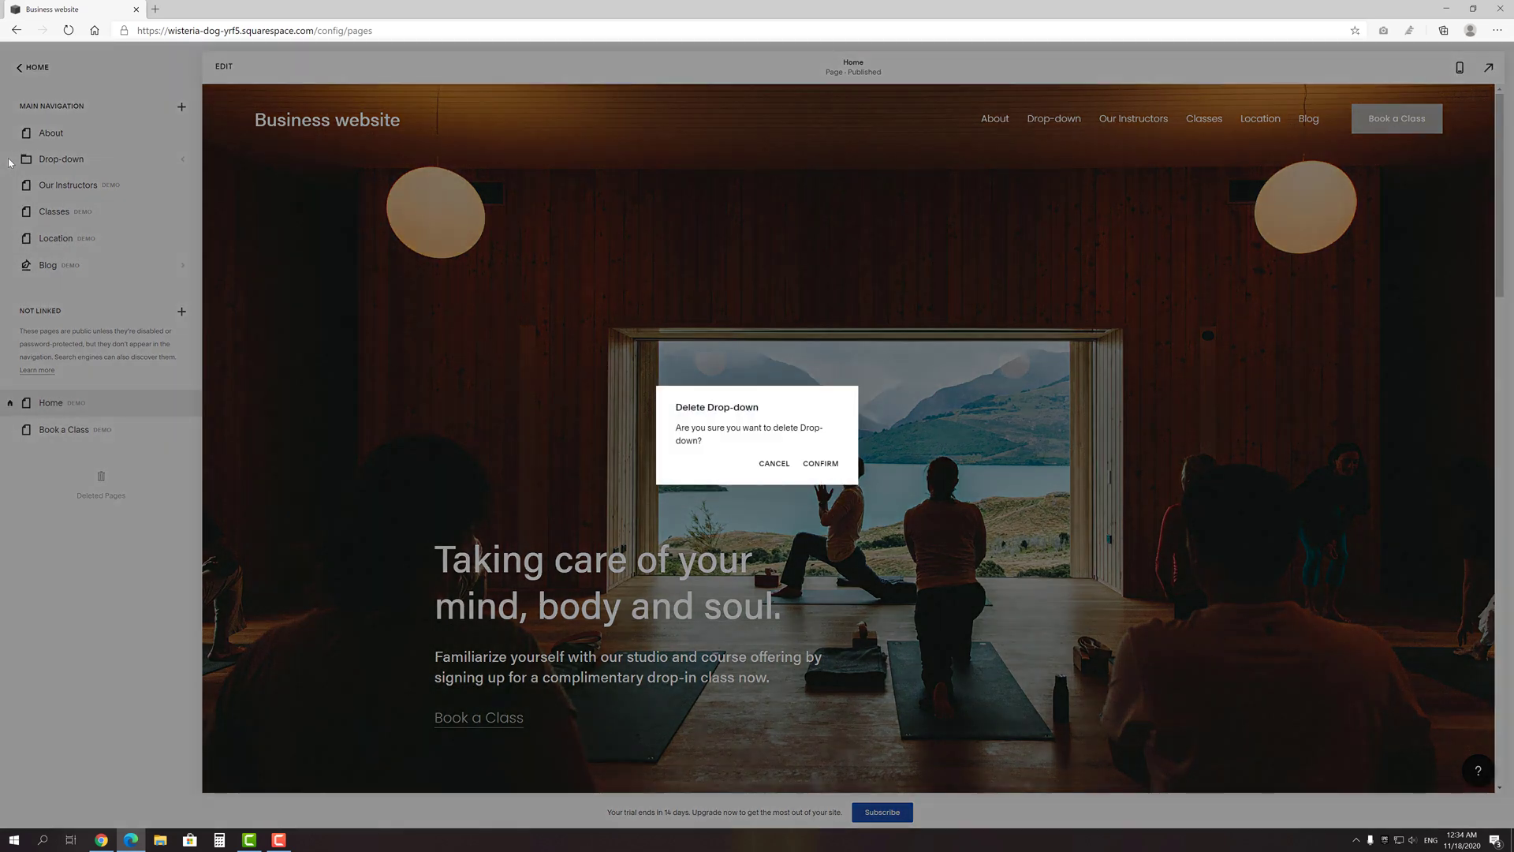
left_click(10, 159)
left_click(821, 464)
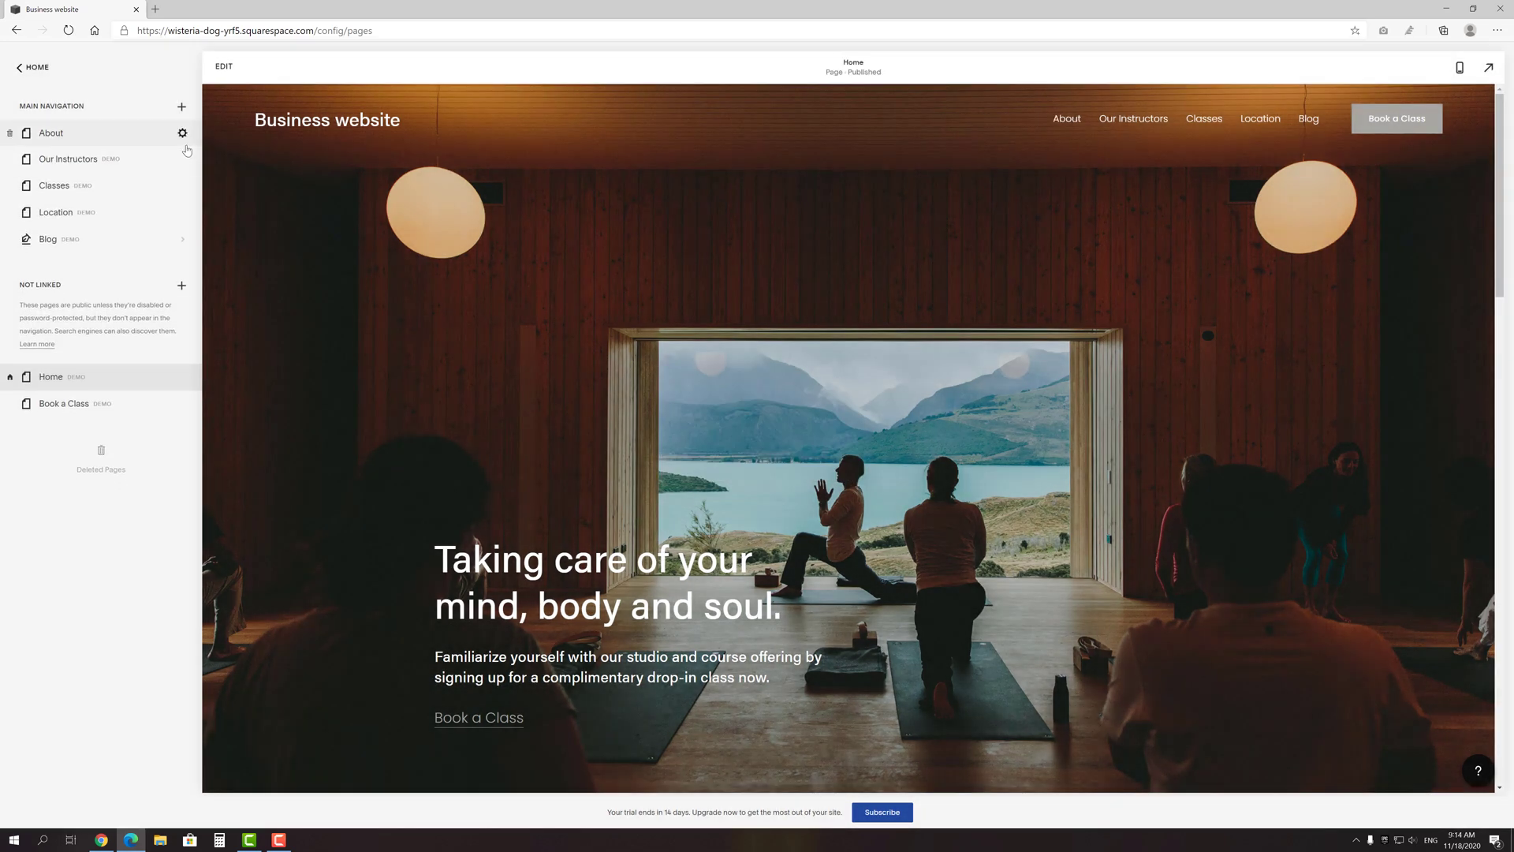
left_click(181, 106)
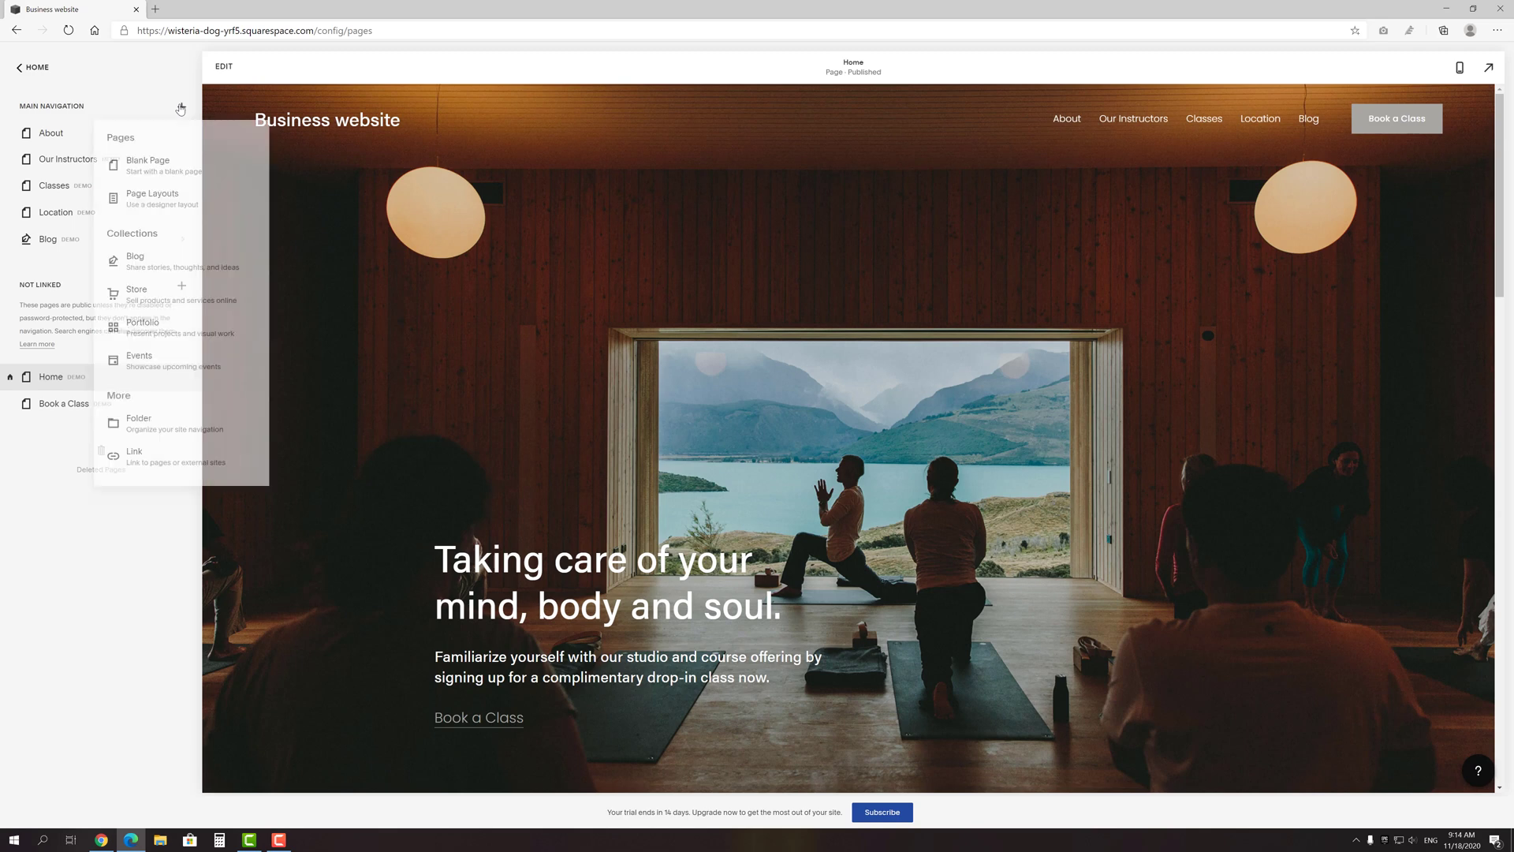
left_click(167, 455)
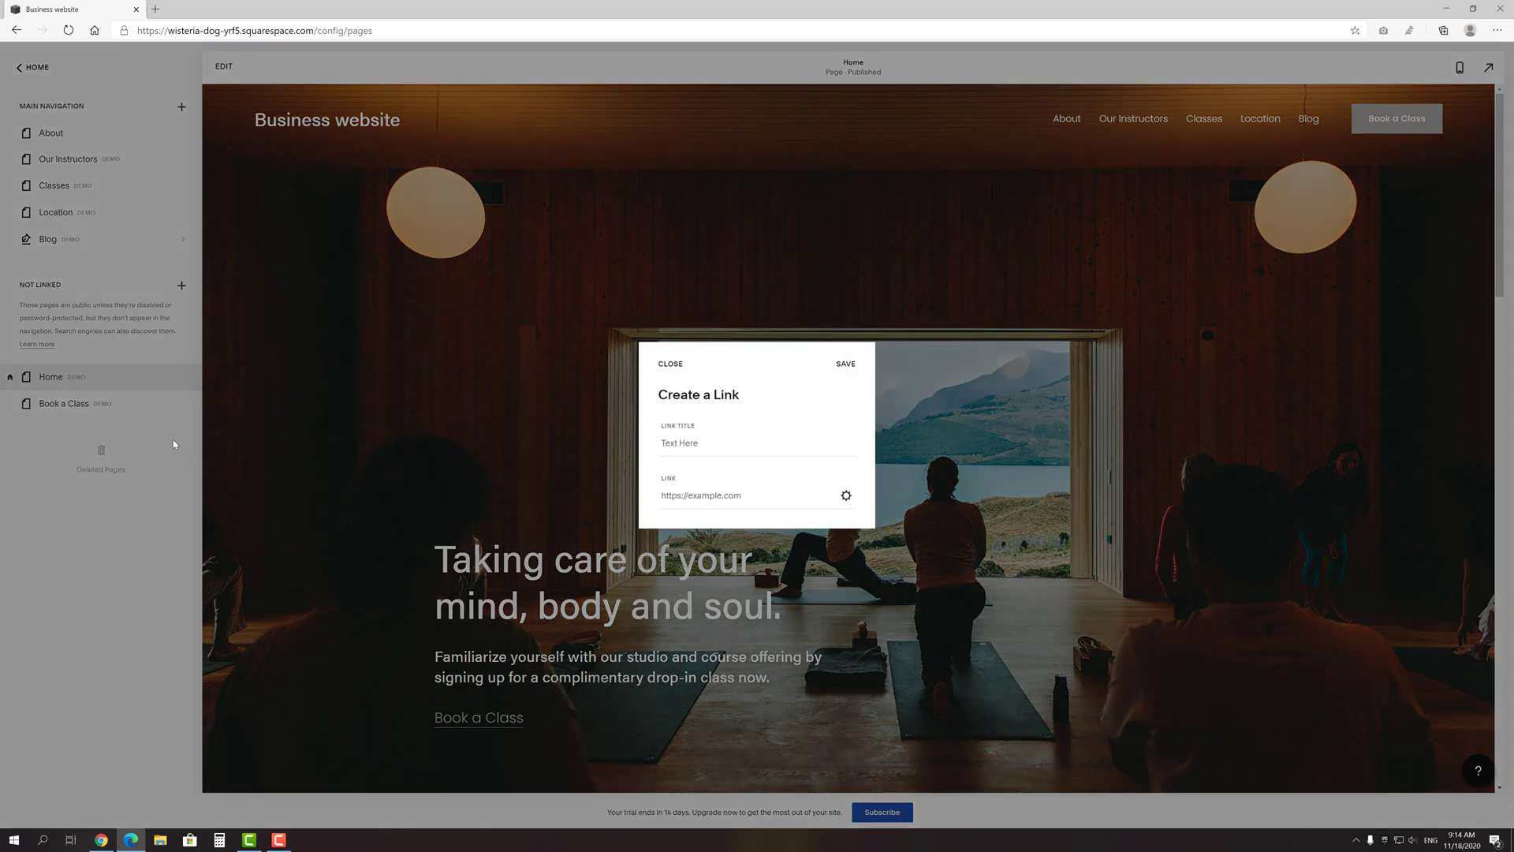
left_click(673, 450)
type("Google")
left_click(712, 495)
type("https://www.google.com/")
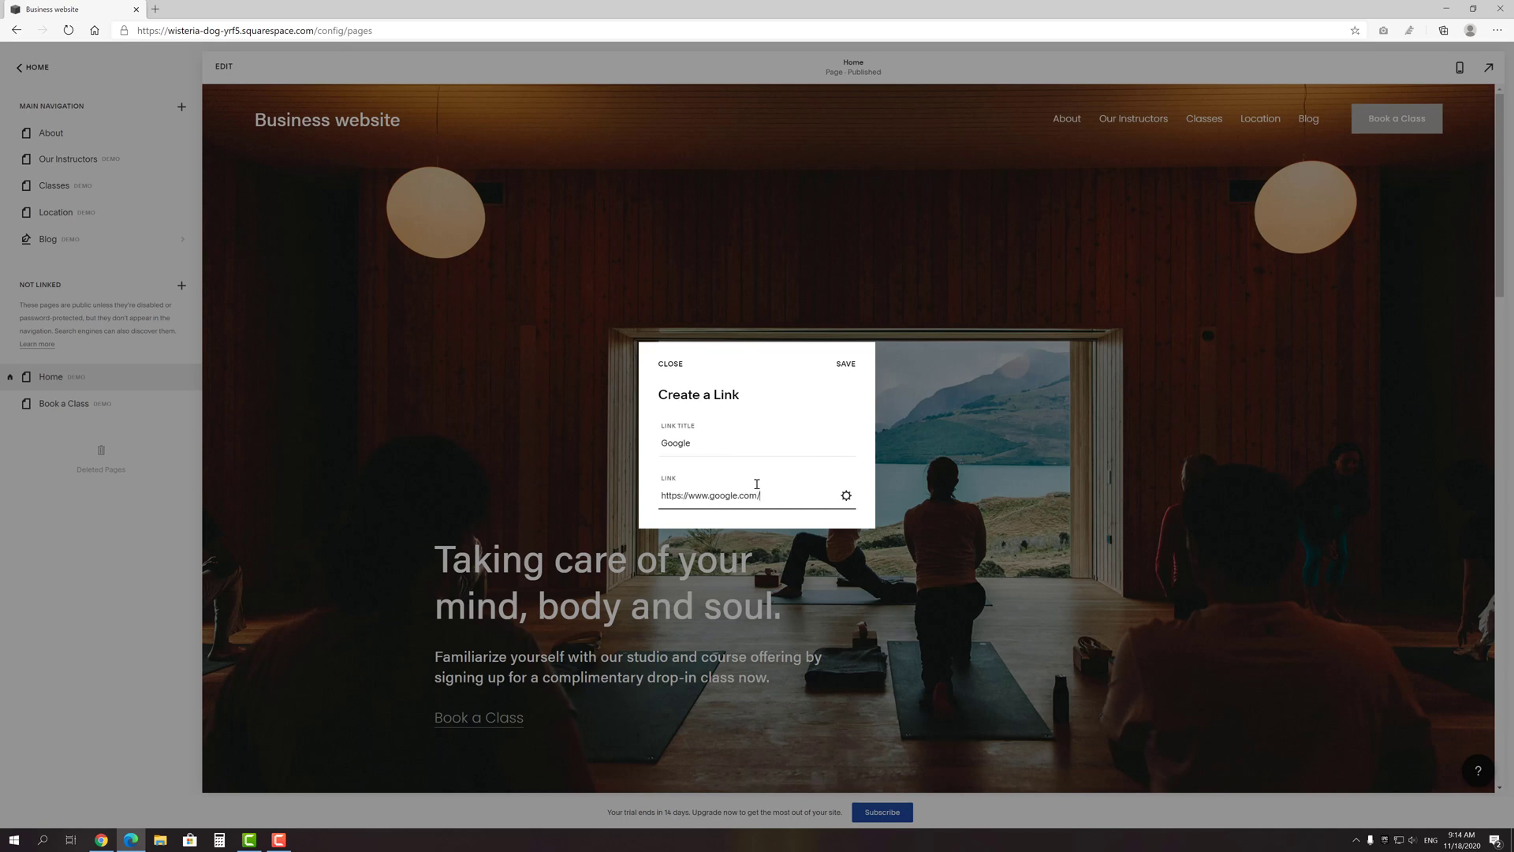
Look through the Page, Email, Phone and File link types in the link editor and save the Google link.
left_click(847, 496)
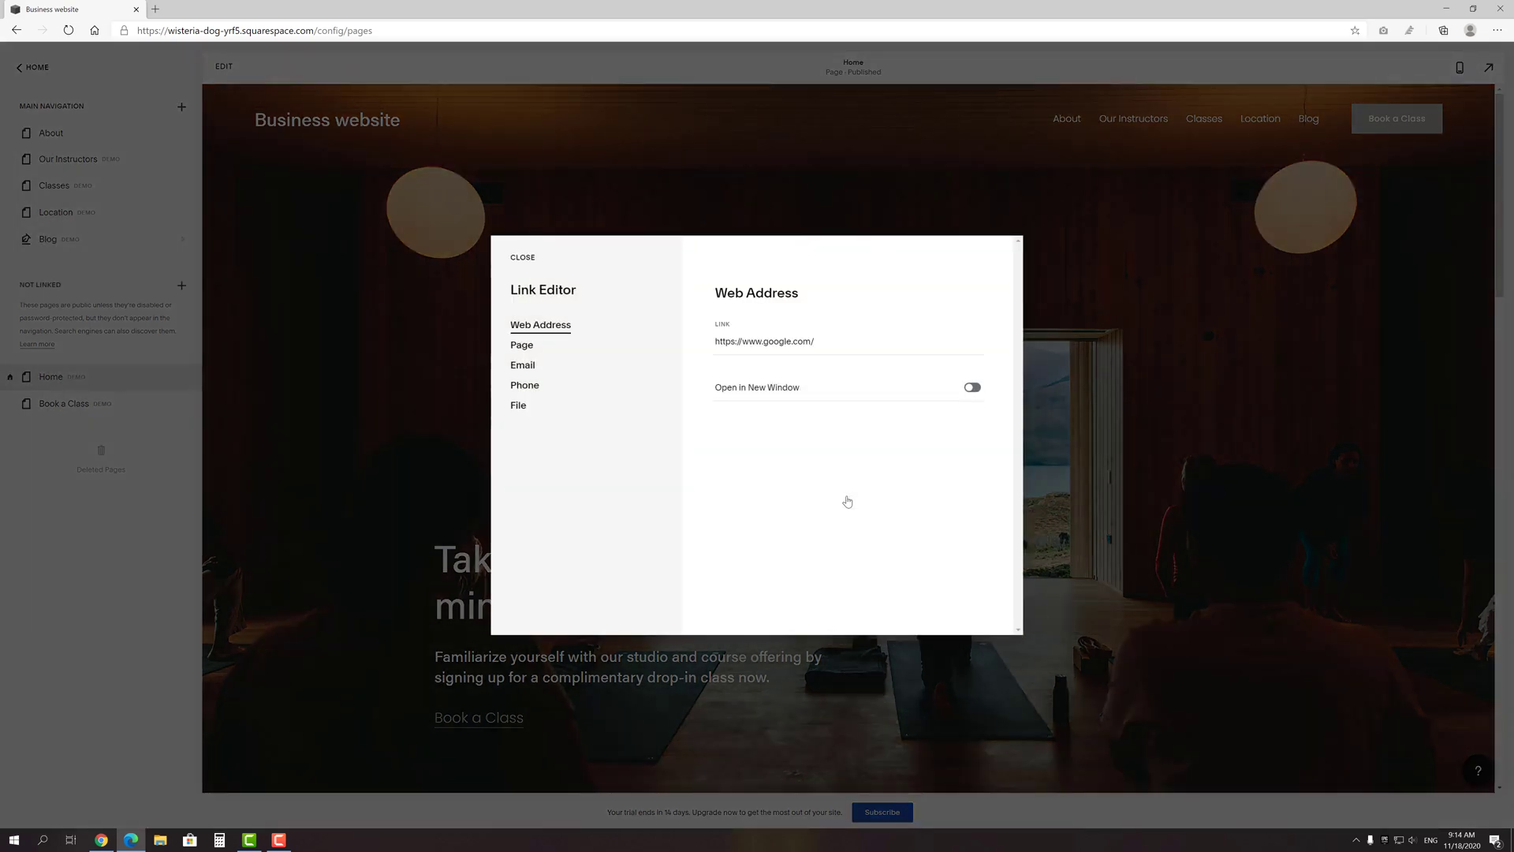
left_click(531, 347)
left_click(541, 368)
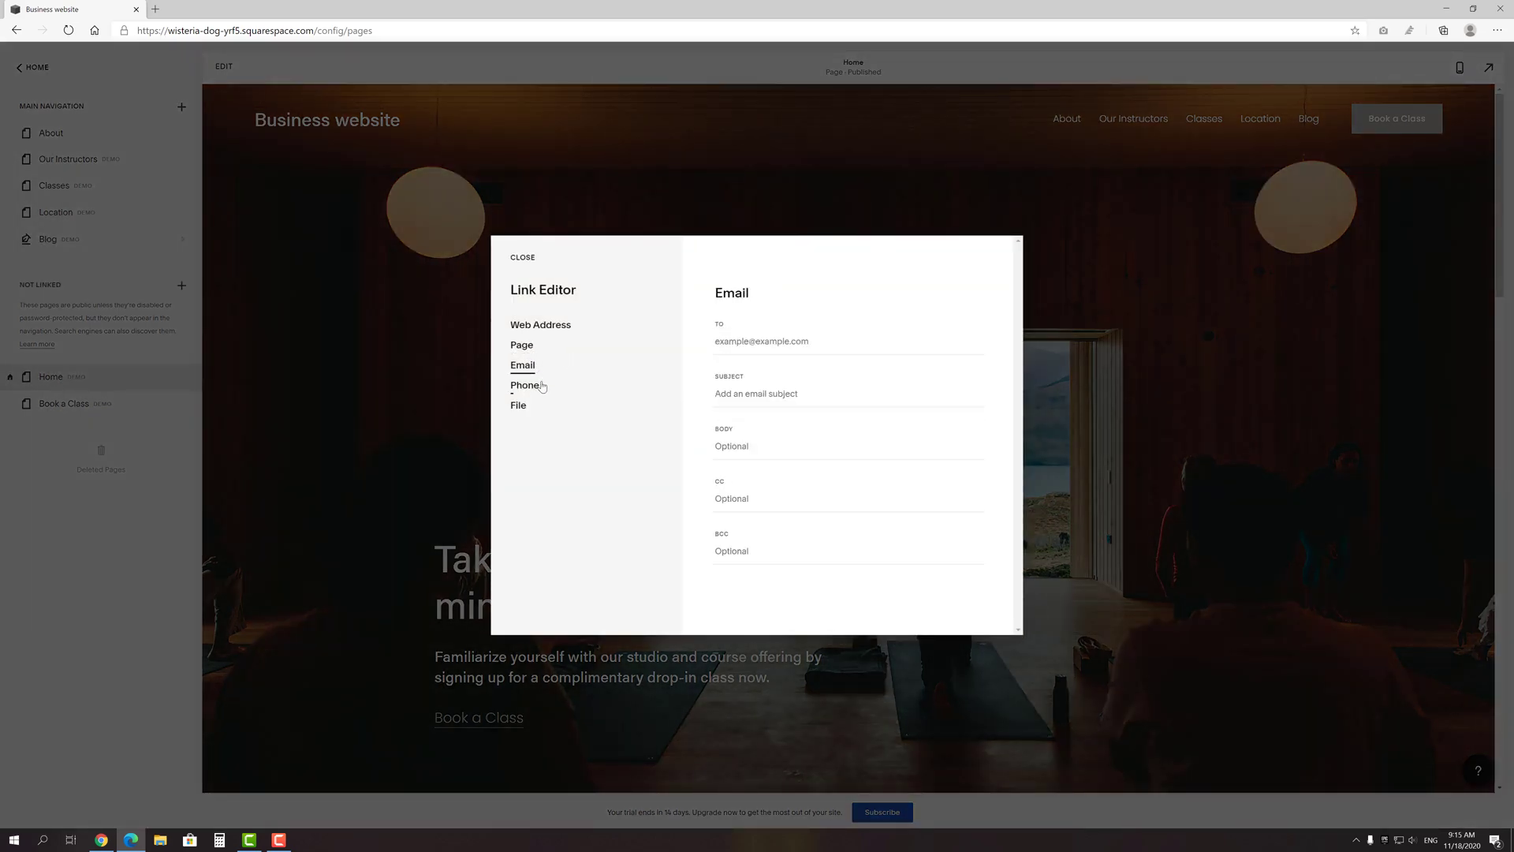
left_click(541, 388)
left_click(533, 407)
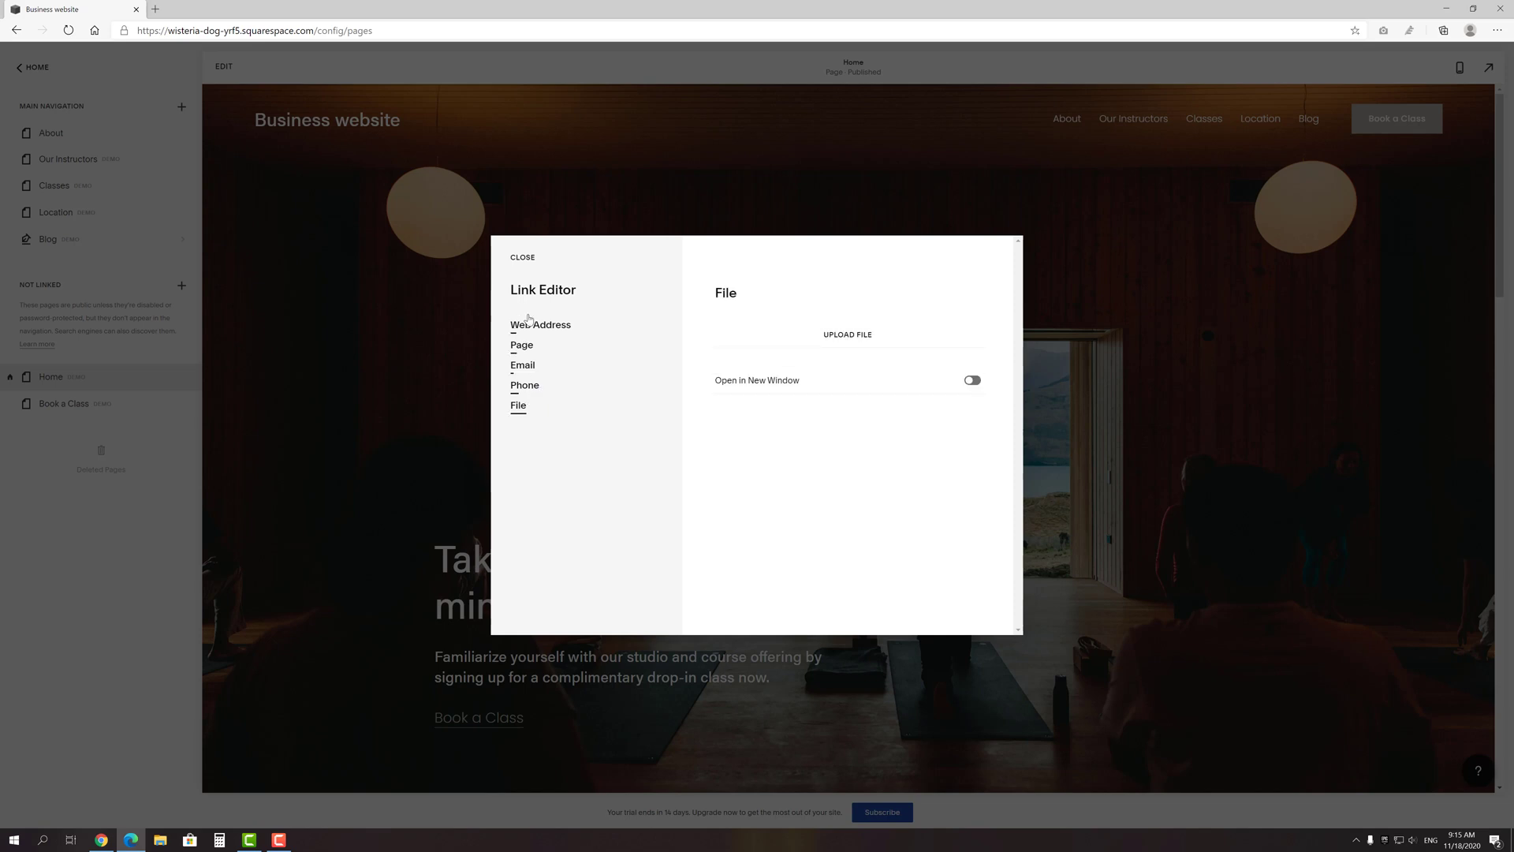
left_click(523, 259)
left_click(845, 365)
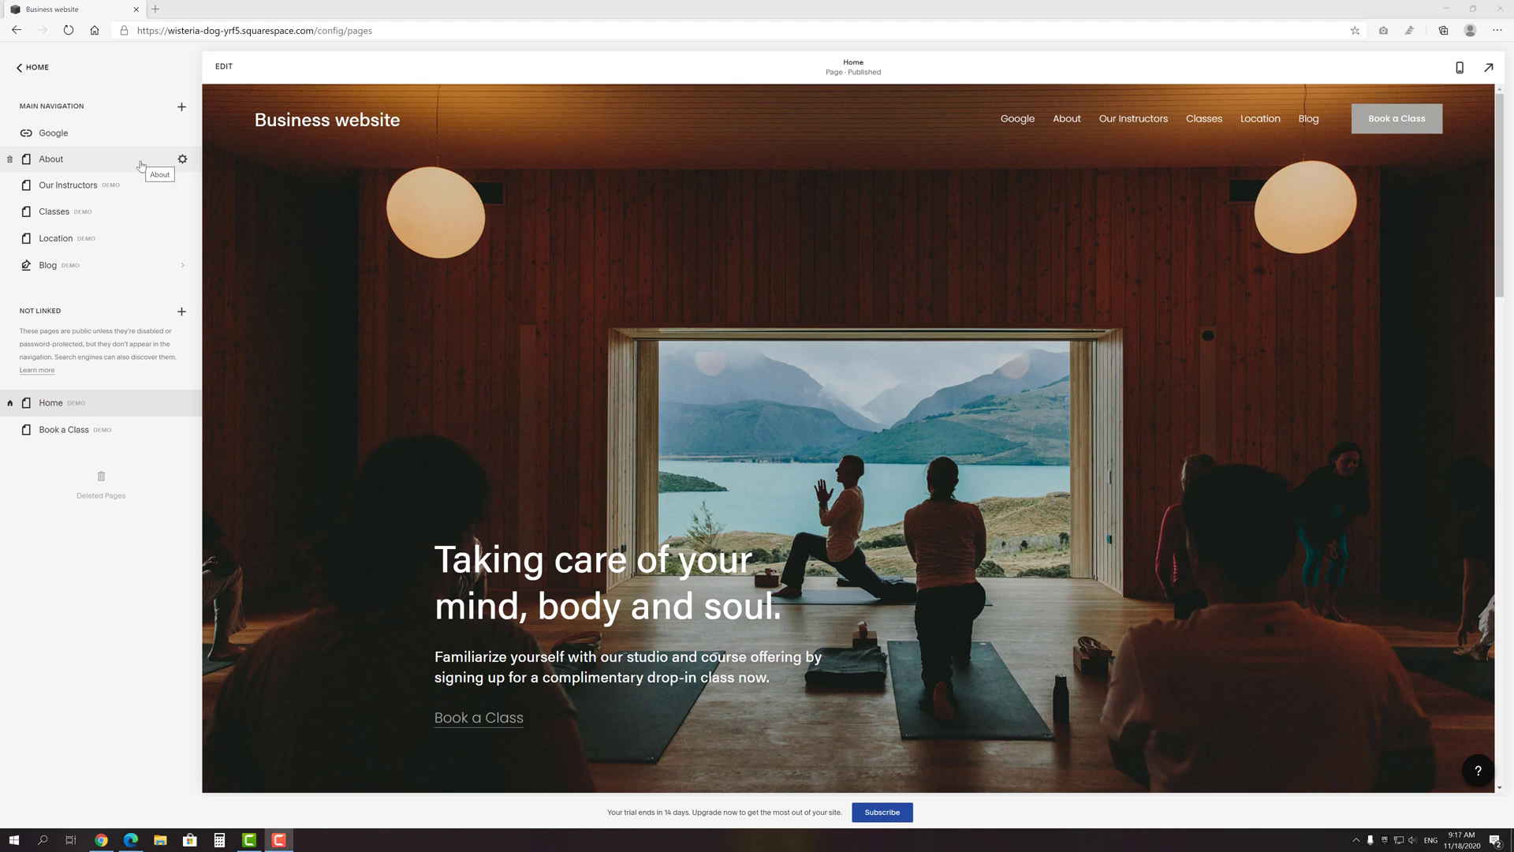
Delete the About page from the main navigation and return to the site's main menu.
left_click(10, 159)
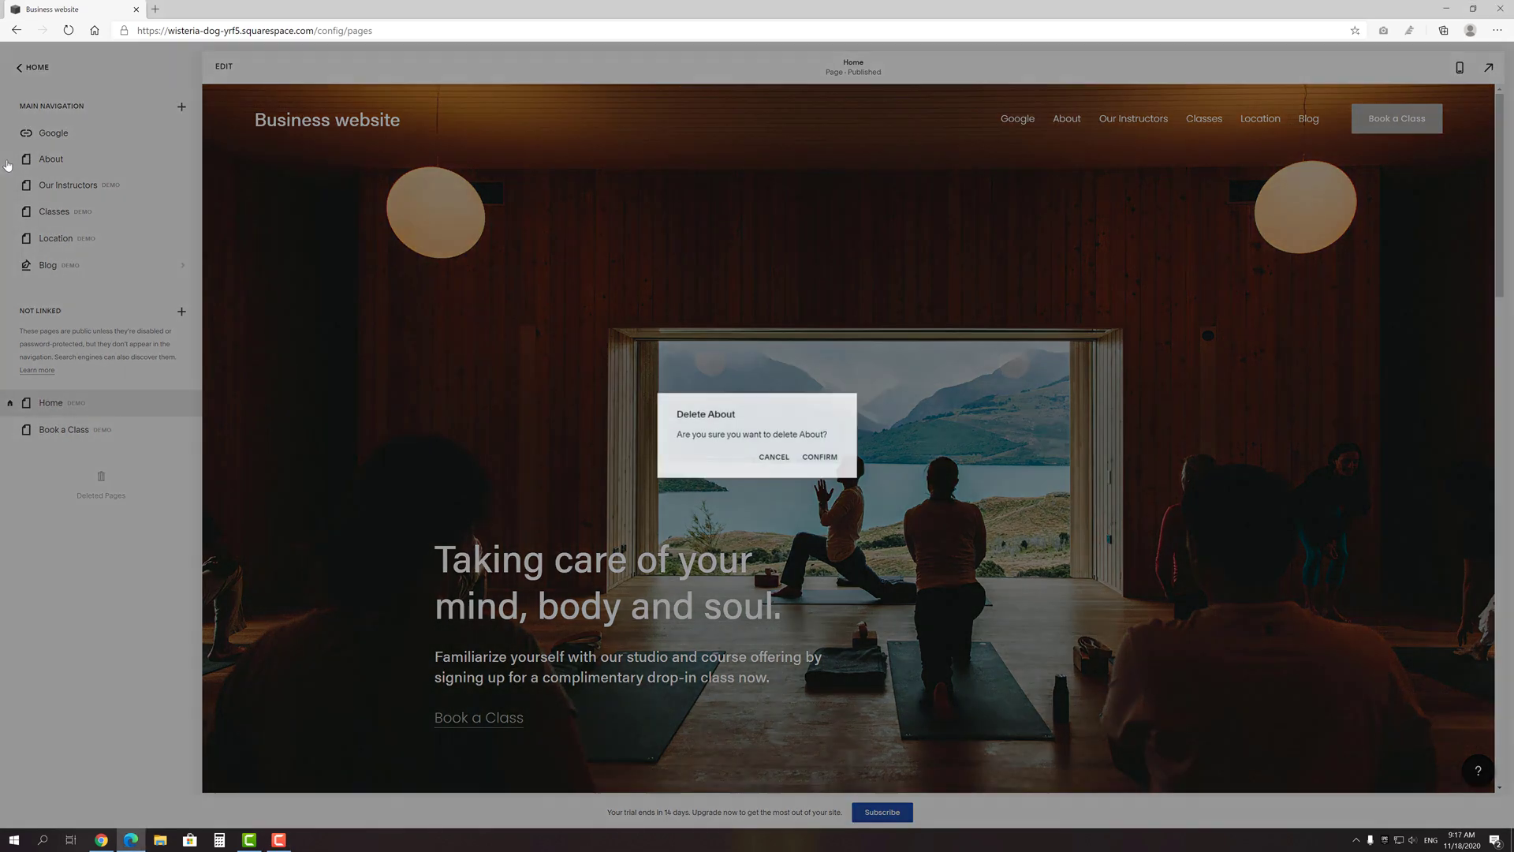
left_click(812, 464)
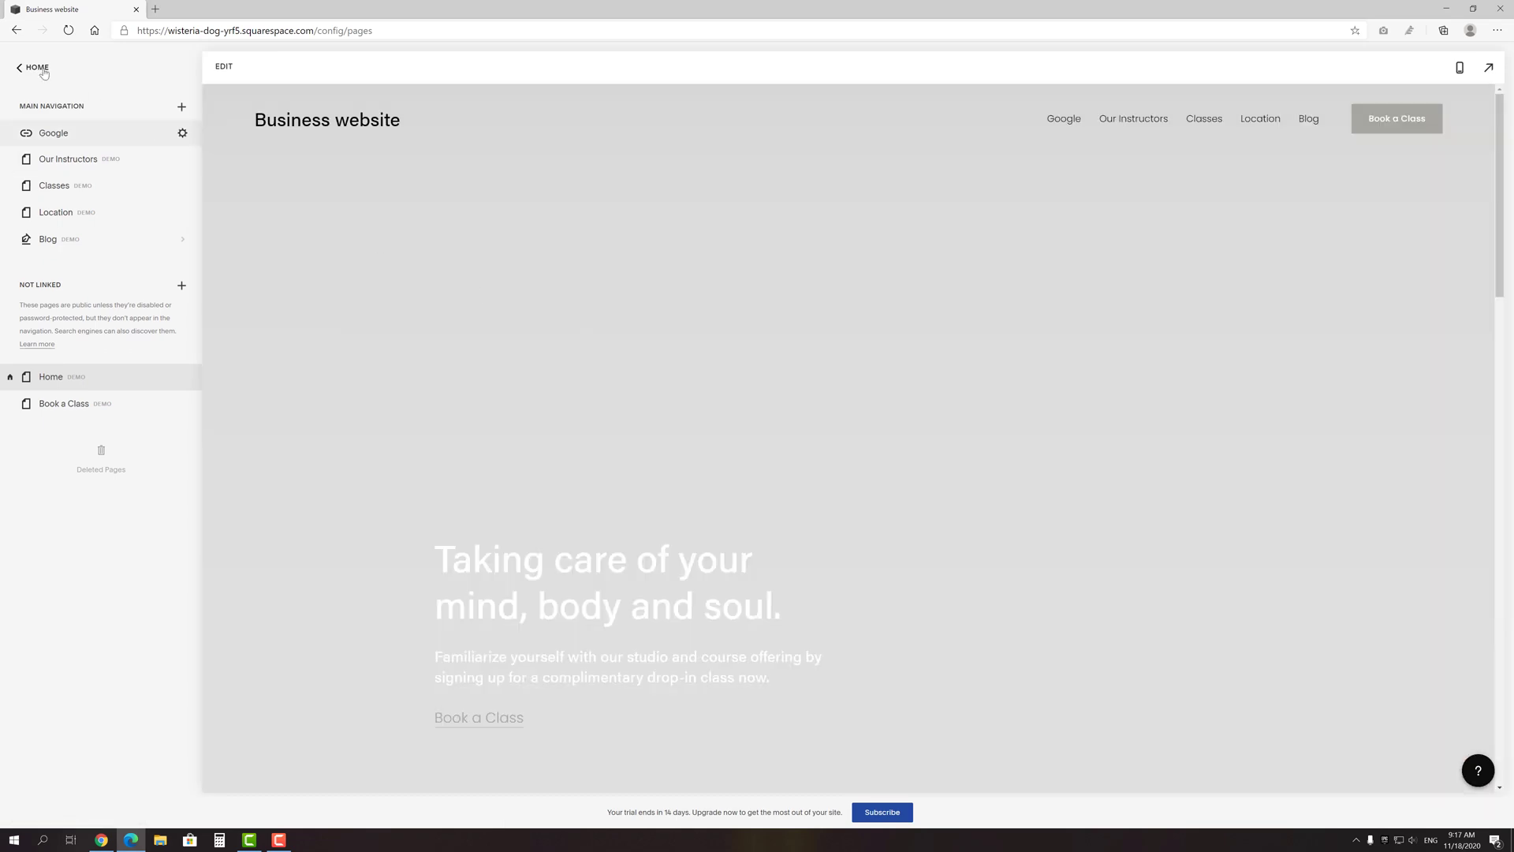
left_click(45, 69)
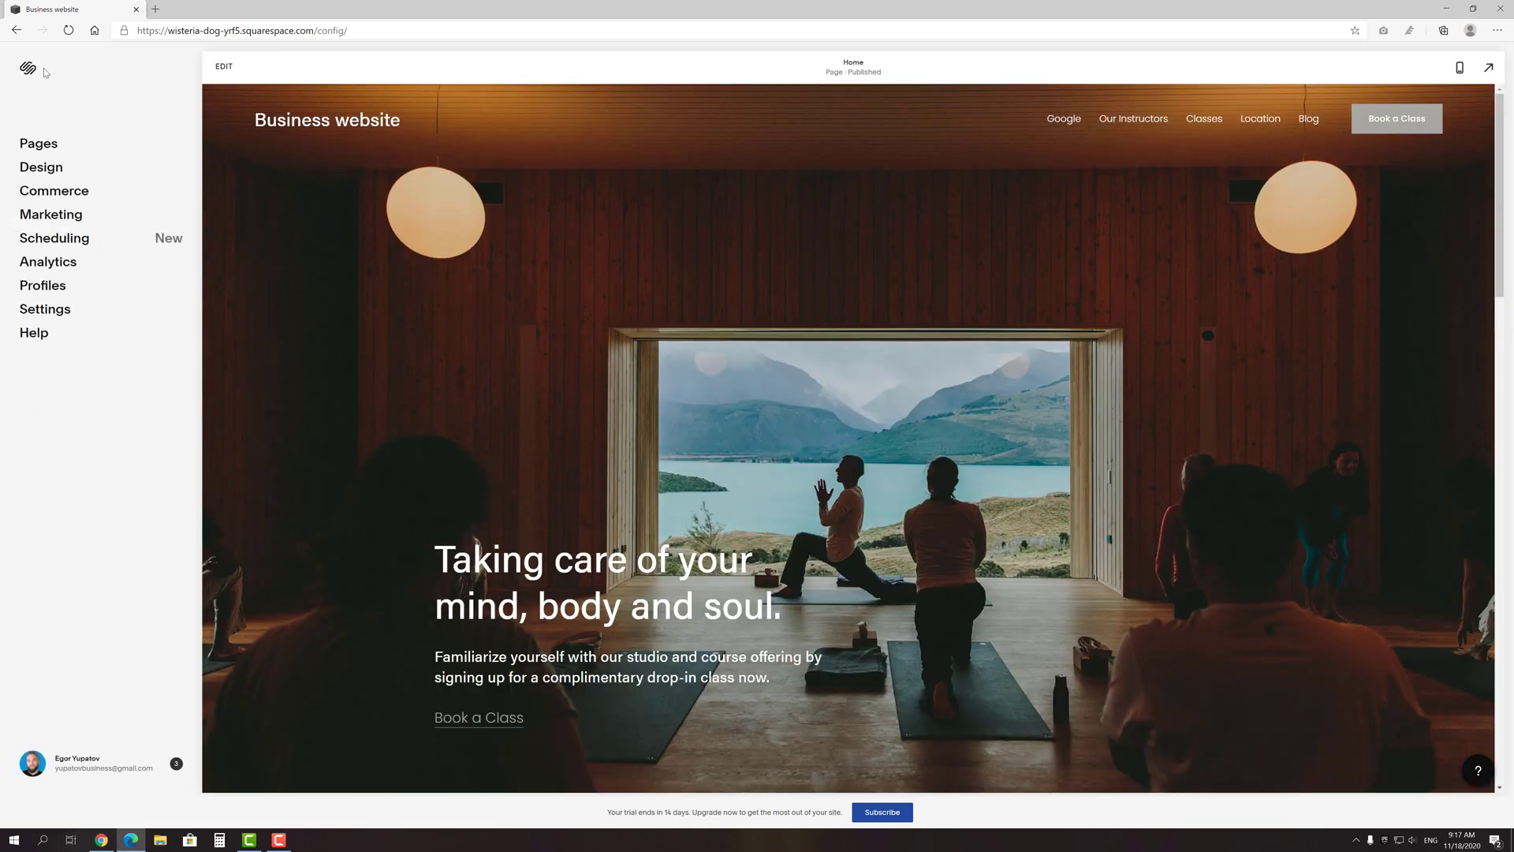
Try a base font size of 20px in the site's font design settings, return it to 16px and discard the changes.
left_click(39, 168)
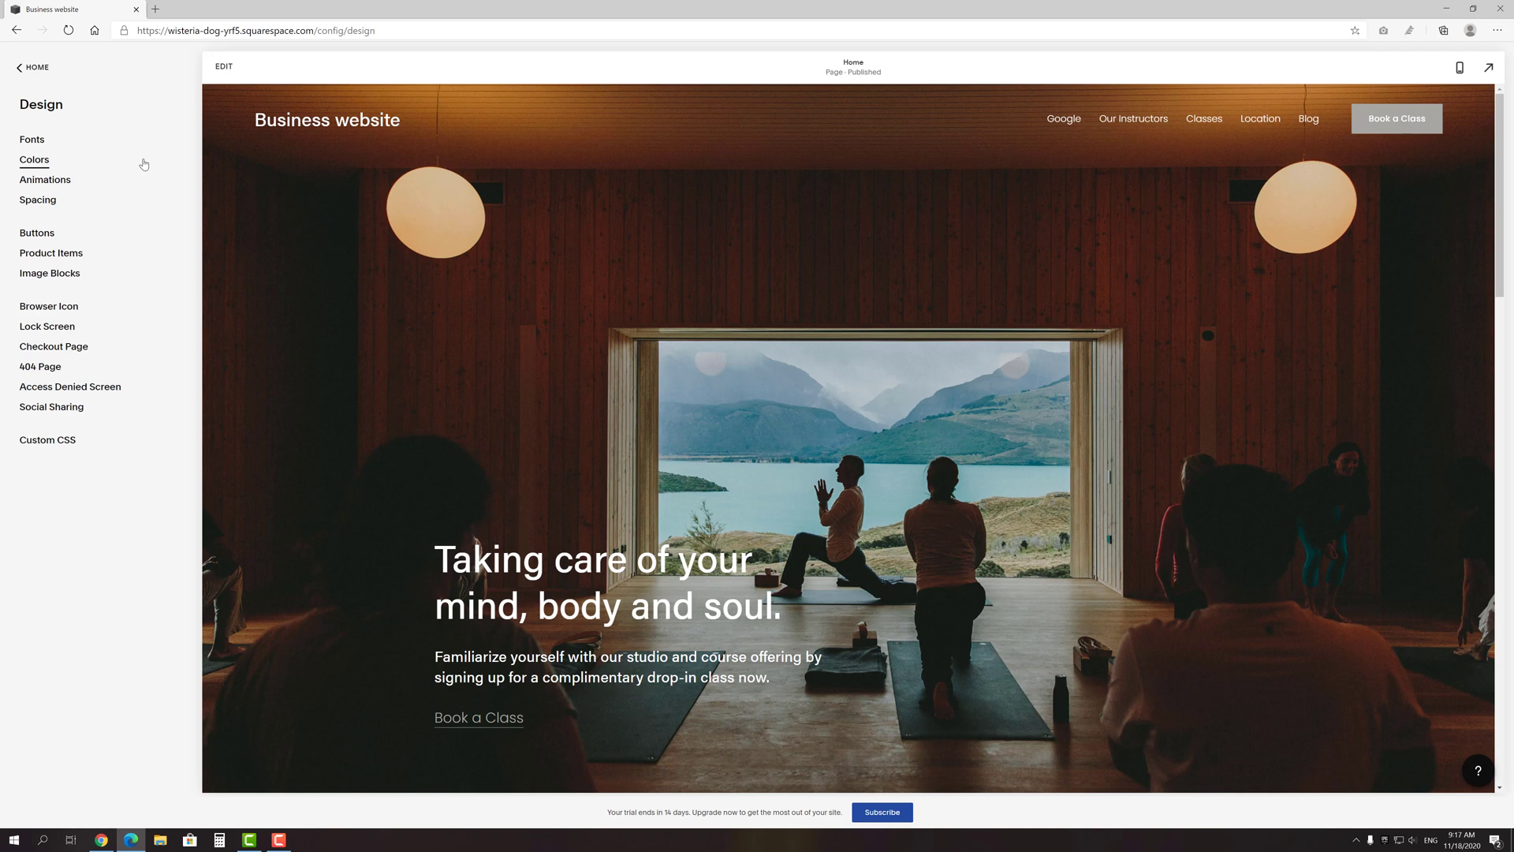
left_click(31, 140)
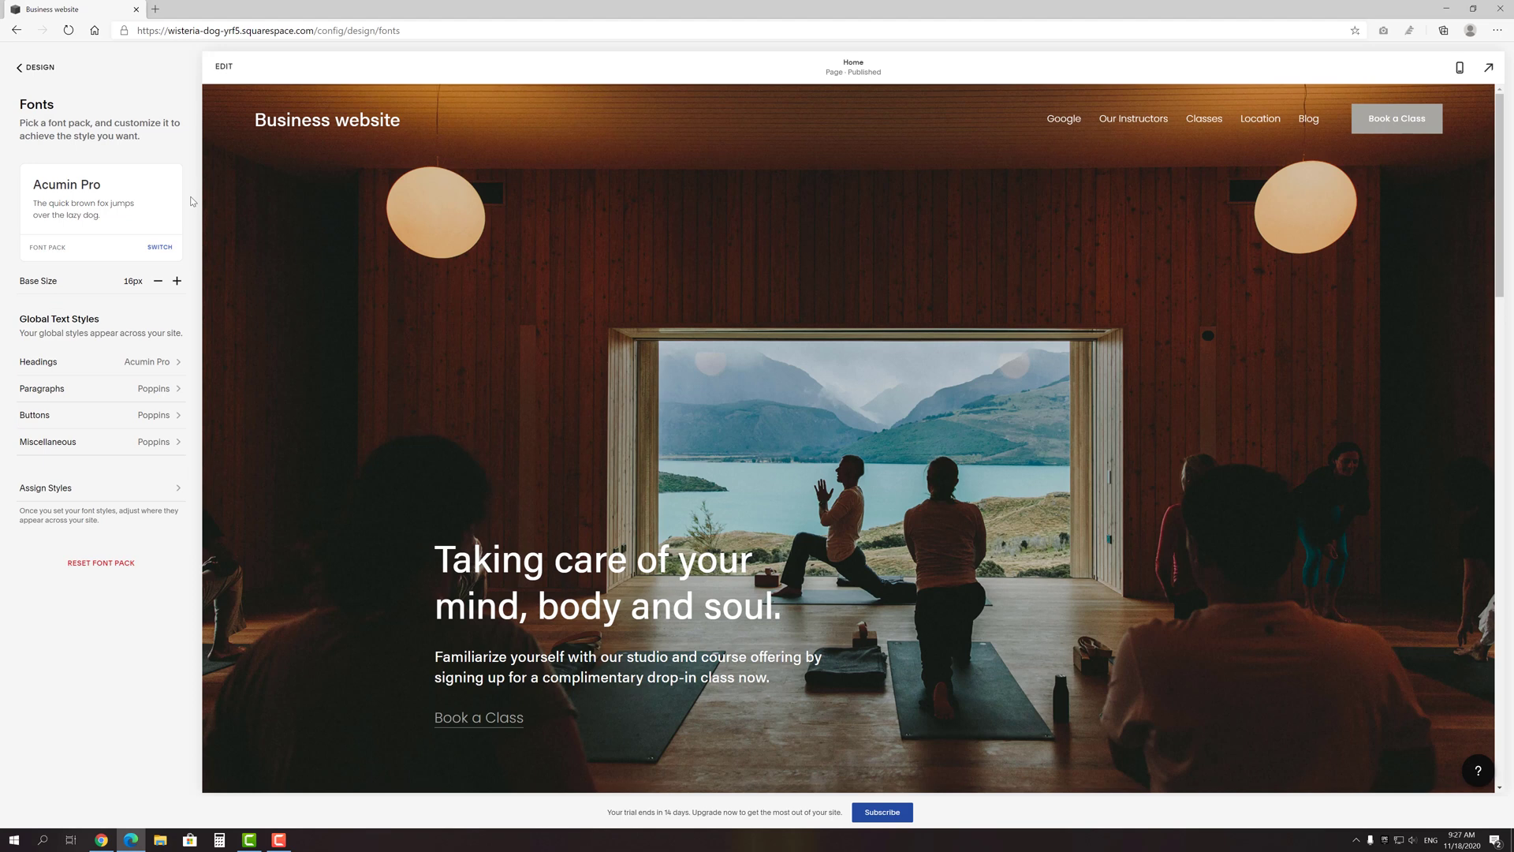
left_click(177, 282)
left_click(177, 281)
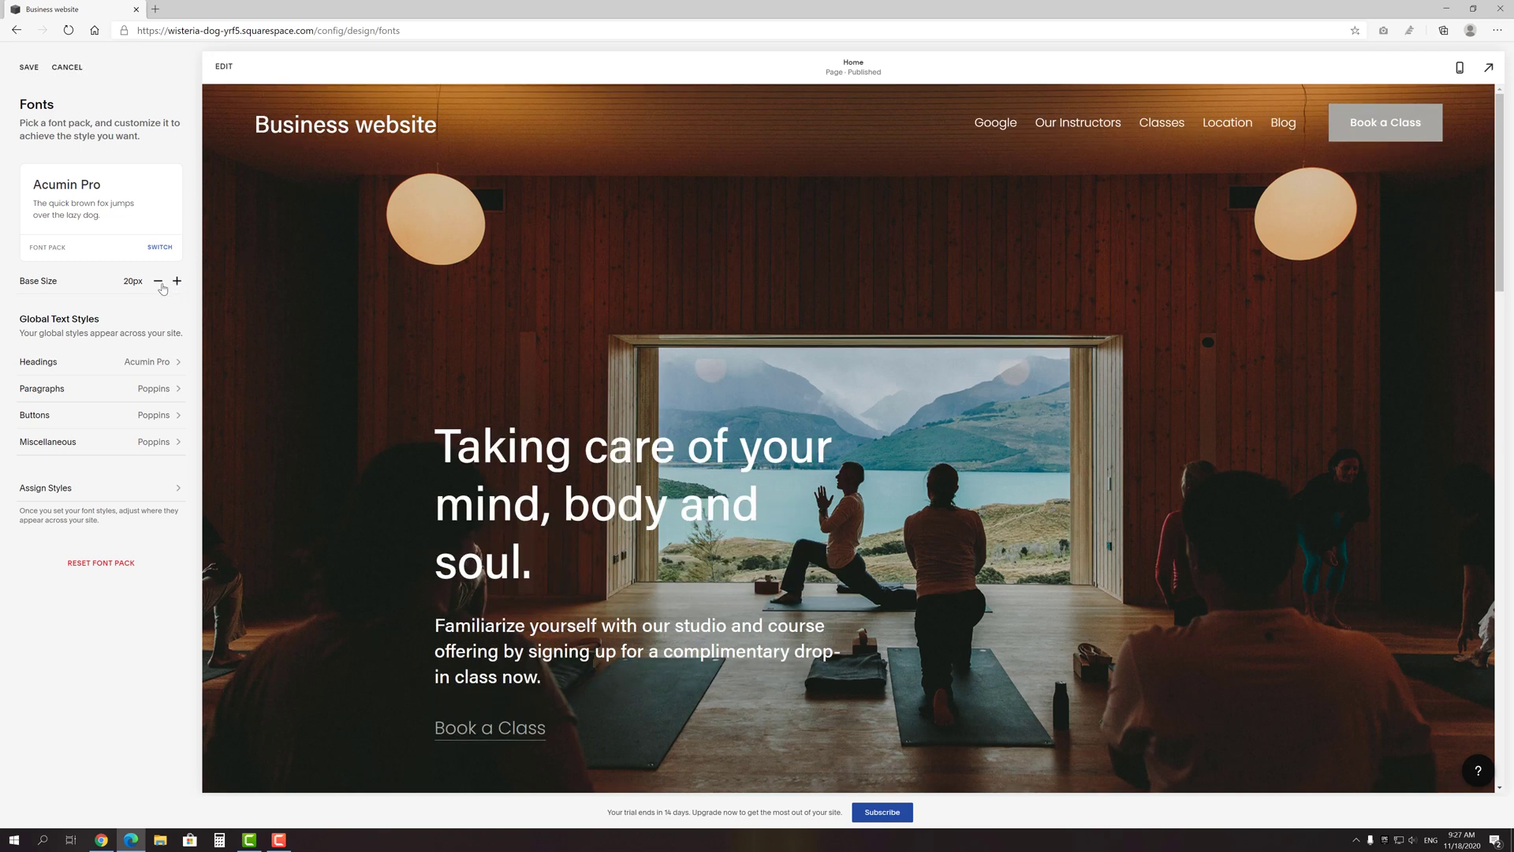
left_click(158, 282)
left_click(159, 281)
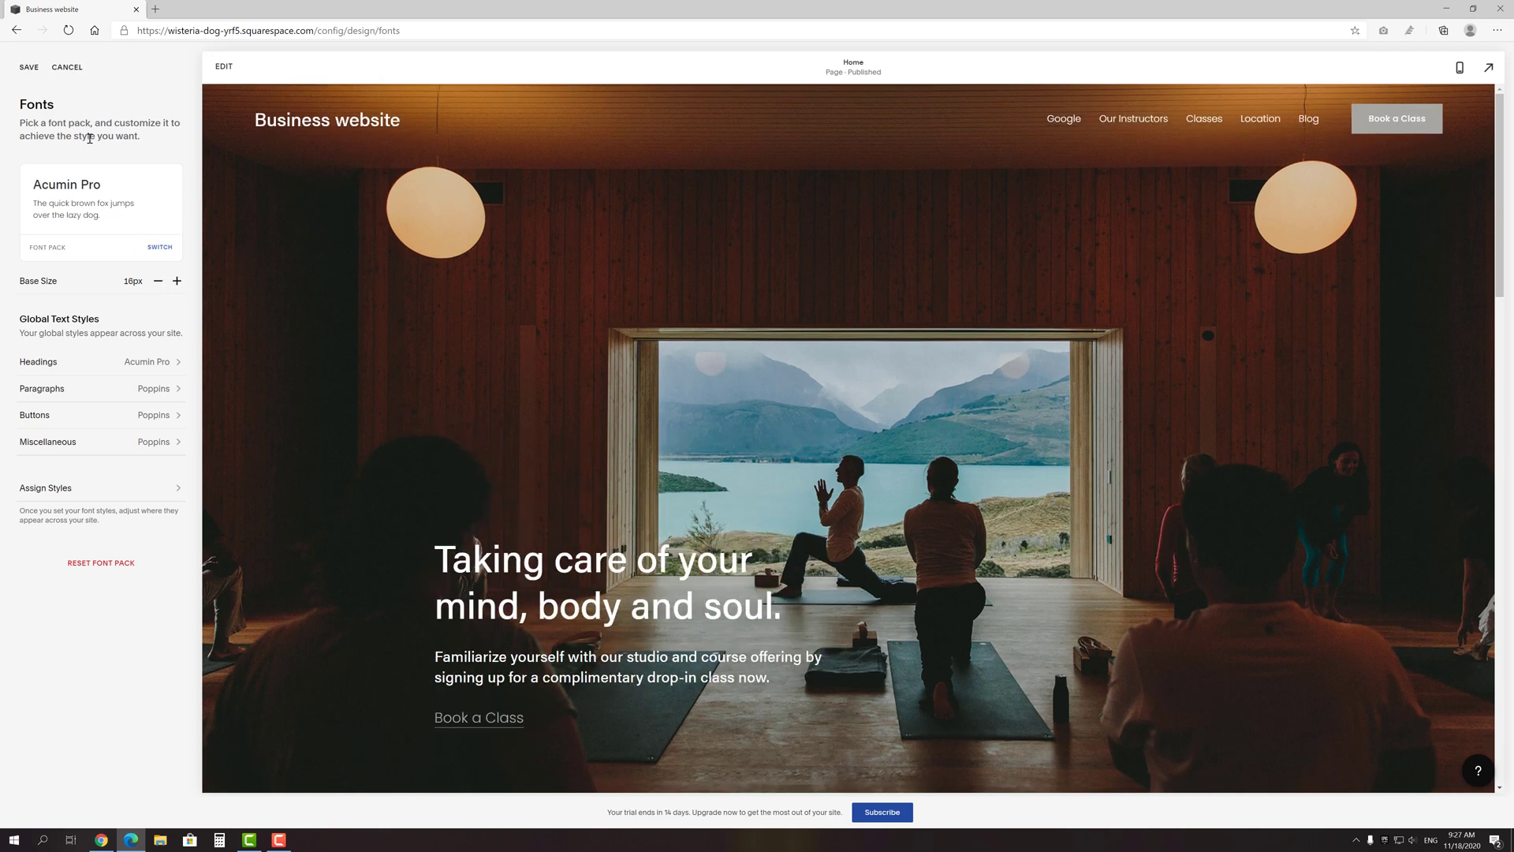
left_click(67, 67)
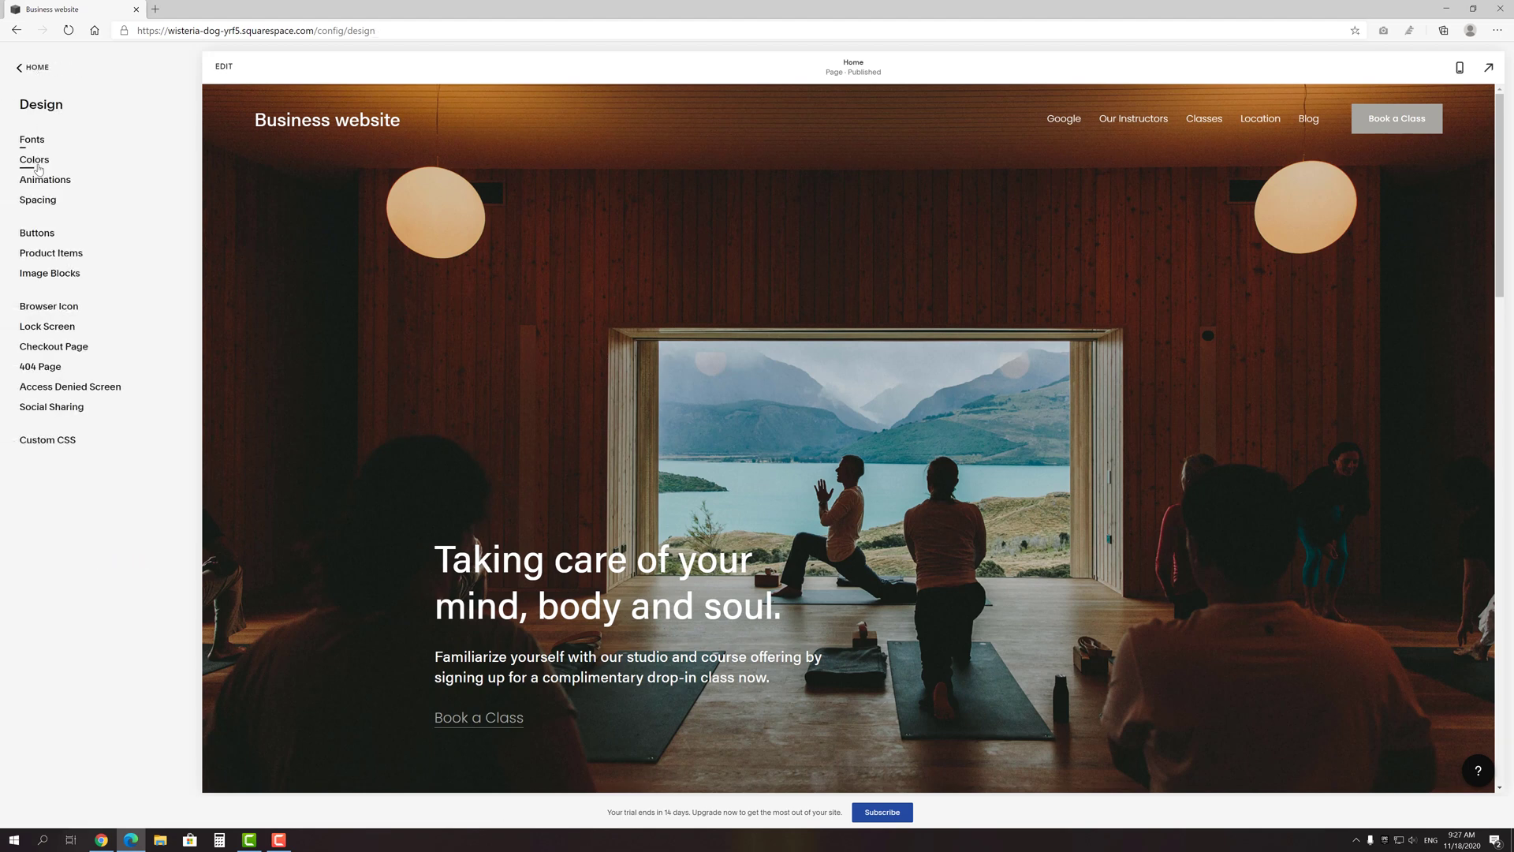
Look through the site's color palette, section themes and the Light Bold theme's color settings, and return to the design settings.
left_click(38, 167)
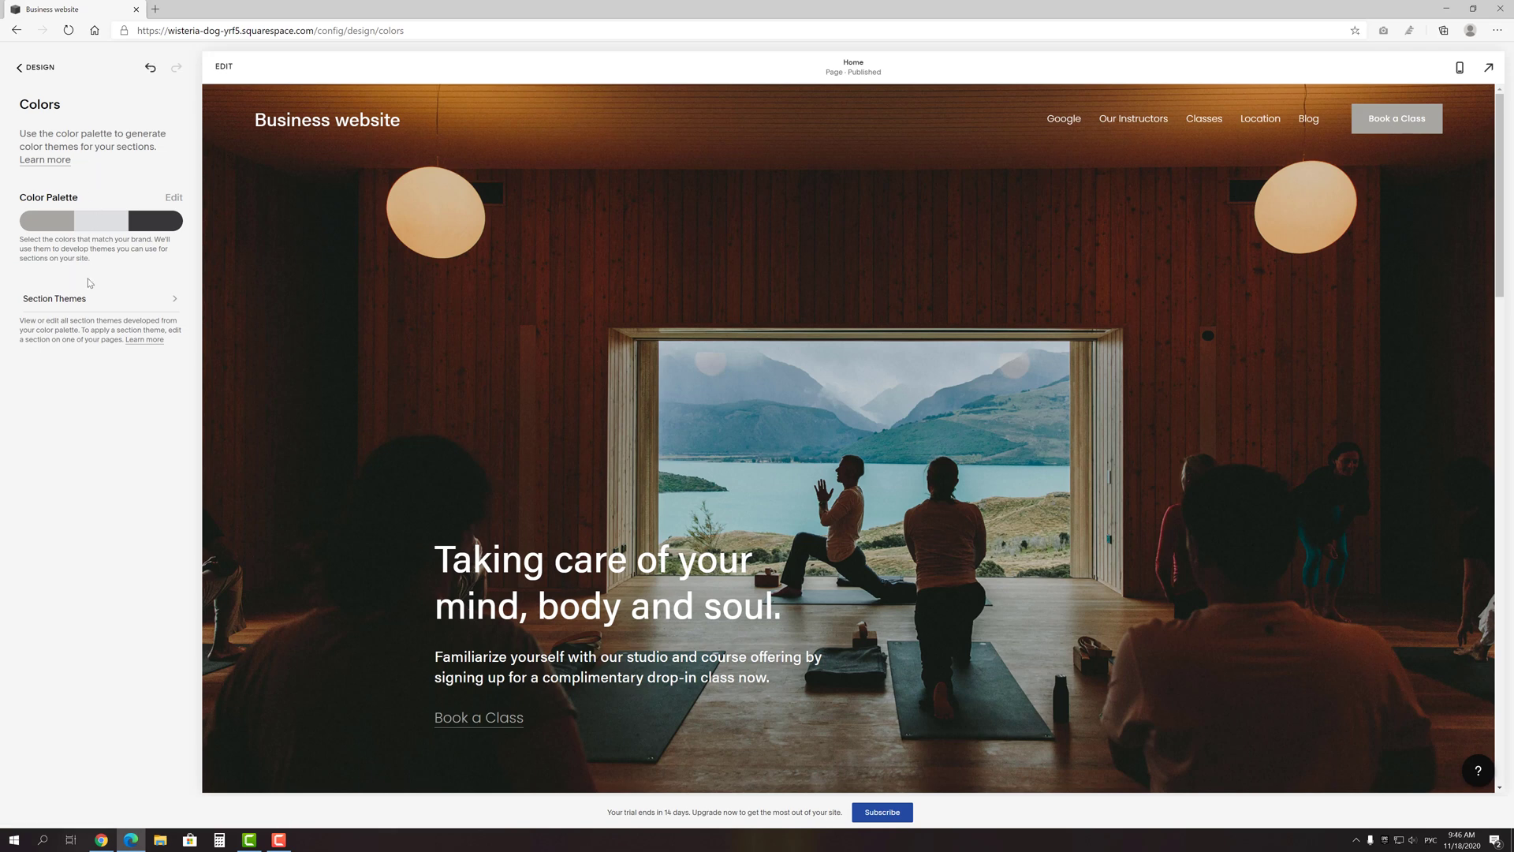
left_click(81, 298)
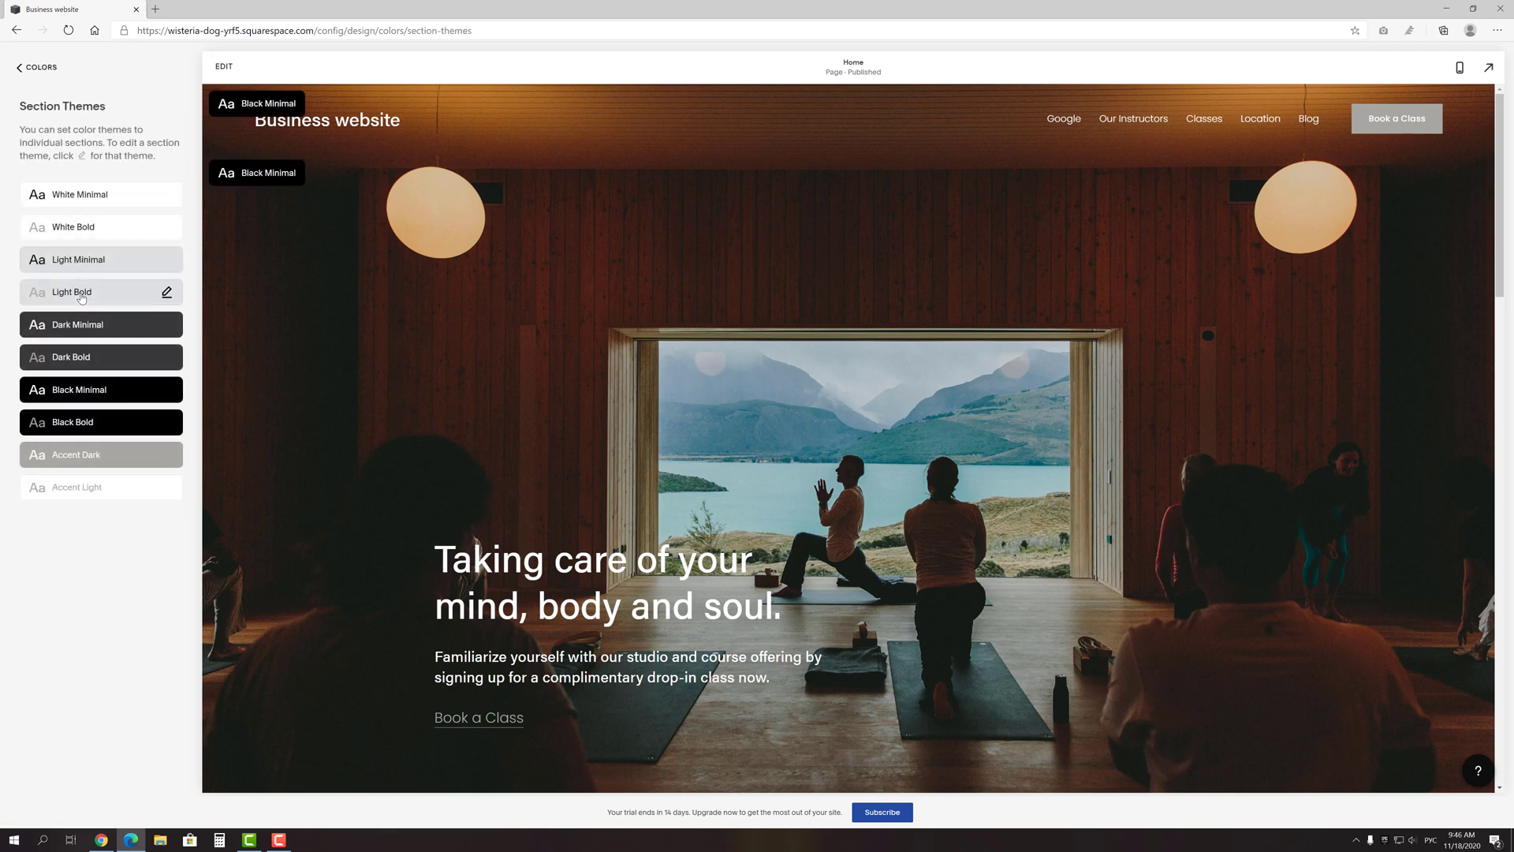
left_click(171, 295)
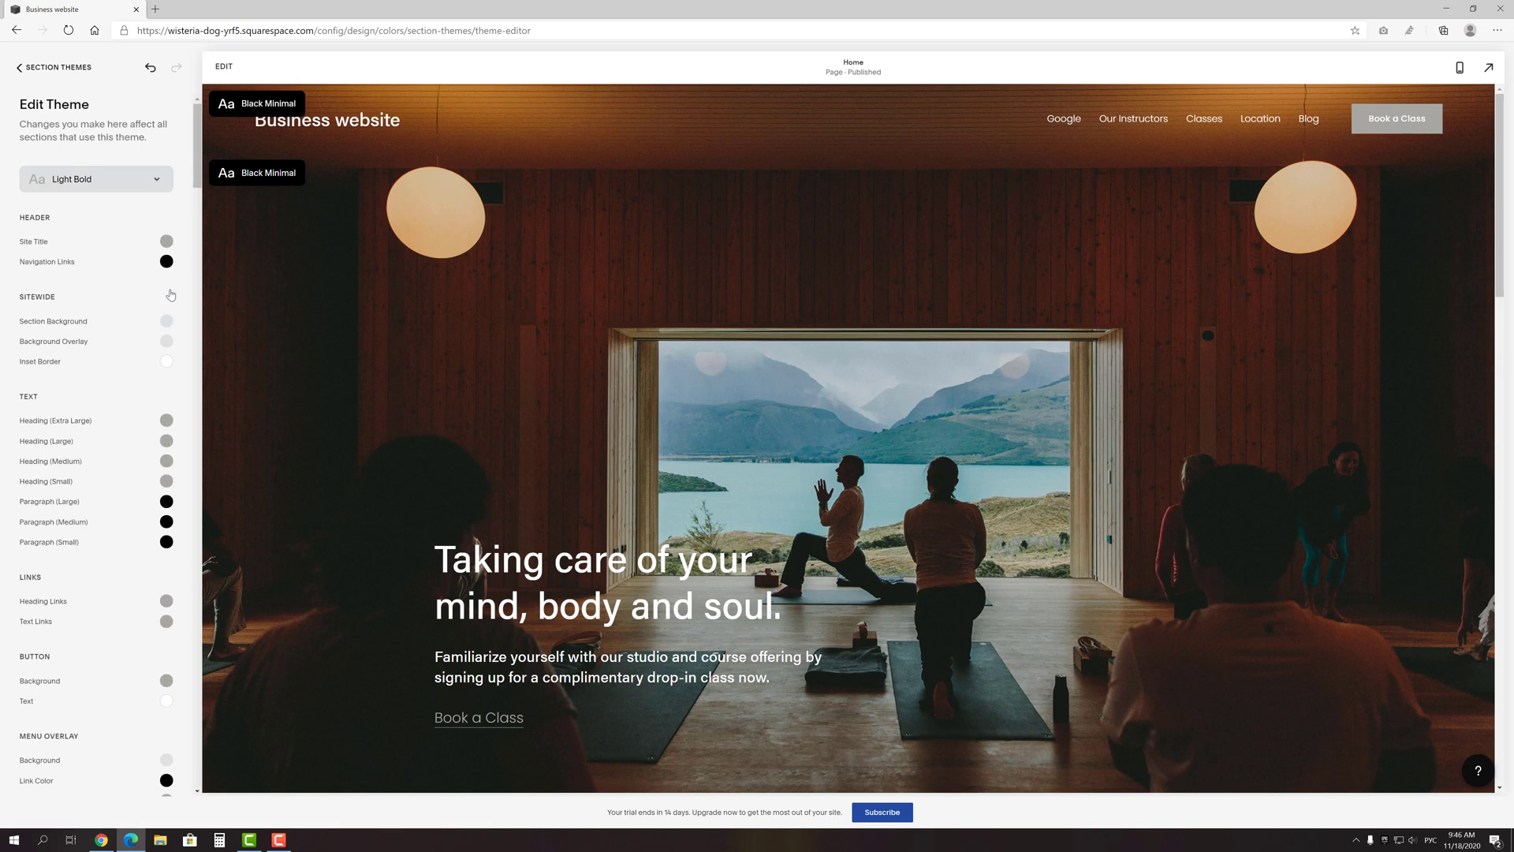
left_click(21, 69)
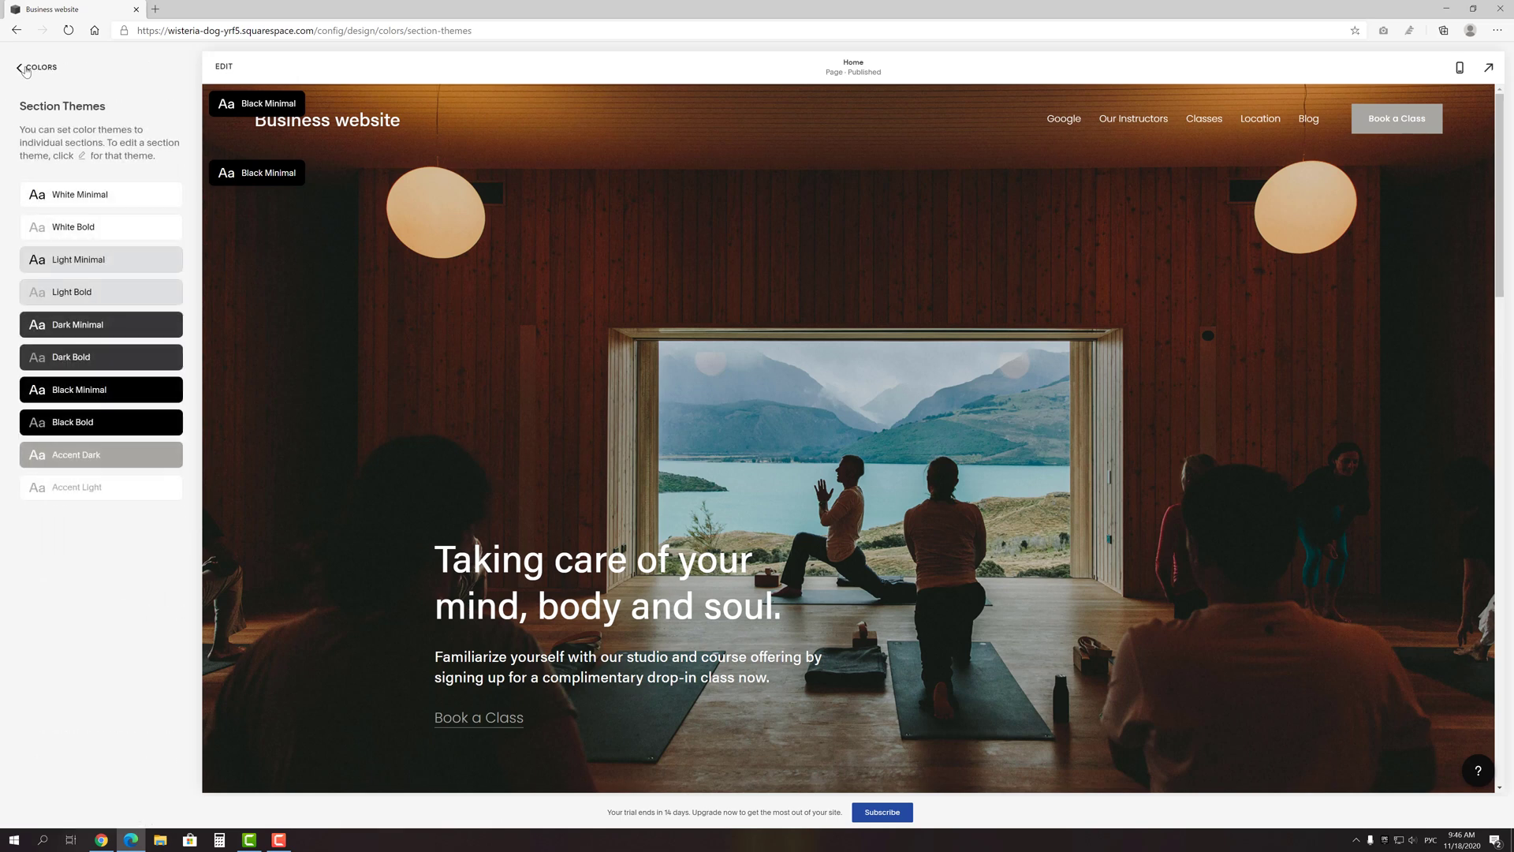
left_click(21, 69)
left_click(23, 69)
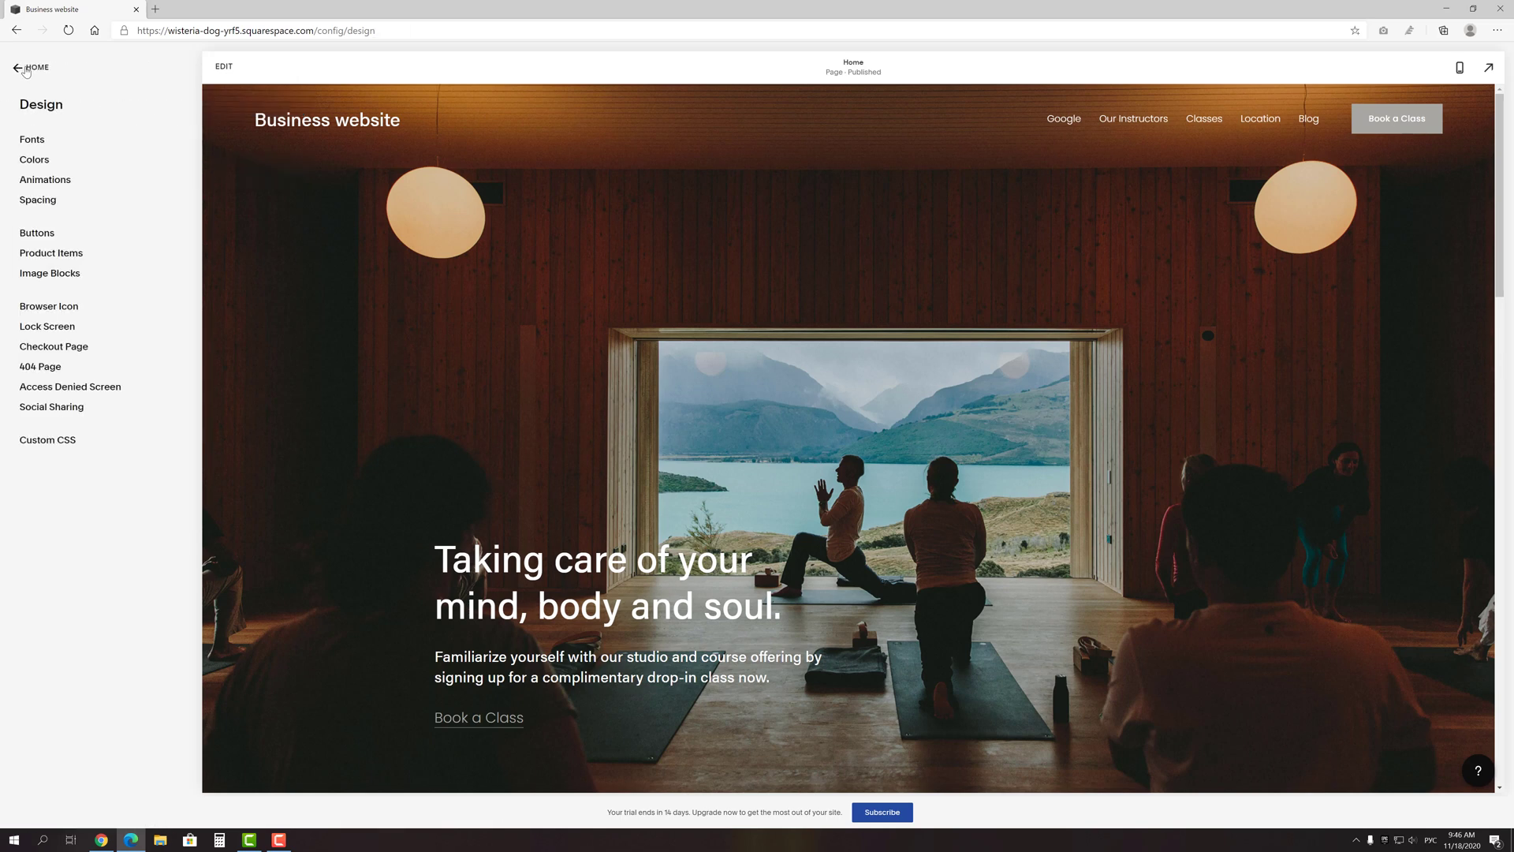
Try the Scale animation style, preview it down the home page and cancel the change.
left_click(70, 182)
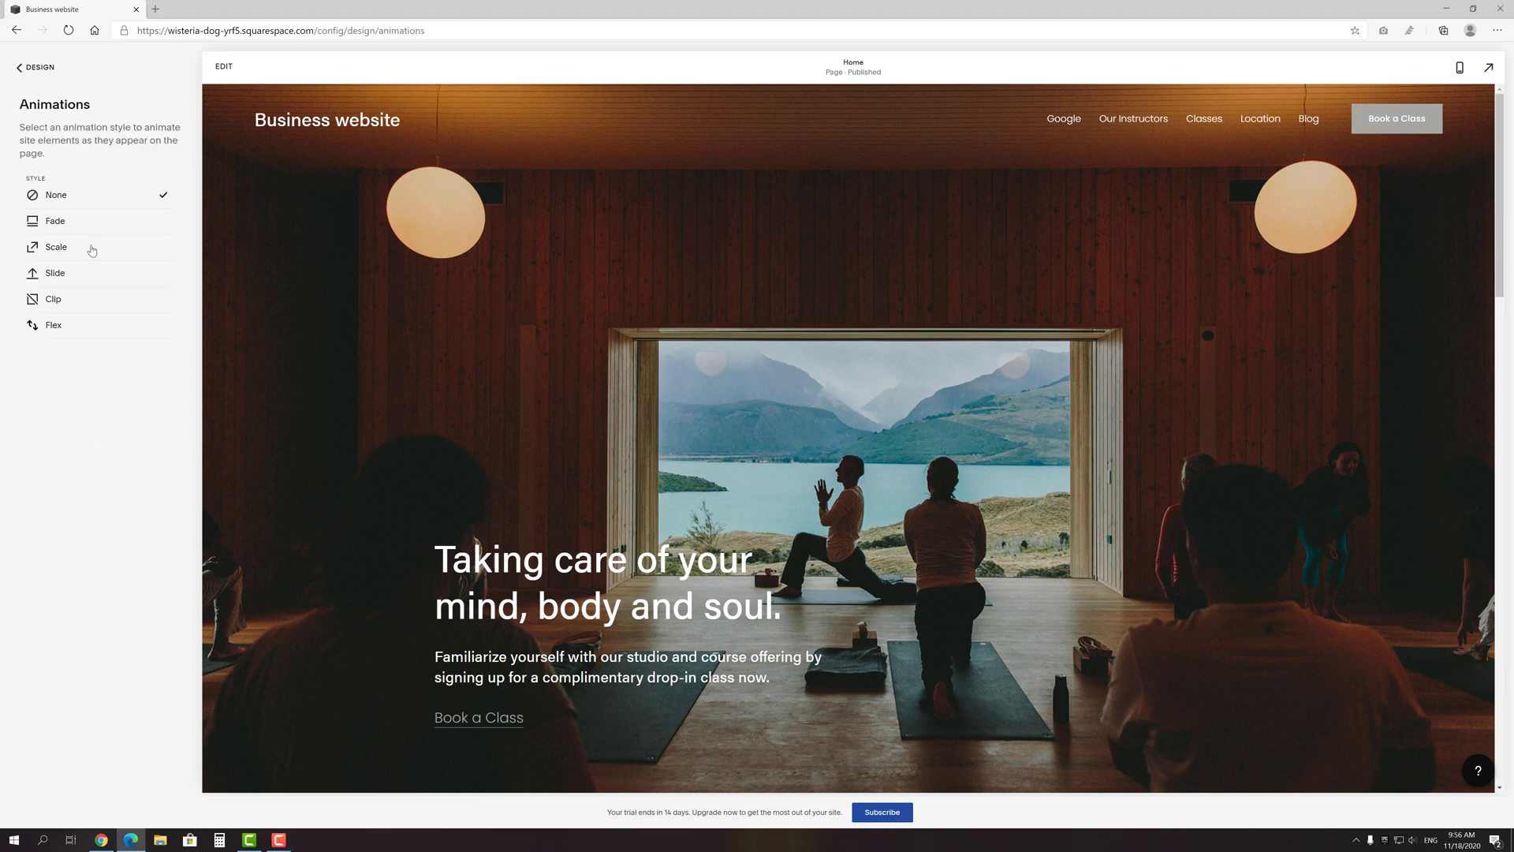
left_click(92, 250)
scroll(286, 289, "down", 5)
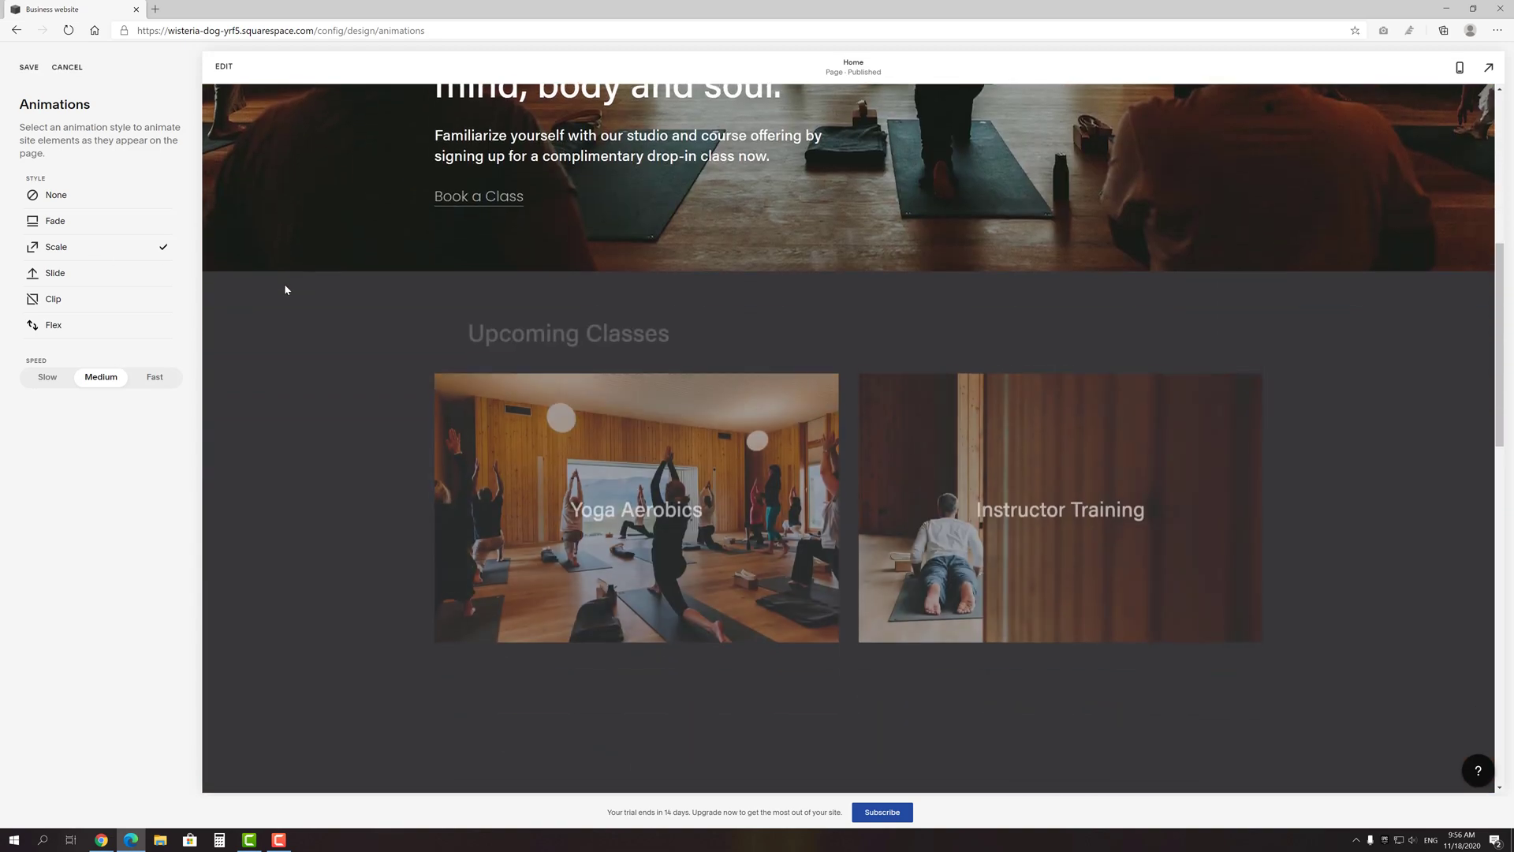
scroll(286, 289, "down", 10)
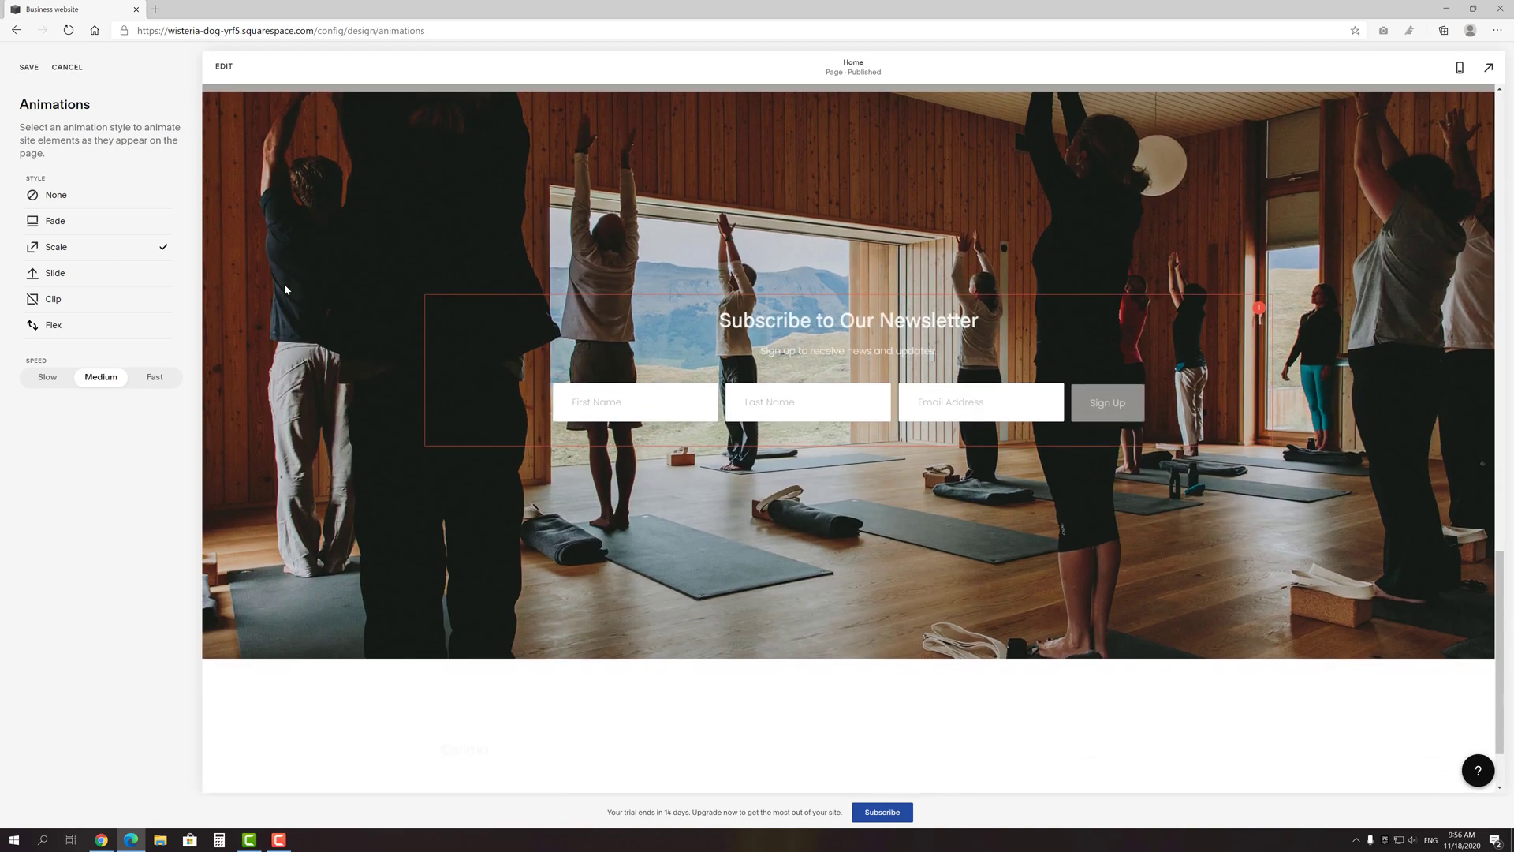
scroll(286, 290, "up", 15)
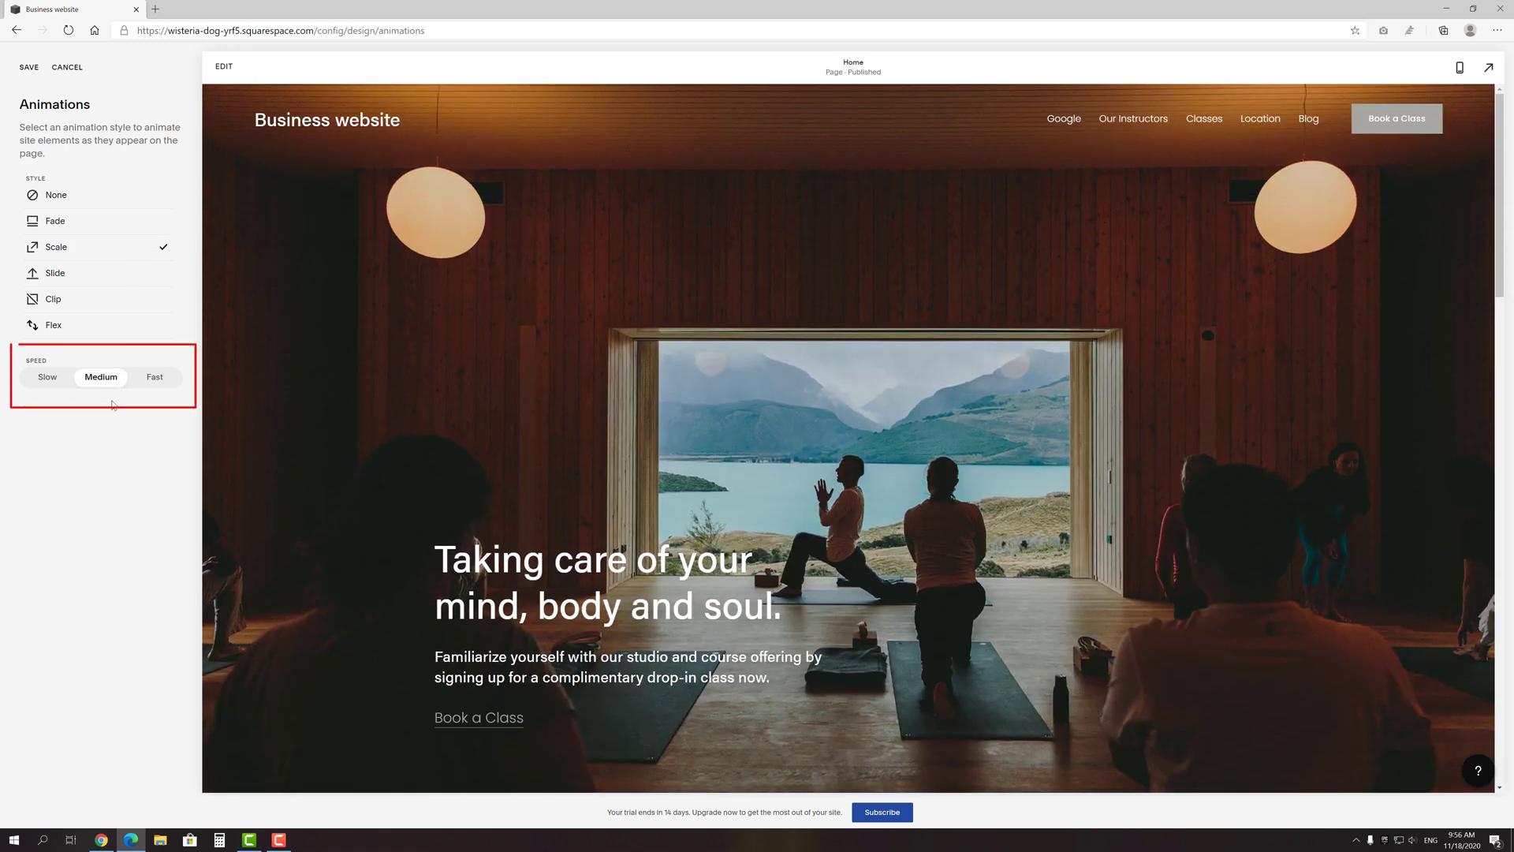
left_click(63, 67)
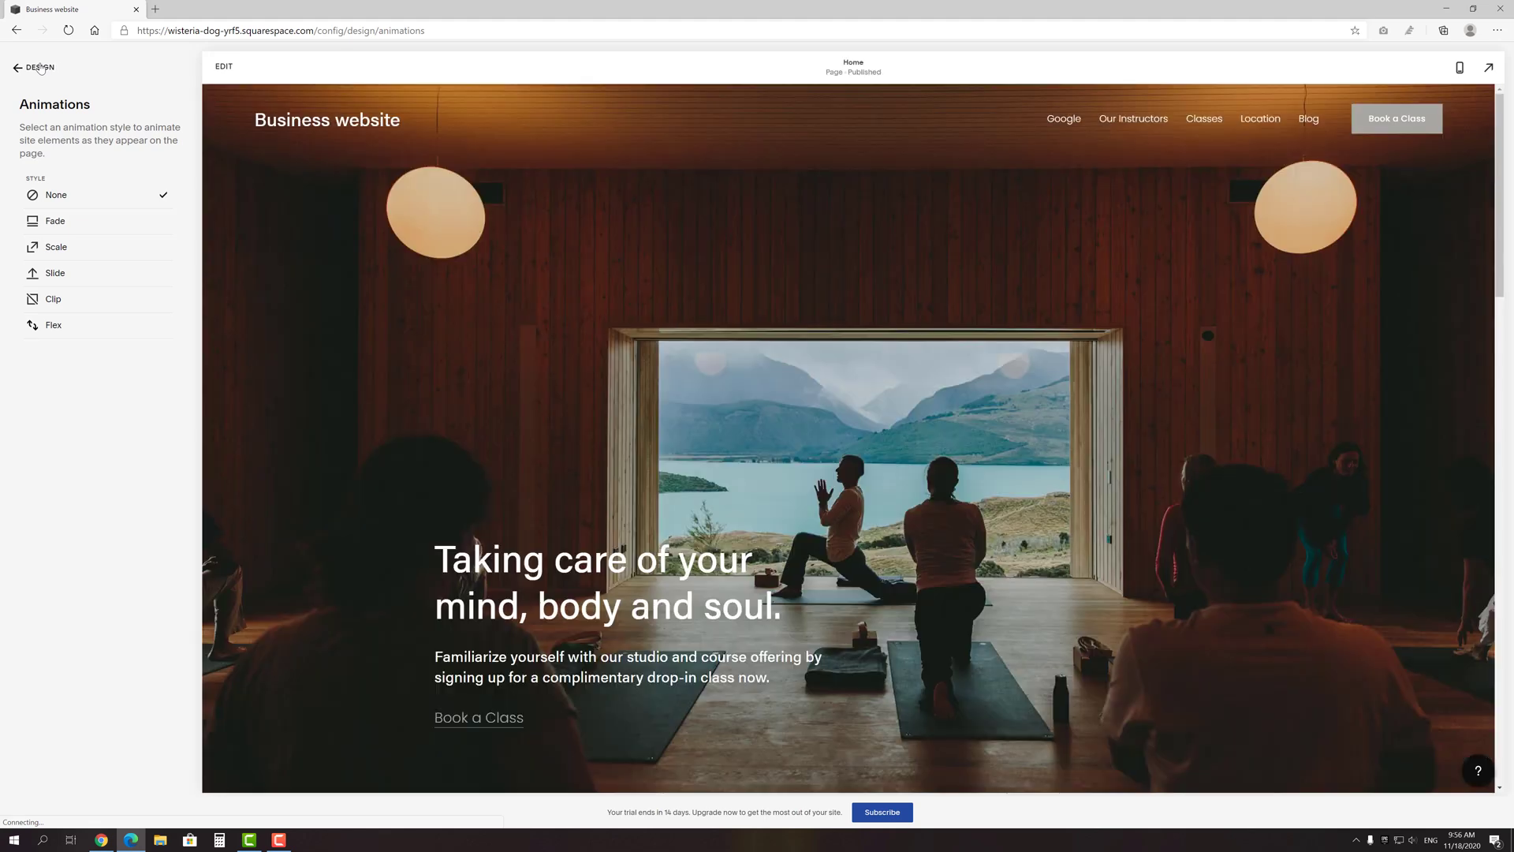
left_click(40, 68)
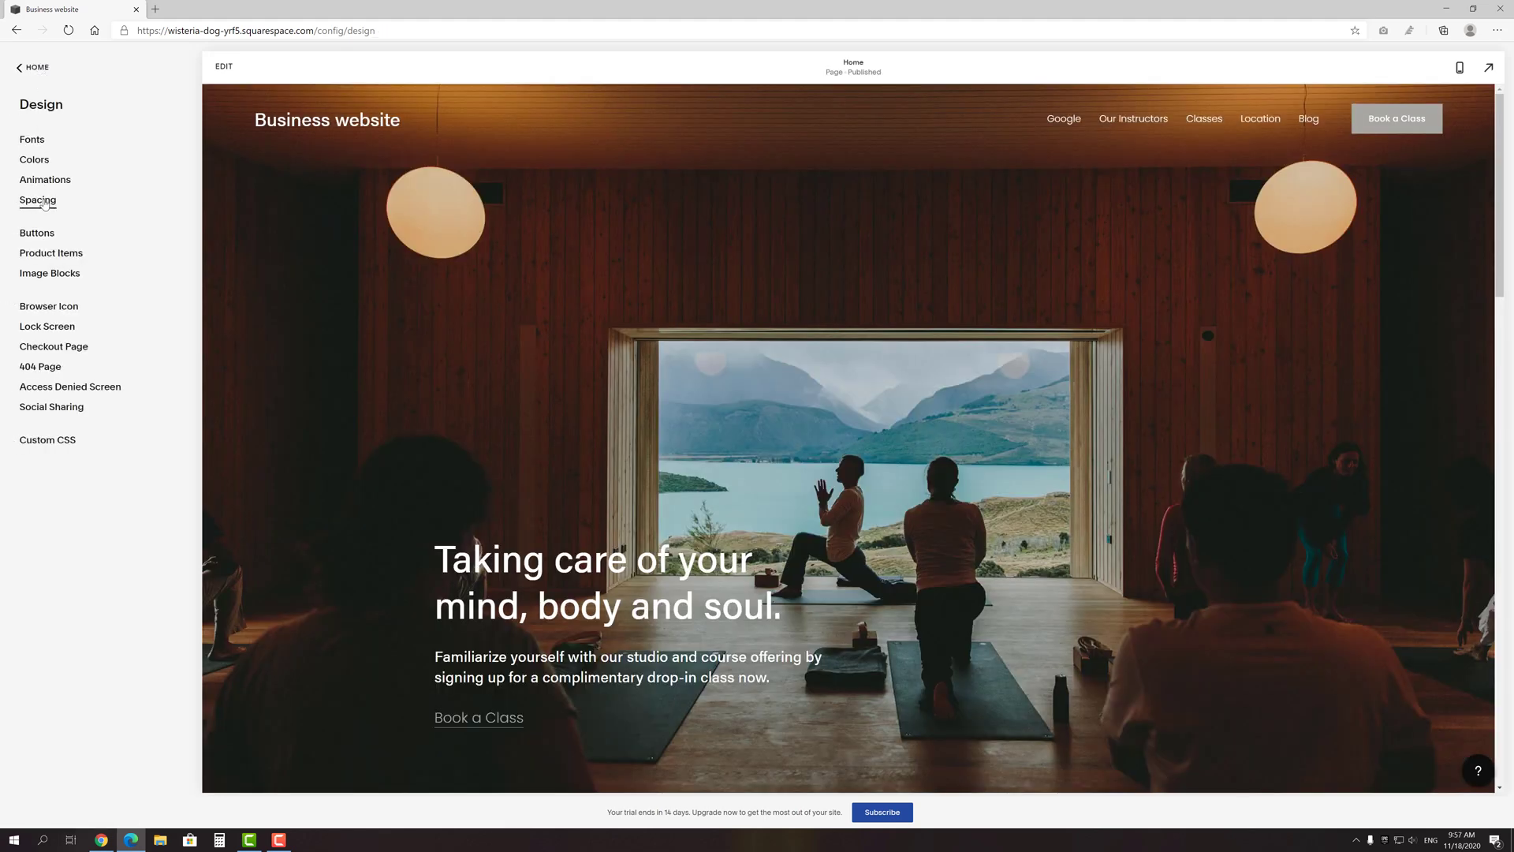
Try a maximum page width of 1160px in the site spacing settings and undo it.
left_click(40, 199)
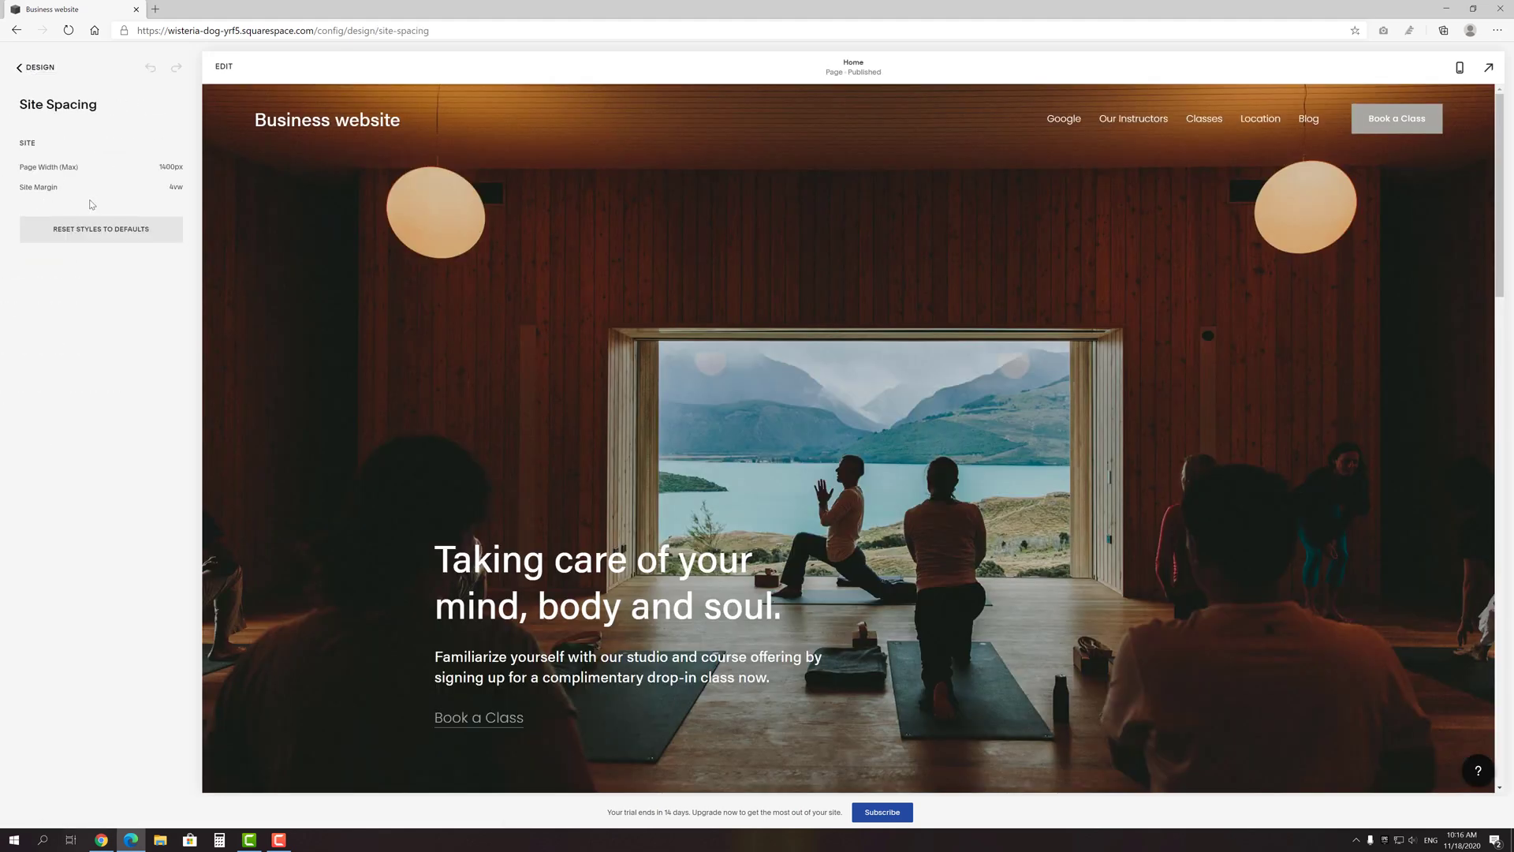
mouse_move(68, 173)
left_click_drag(57, 167, 44, 166)
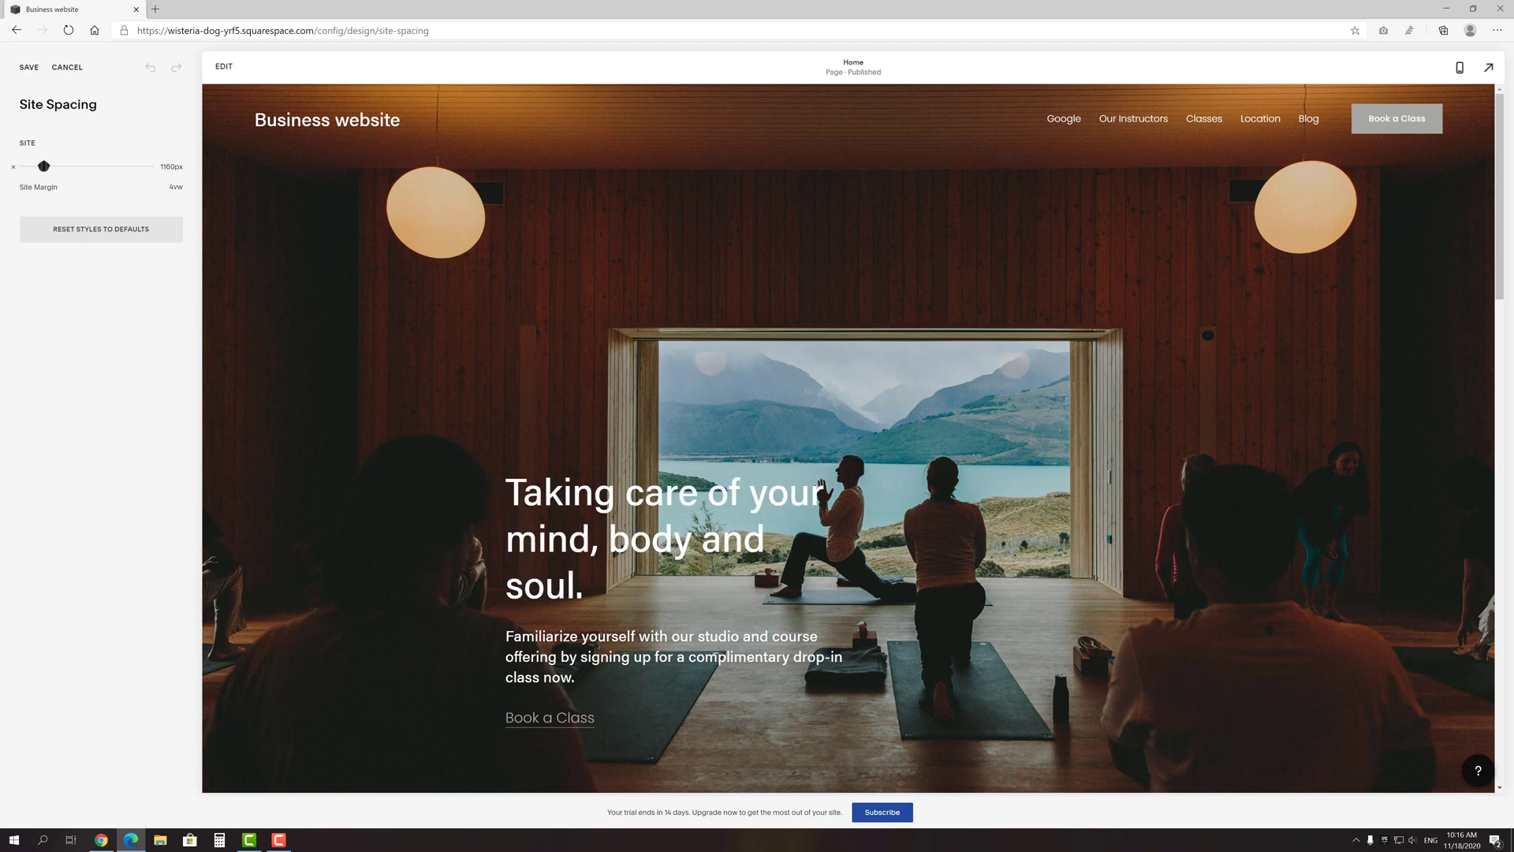
left_click(150, 67)
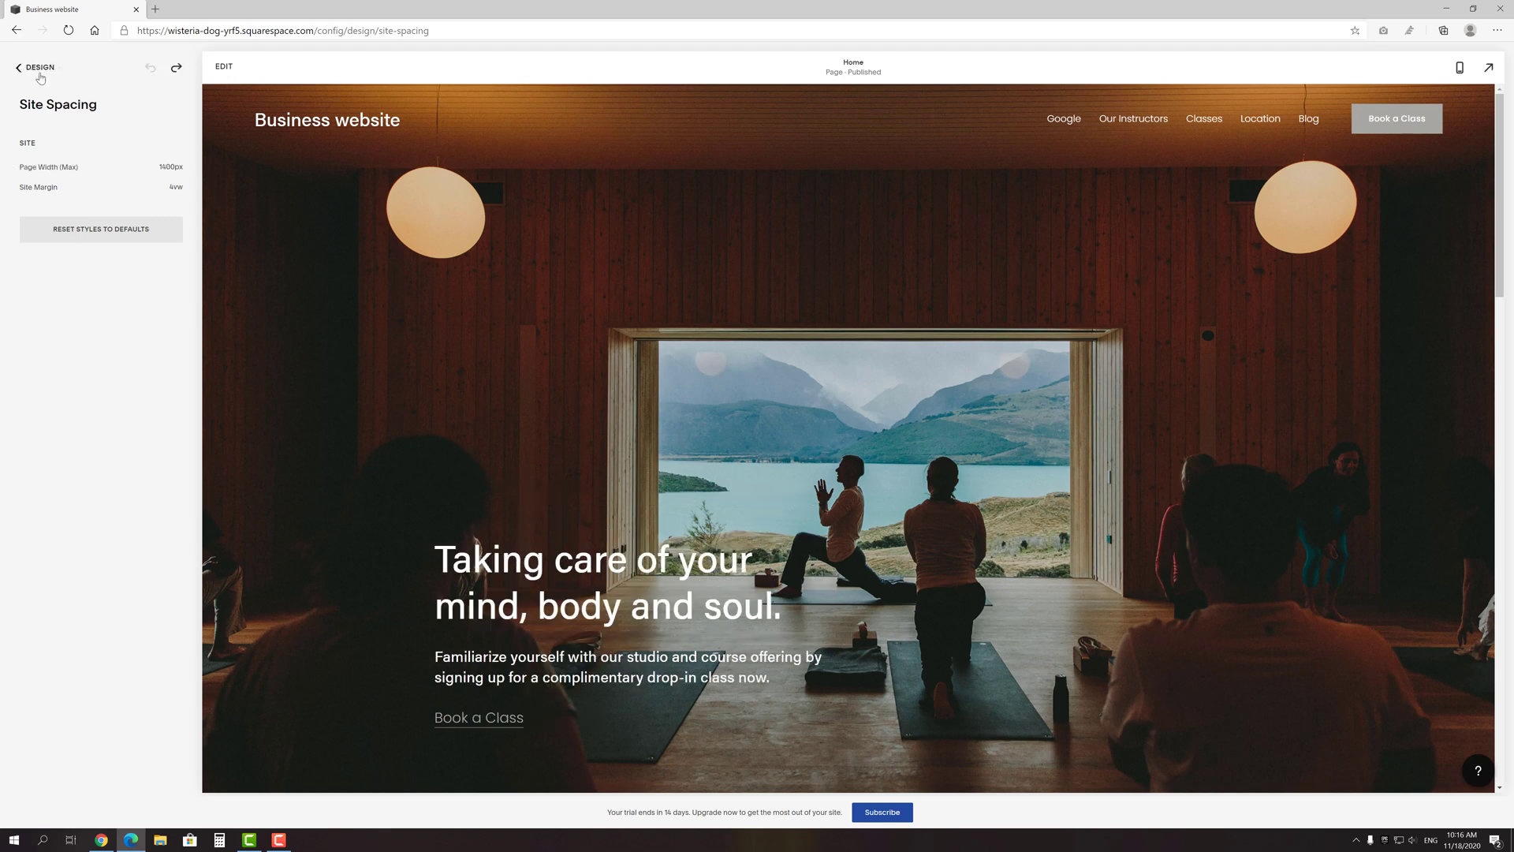
left_click(40, 71)
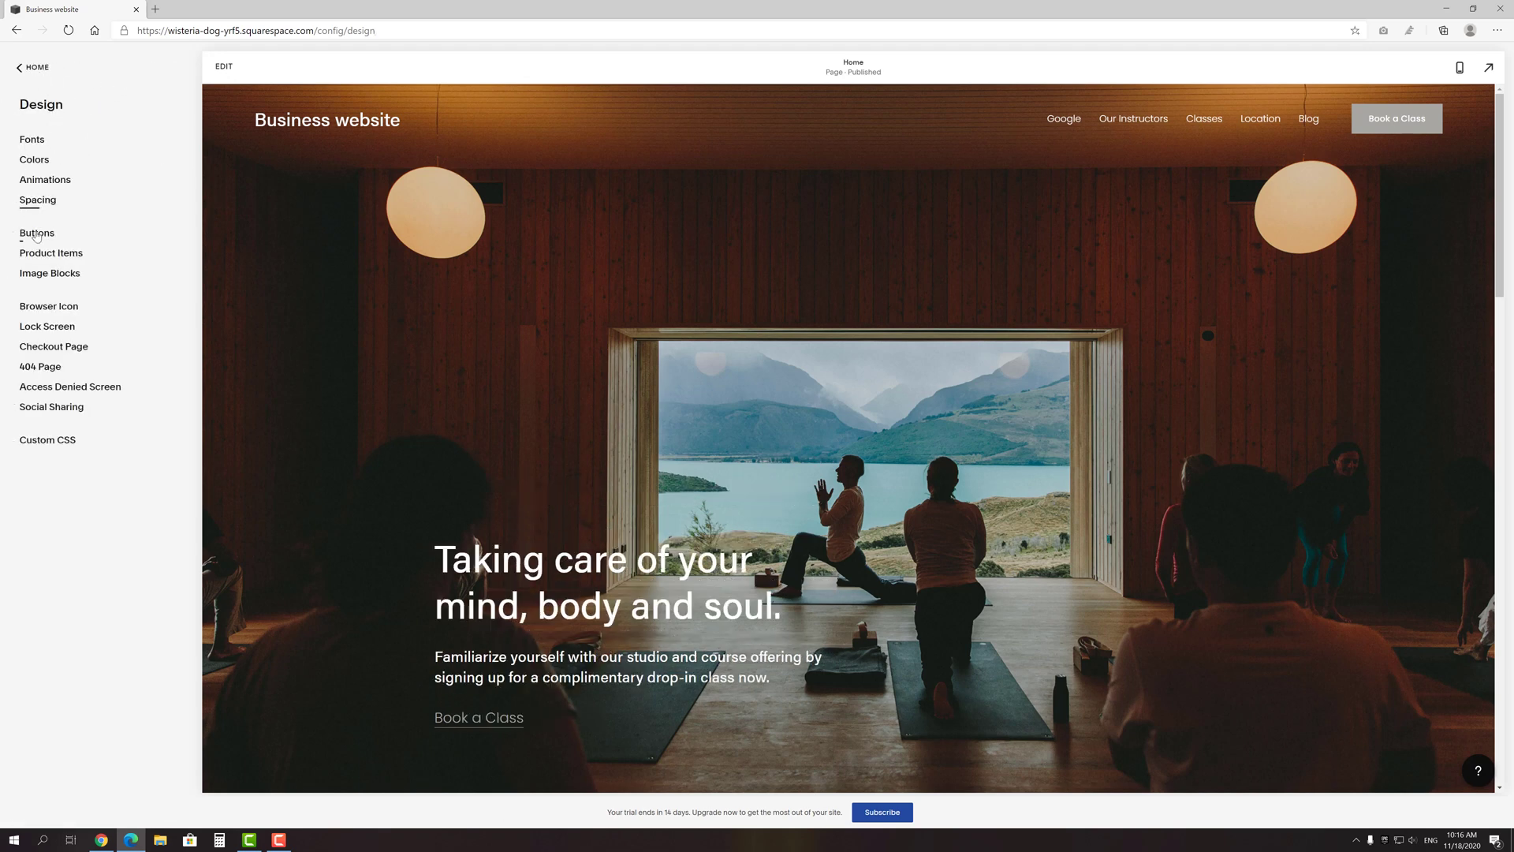
Try the Outline and Solid styles and the Rounded and Square shapes for the site's buttons, and cancel the changes.
left_click(36, 234)
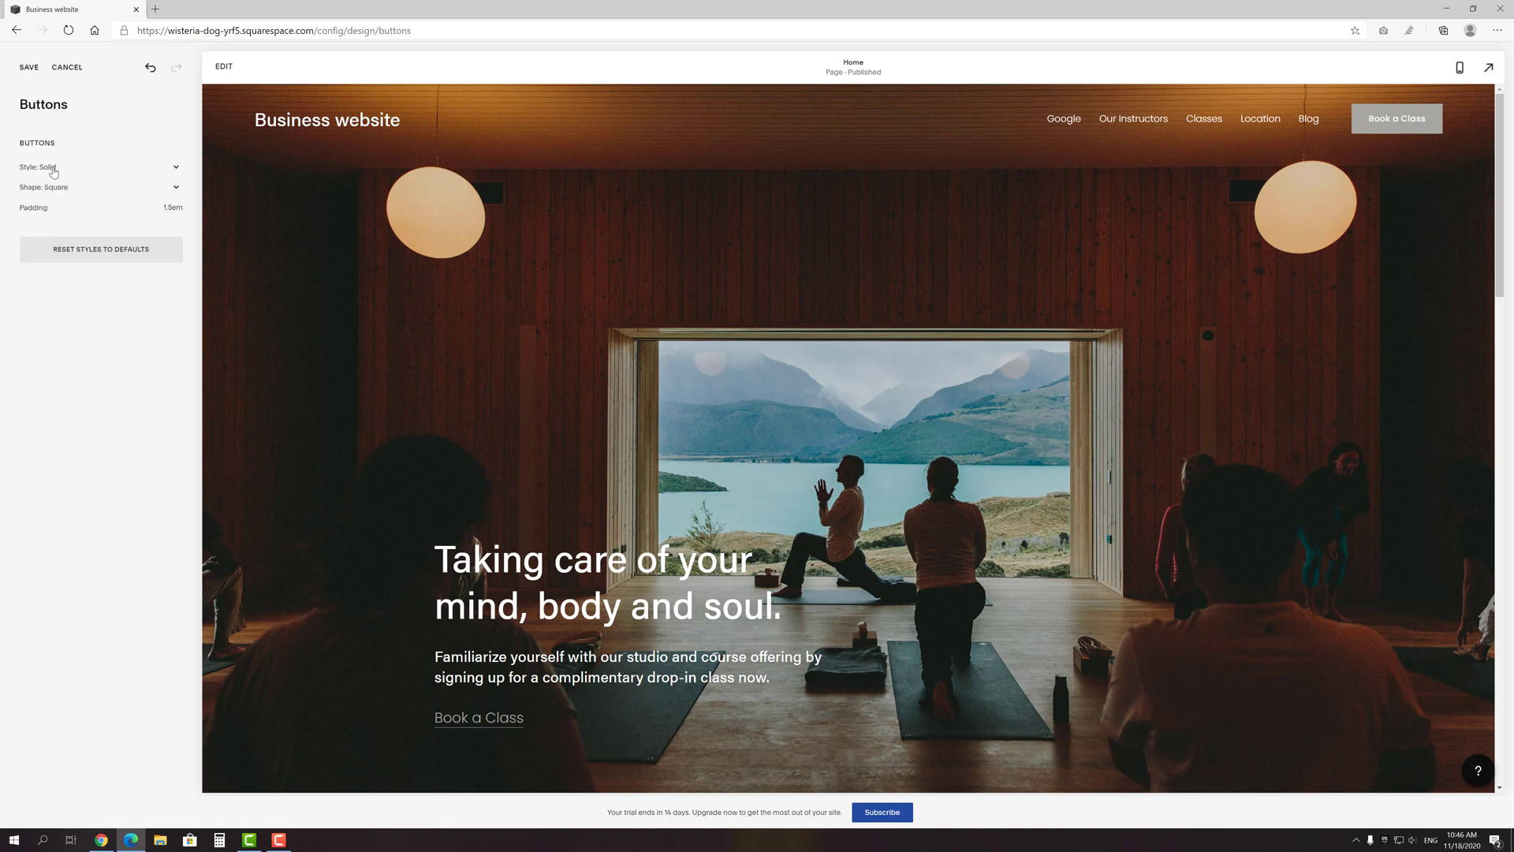
left_click(53, 168)
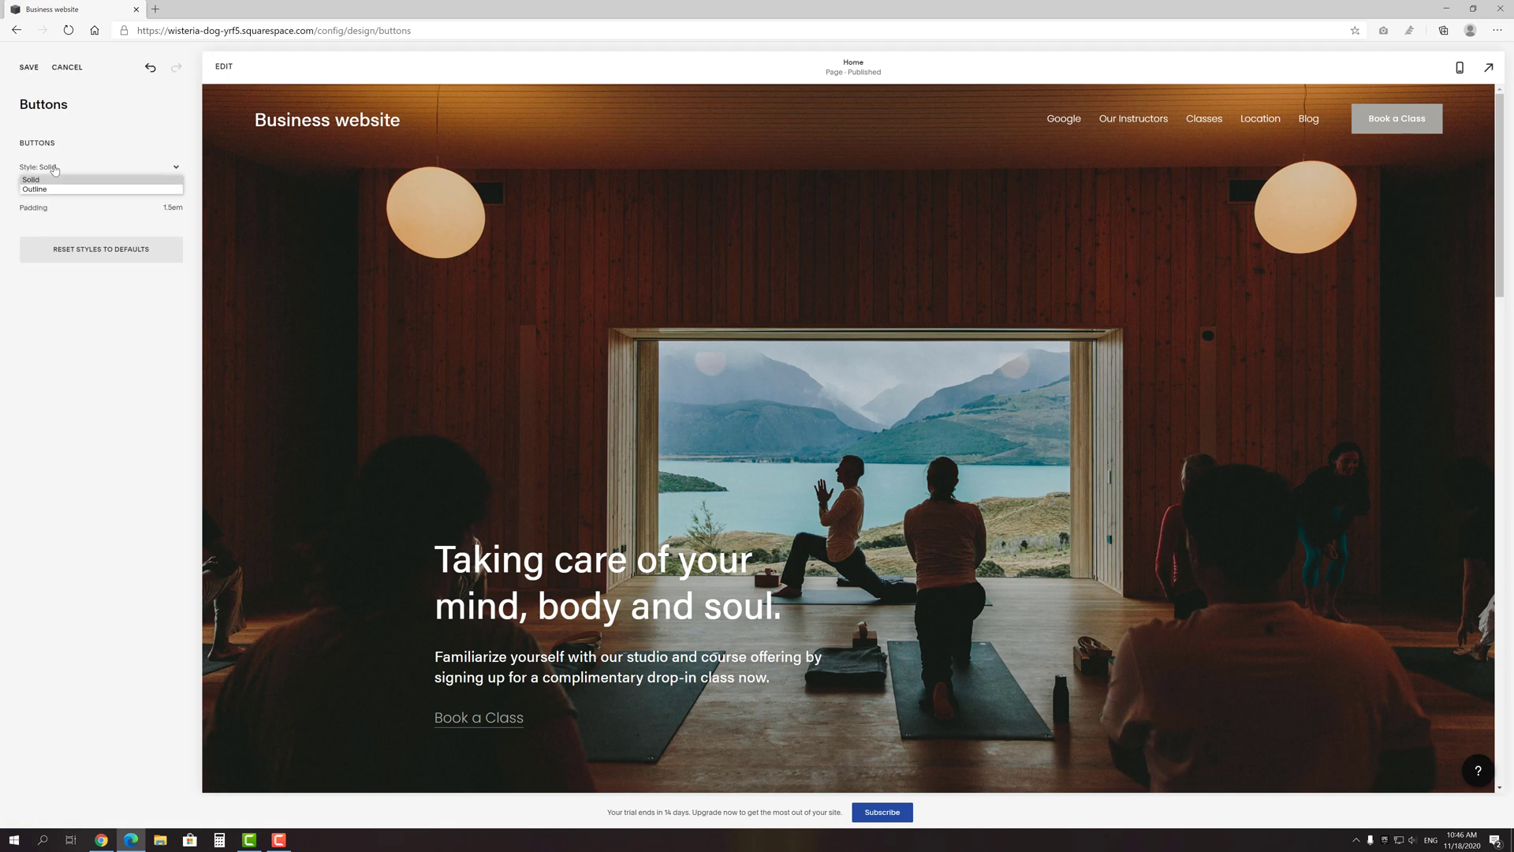
left_click(52, 189)
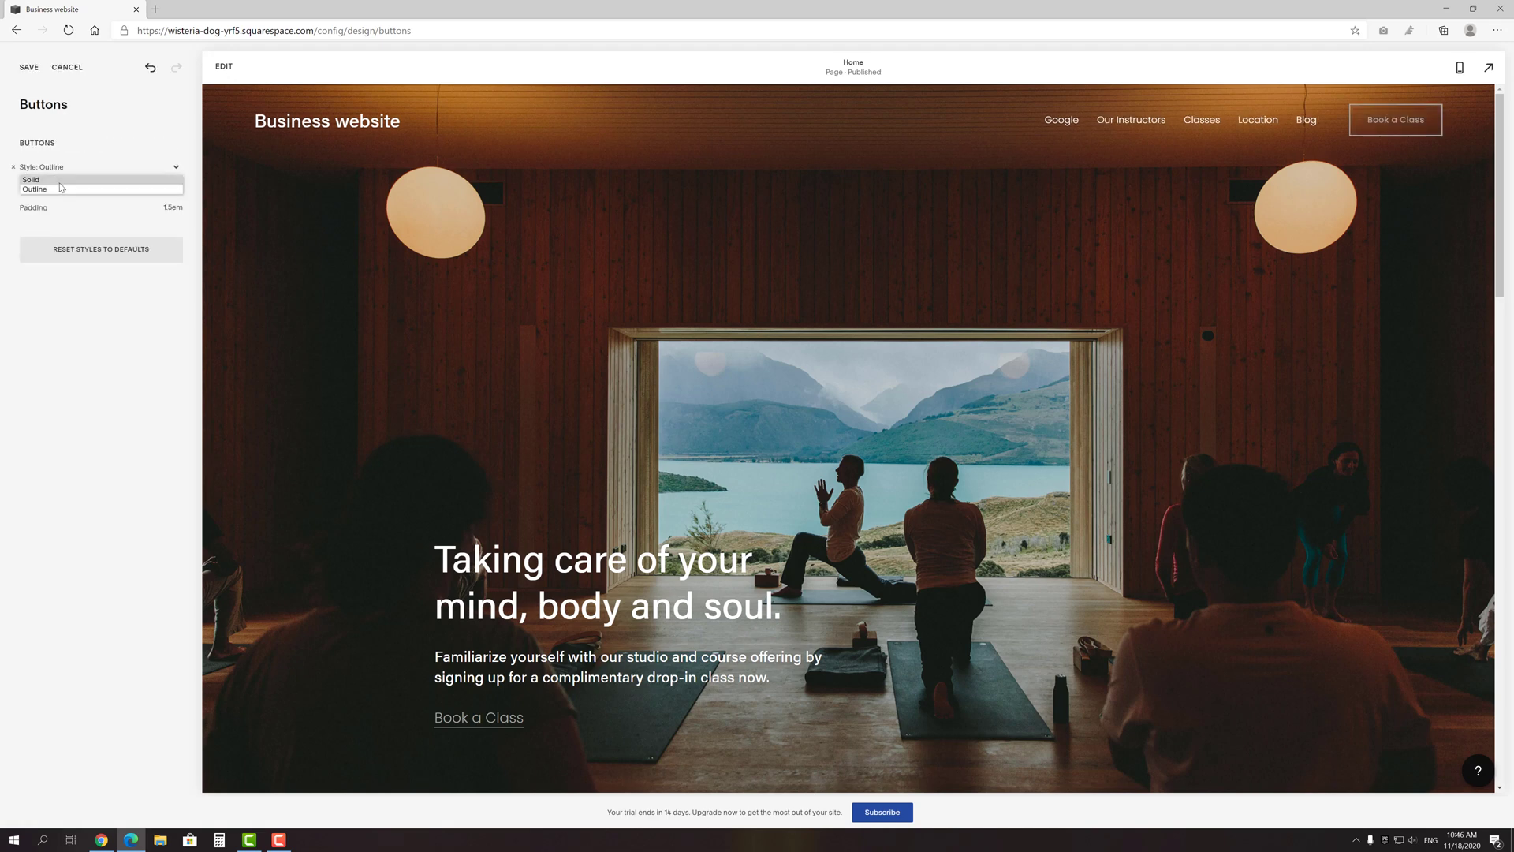
left_click(60, 182)
left_click(59, 190)
left_click(61, 209)
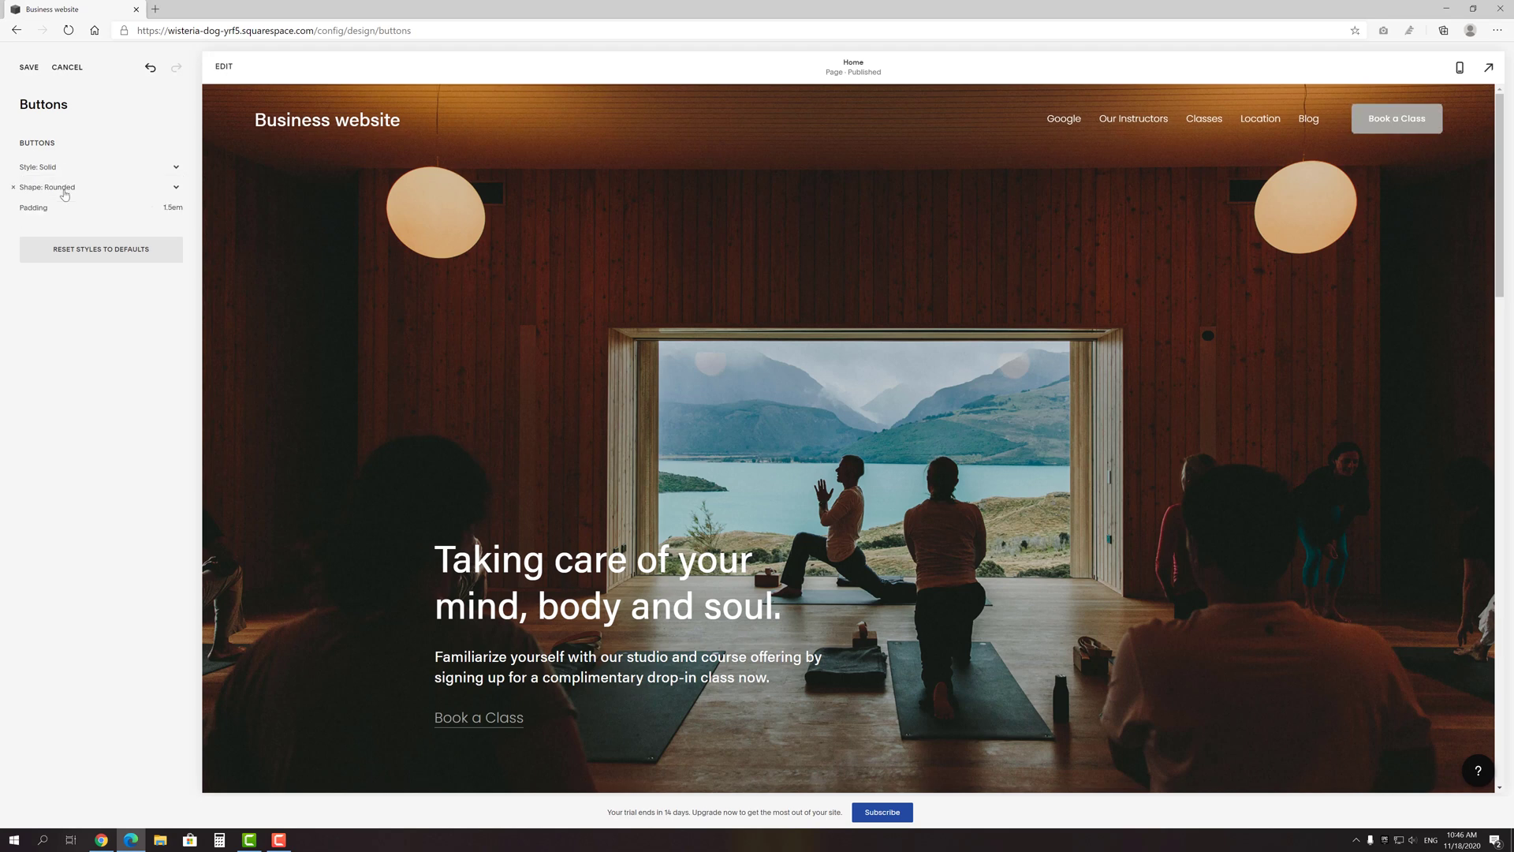
left_click(65, 189)
left_click(58, 200)
left_click(67, 68)
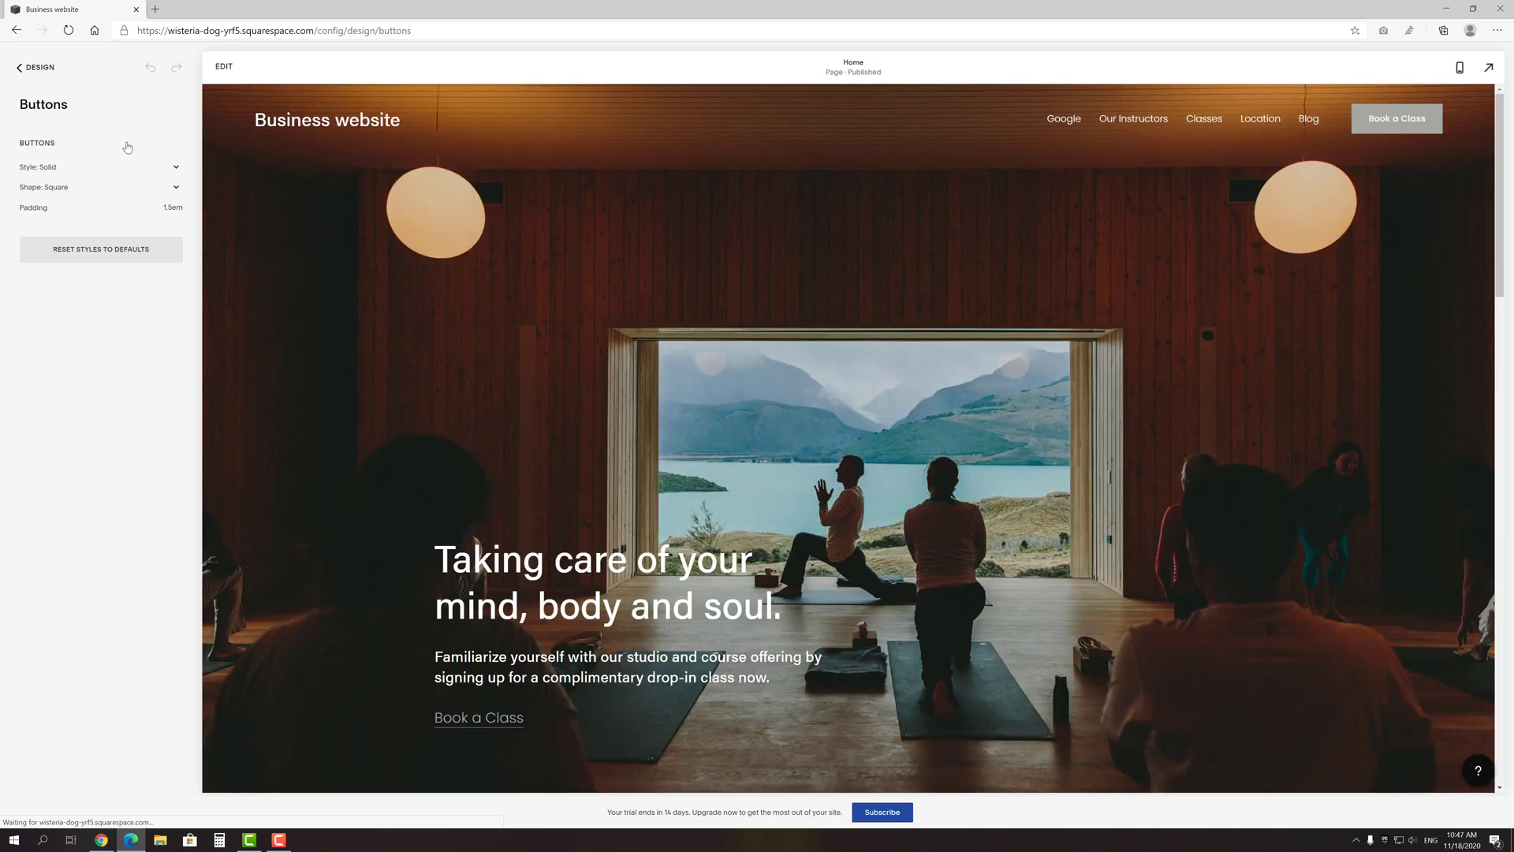
left_click(39, 68)
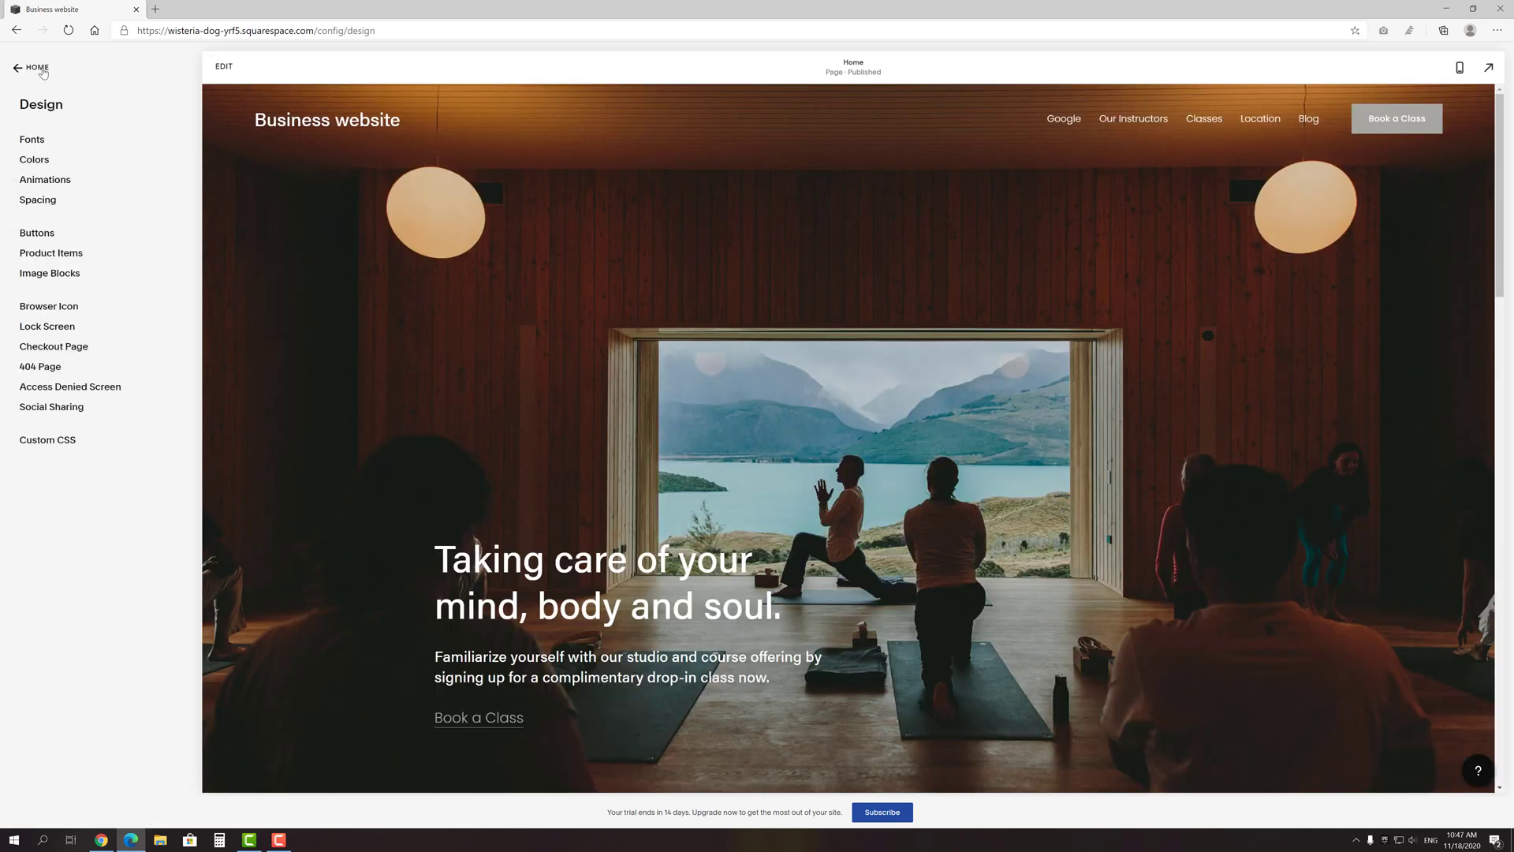
Look at the image block style settings and the browser icon upload settings, and return to the design settings.
left_click(50, 274)
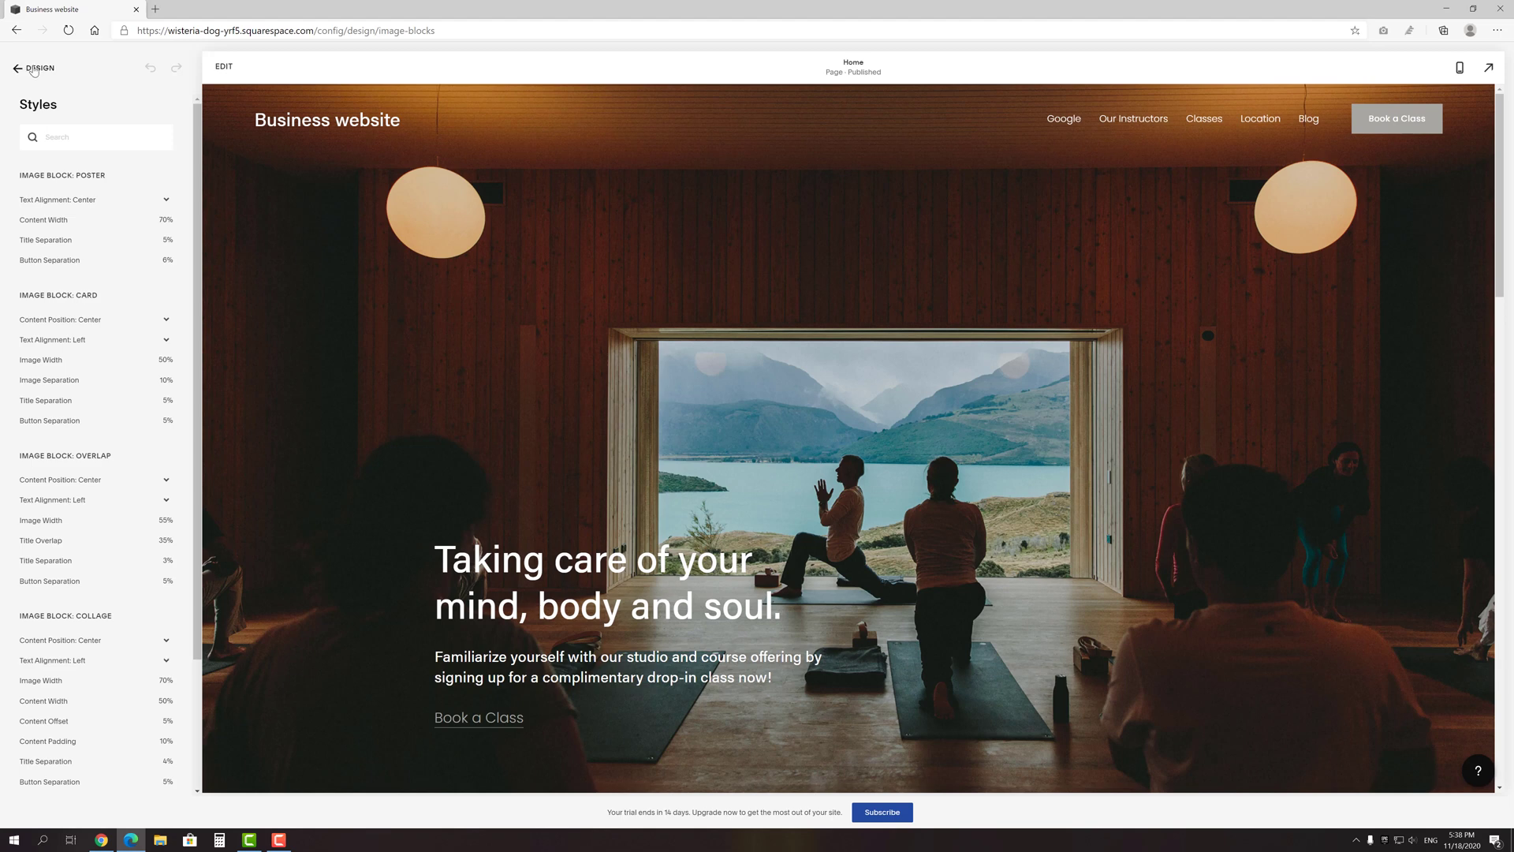
left_click(33, 69)
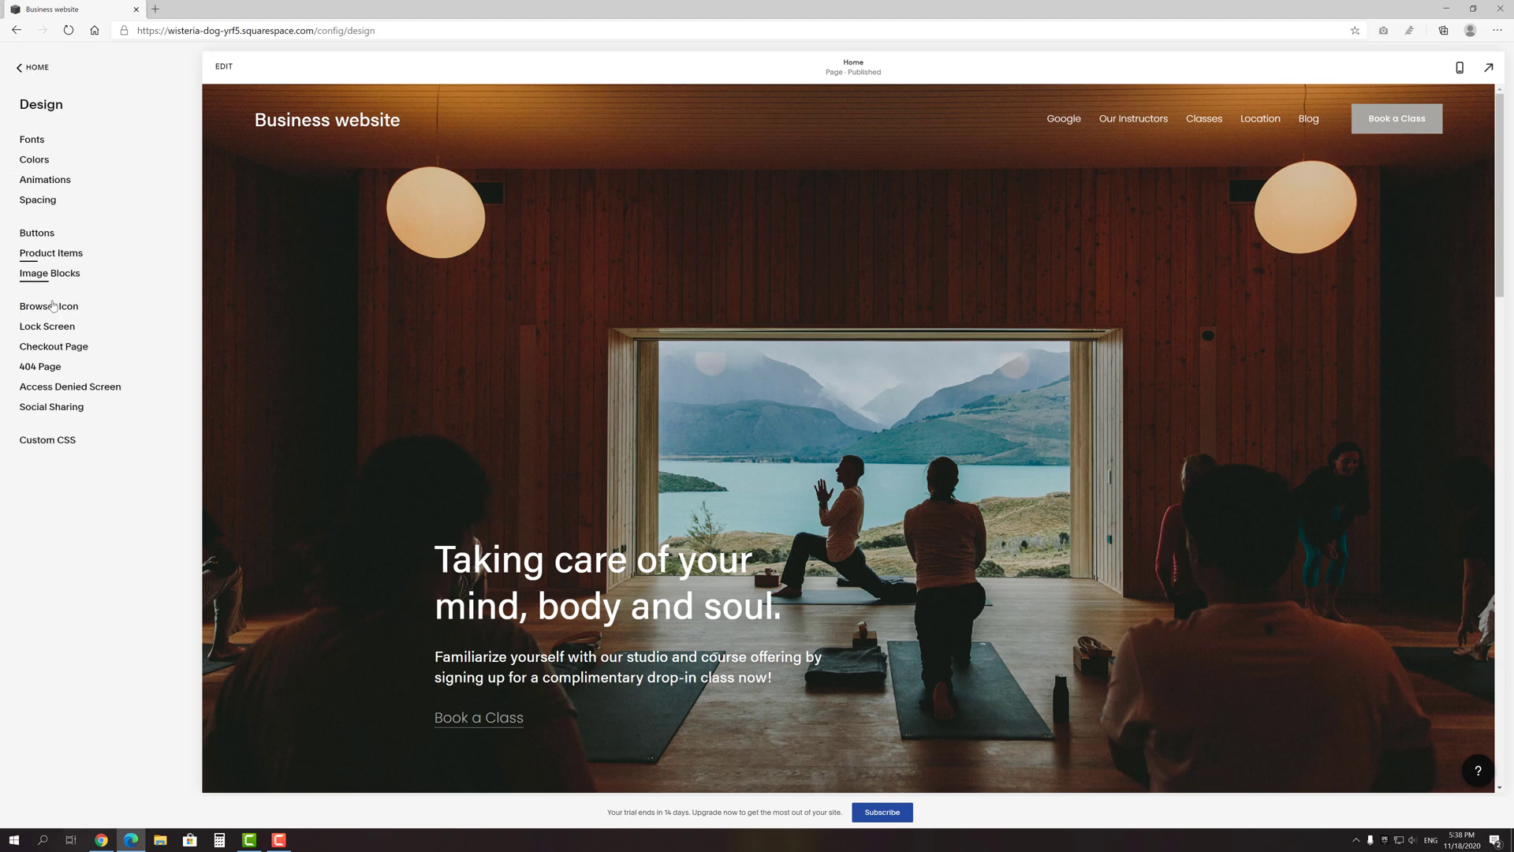
left_click(52, 308)
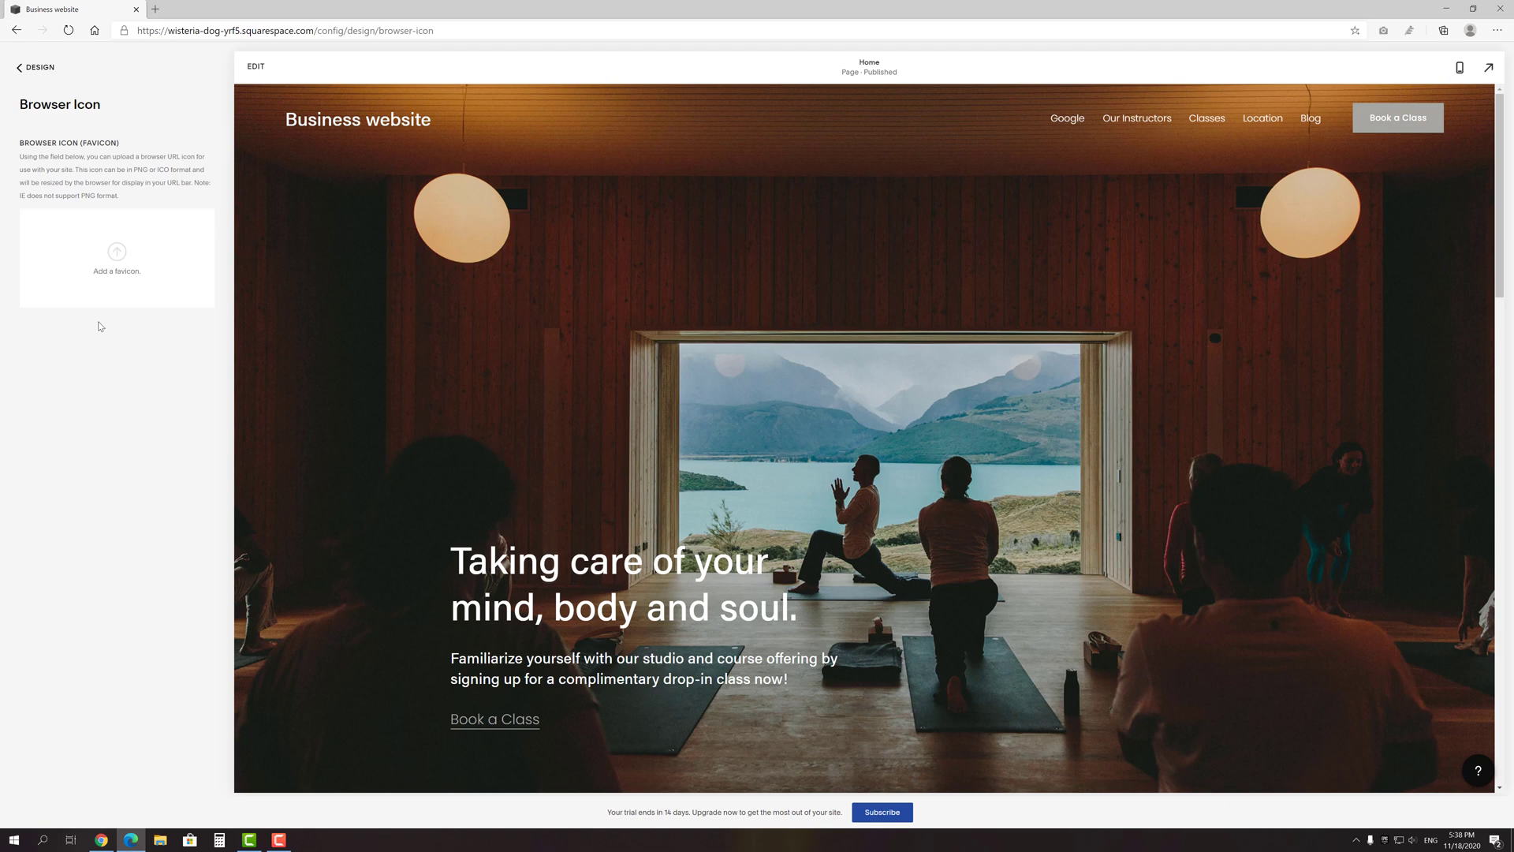
left_click(25, 70)
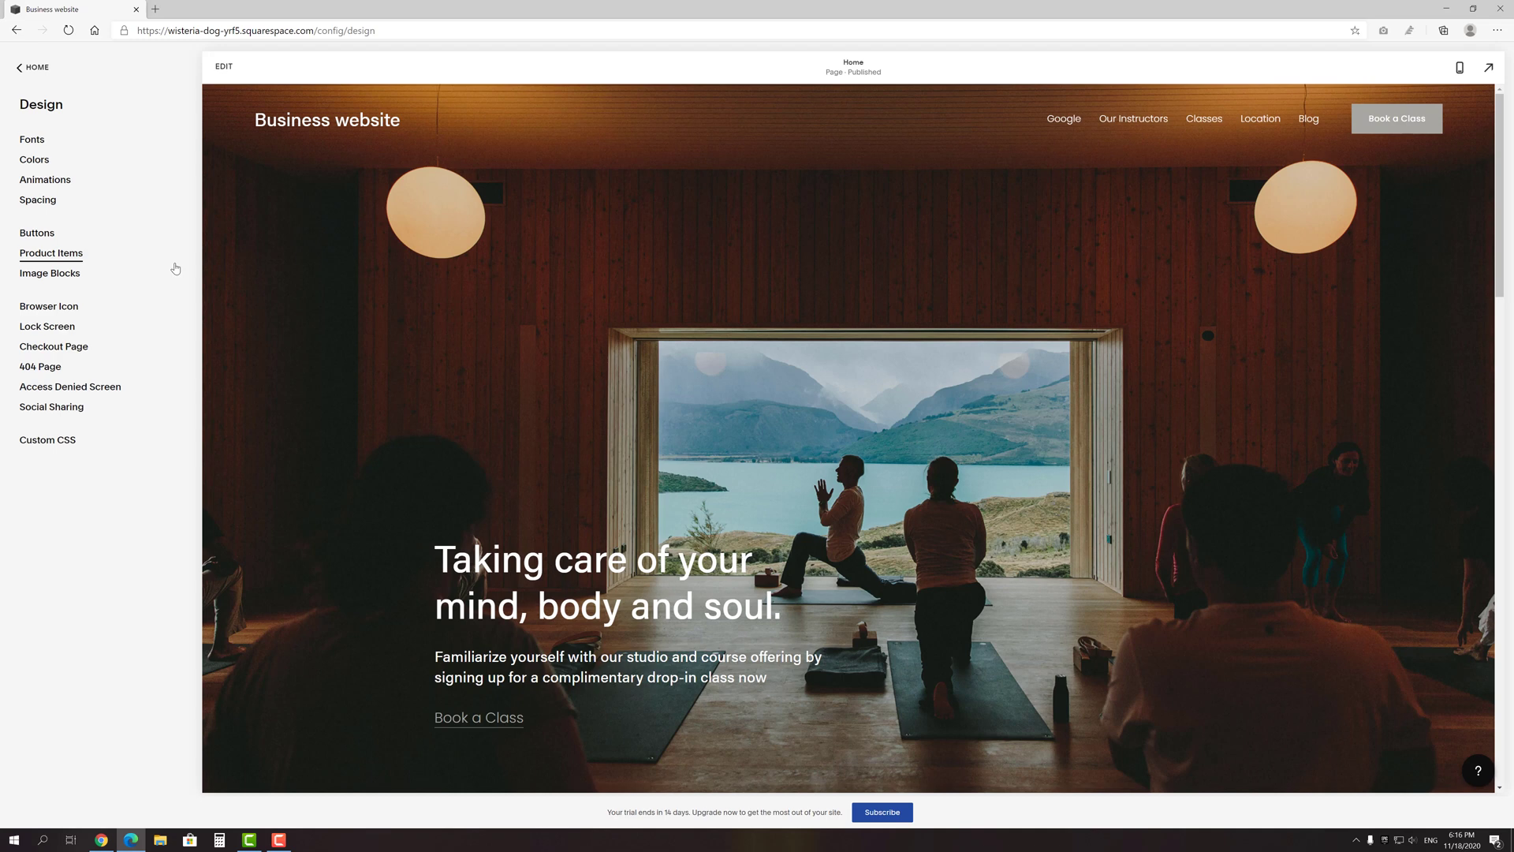
Delete the period after "soul" in the home page's main heading and save the page.
left_click(224, 66)
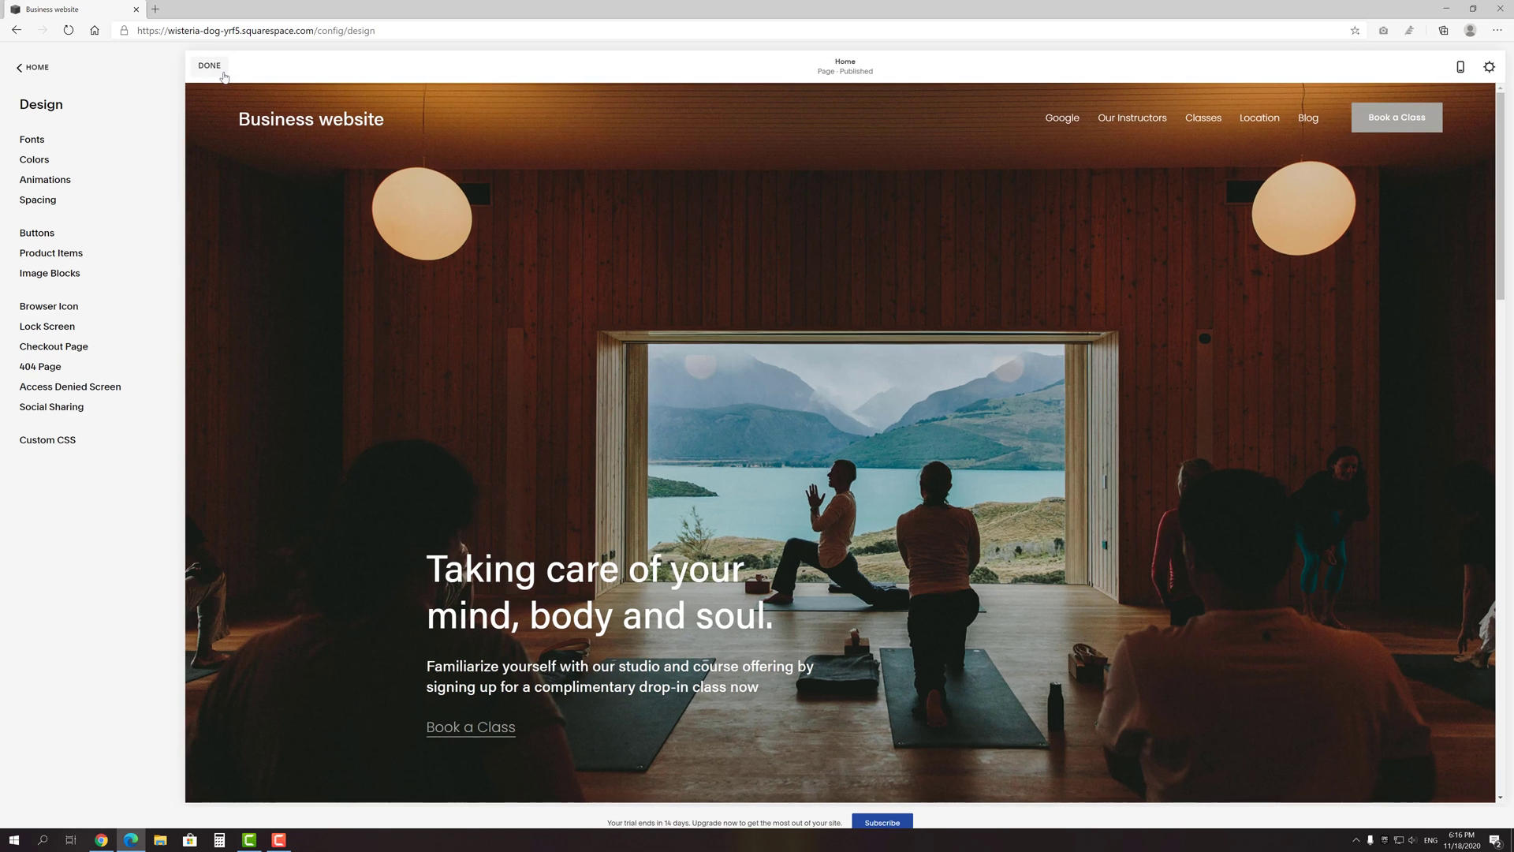
left_click(685, 635)
key("BackSpace")
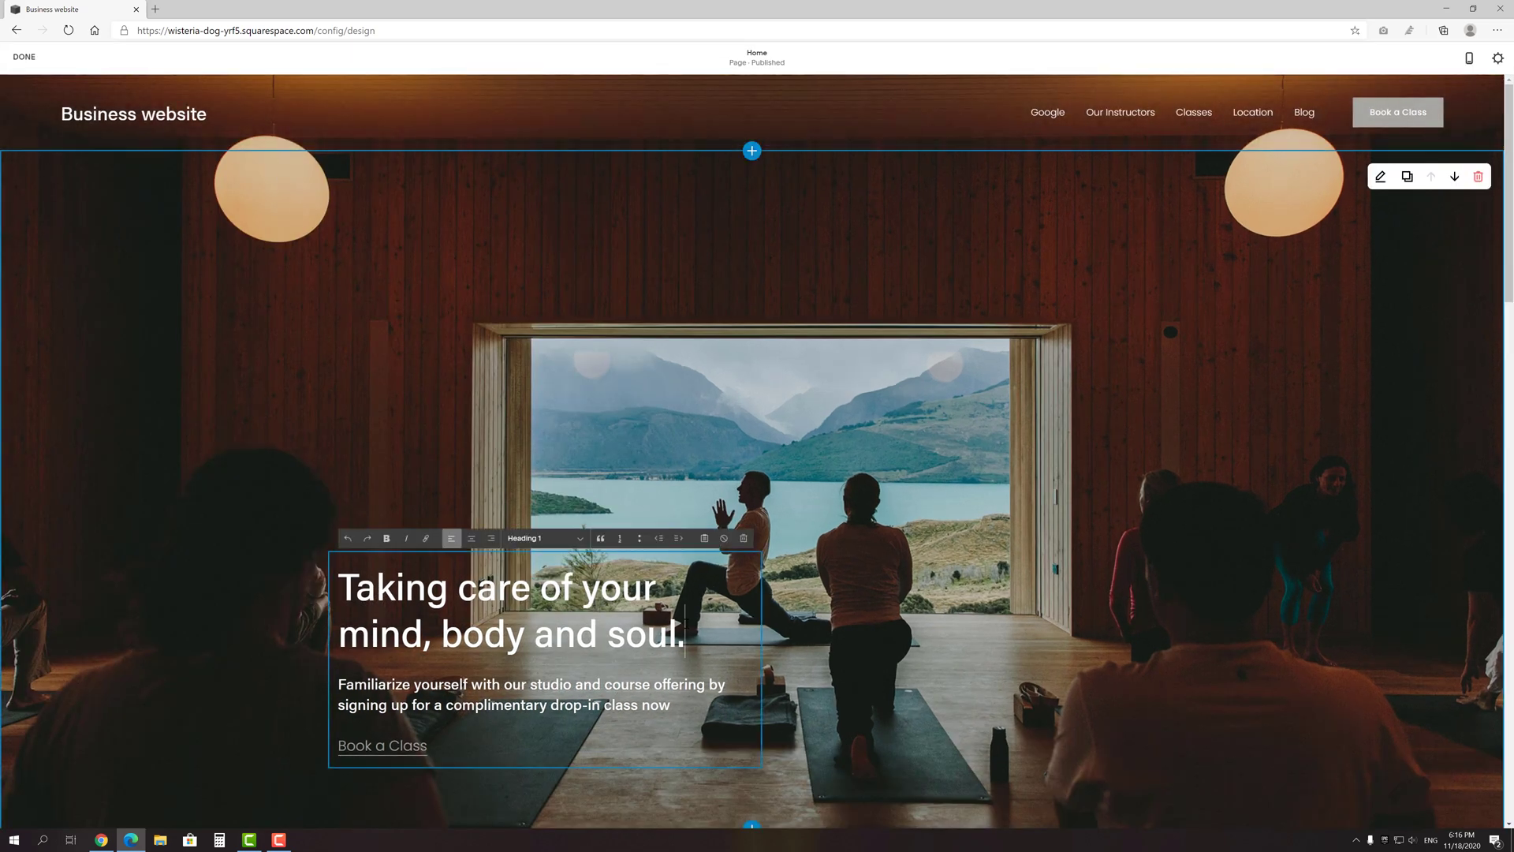
left_click(29, 57)
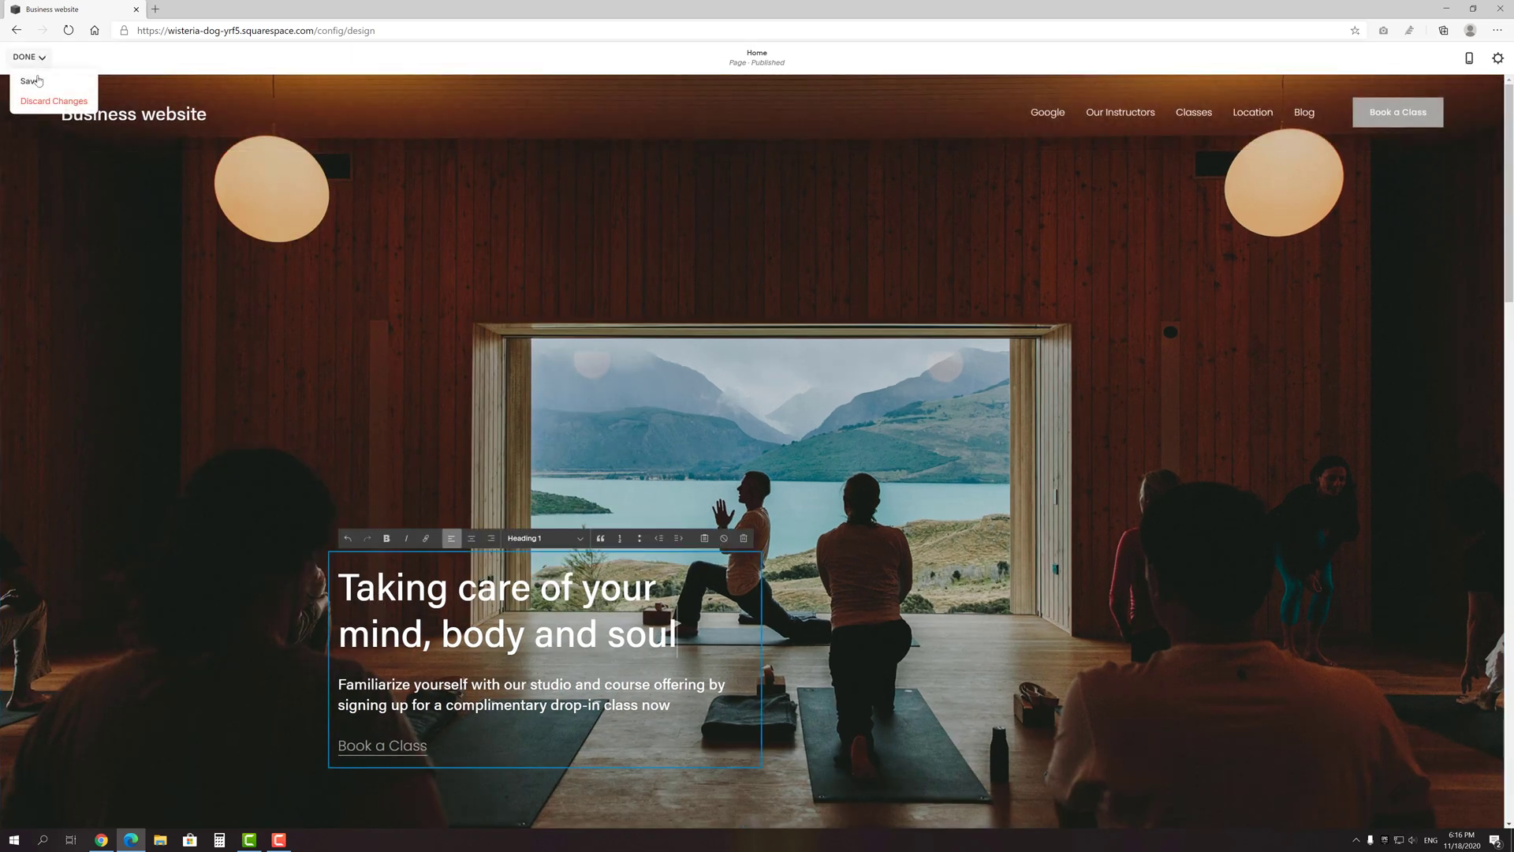
left_click(35, 84)
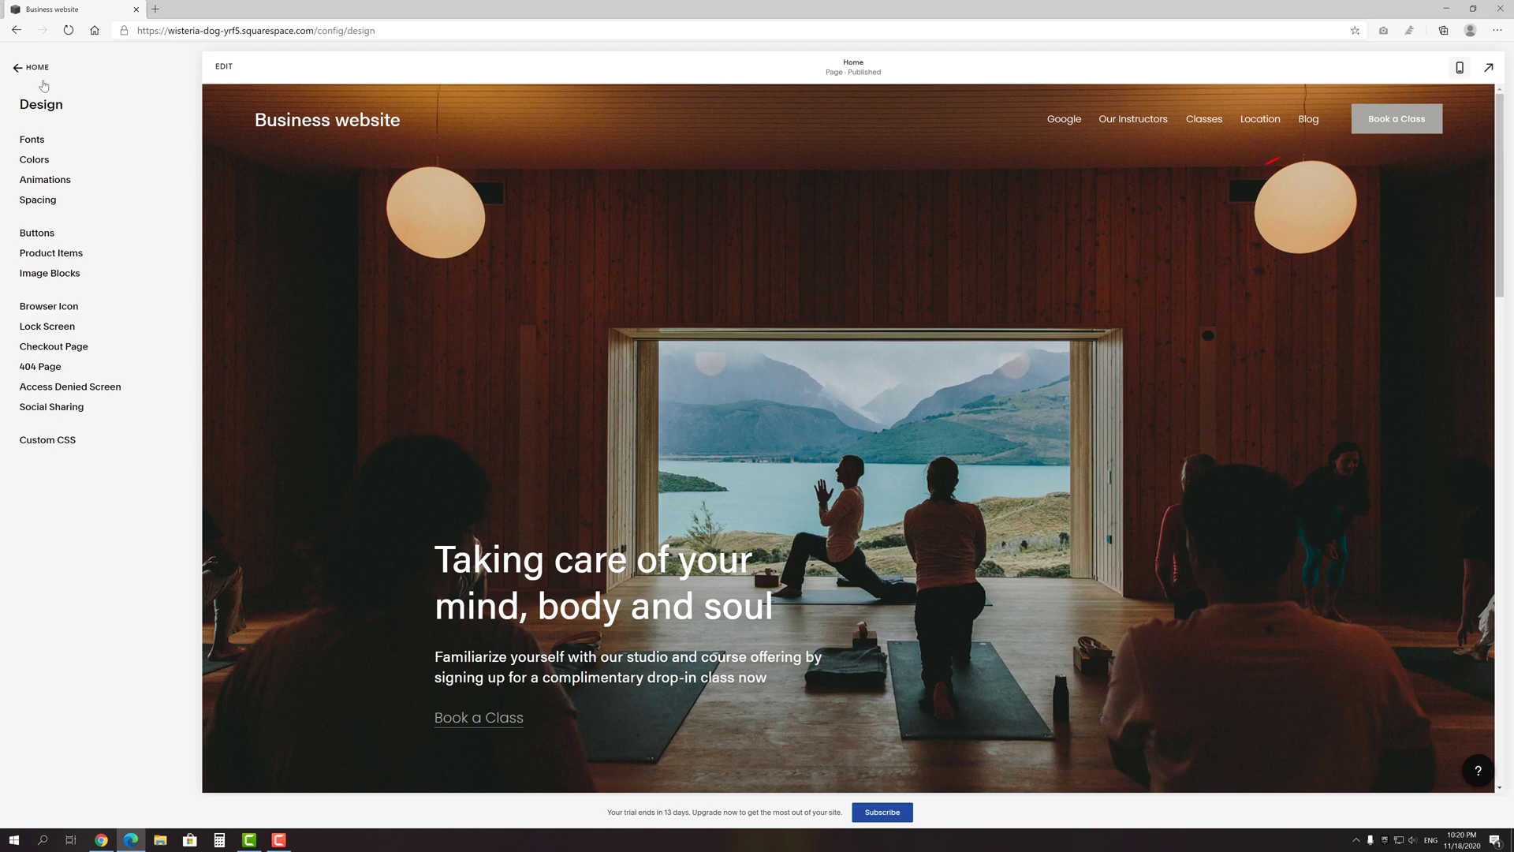
Preview the home page in the mobile layout and return to the desktop layout.
left_click(1459, 70)
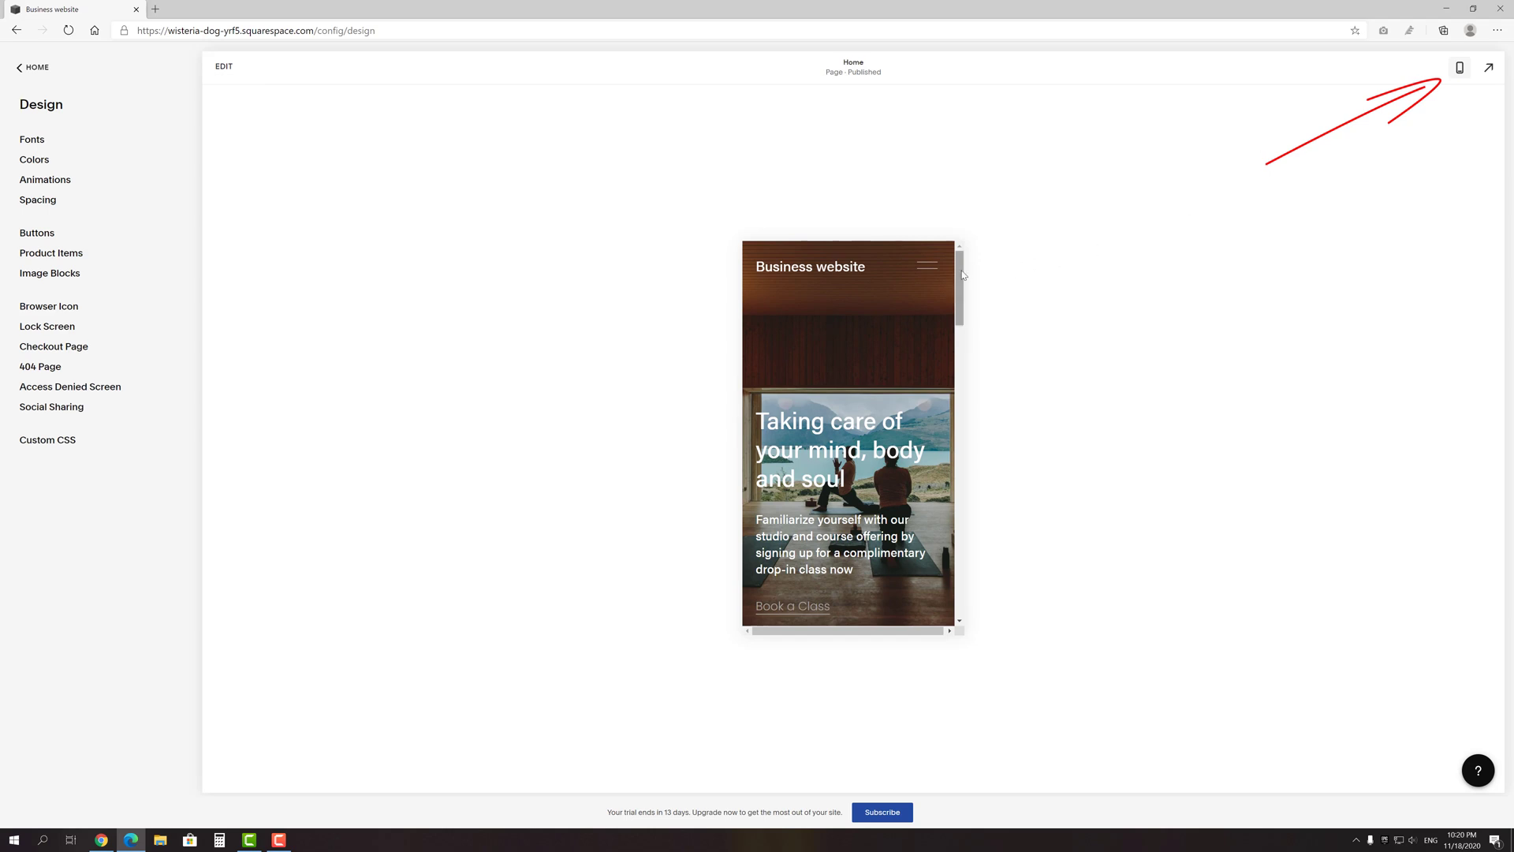
mouse_move(963, 275)
left_mouse_down()
mouse_move(981, 355)
mouse_move(977, 561)
mouse_move(958, 265)
left_mouse_up()
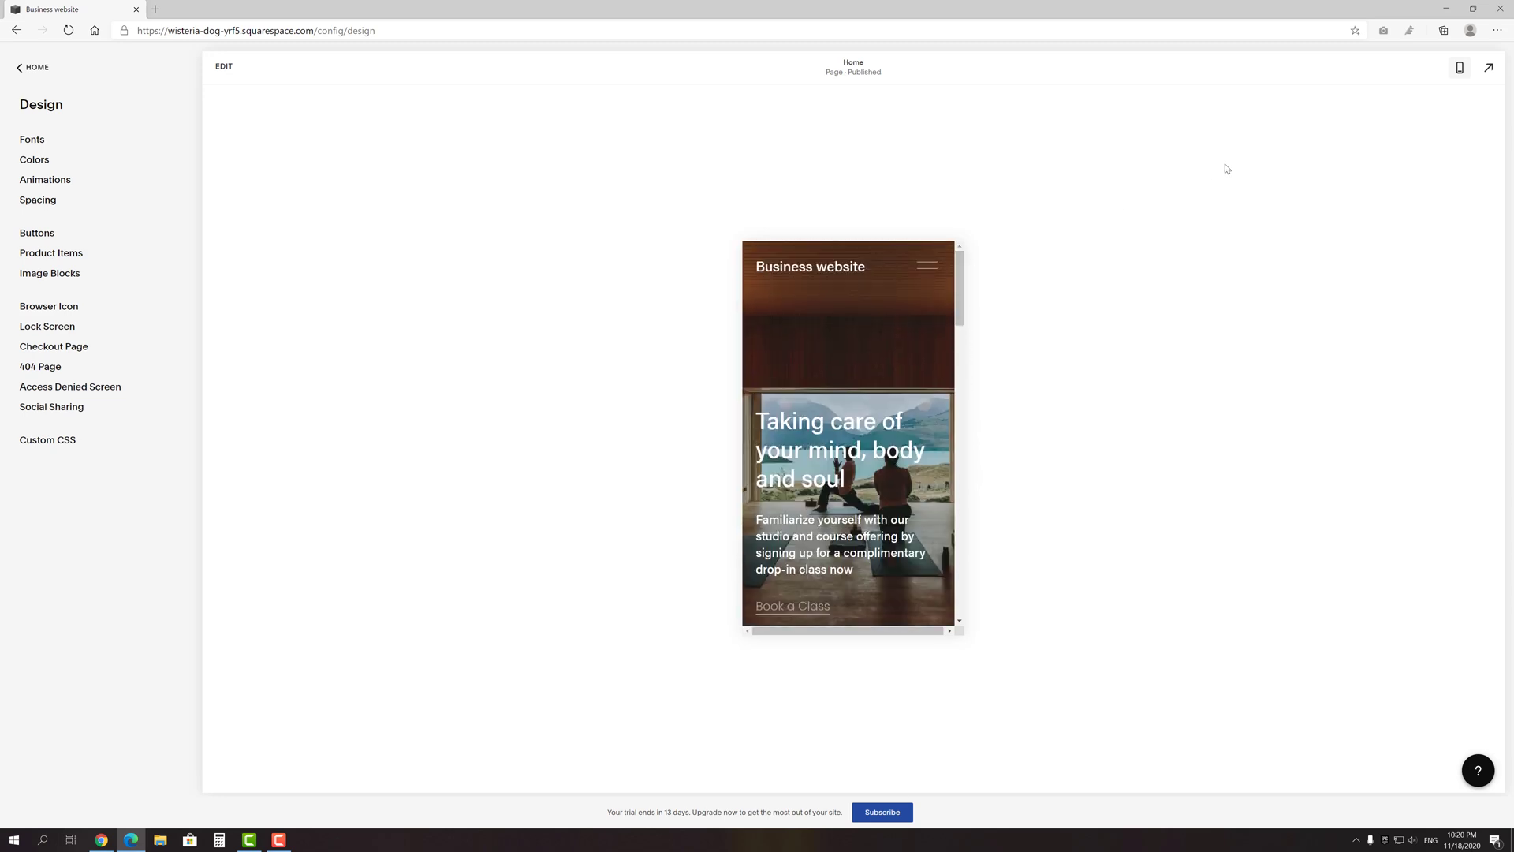
left_click(1461, 71)
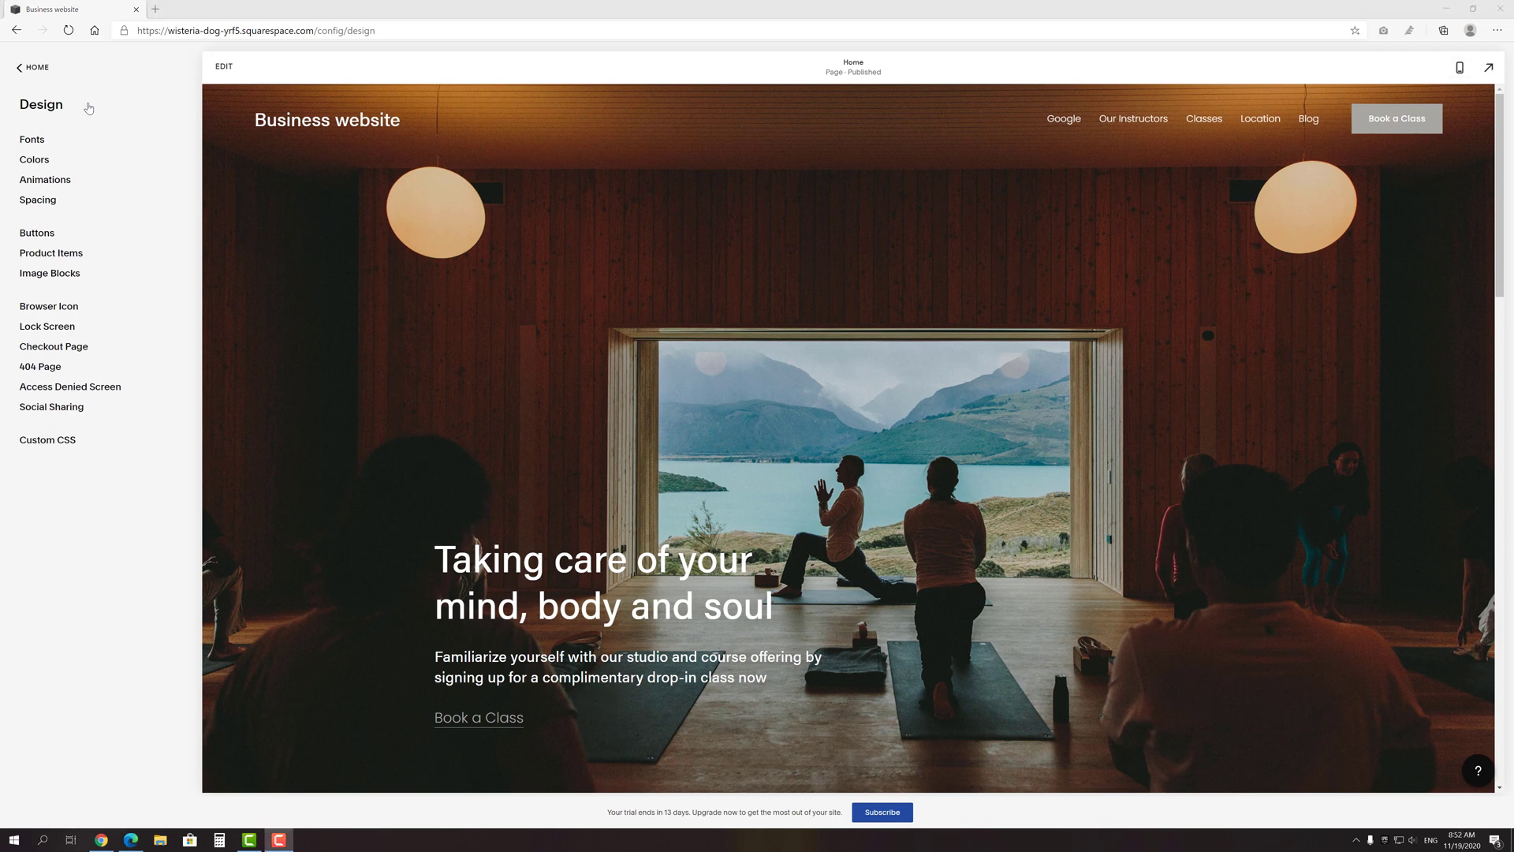
Return to the site's main menu, start editing the home page and open the site header's settings.
left_click(45, 68)
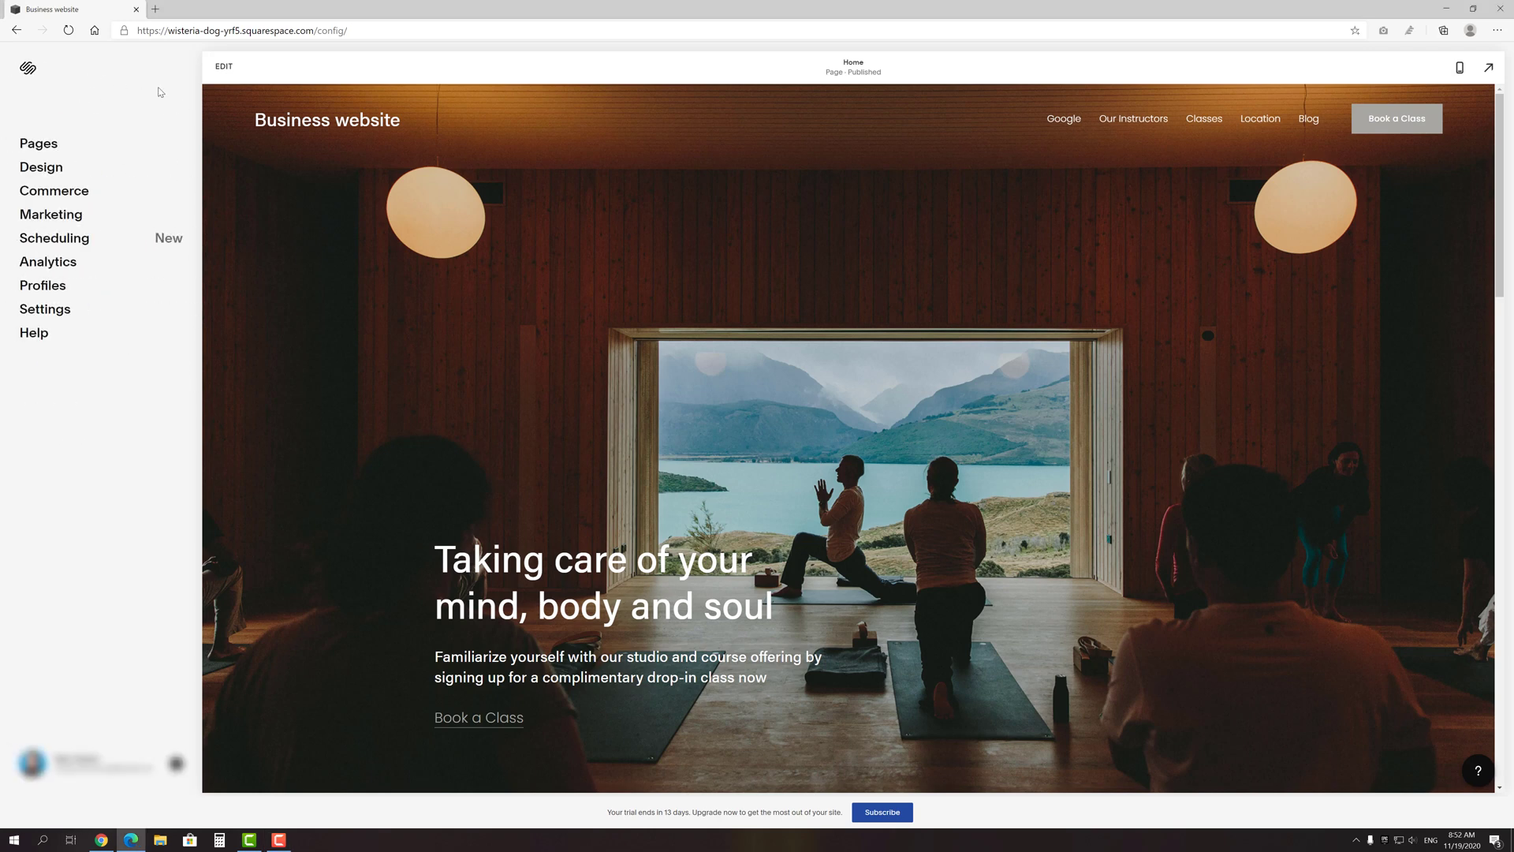
left_click(224, 75)
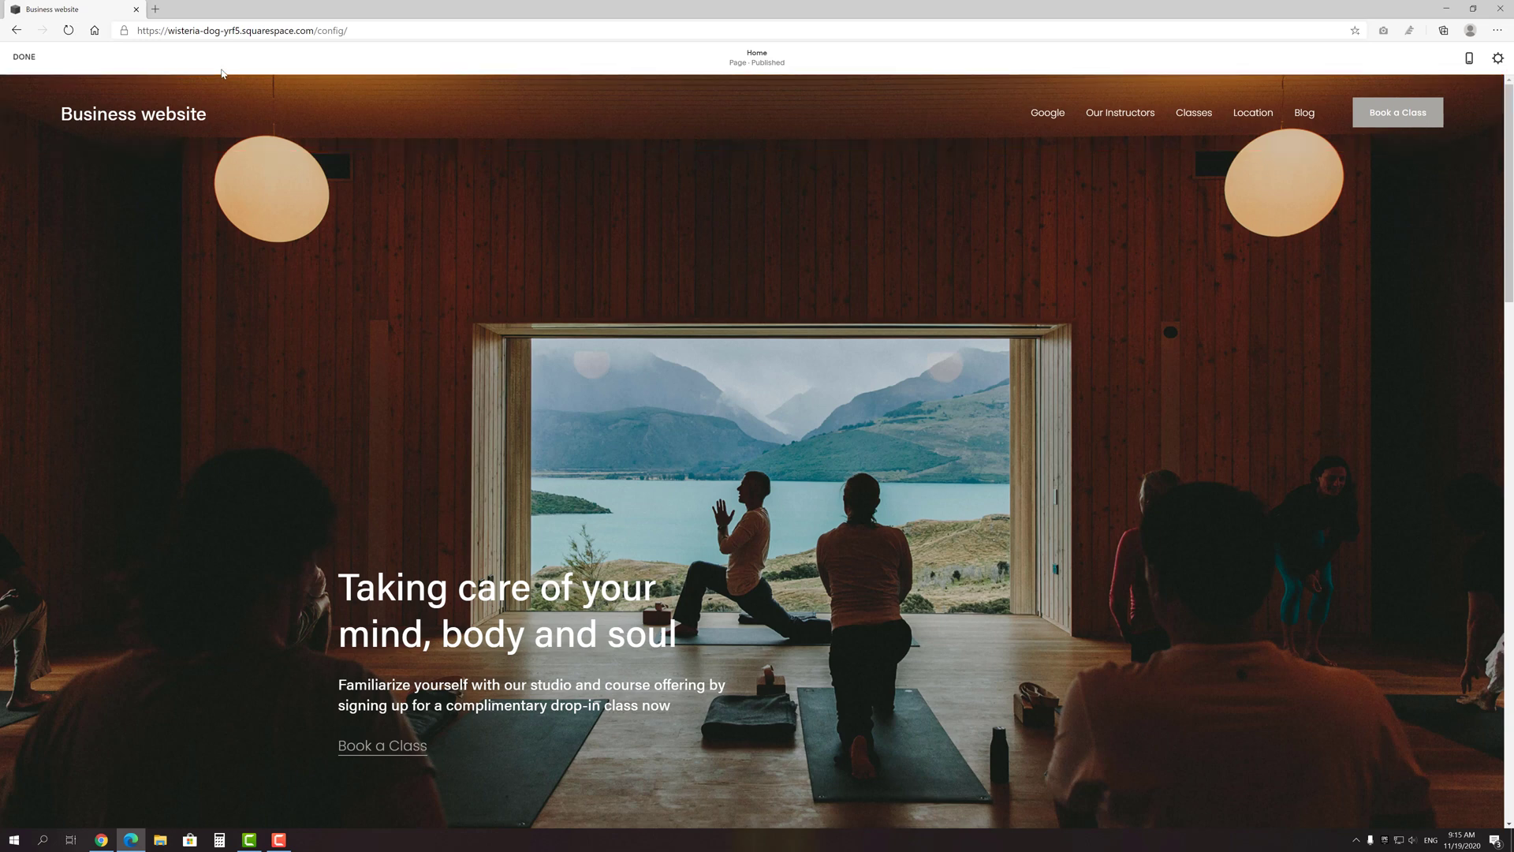
left_click(734, 124)
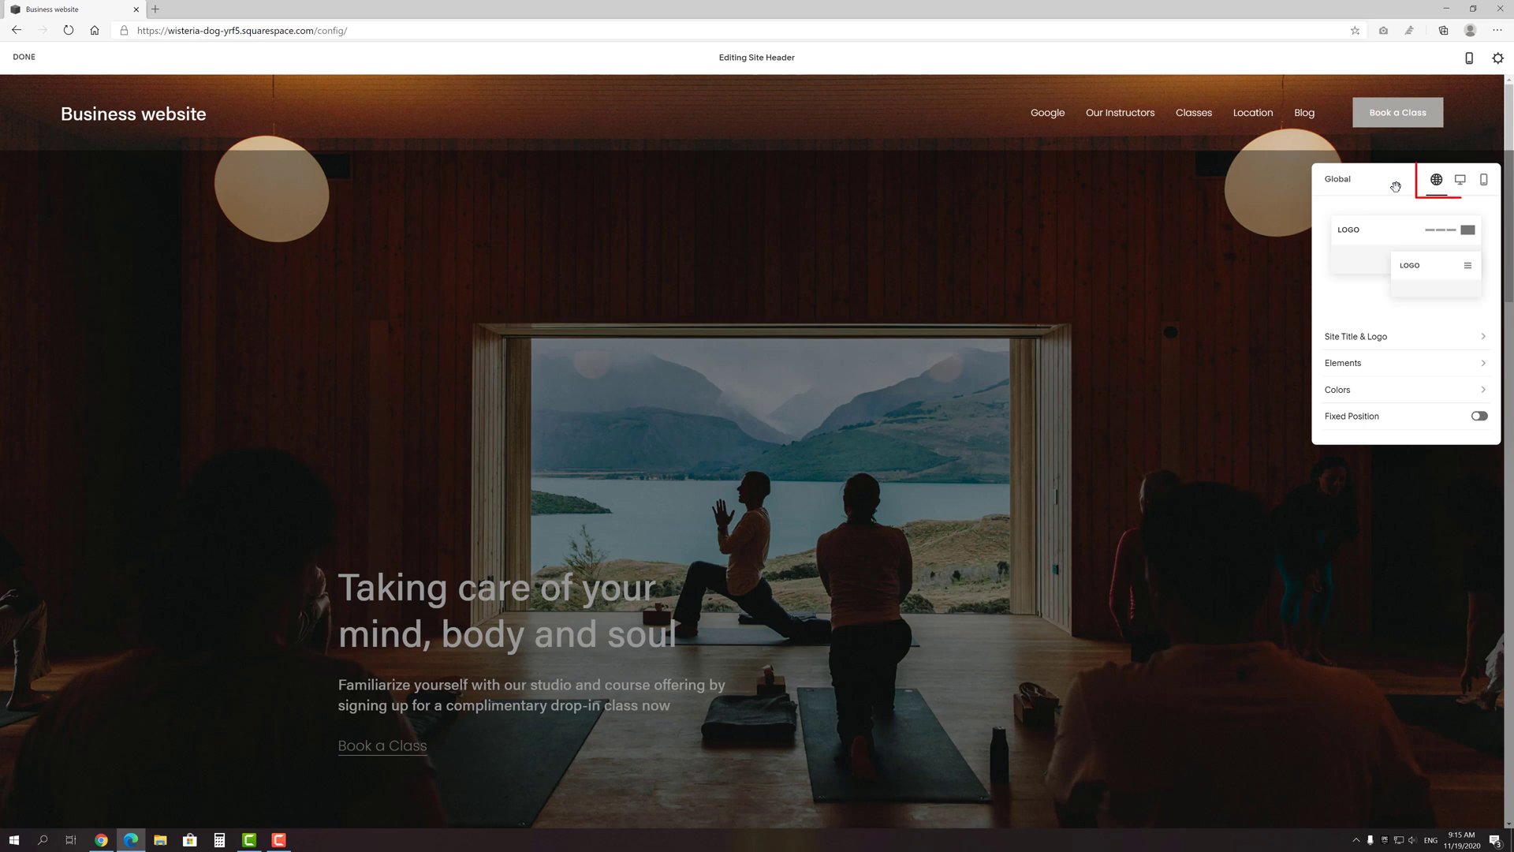
Look at the site header's desktop and mobile settings and return to its global settings.
left_click(1462, 186)
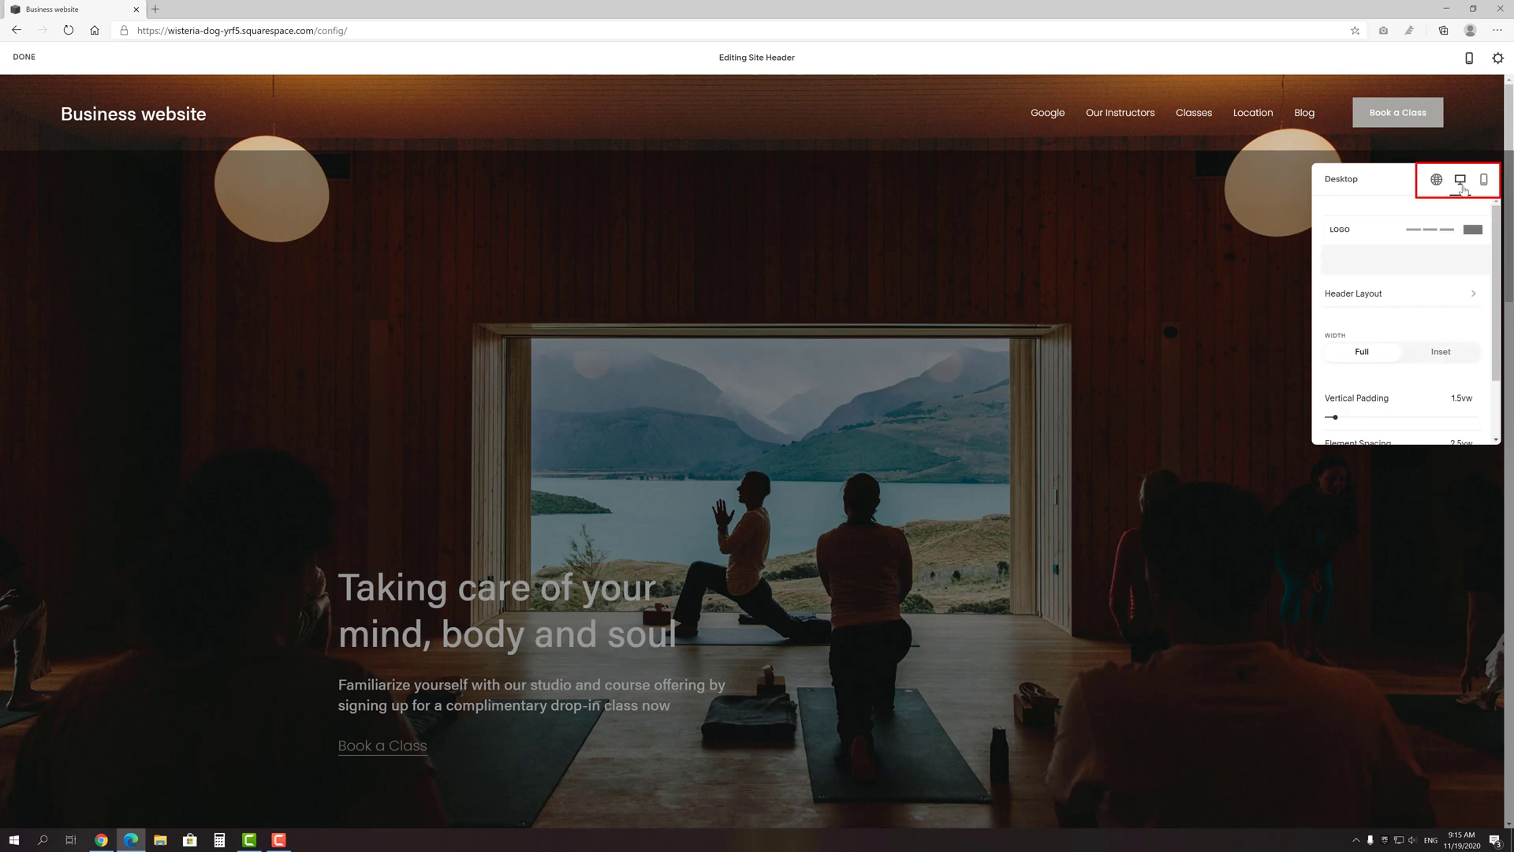
left_click(1484, 186)
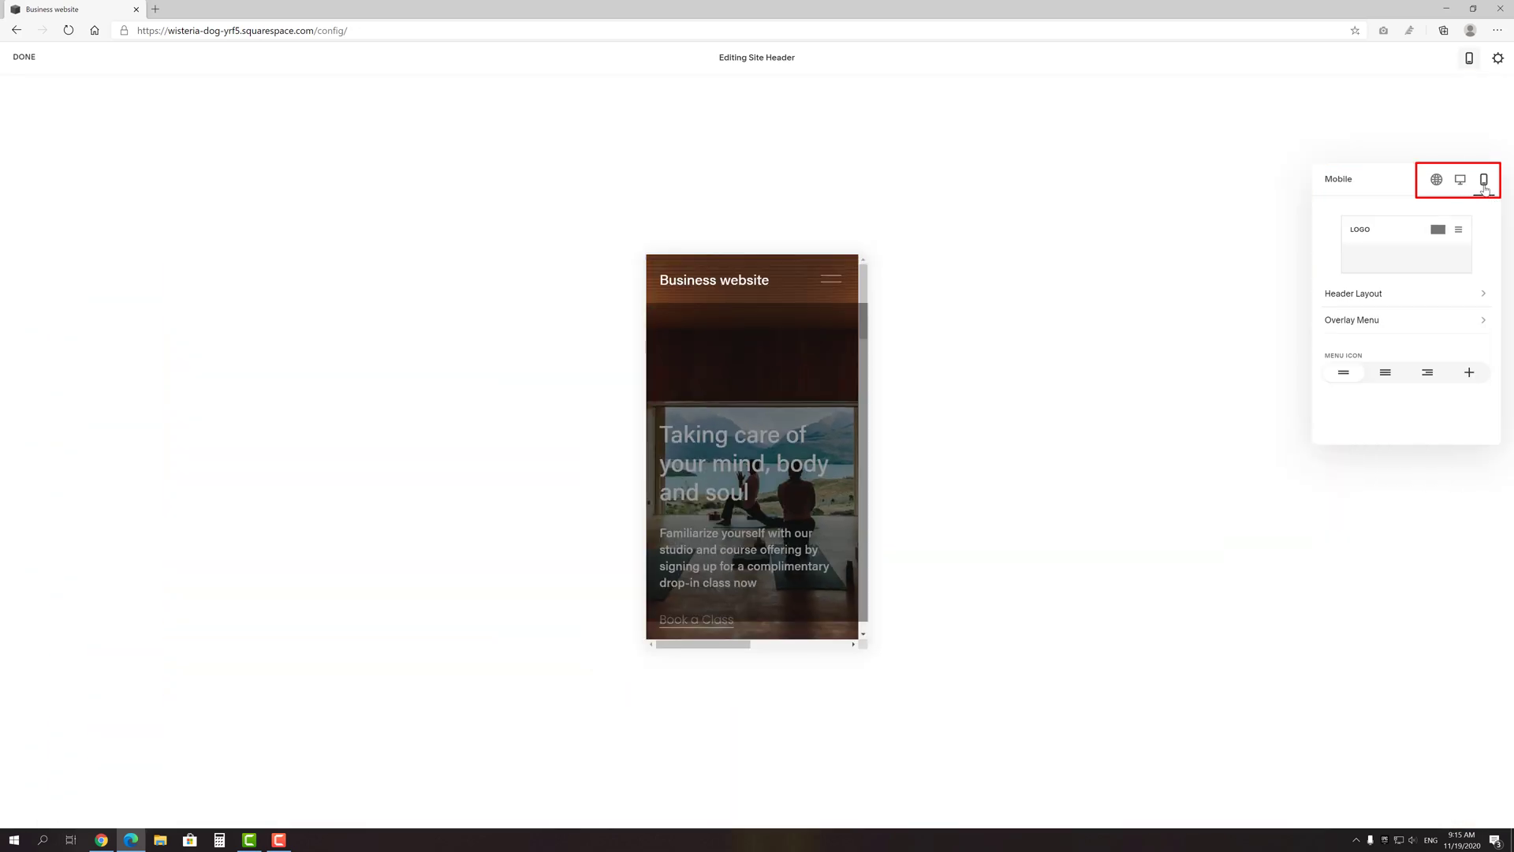
left_click(1461, 179)
left_click(1438, 181)
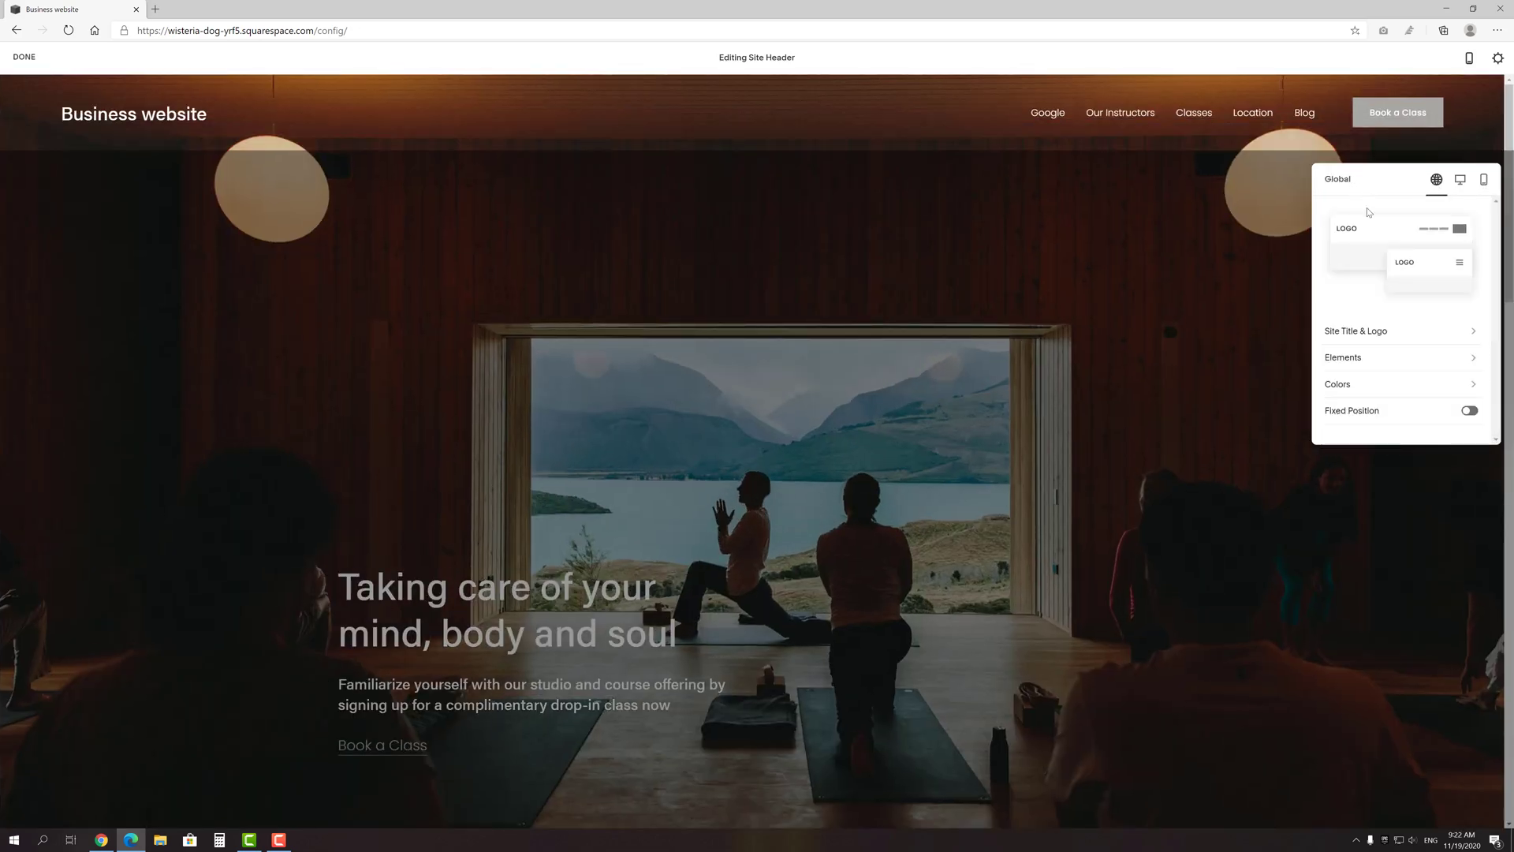
Change the site title to "My site" and return to the header's global settings.
left_click(1375, 331)
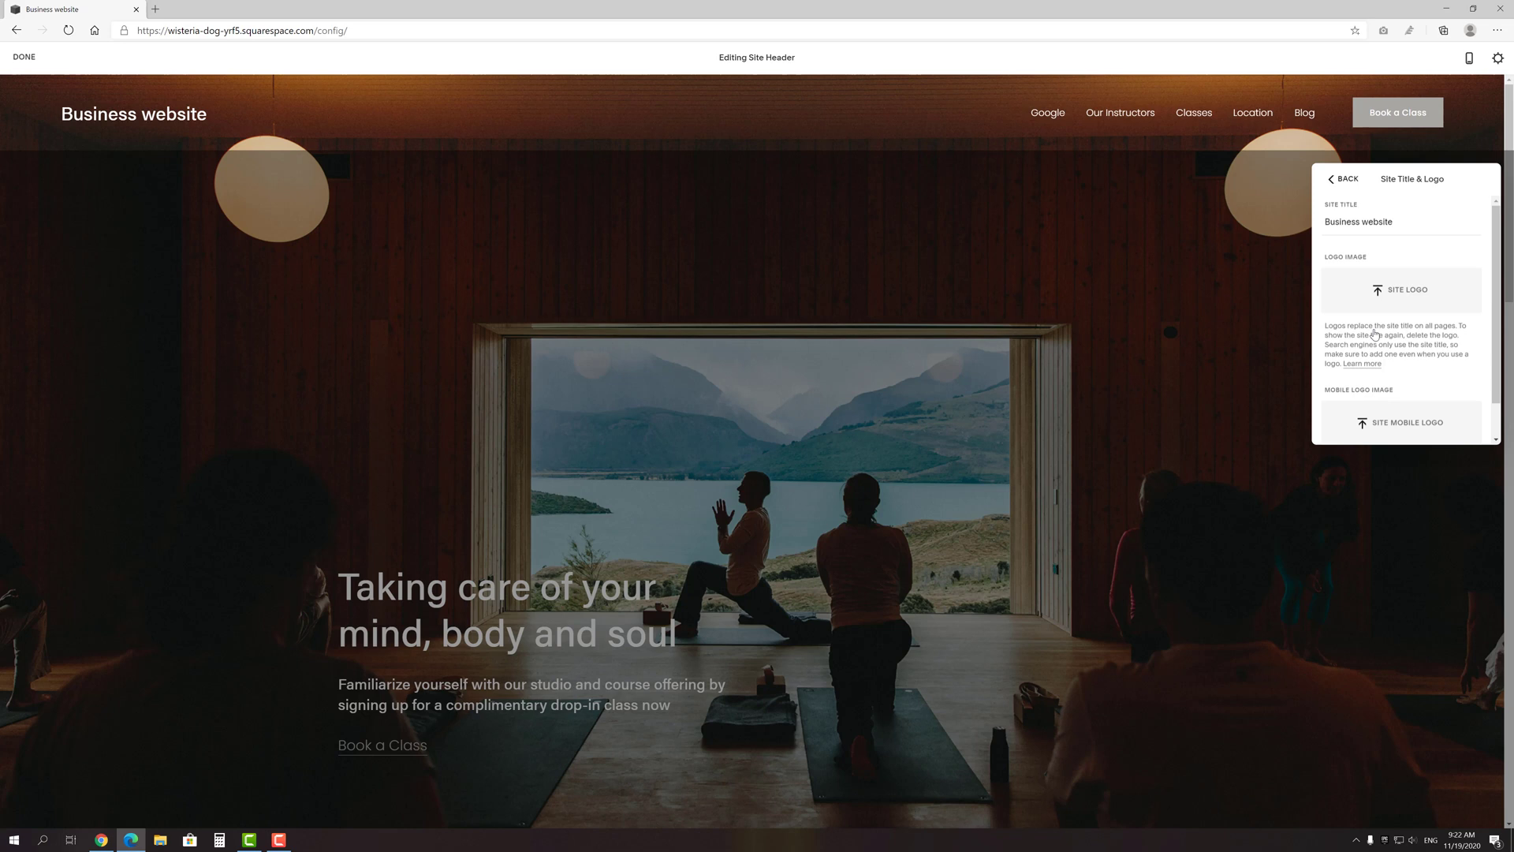
left_click_drag(1398, 223, 1326, 227)
type("My site")
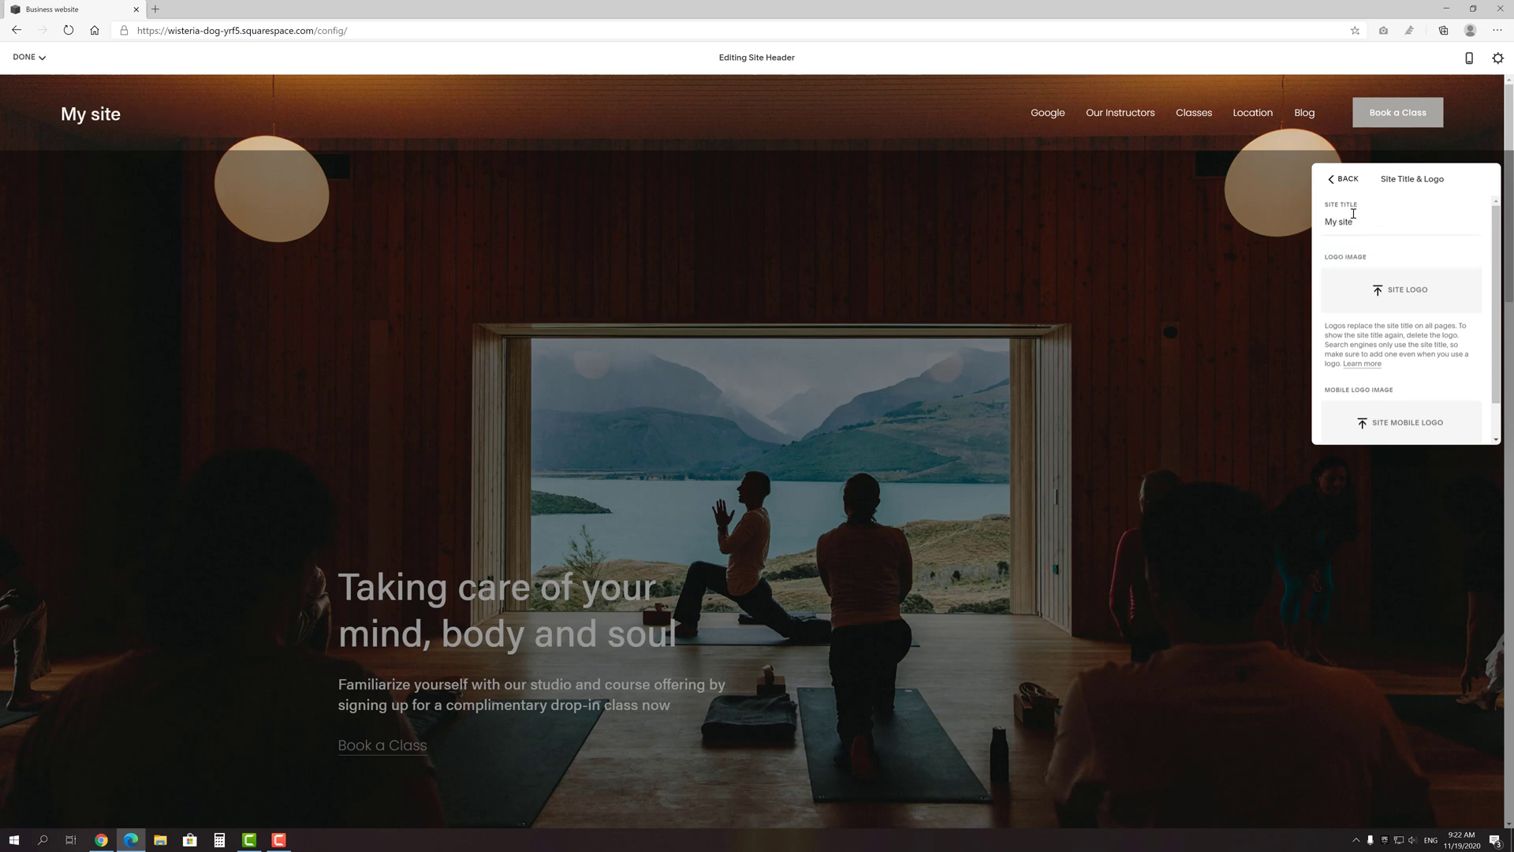
left_click(1335, 186)
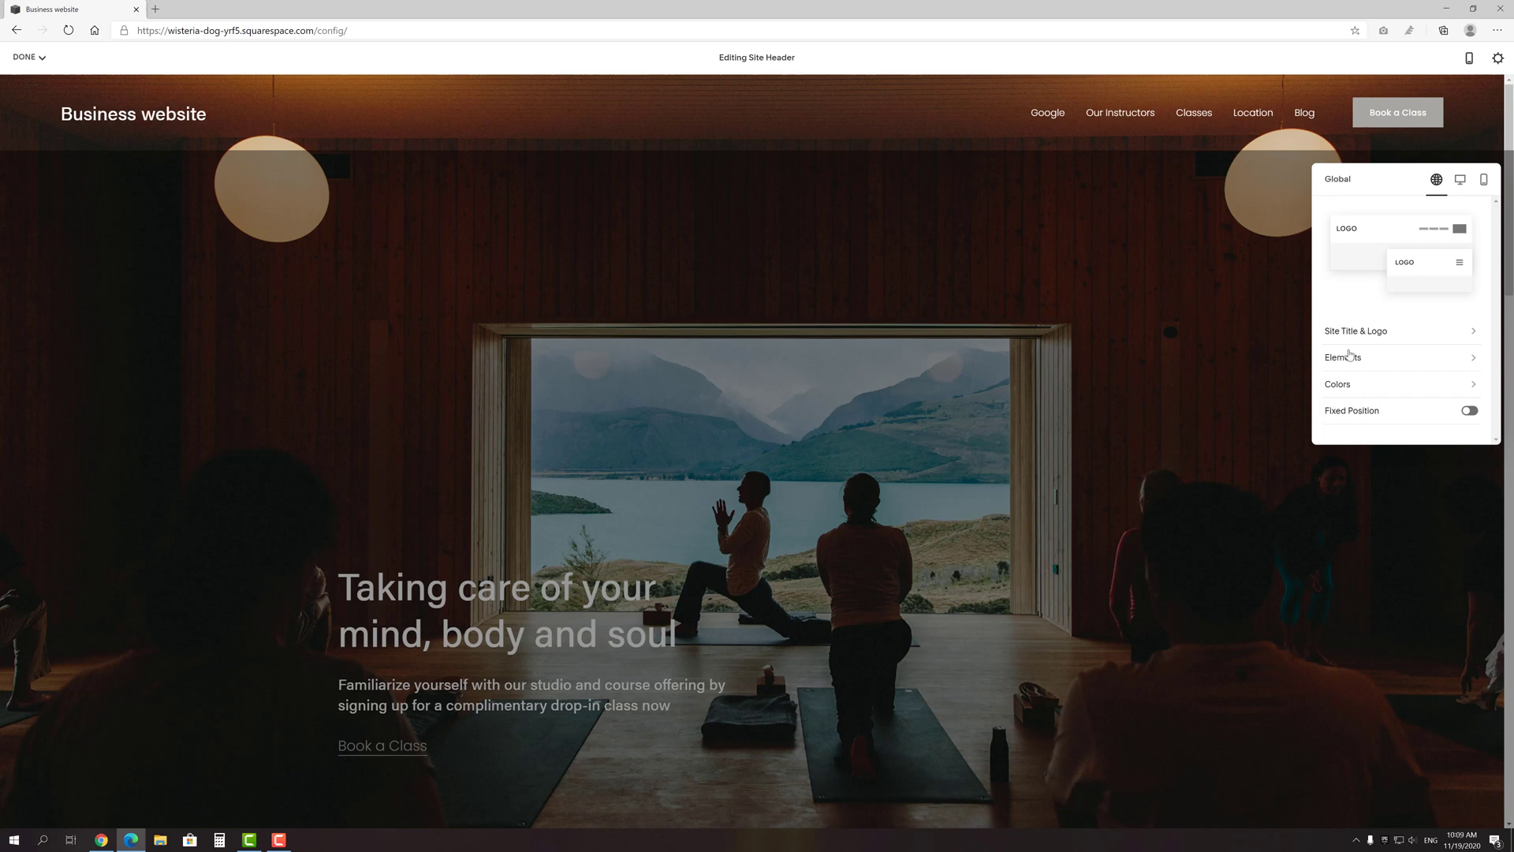
Rename the header's button to "Just button" and look at its page link options without changing the link.
left_click(1350, 357)
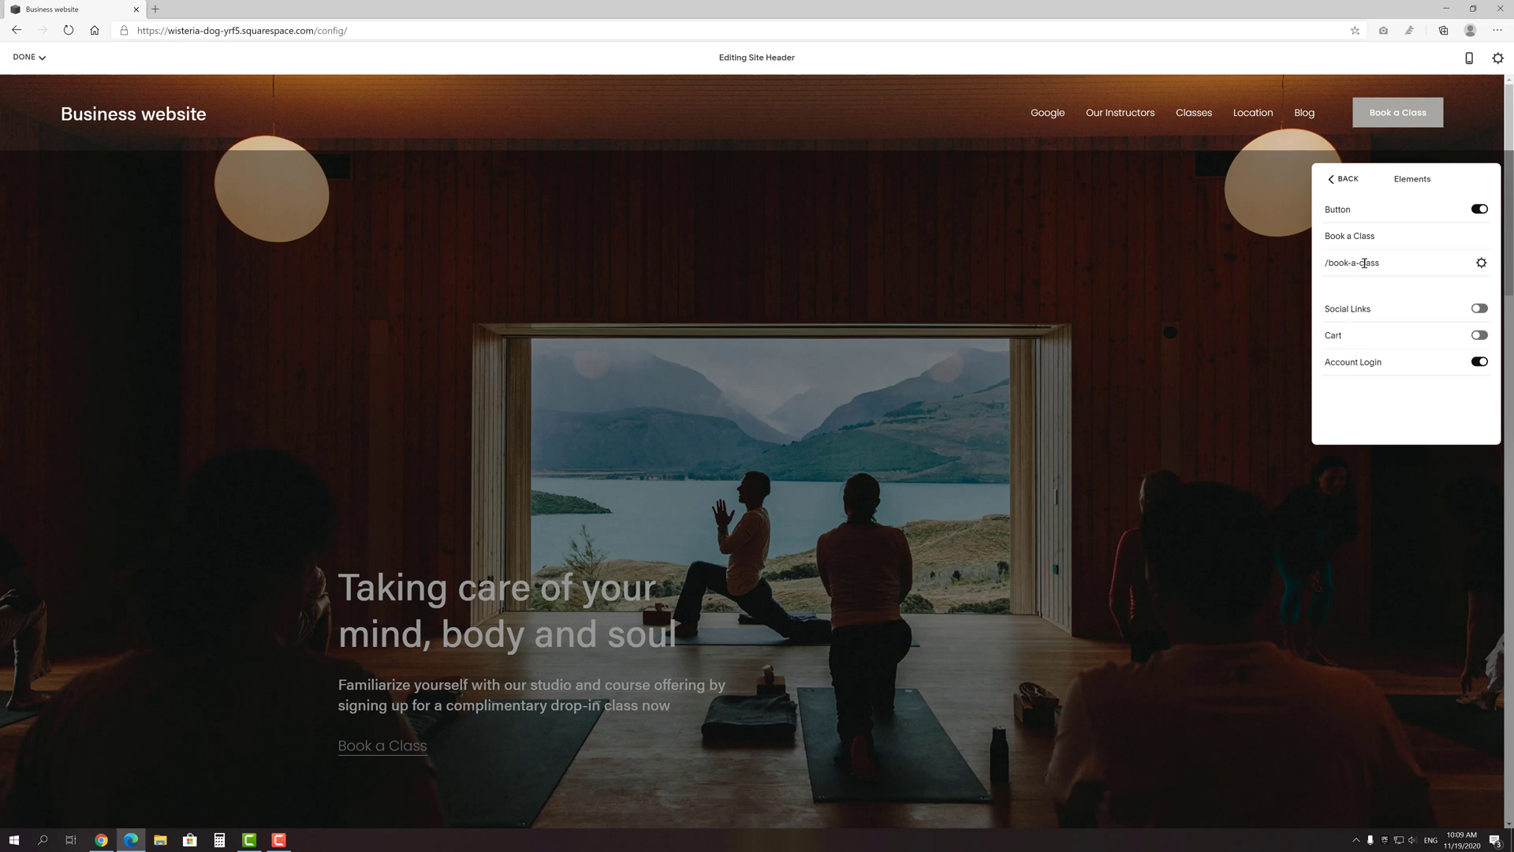
triple_click(1369, 237)
type("Just button")
left_click(1394, 270)
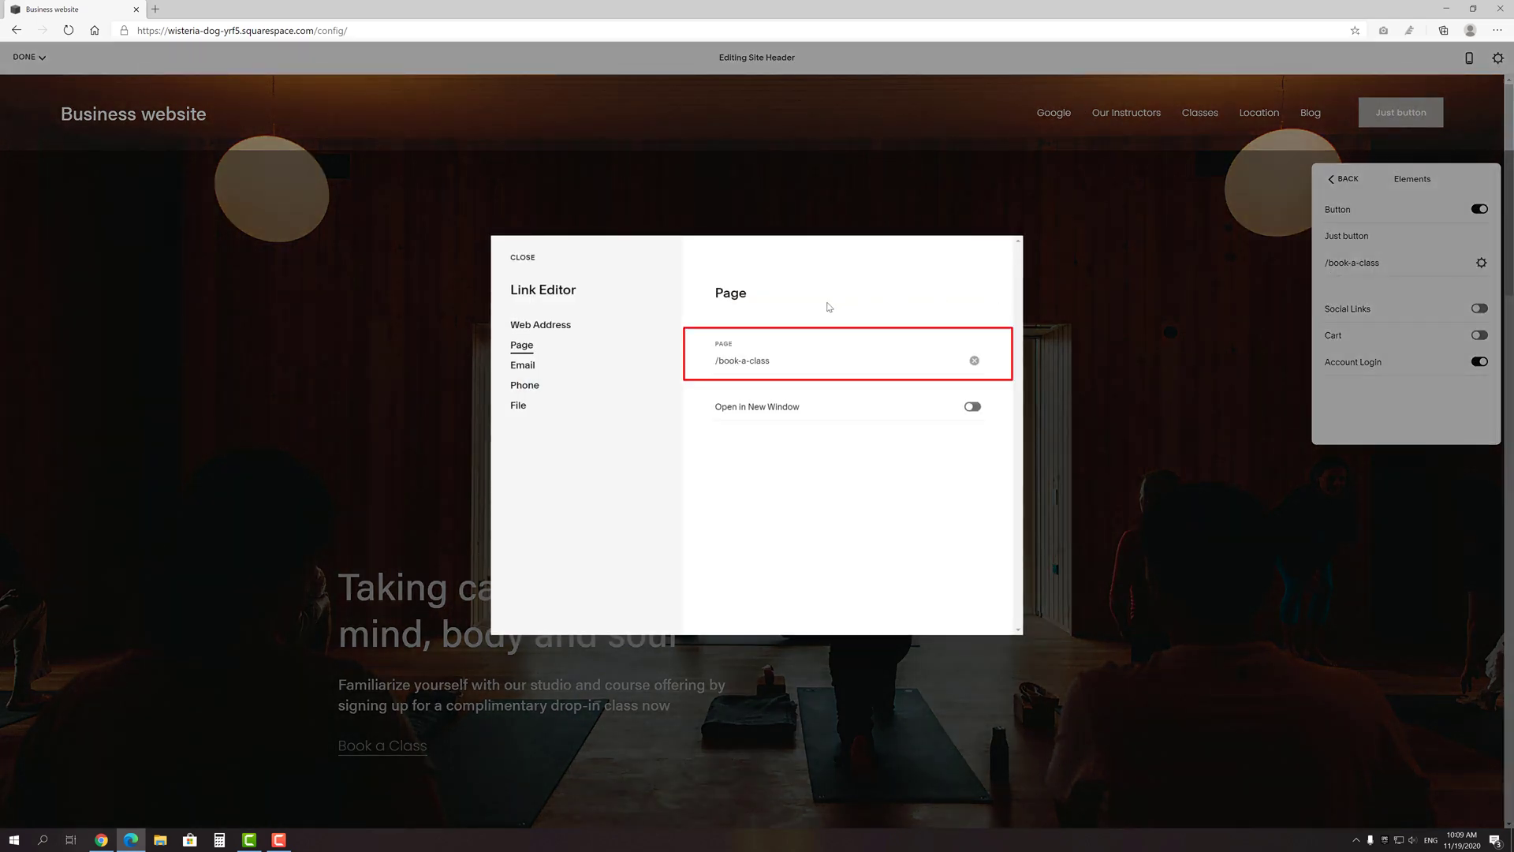
left_click(523, 257)
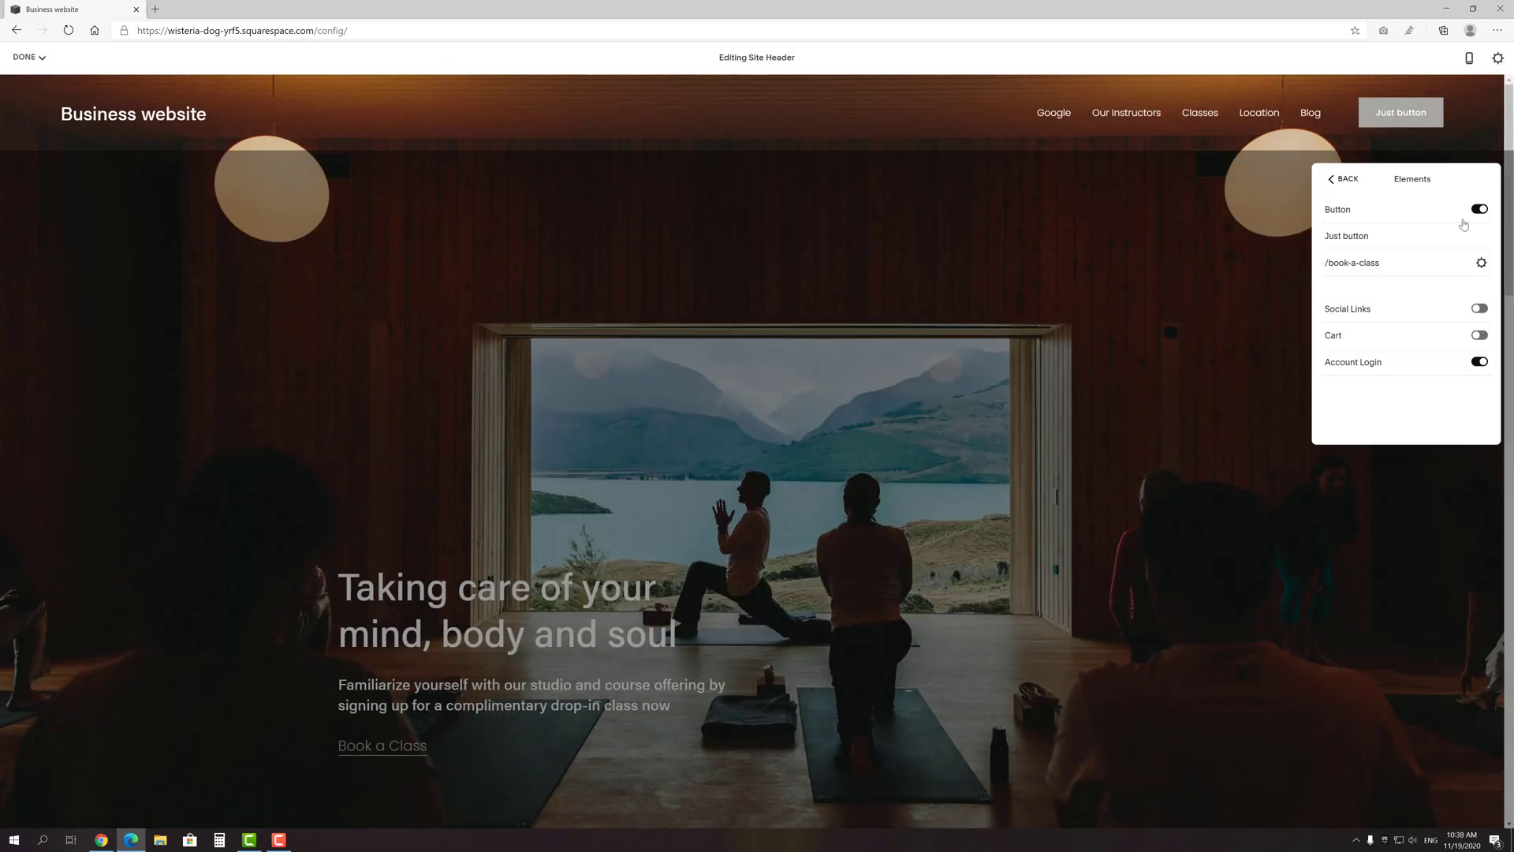
Enable social links in the header, review the linked accounts and return to the header's global settings.
left_click(1481, 309)
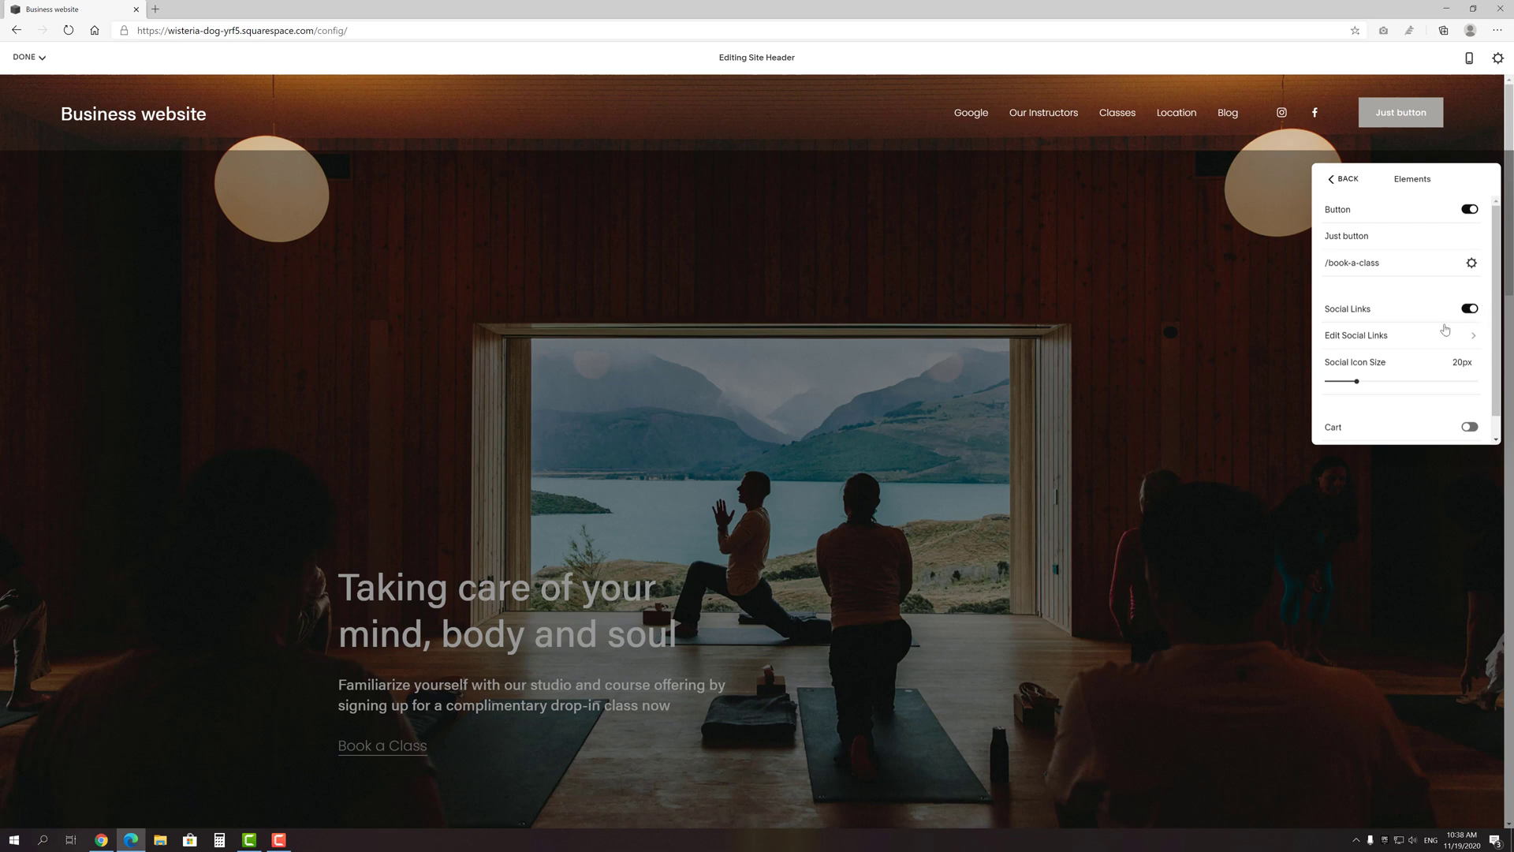
left_click(1376, 337)
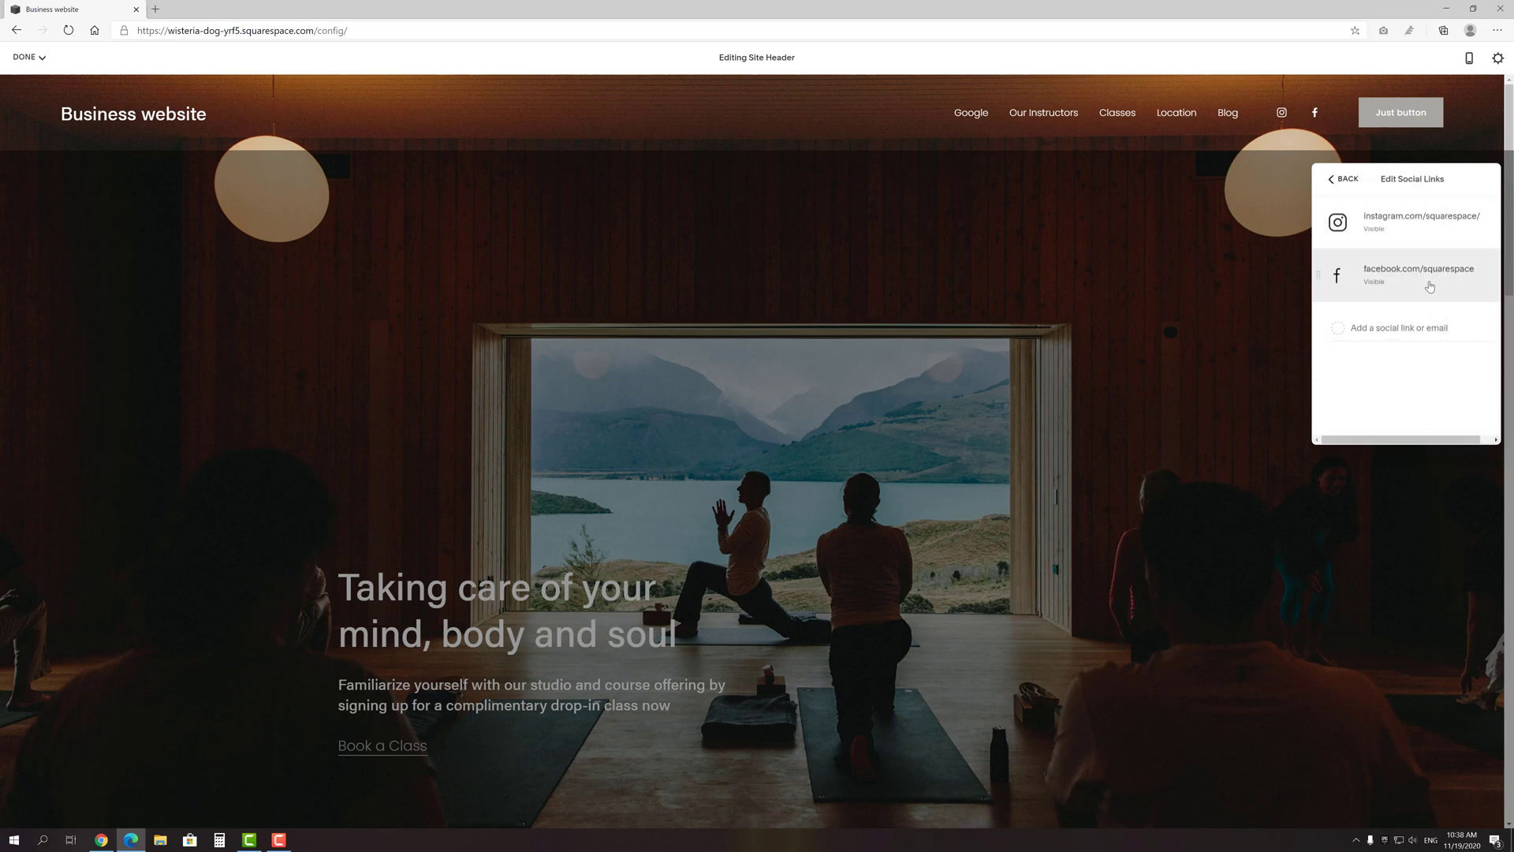
left_click(1334, 181)
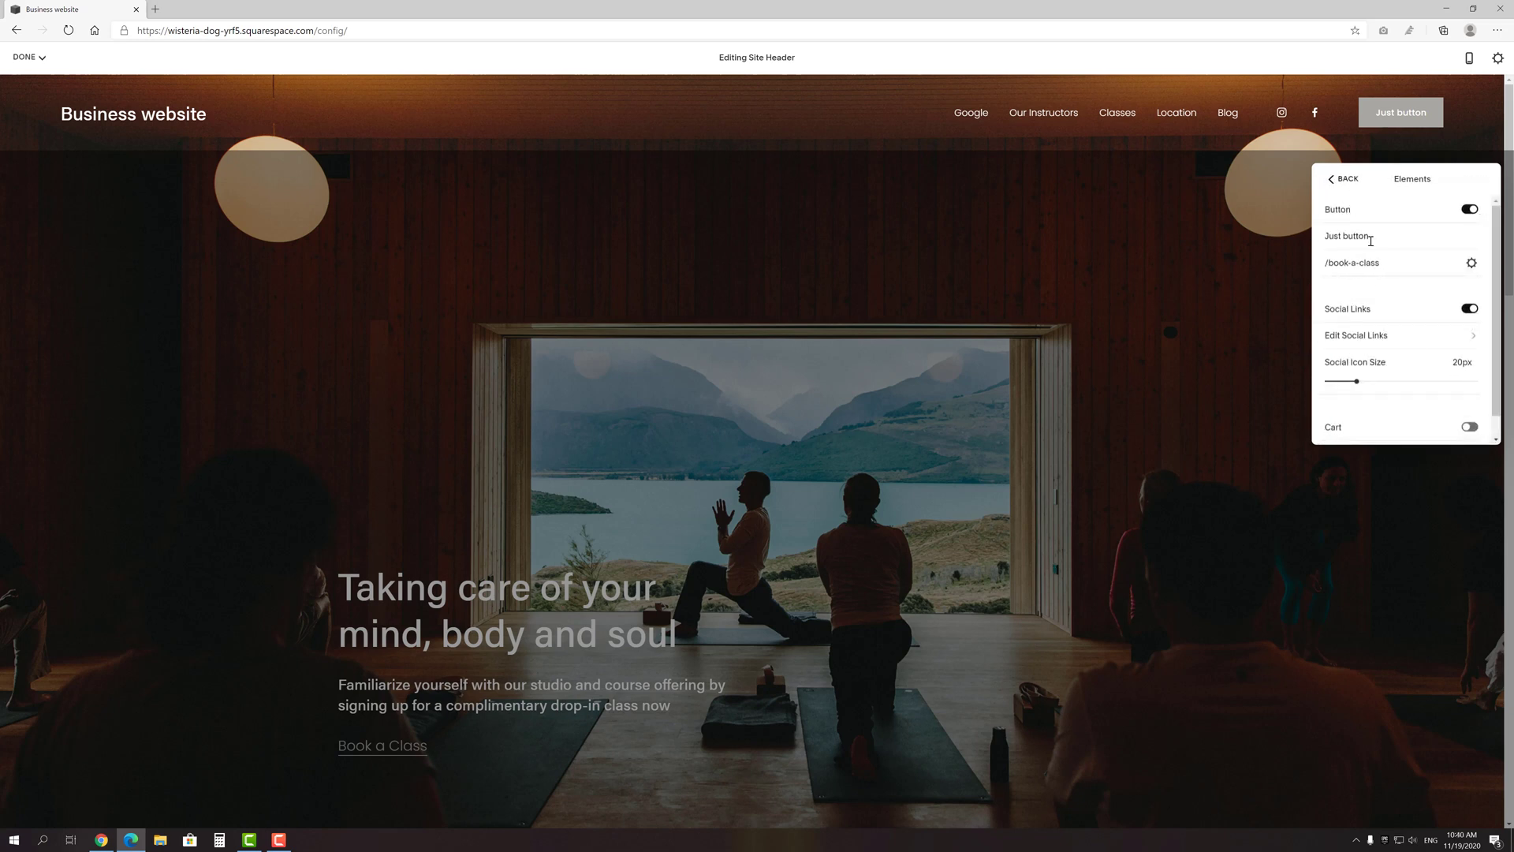
scroll(1394, 308, "down", 1)
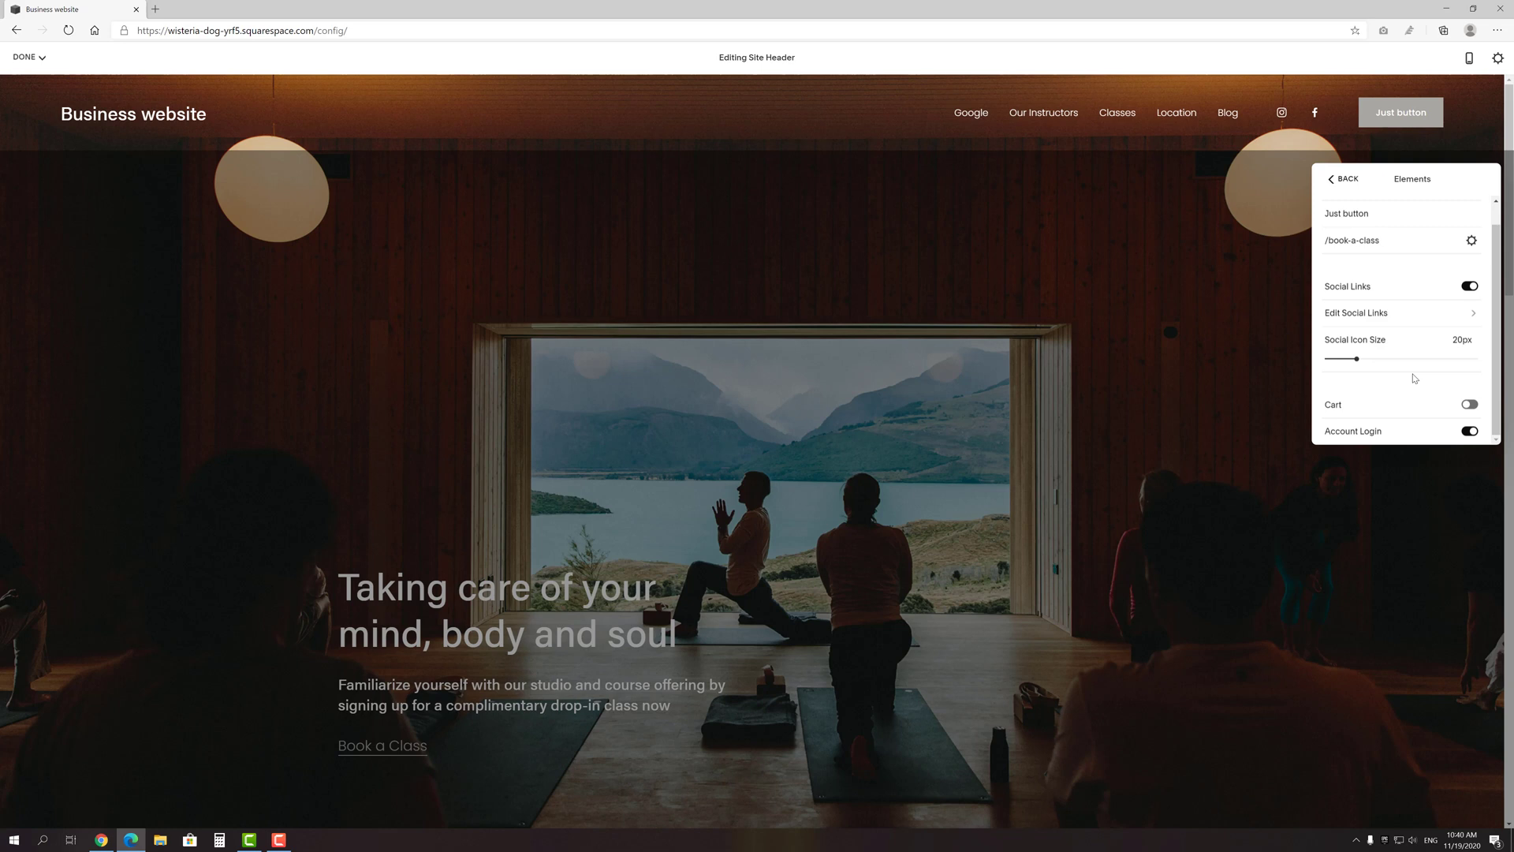
left_click(1341, 181)
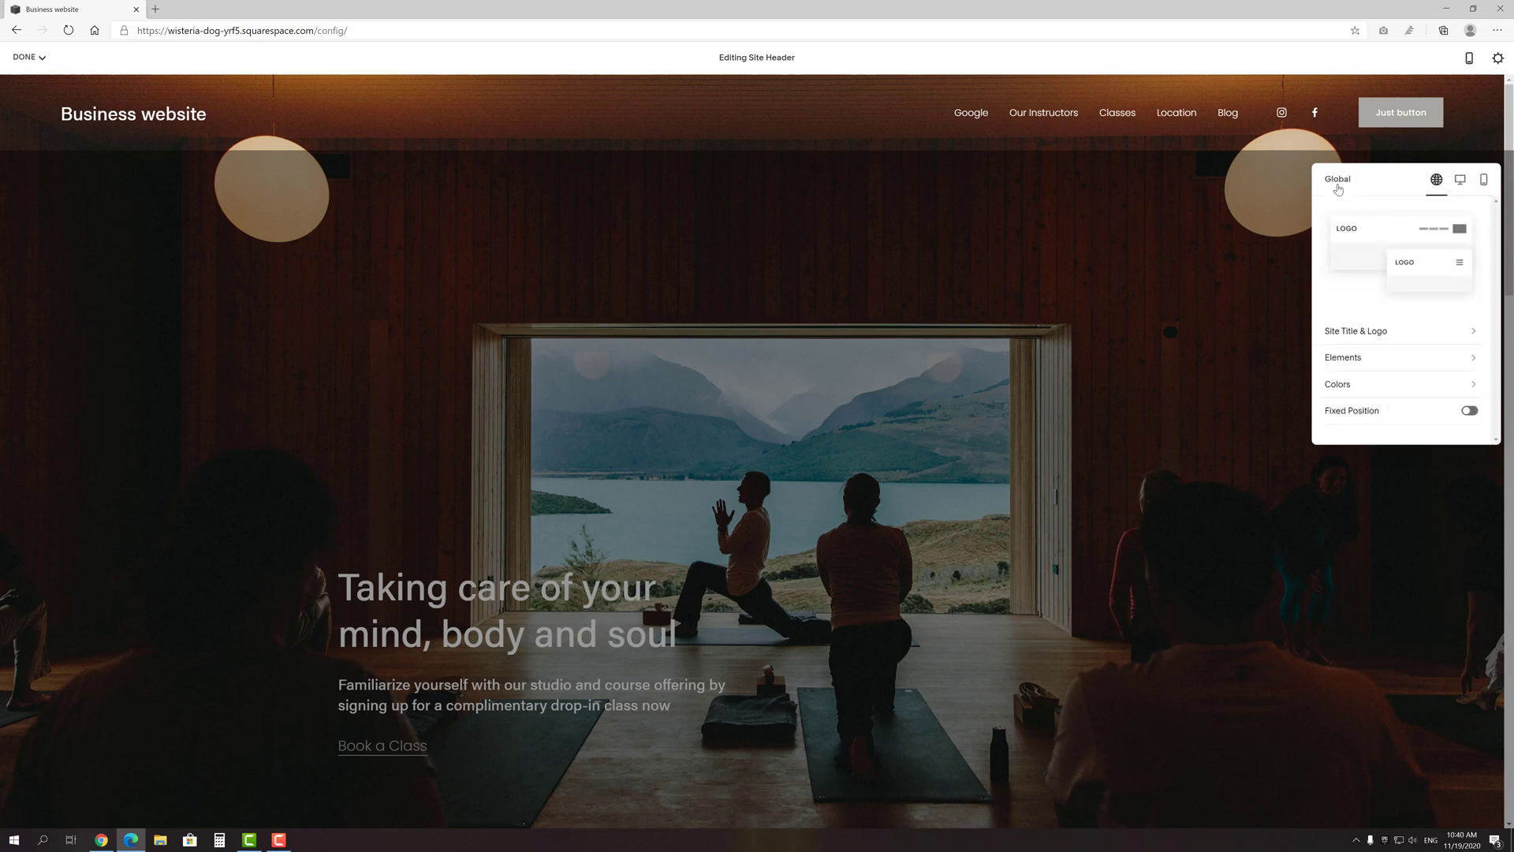
Try the White Bold, Light Minimal and Dark Minimal color themes on the header and restore its transparent background.
left_click(1355, 387)
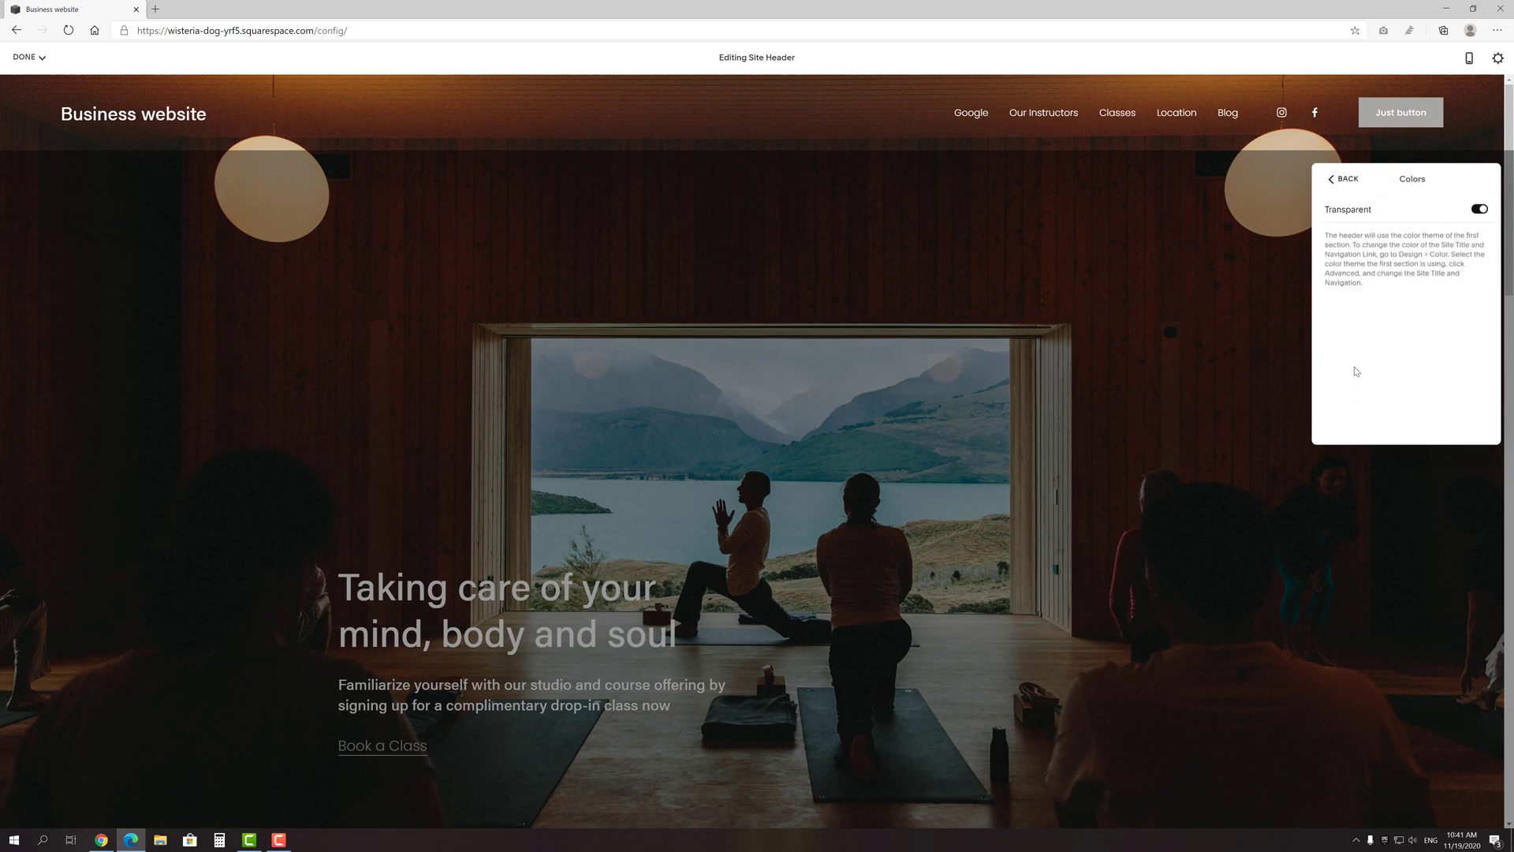
left_click(1478, 210)
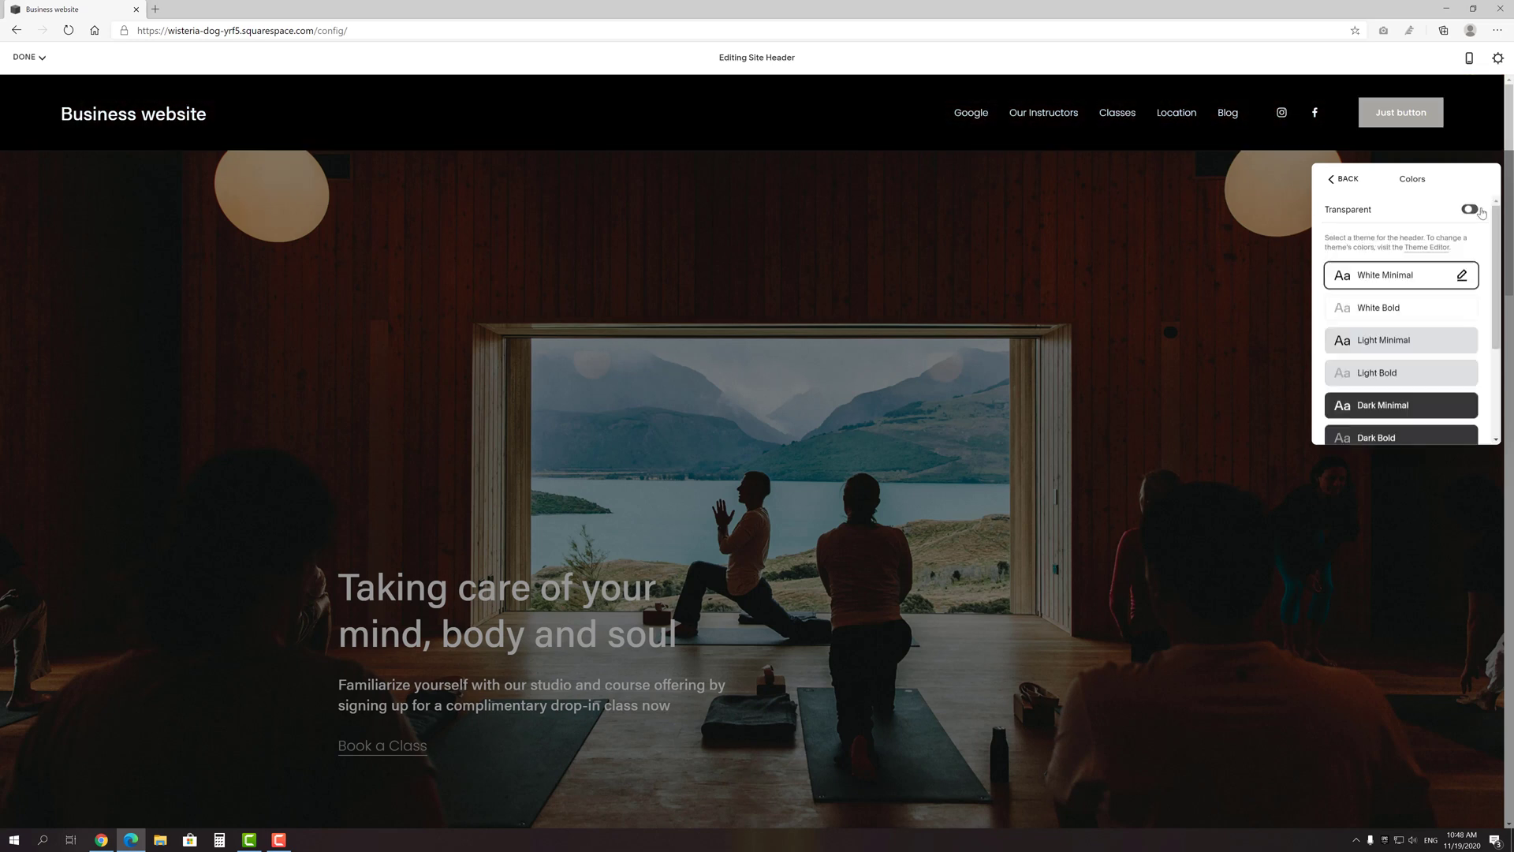
left_click(1402, 313)
left_click(1401, 342)
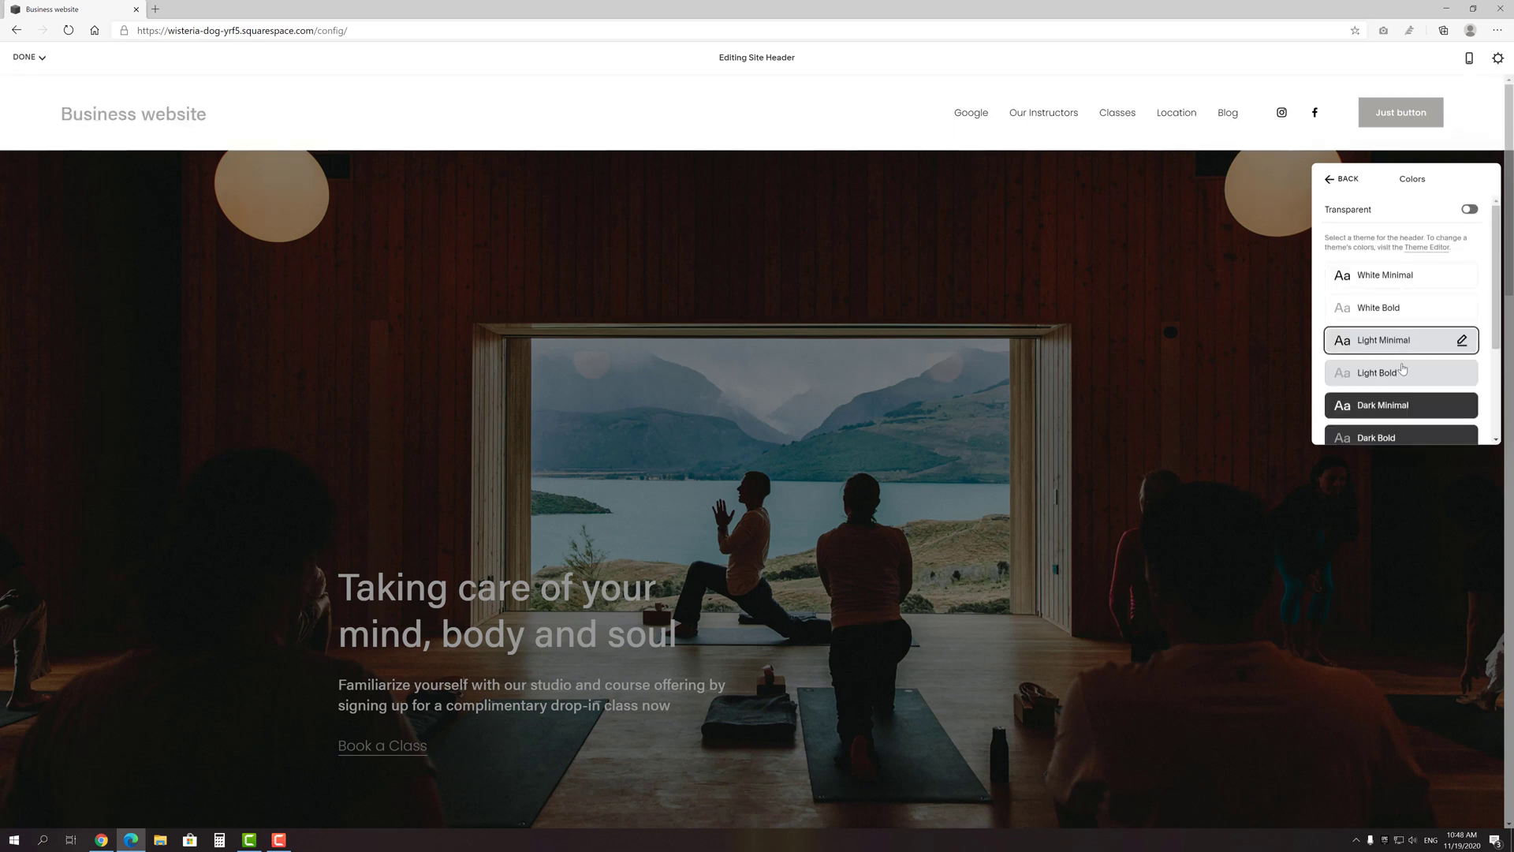
left_click(1401, 409)
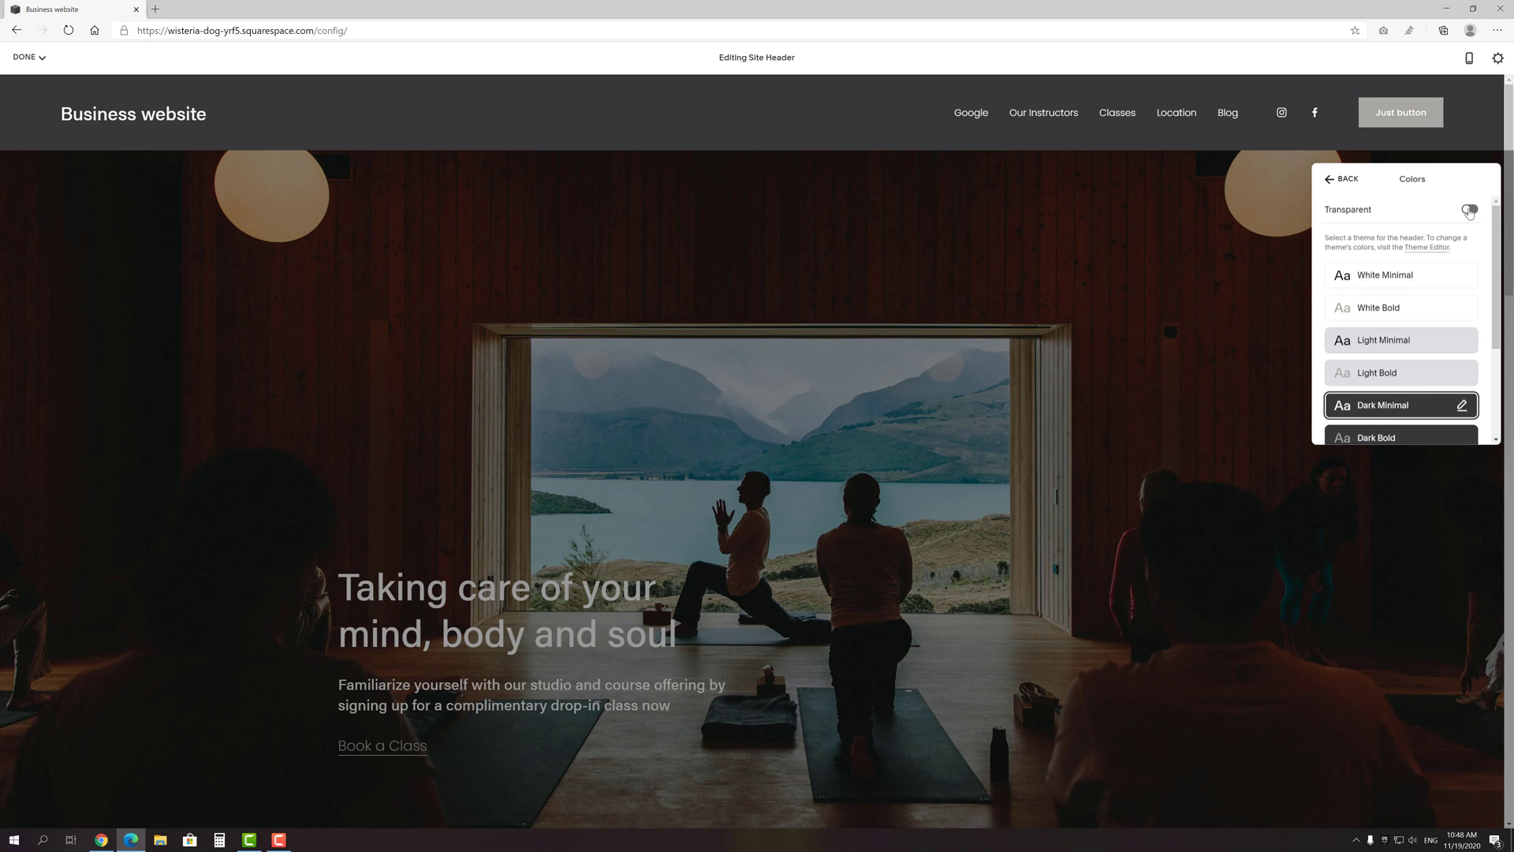
left_click(1471, 211)
left_click(1339, 180)
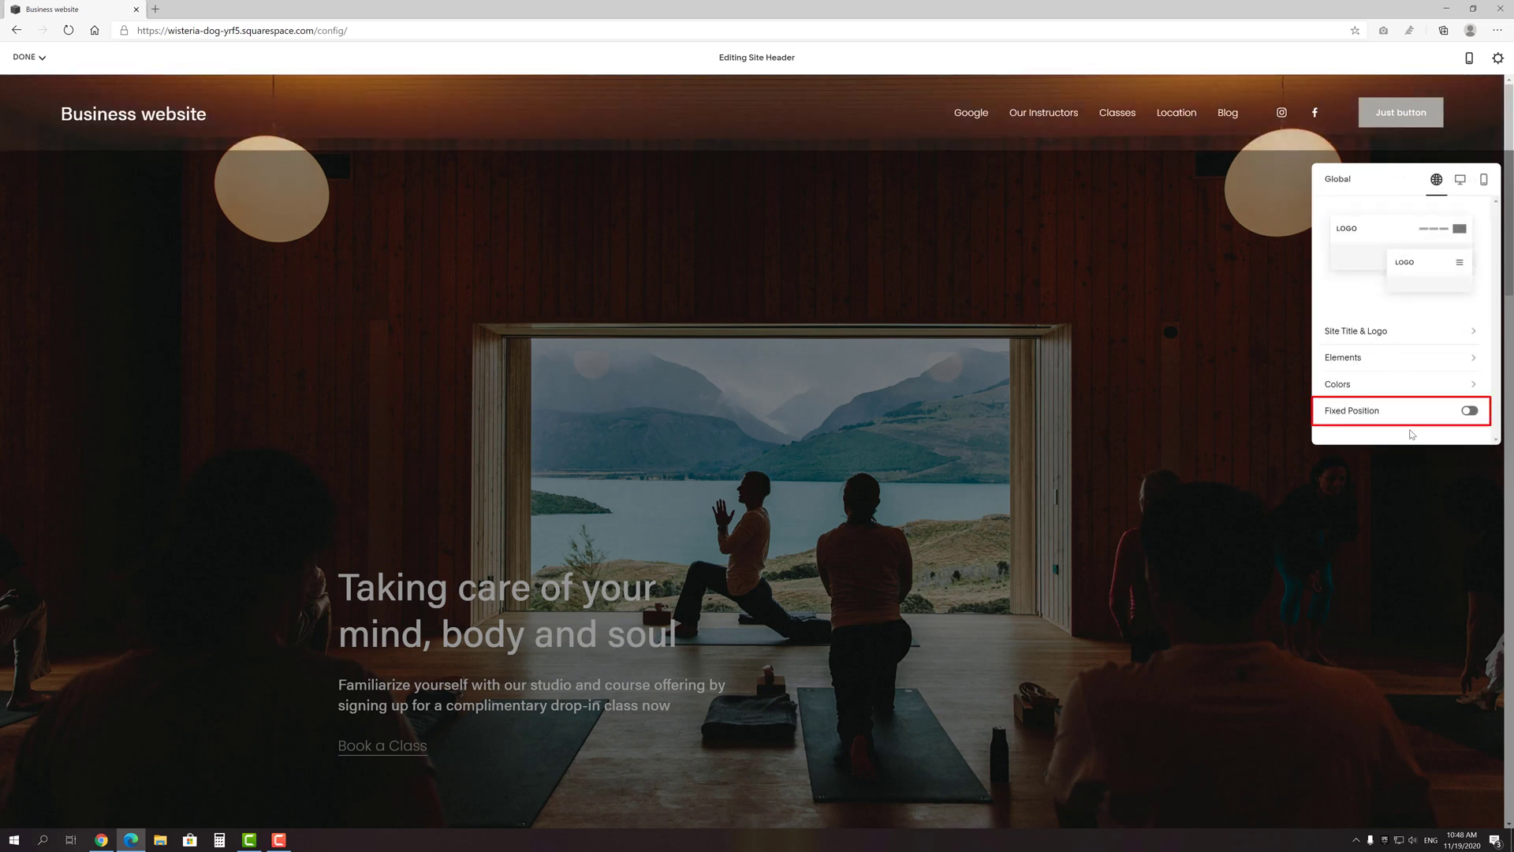
Turn on the header's fixed position with the Basic style, save the changes and check the header along the whole home page.
left_click(1469, 411)
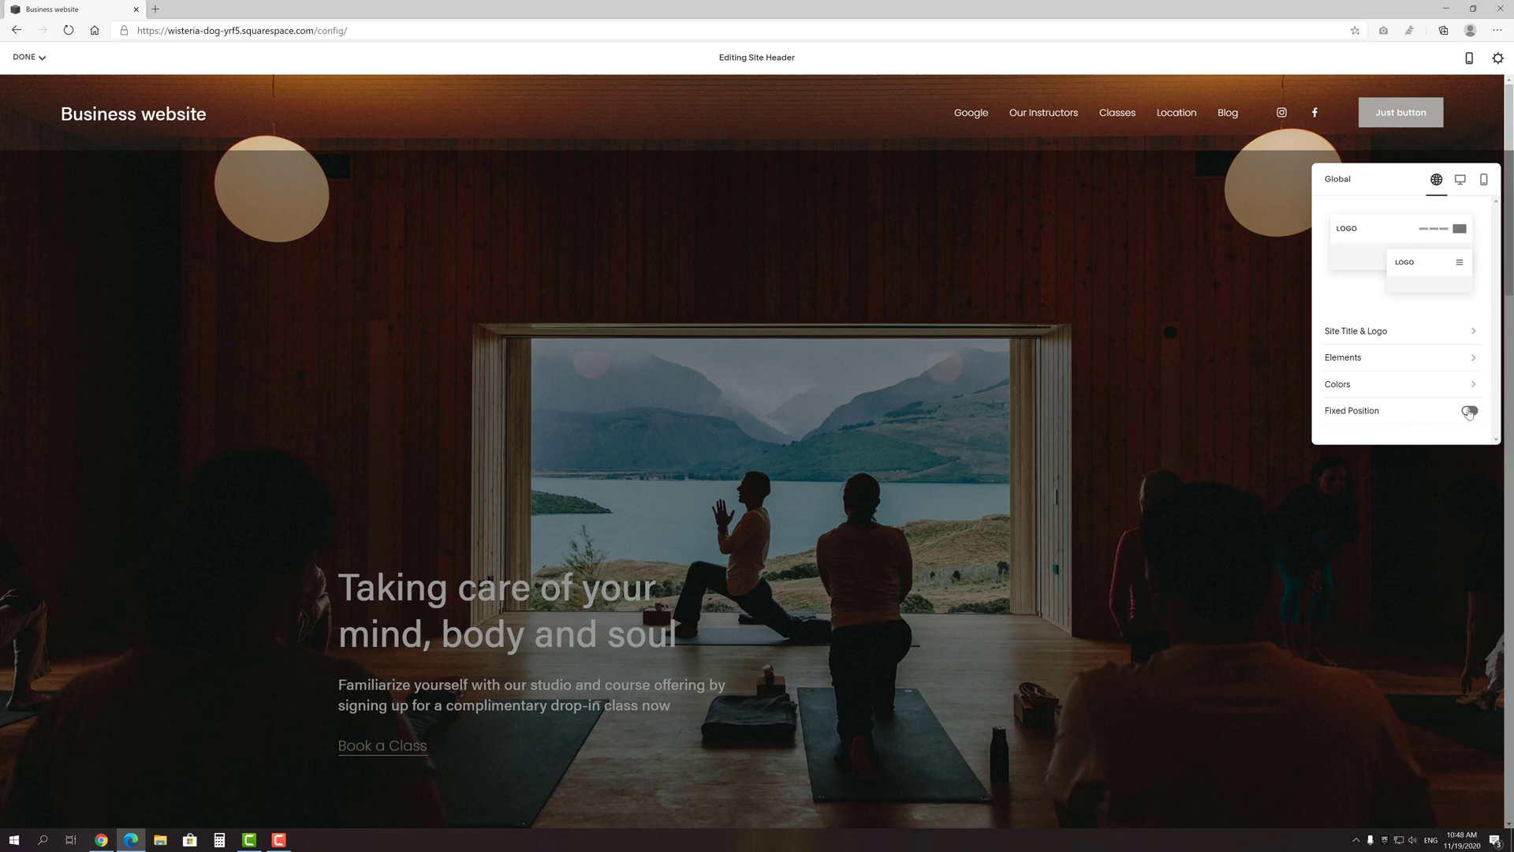
scroll(1468, 408, "down", 1)
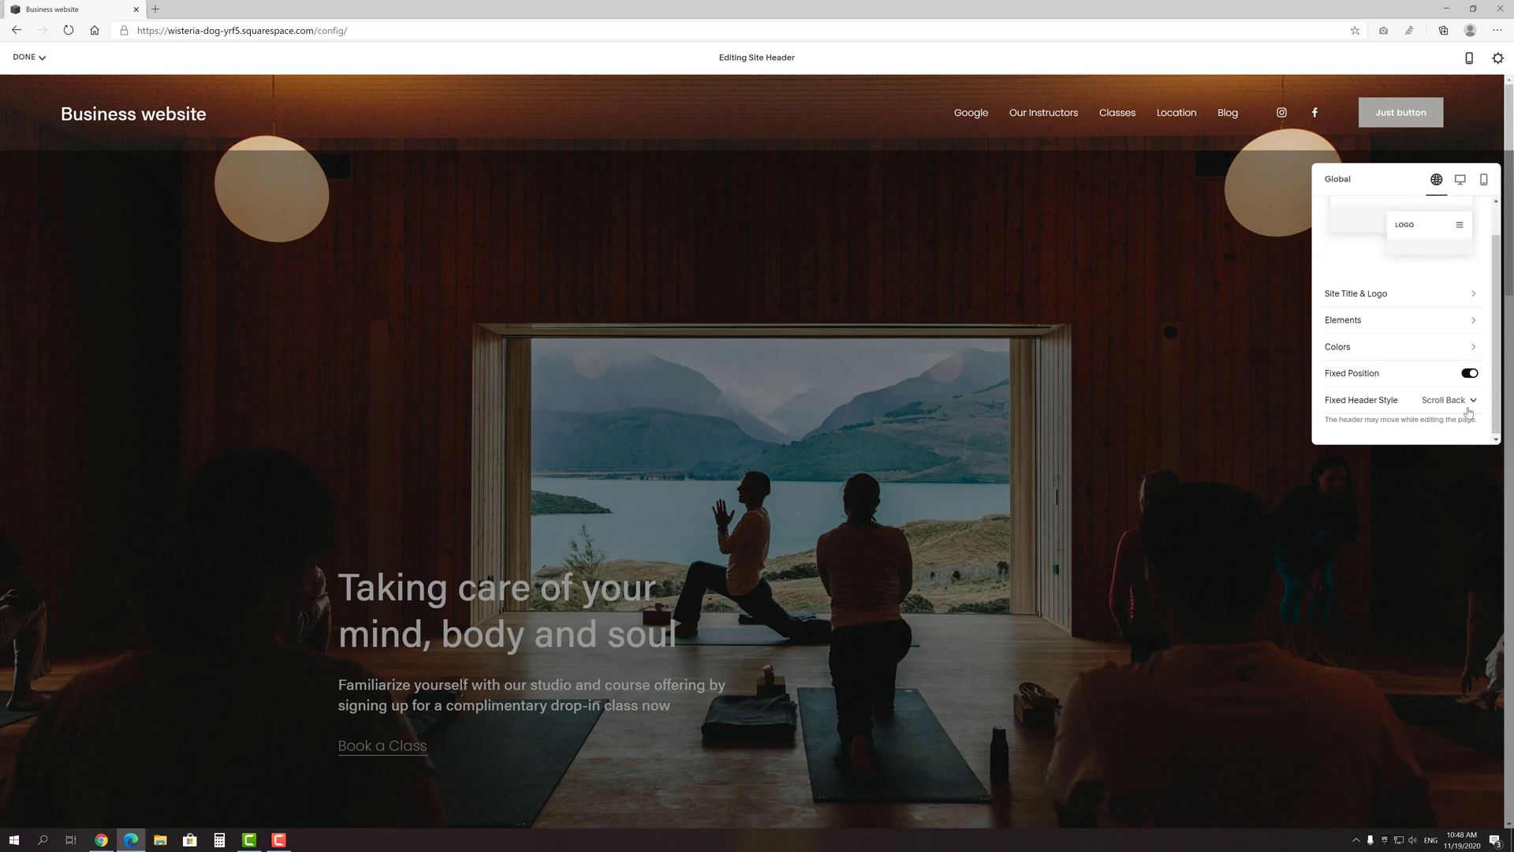
left_click(1462, 404)
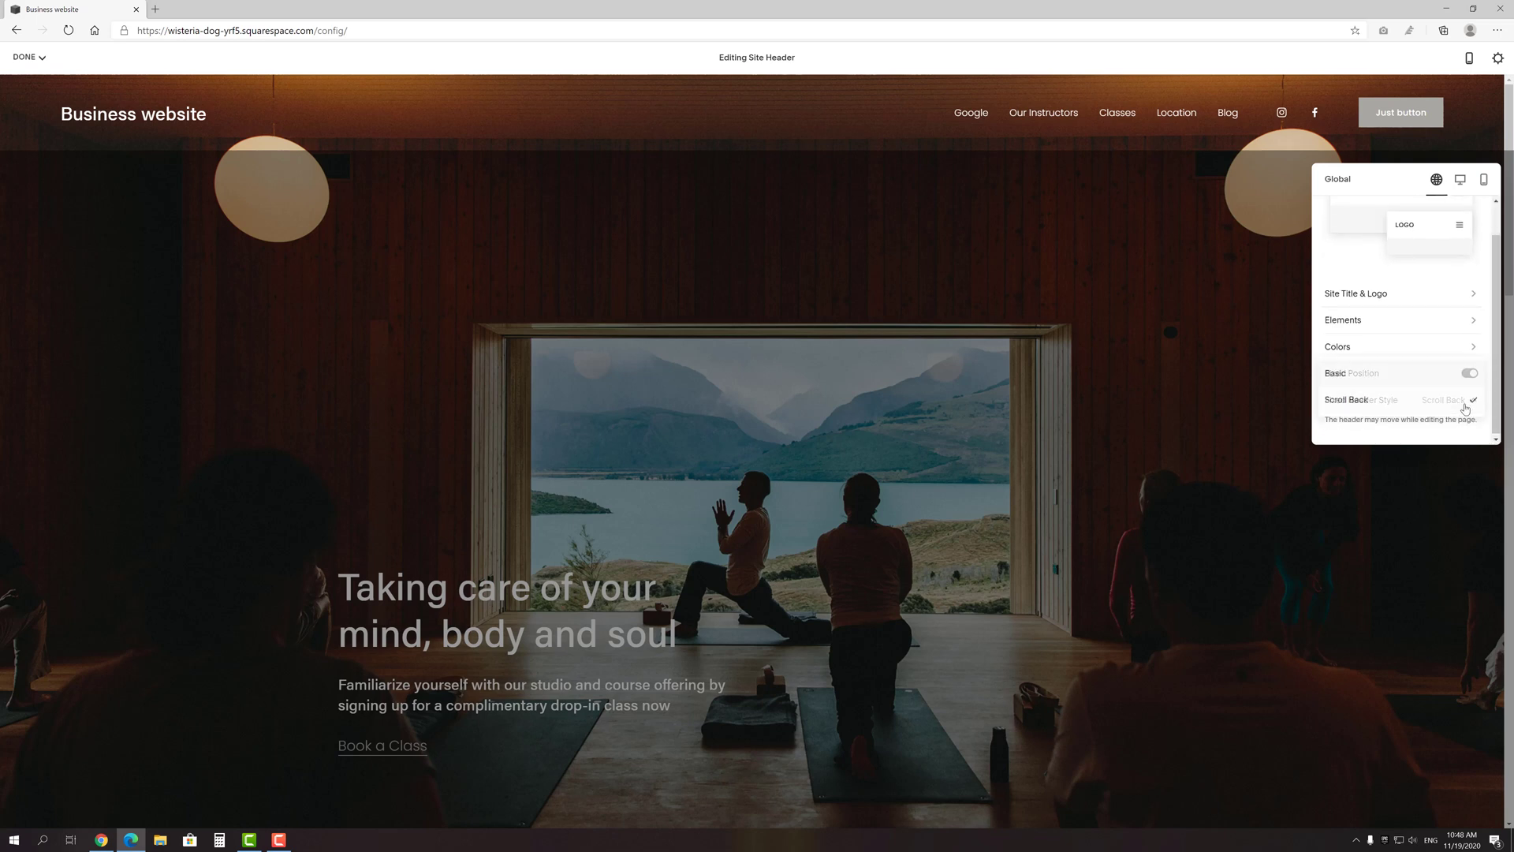
left_click(1425, 374)
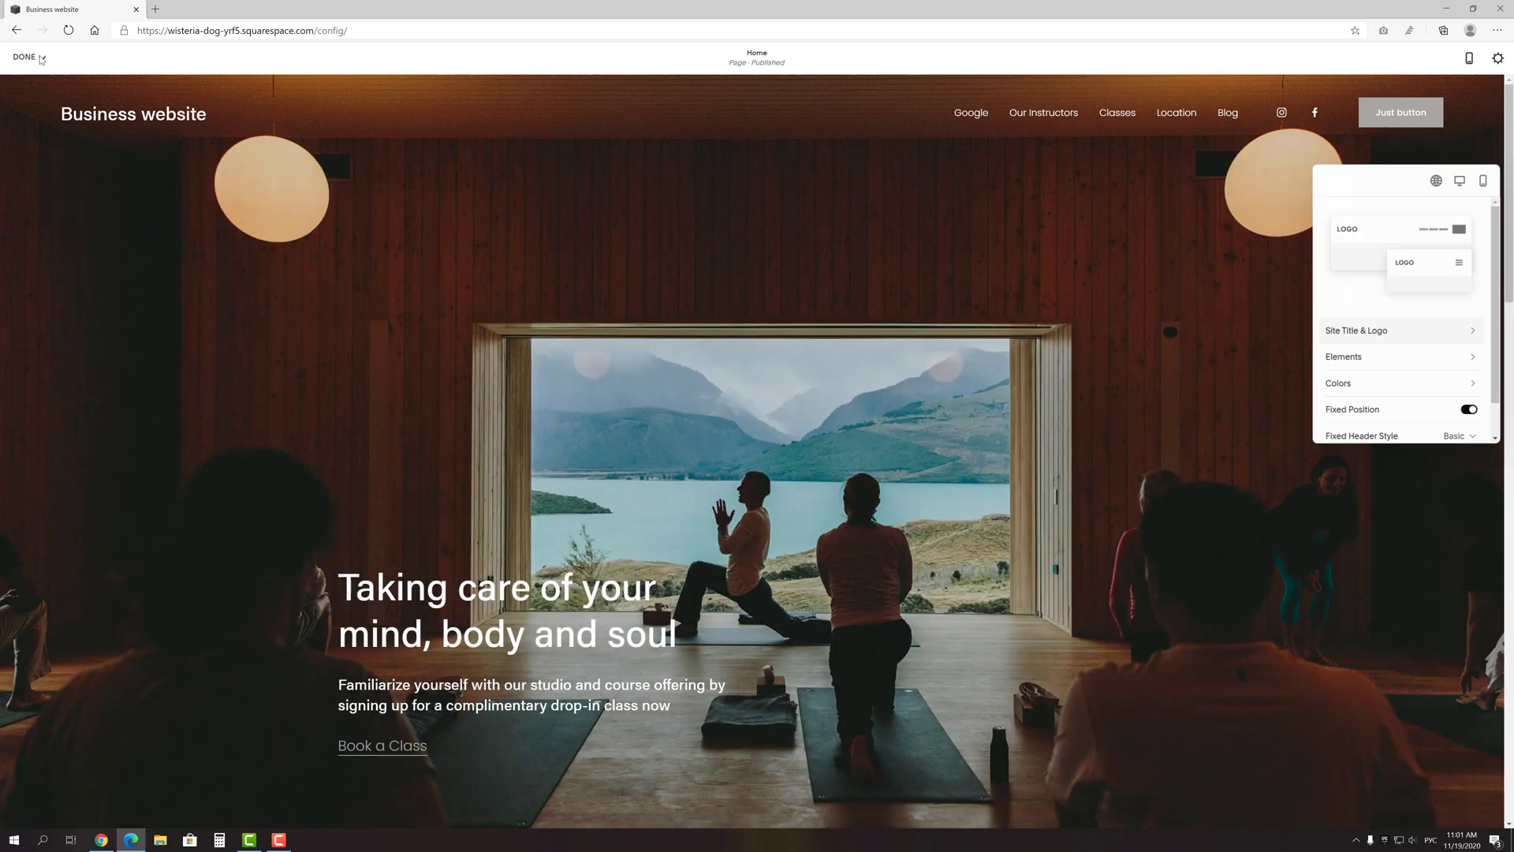
left_click(41, 59)
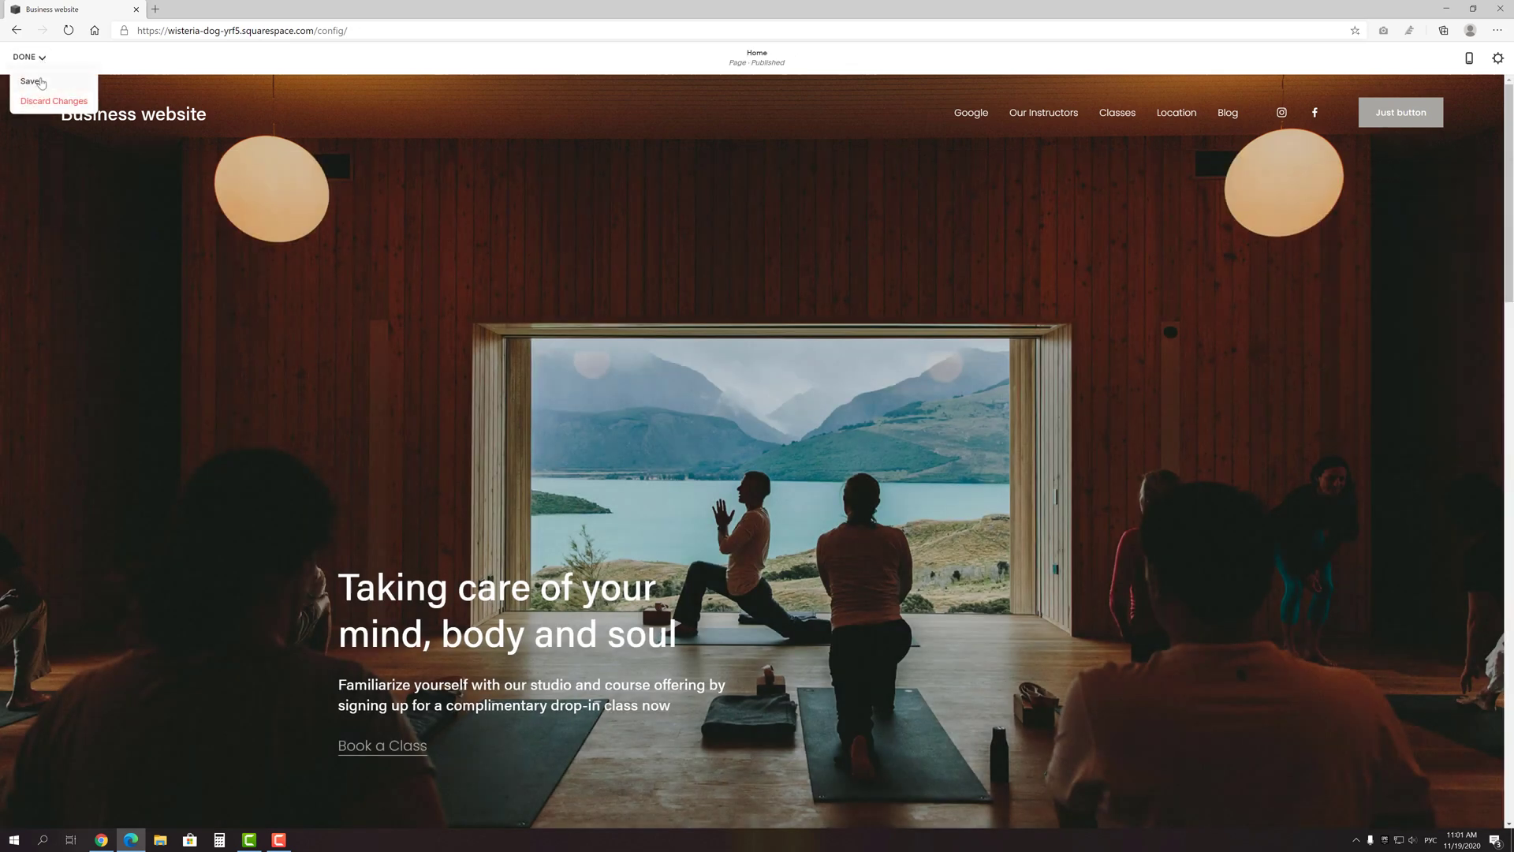
left_click(41, 83)
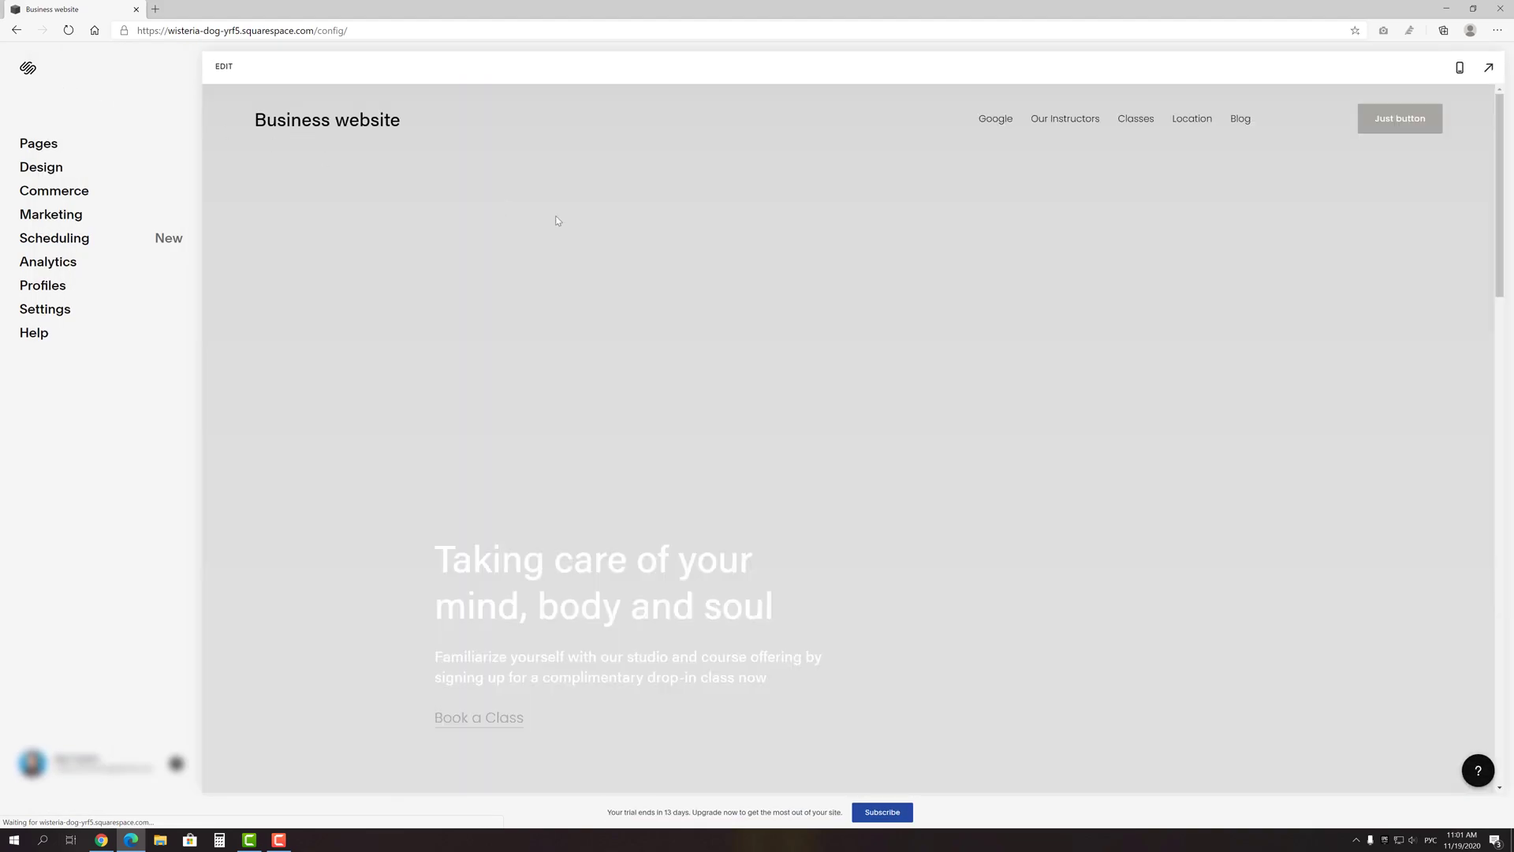
scroll(814, 289, "down", 20)
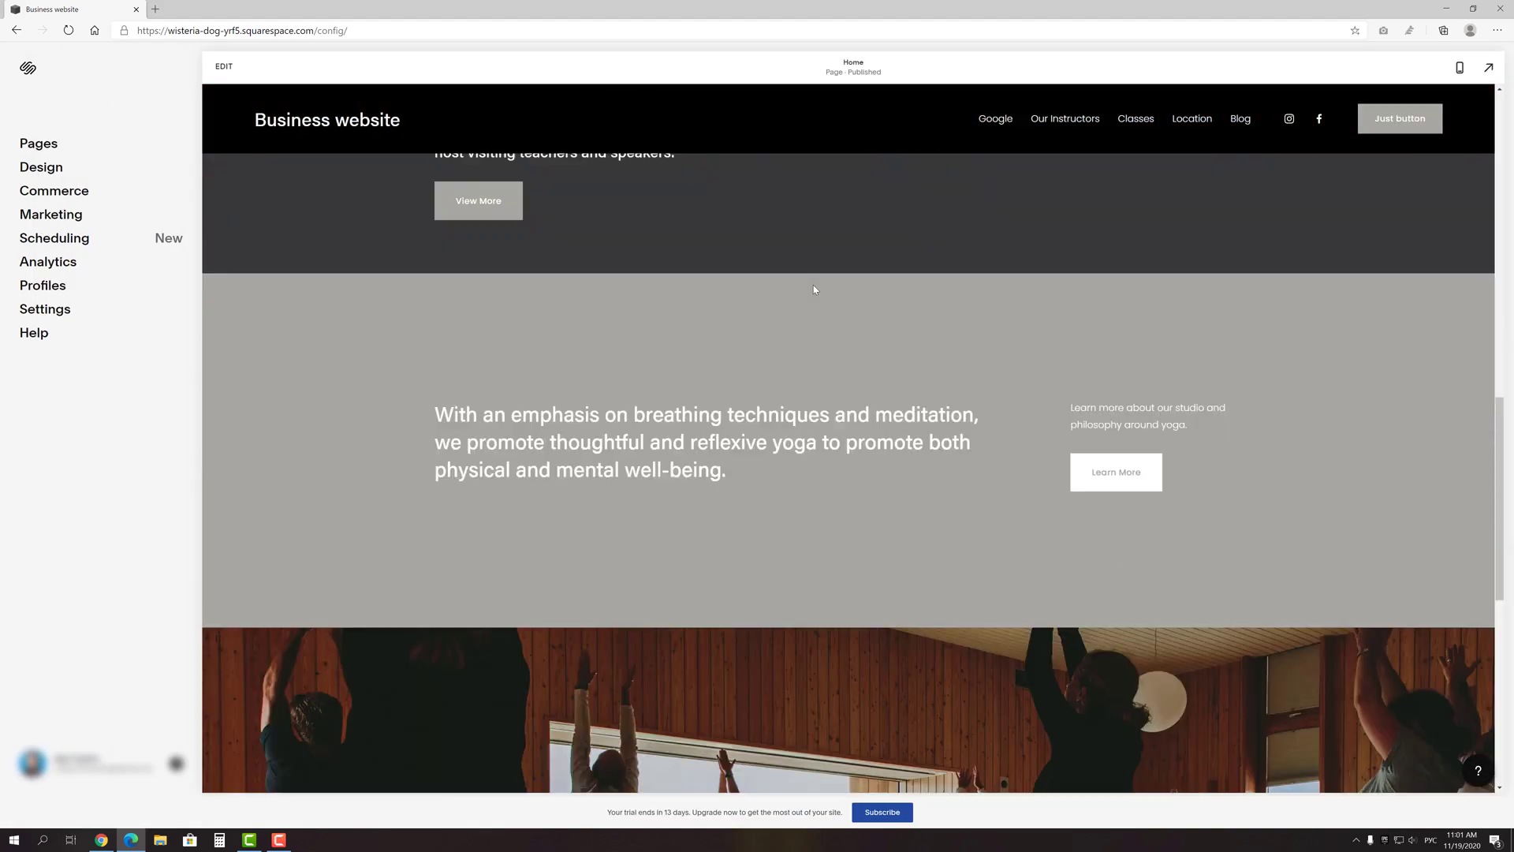
scroll(812, 285, "up", 20)
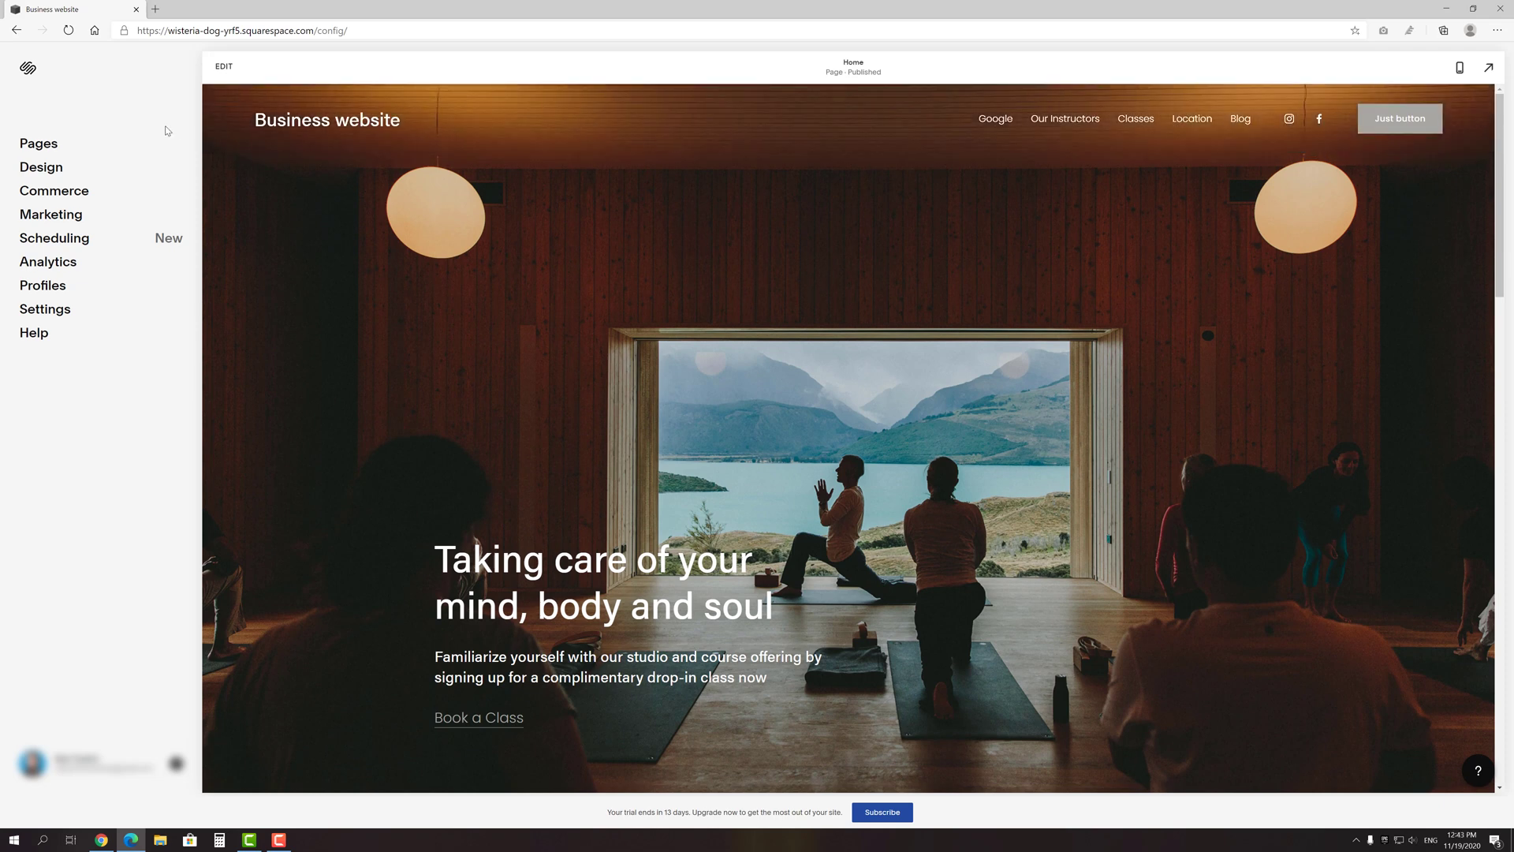
Start editing the home page, look through its sections, and browse the List, Gallery, Images and Appointments section templates without adding one.
left_click(224, 66)
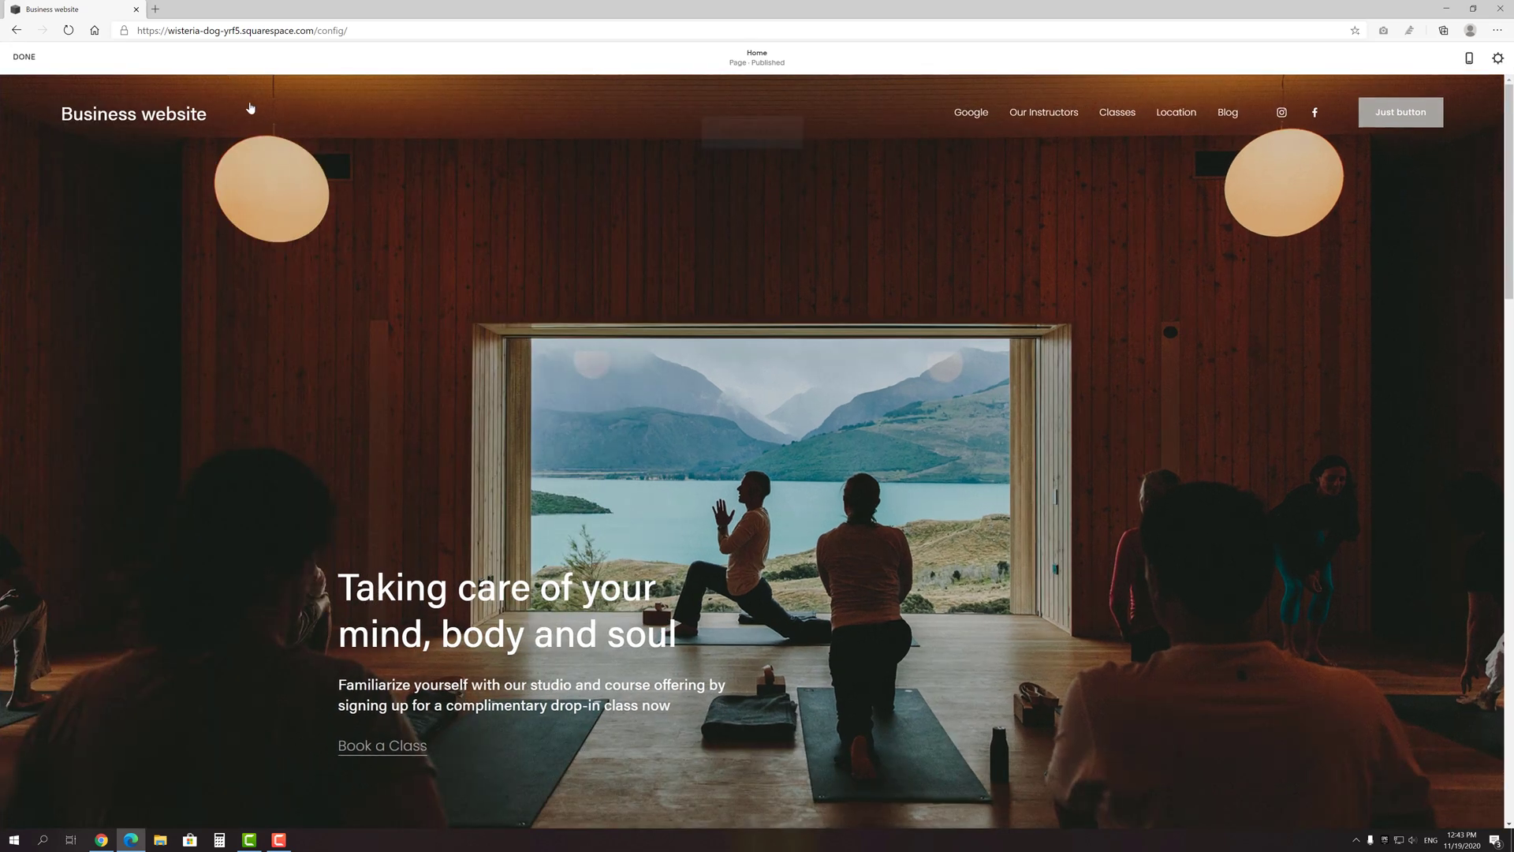
scroll(485, 307, "down", 3)
scroll(485, 307, "down", 12)
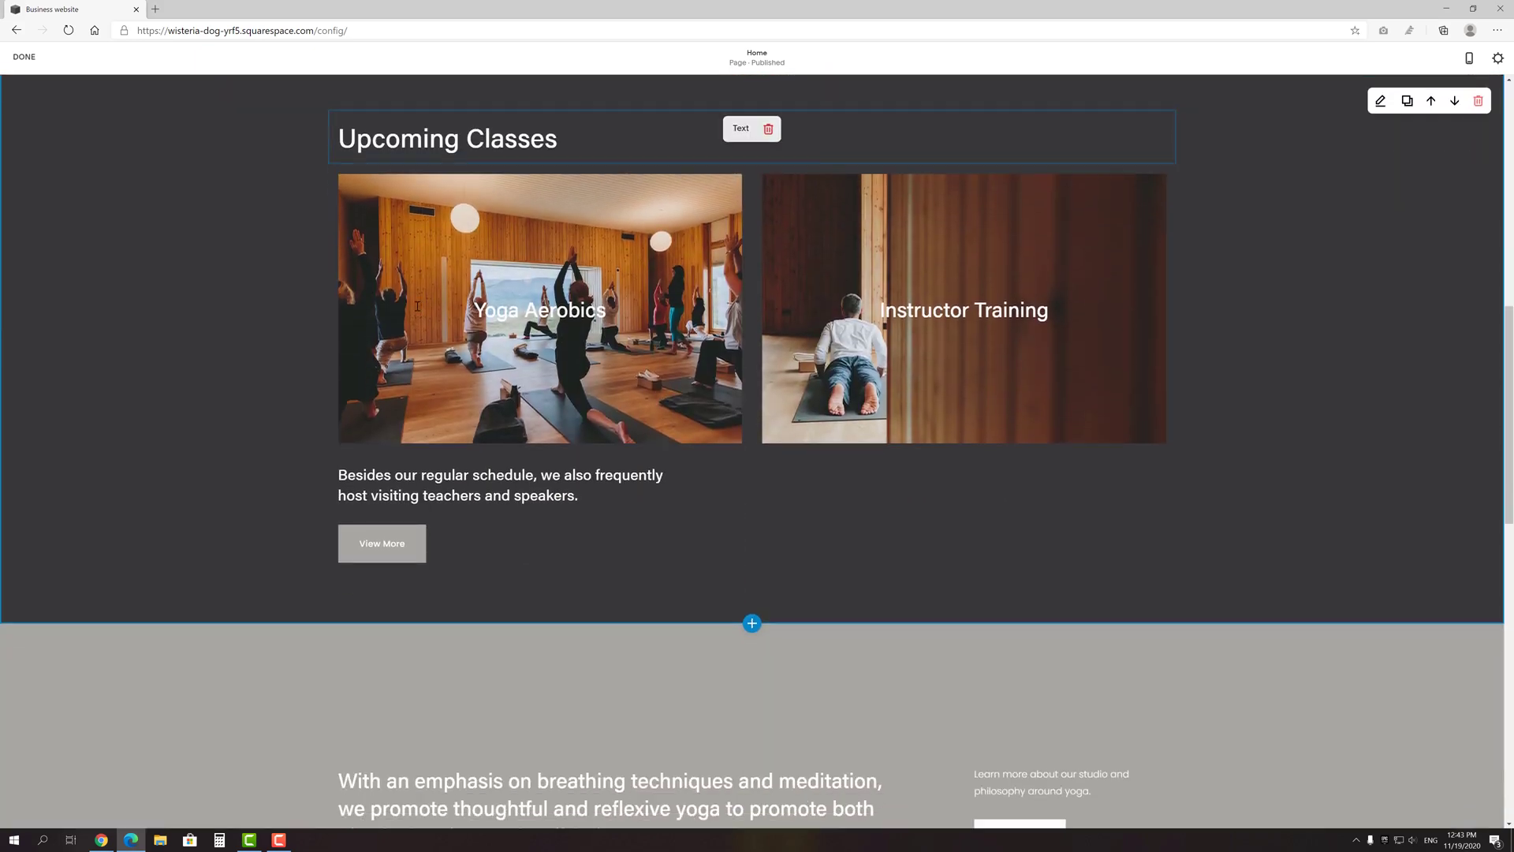
scroll(672, 268, "up", 15)
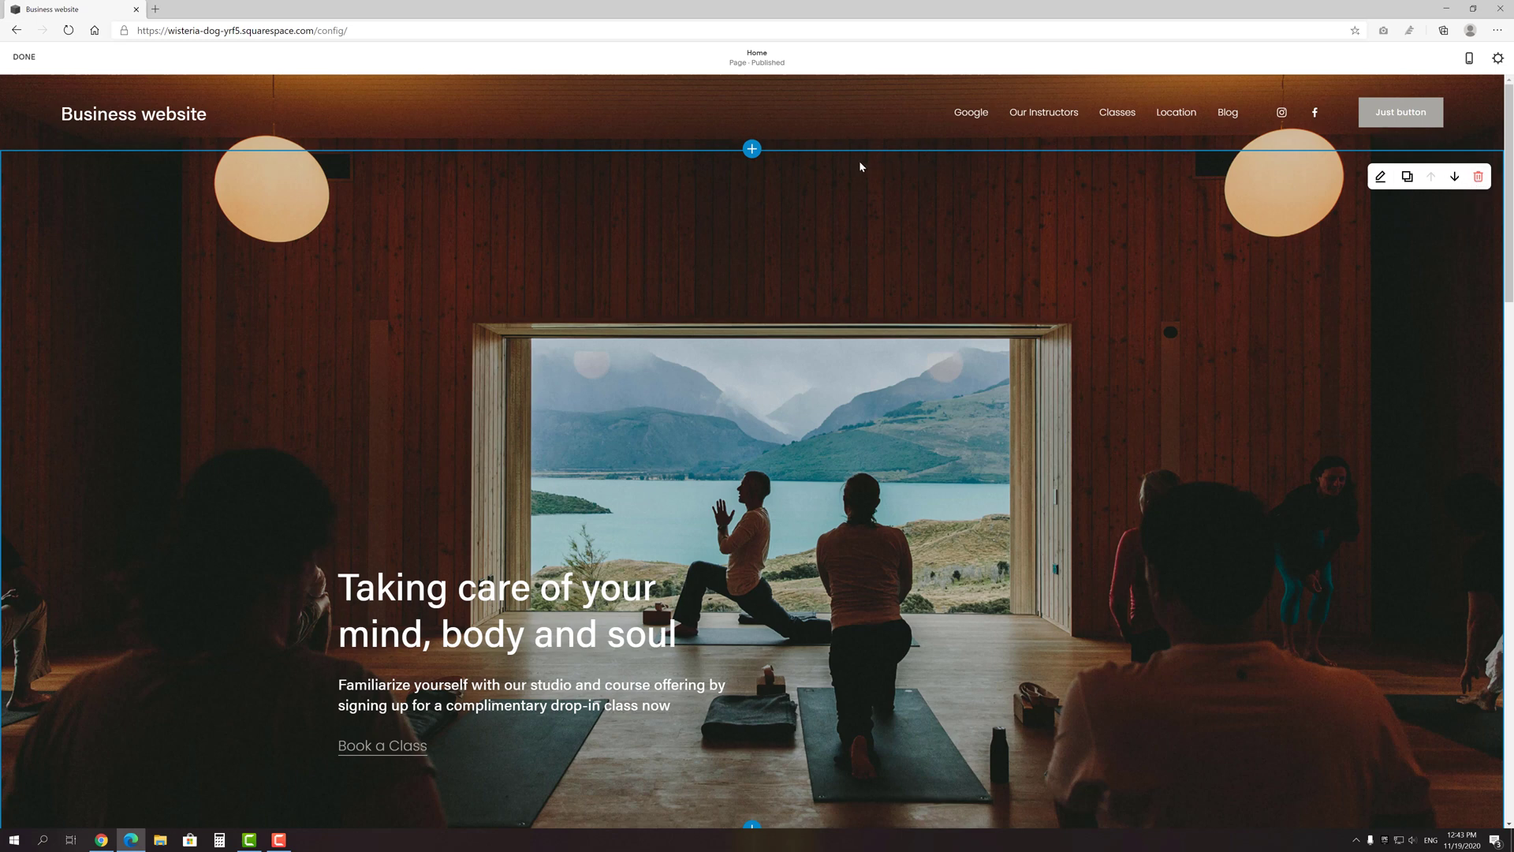
left_click(752, 149)
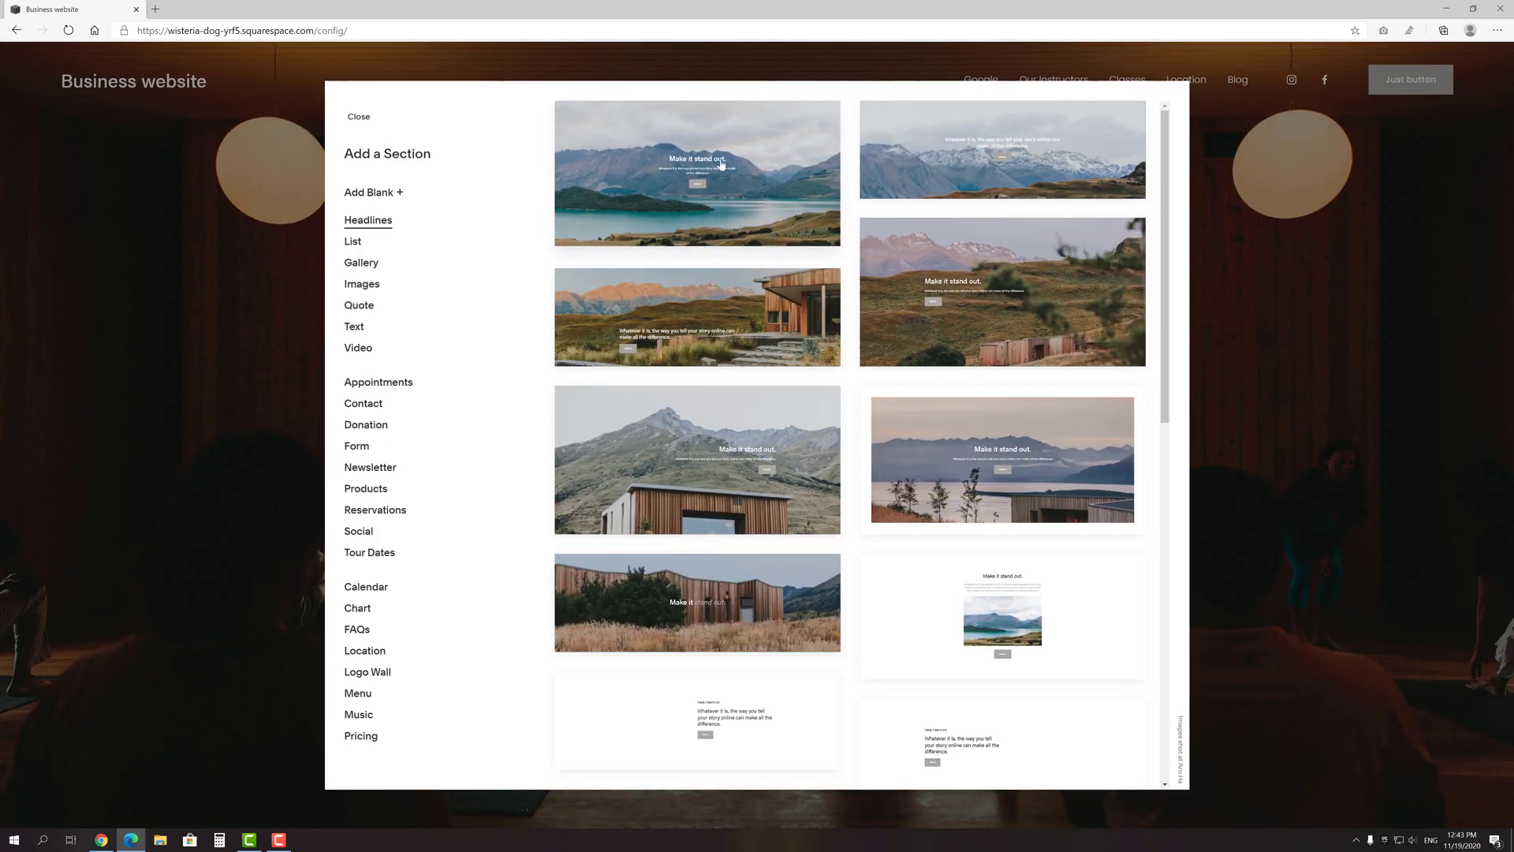
left_click(363, 249)
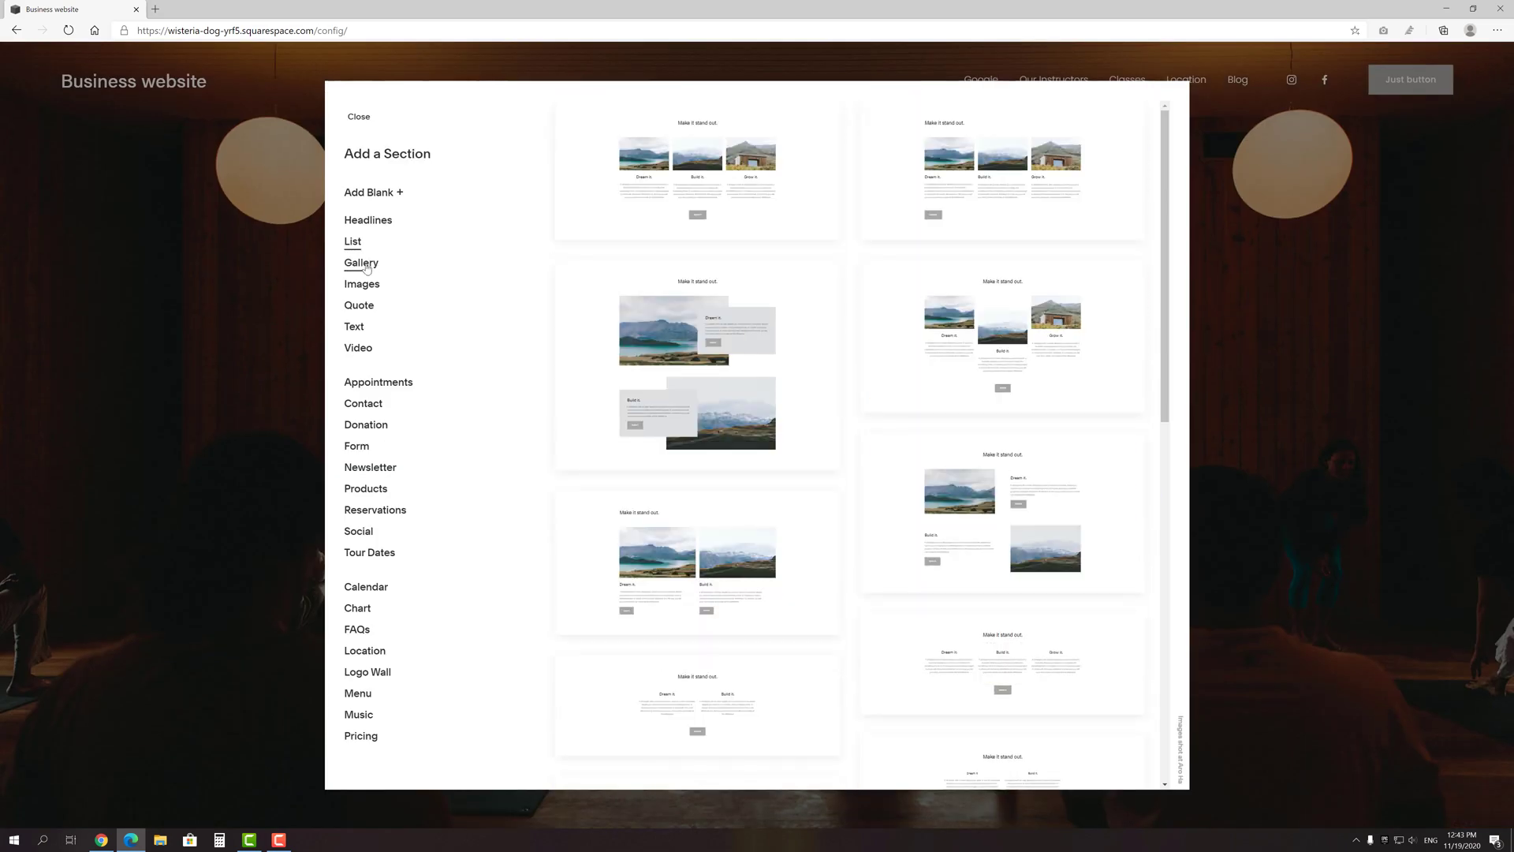
left_click(367, 267)
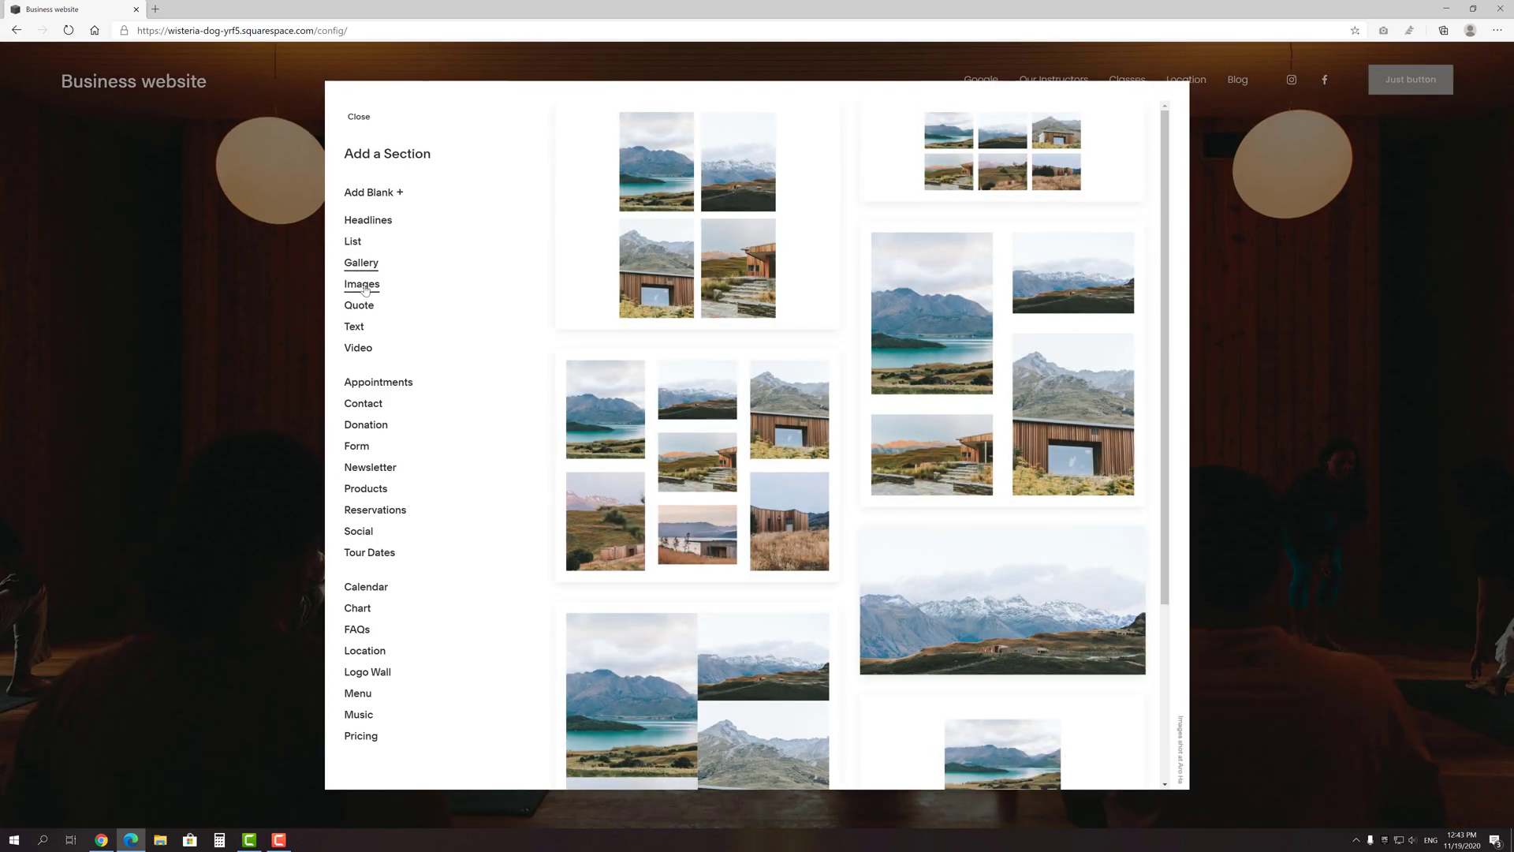
left_click(365, 291)
left_click(368, 384)
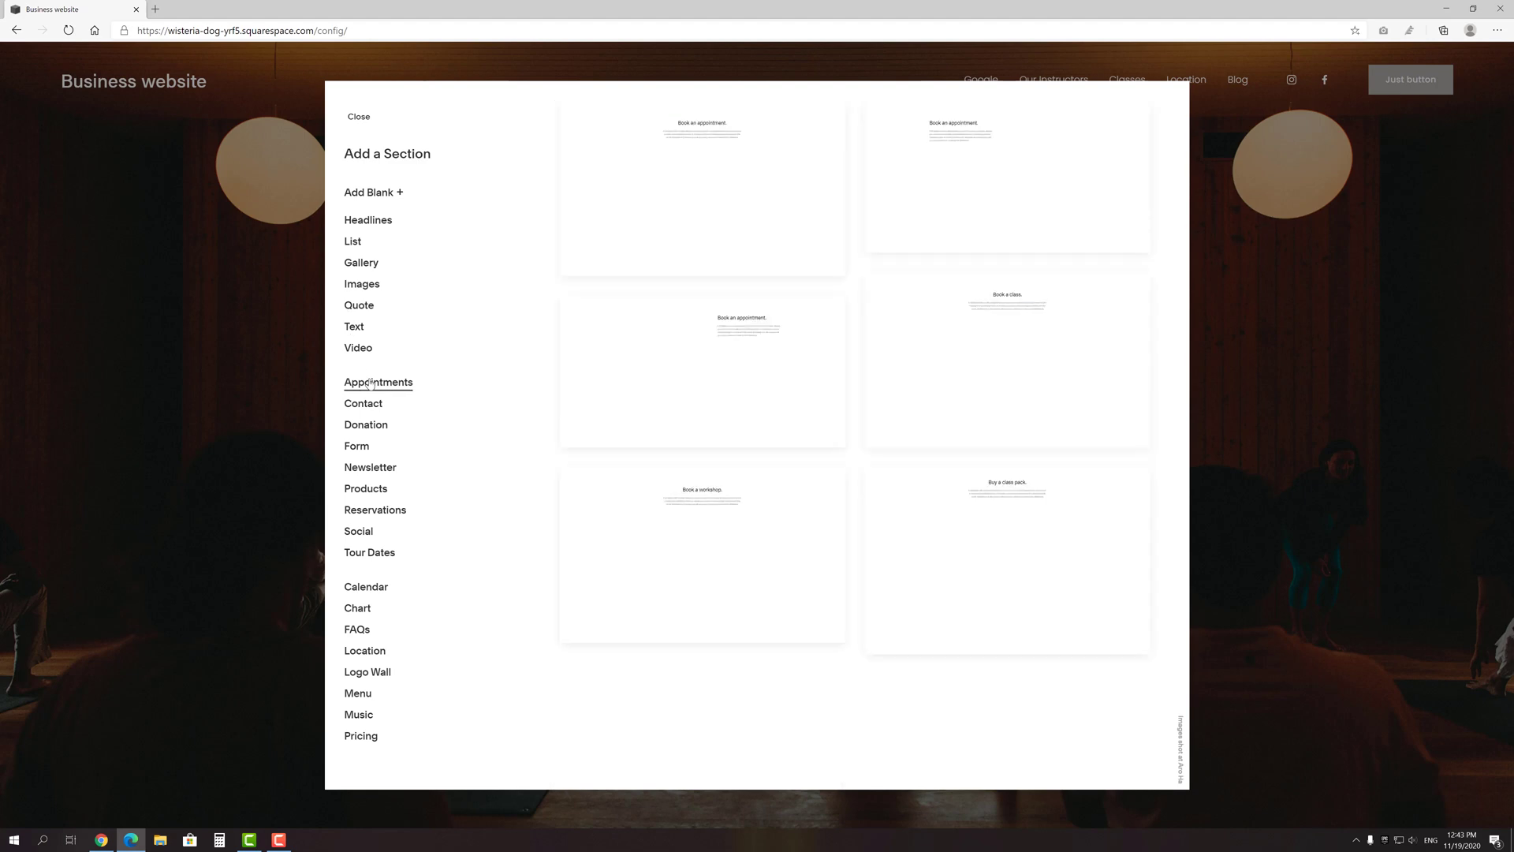
left_click(359, 116)
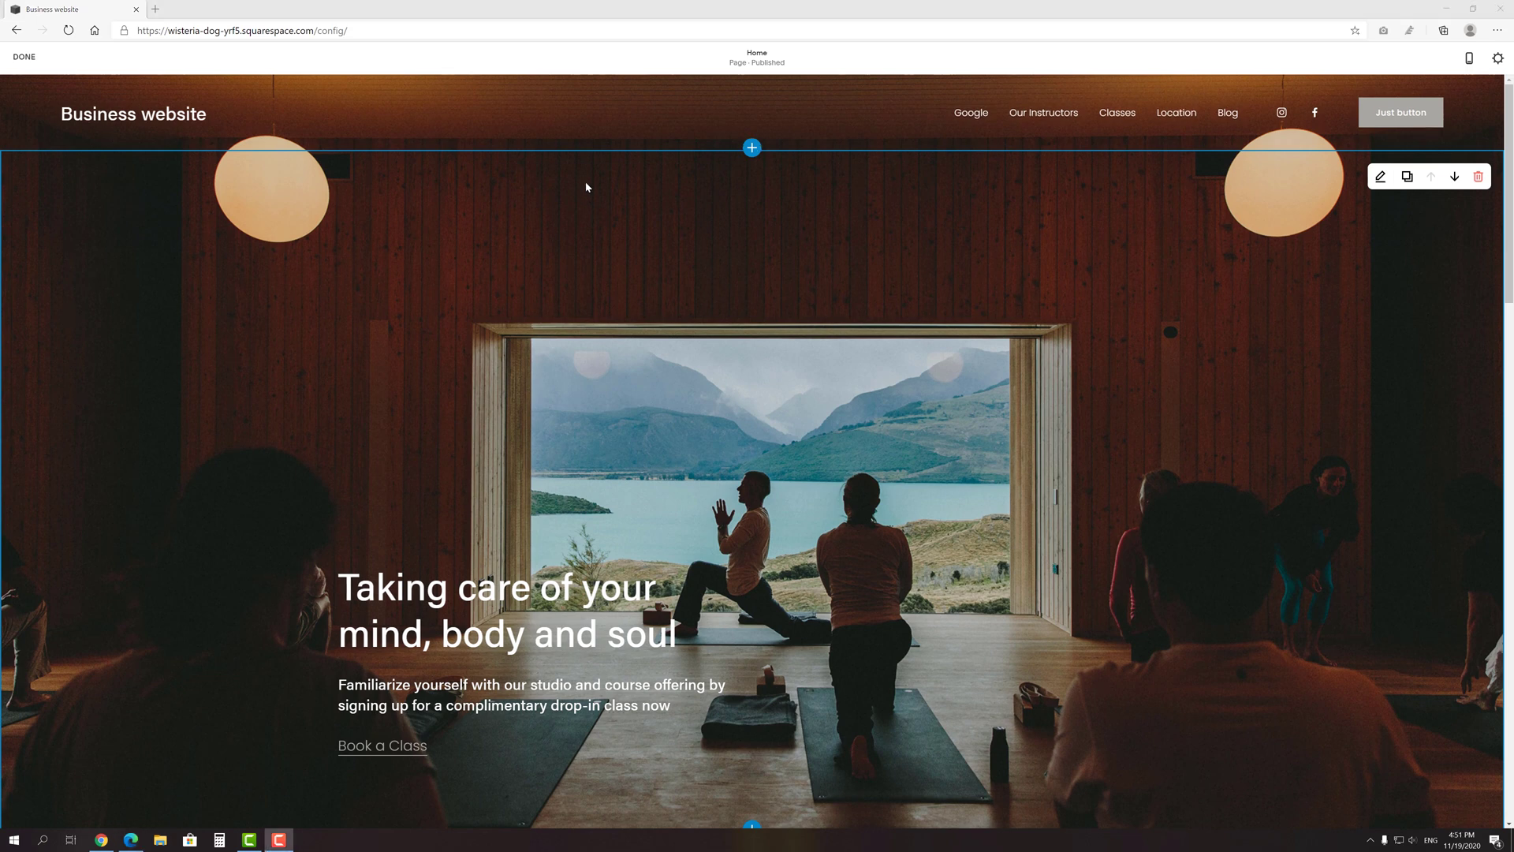
Open the home page's hero section for editing and look through its format, background and color theme options.
left_click(1378, 177)
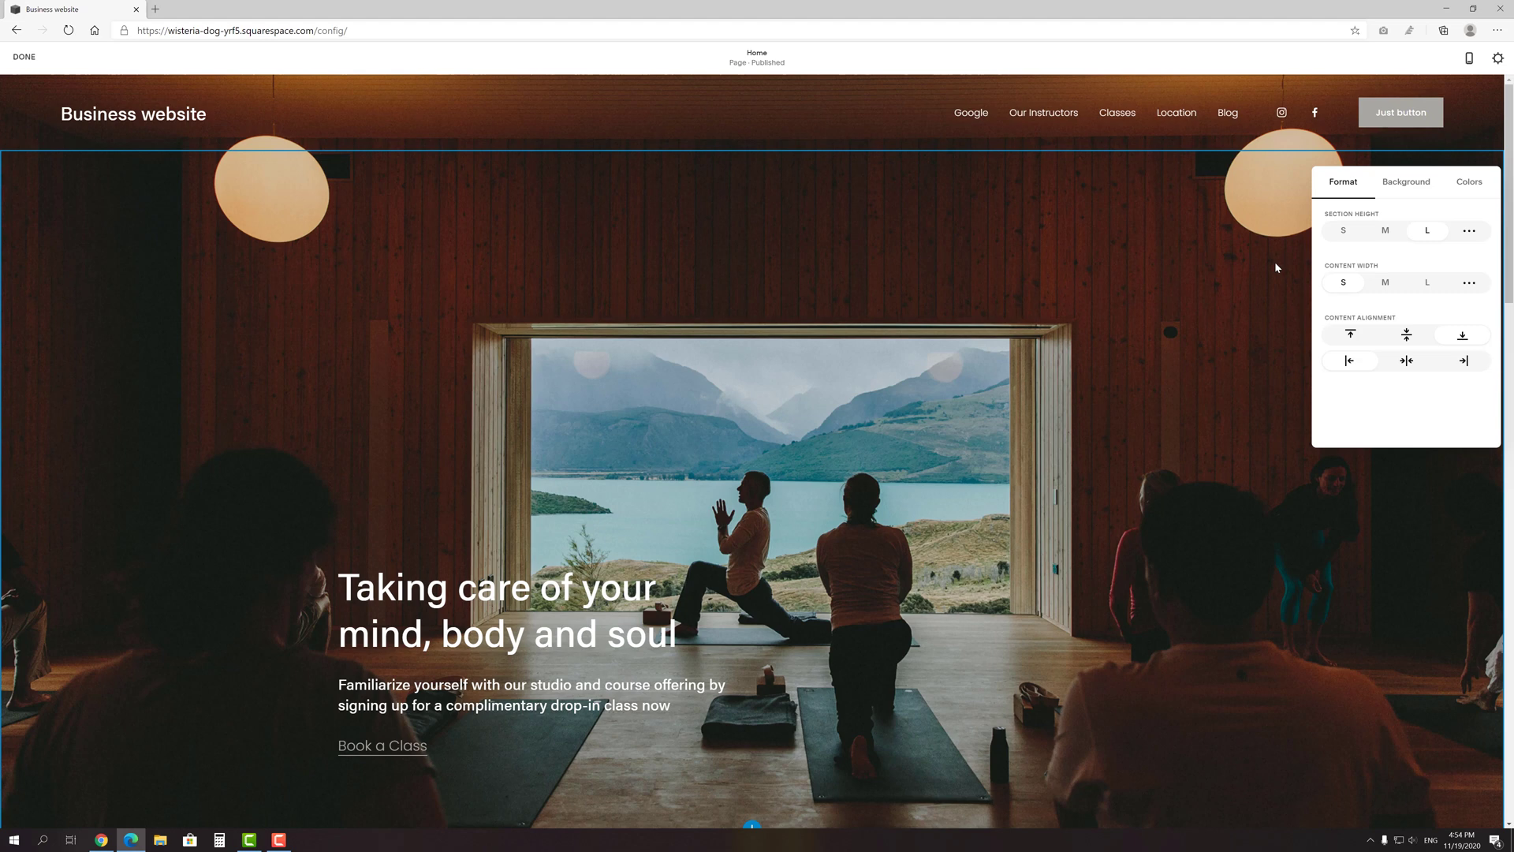
left_click(1407, 184)
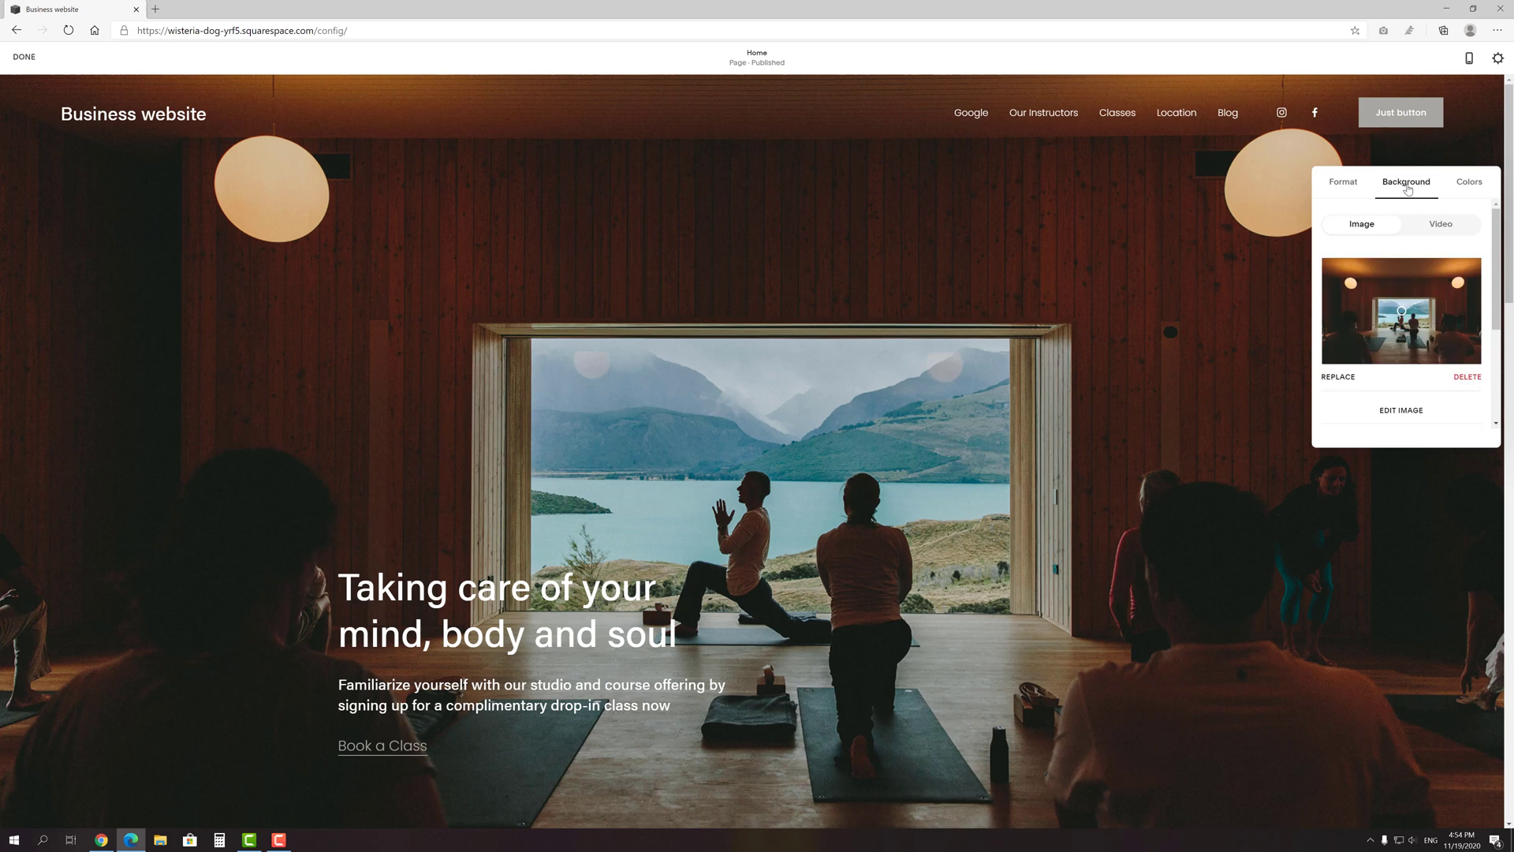
left_click(1471, 187)
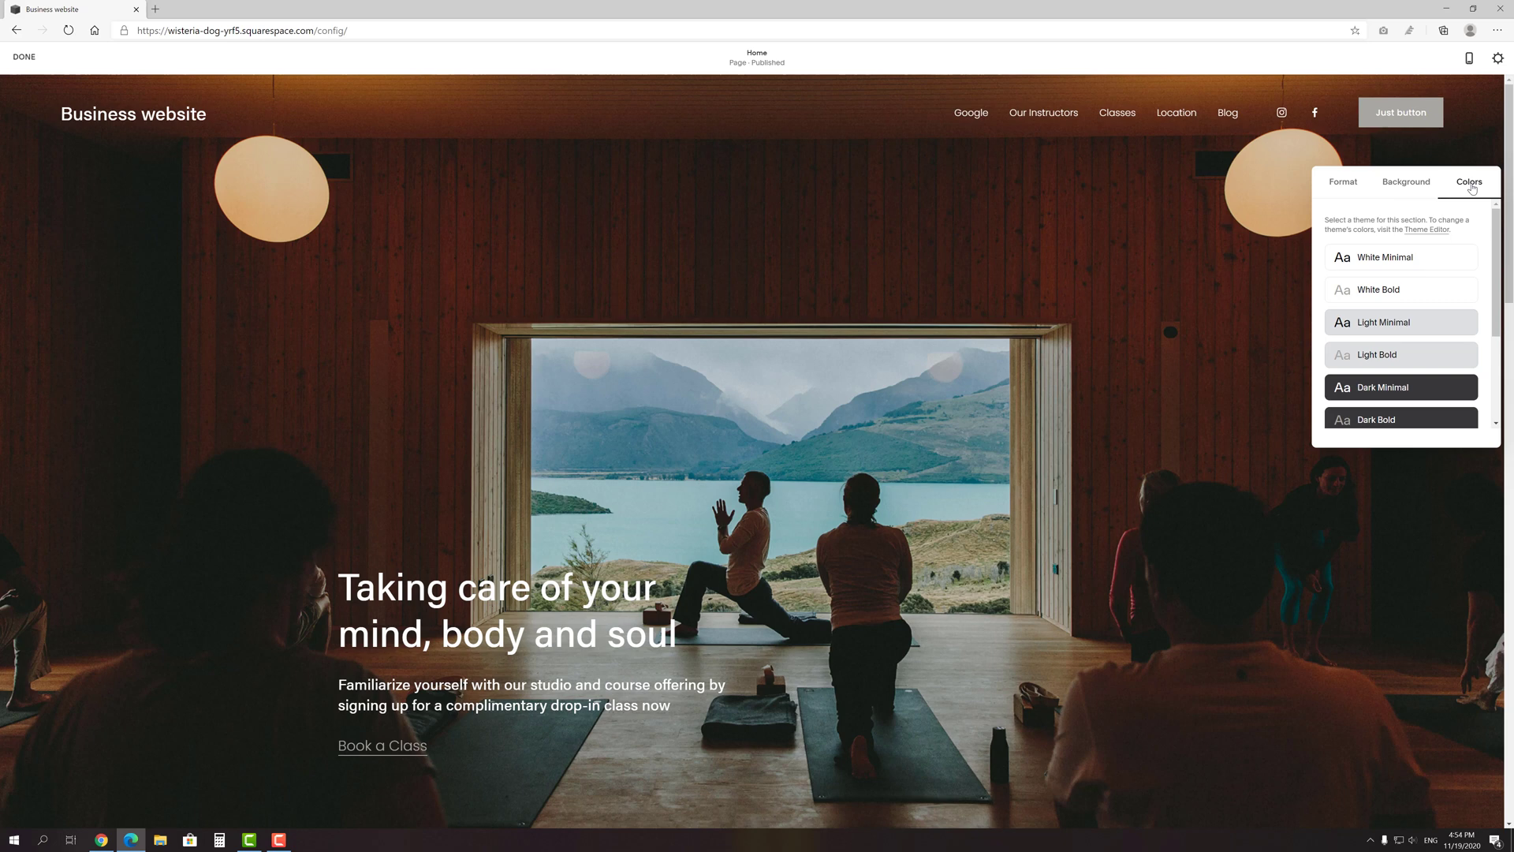
left_click(1345, 186)
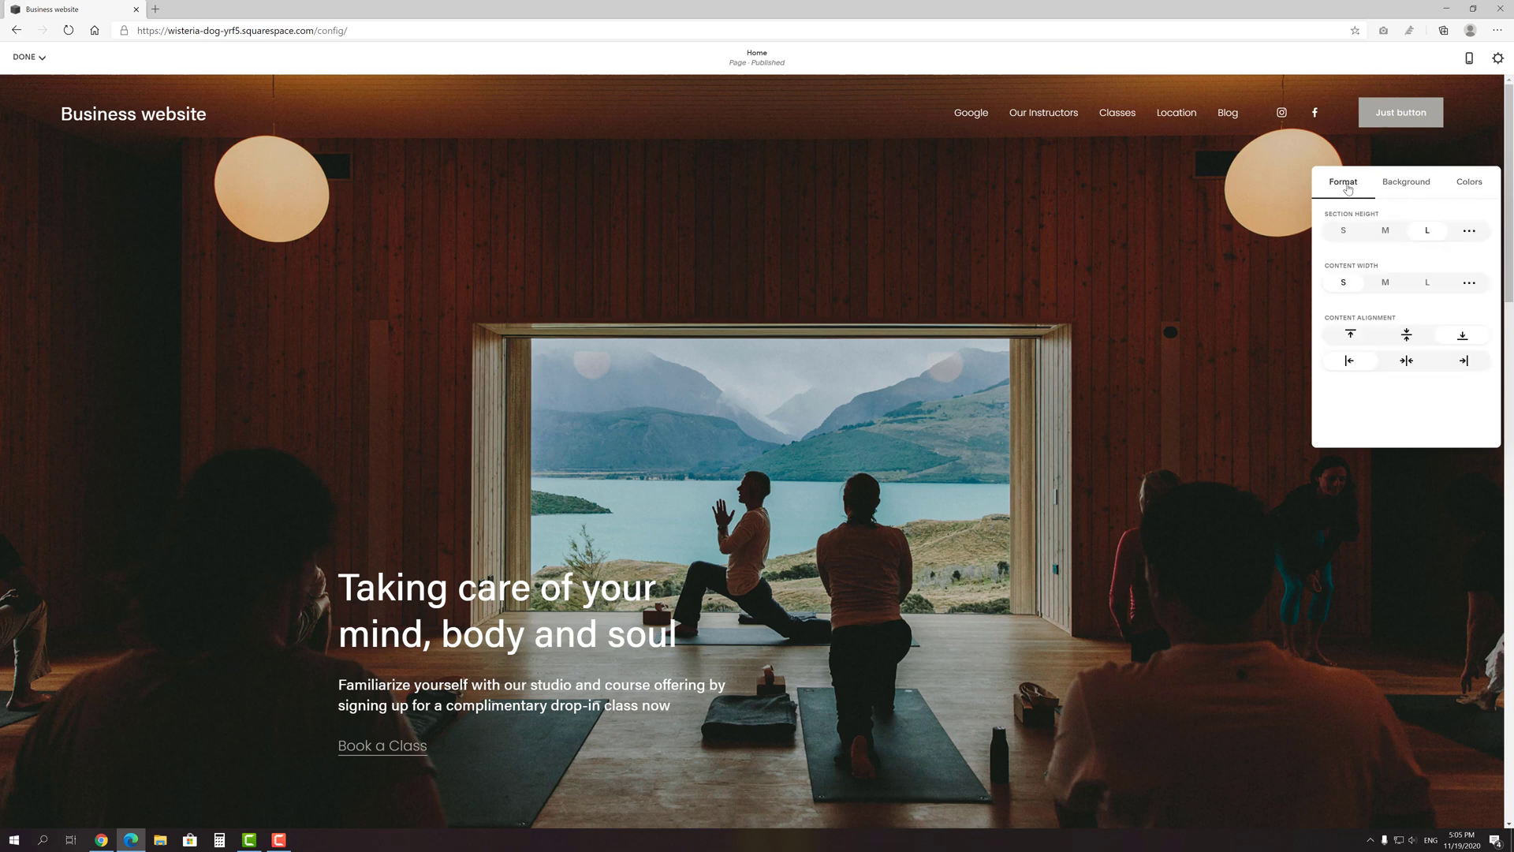
Try the medium and custom heights on the hero section and set its section height to S.
left_click(1343, 230)
left_click(1385, 230)
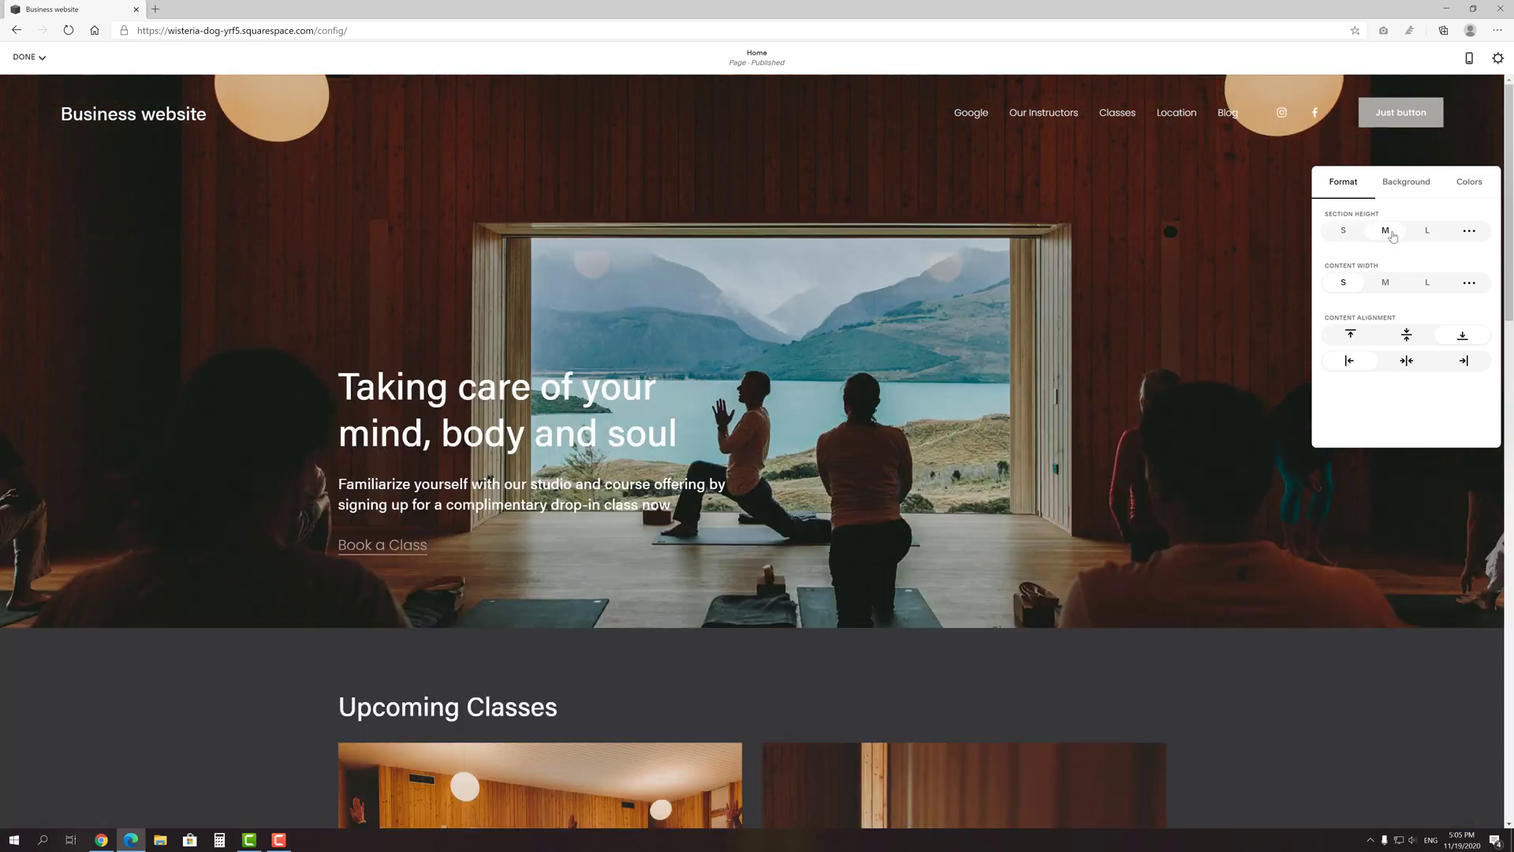
left_click(1465, 233)
left_click_drag(1373, 257, 1338, 258)
left_click(1346, 235)
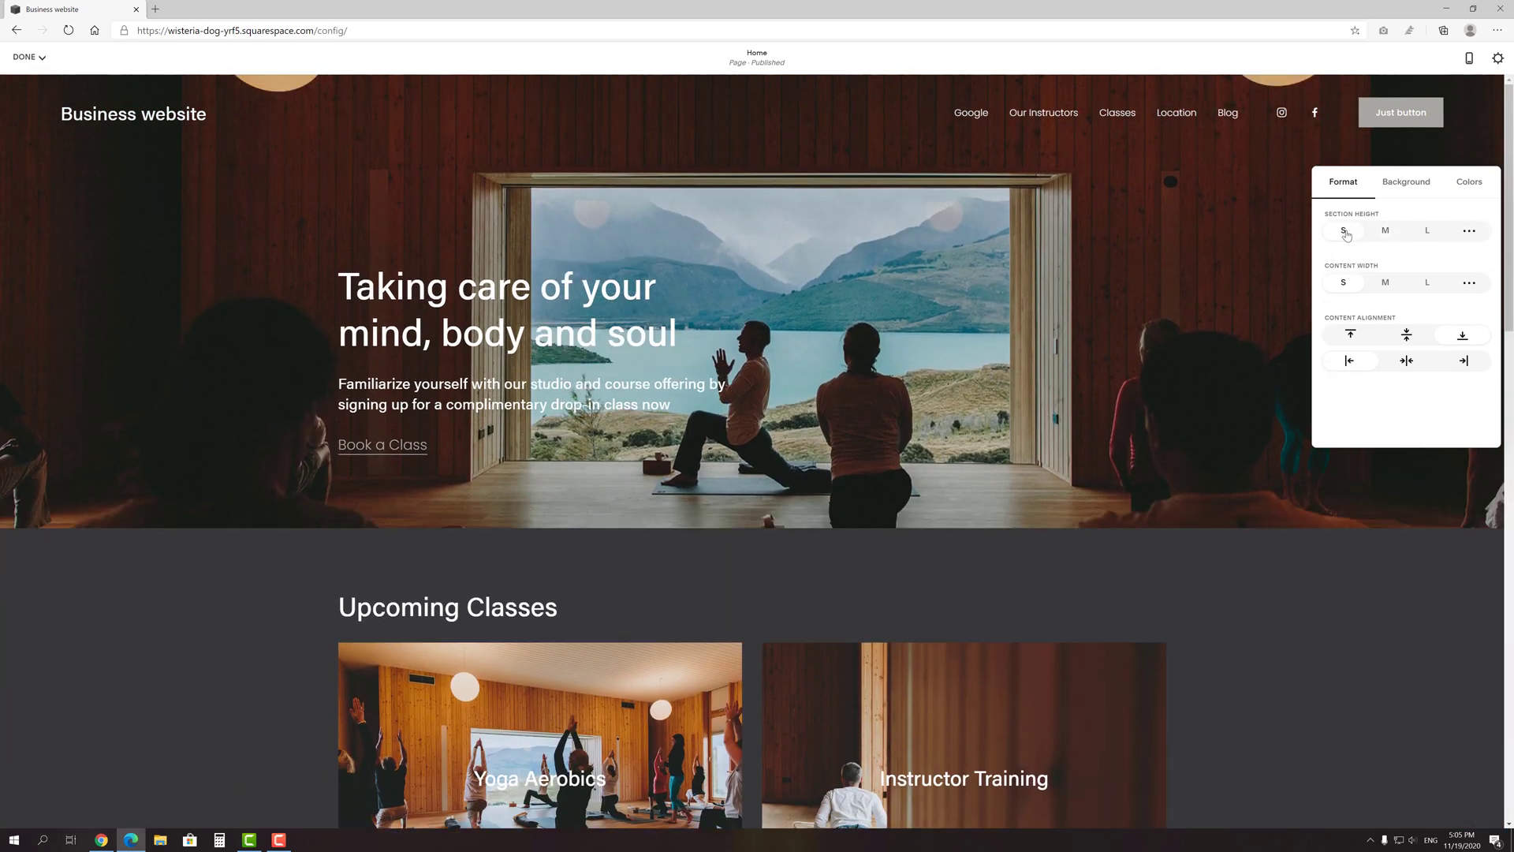
Delete the hero section's background image and replace it with the overhead café photo from the imported images.
left_click(1407, 190)
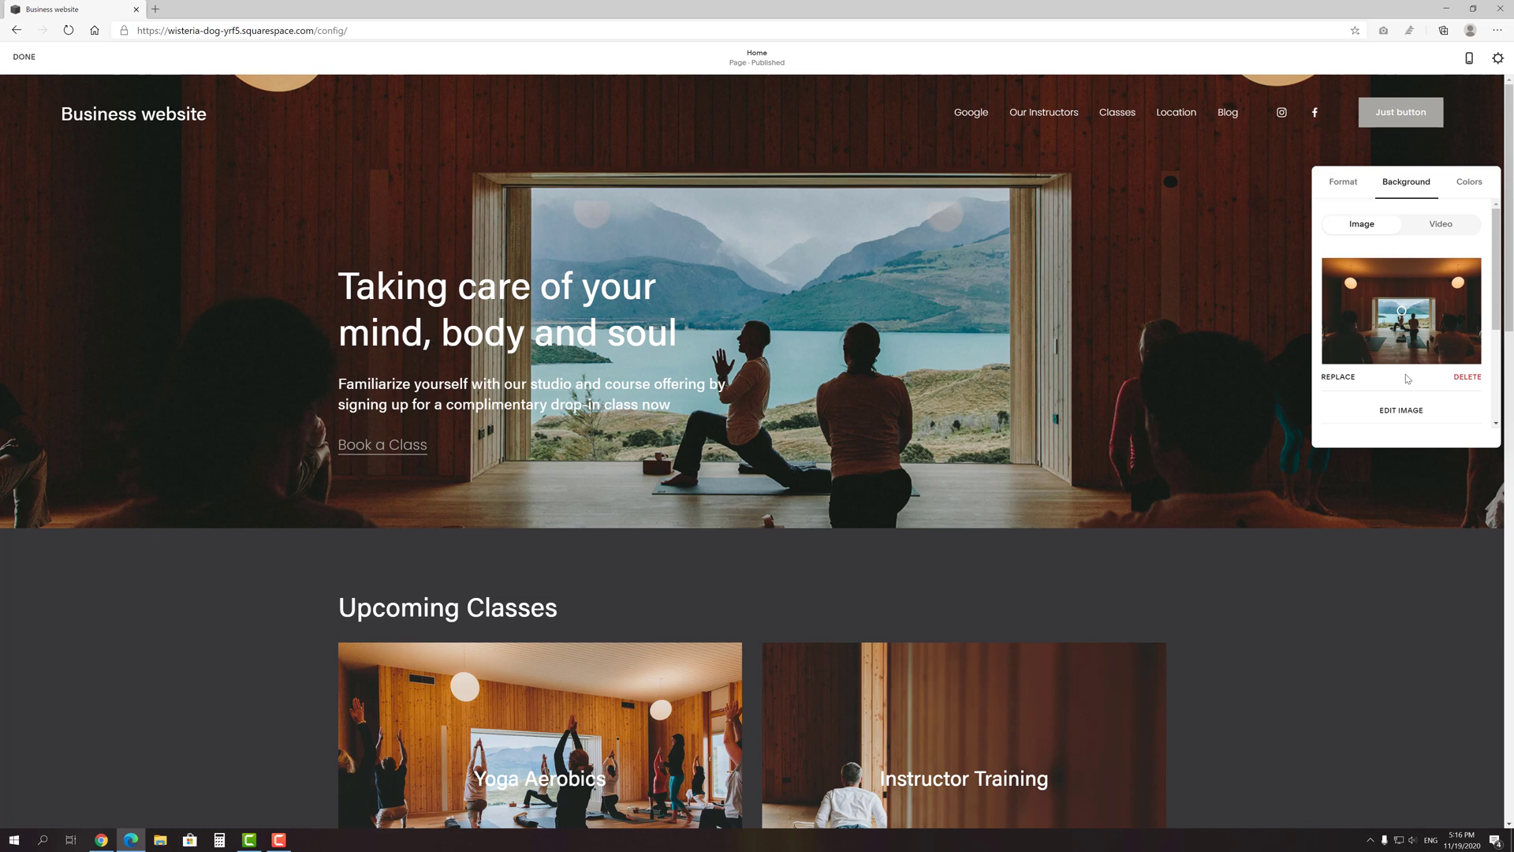
left_click(1467, 377)
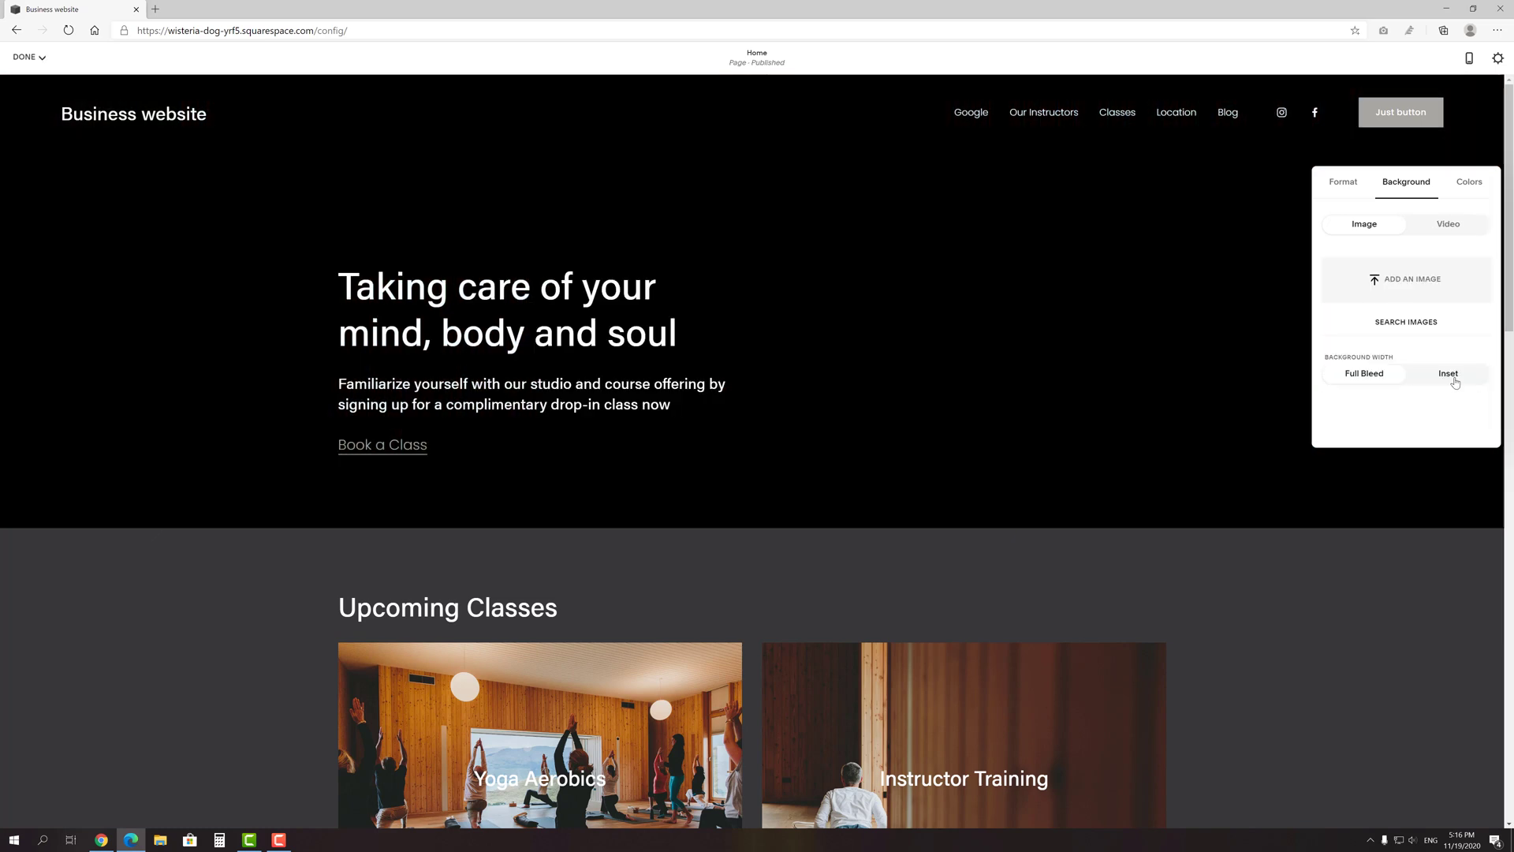
left_click(1416, 327)
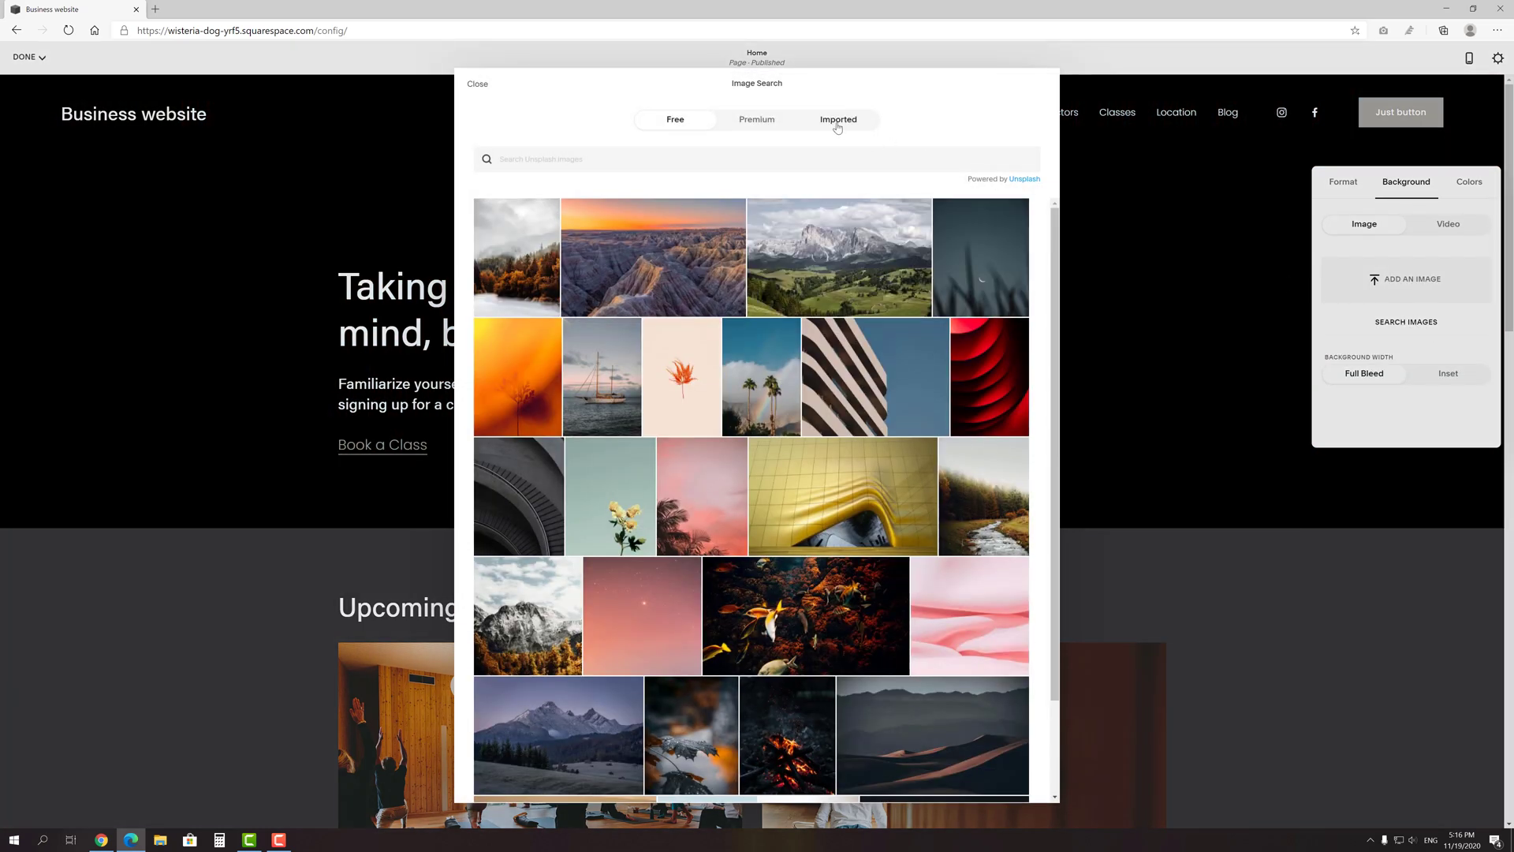
left_click(838, 122)
left_click(575, 212)
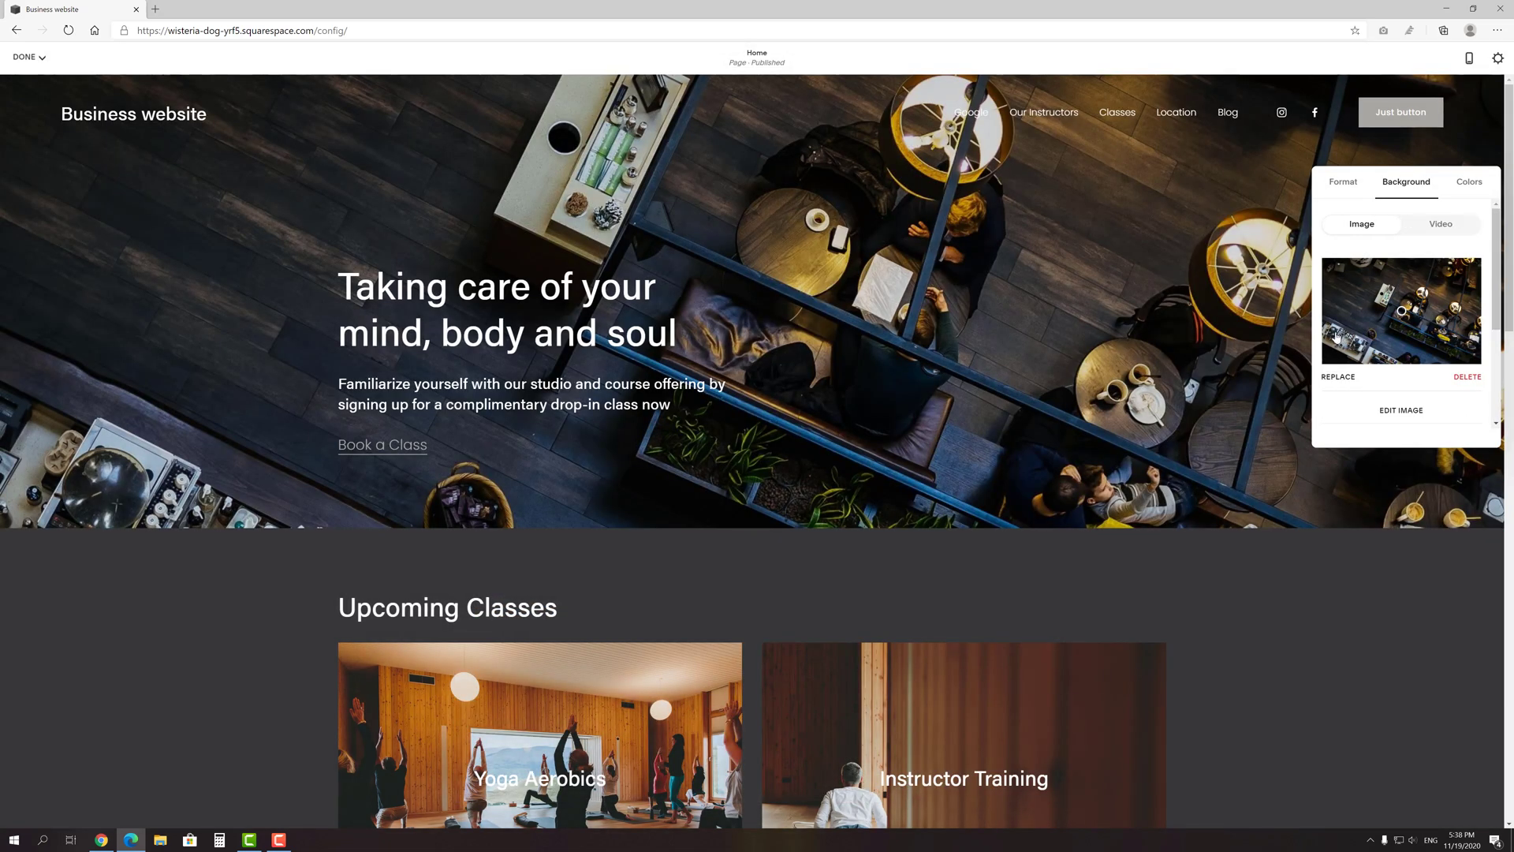
Rewrite subheading: "Our Restaurant has been successfully owned and operated since 1997 and welcomes you to drop by and join the locals in our fun and friendly atmosphere.".
left_click(684, 406)
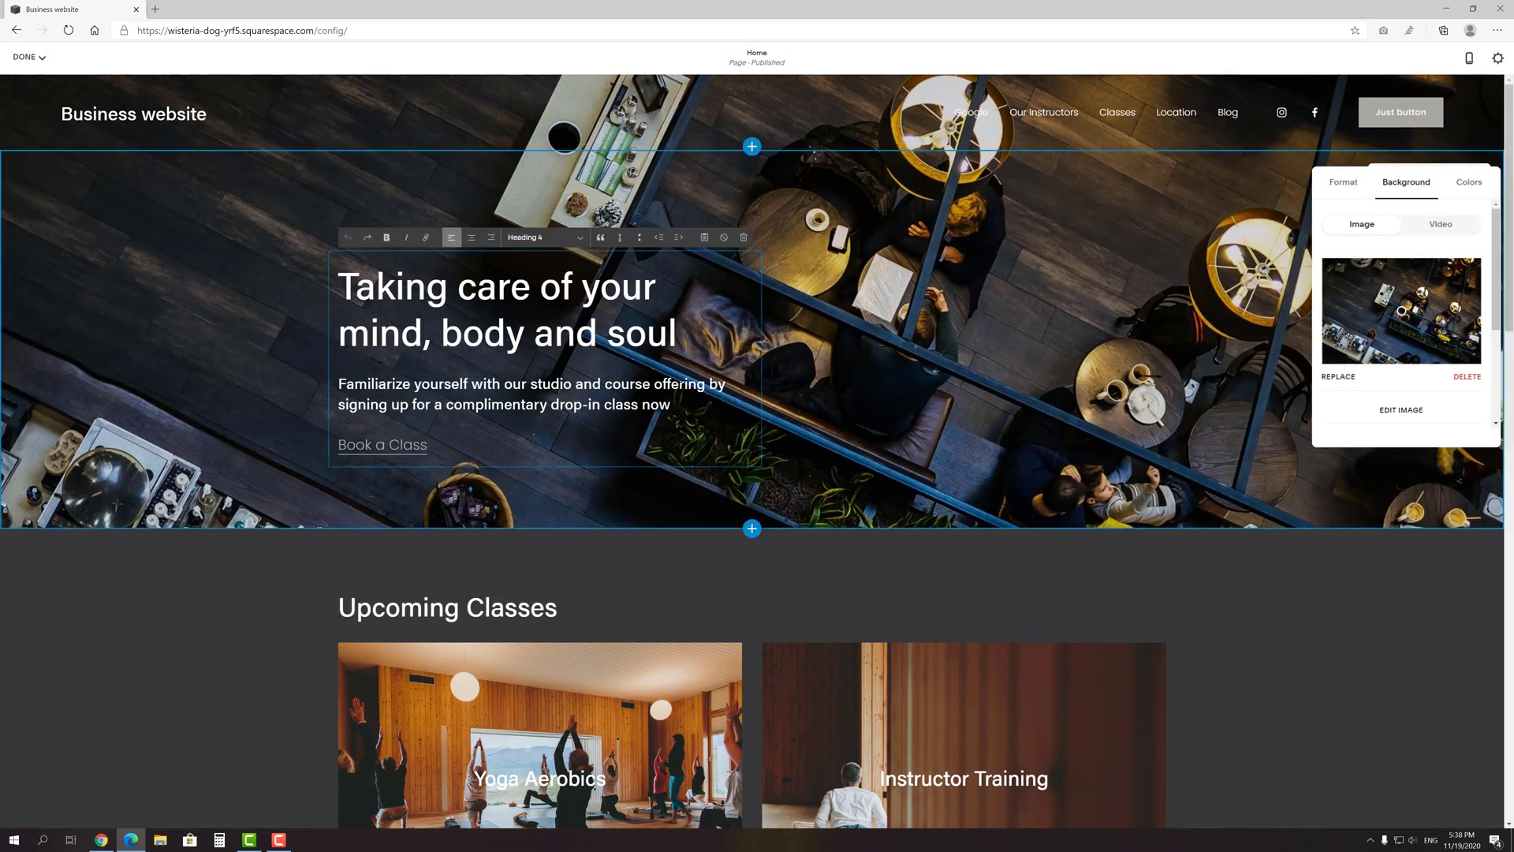
left_click_drag(684, 405, 330, 362)
type("Our Restaurant has been successfully owned and operated since 1997 and welcomes you to drop by and join the locals in our fun and friendly atmosphere.")
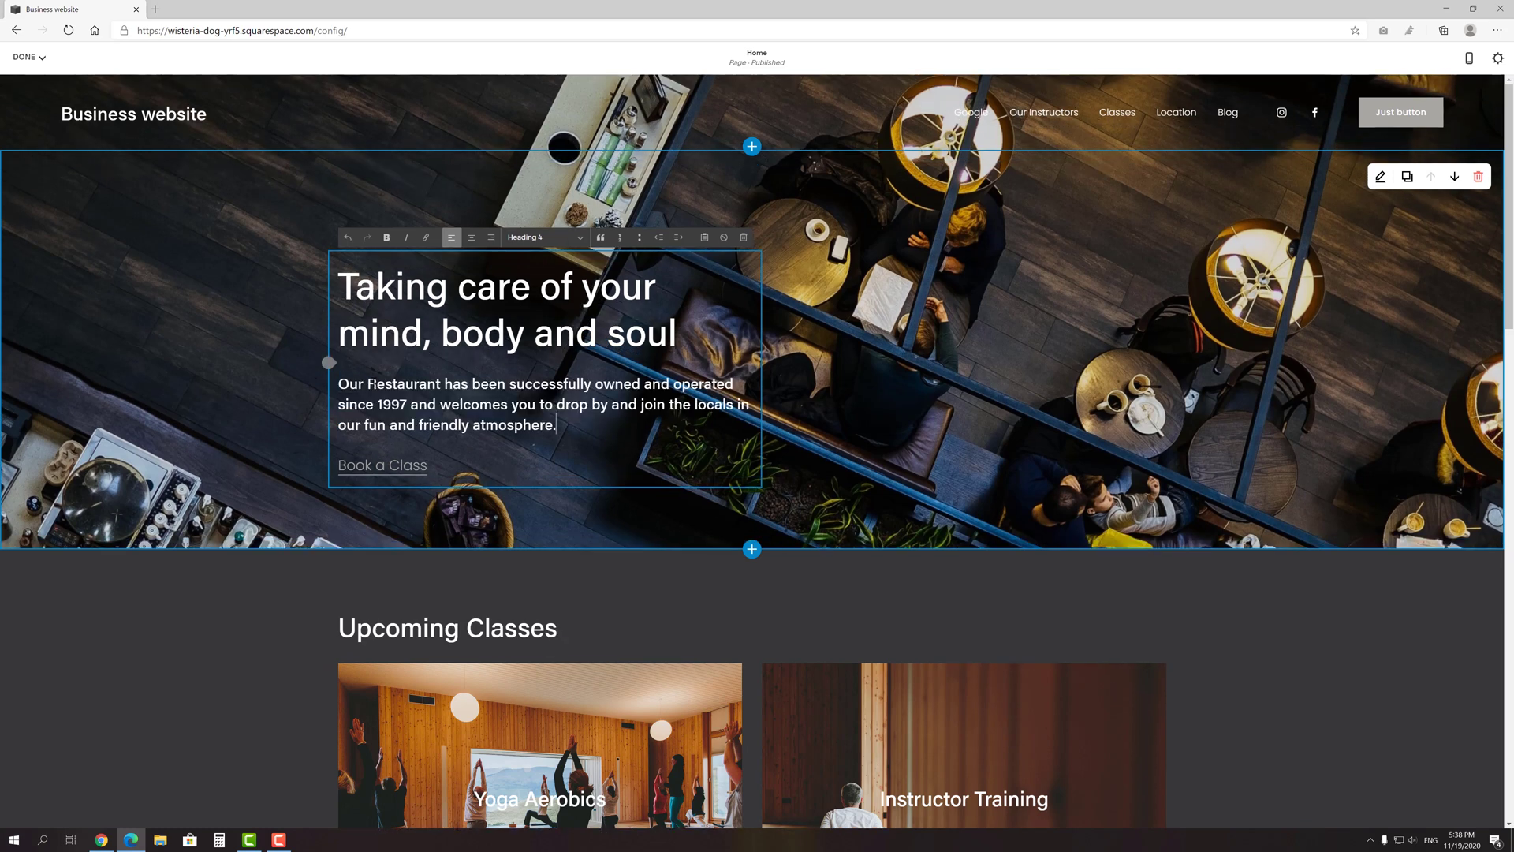
Replace the hero section's large heading "Taking care of your mind, body and soul" with "You're welcome!".
left_click_drag(331, 272, 681, 334)
type("You're wel")
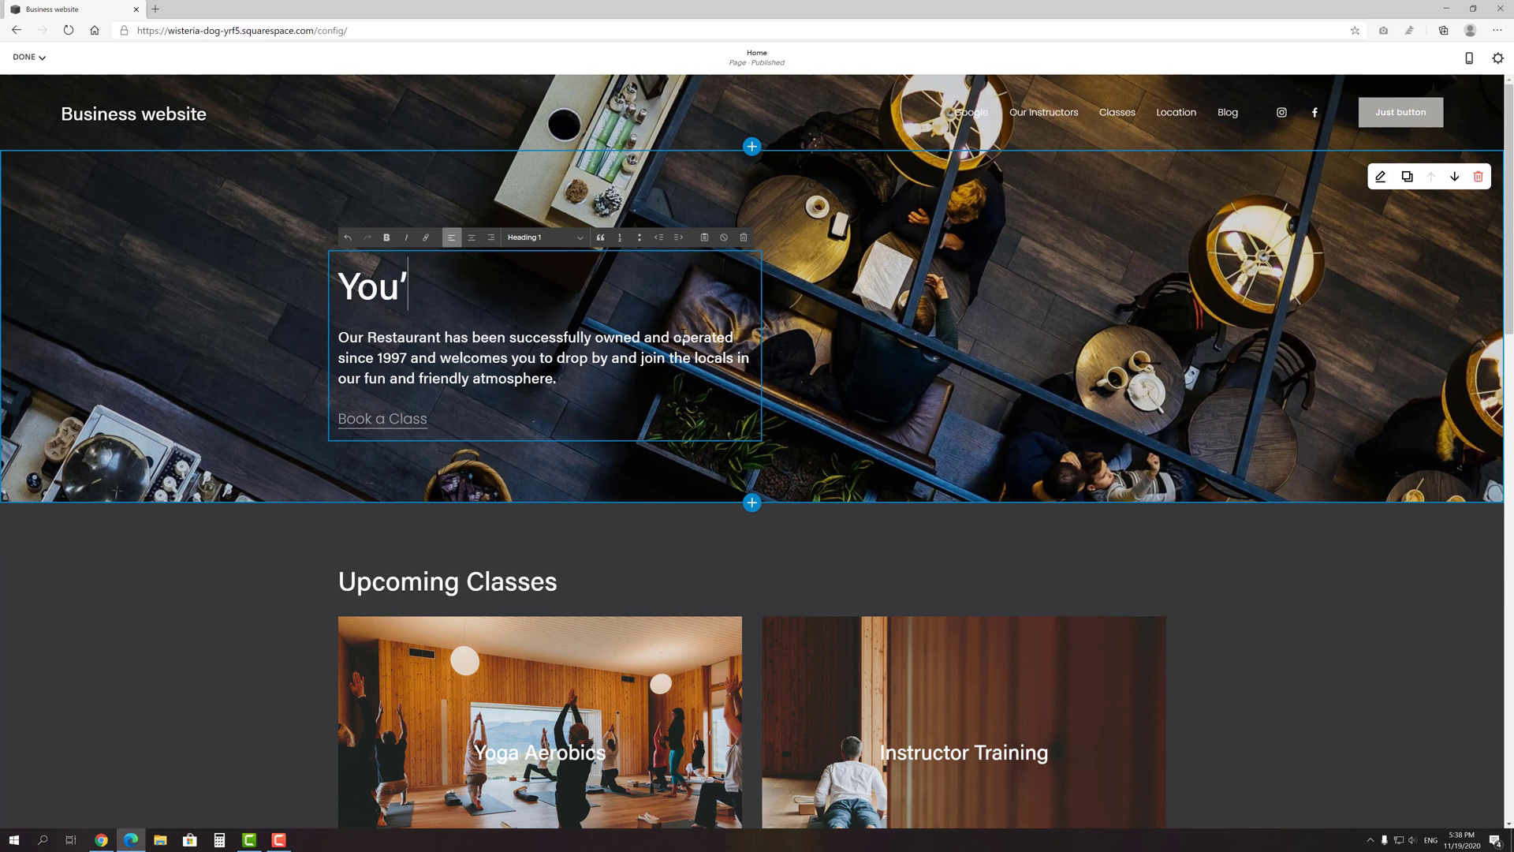
type("come!")
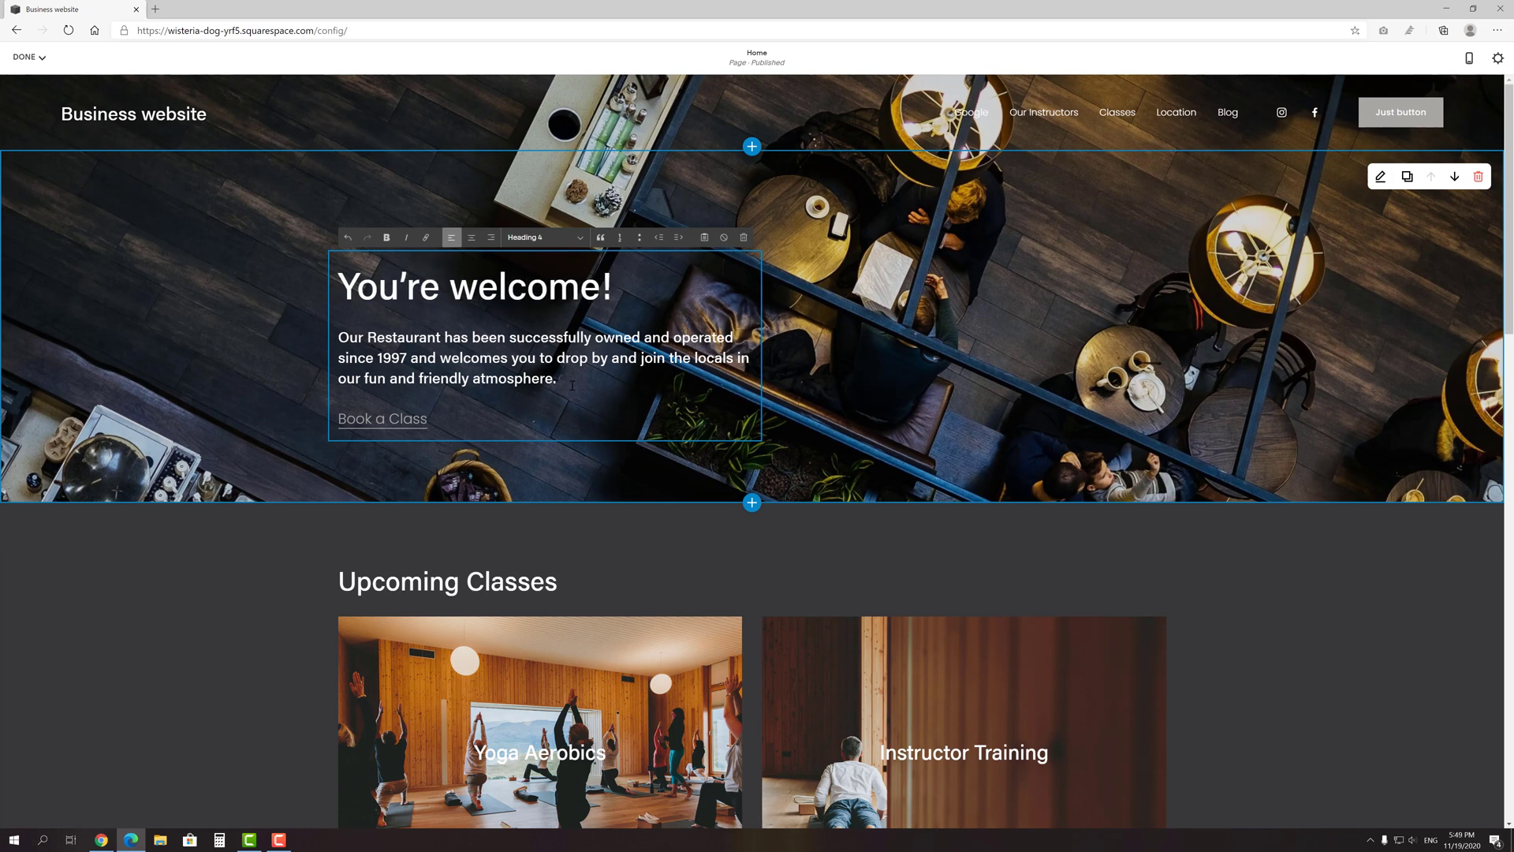
Change the hero link's text to "Book a table", check its page link settings and apply, keeping the /book-a-class target.
left_click(418, 427)
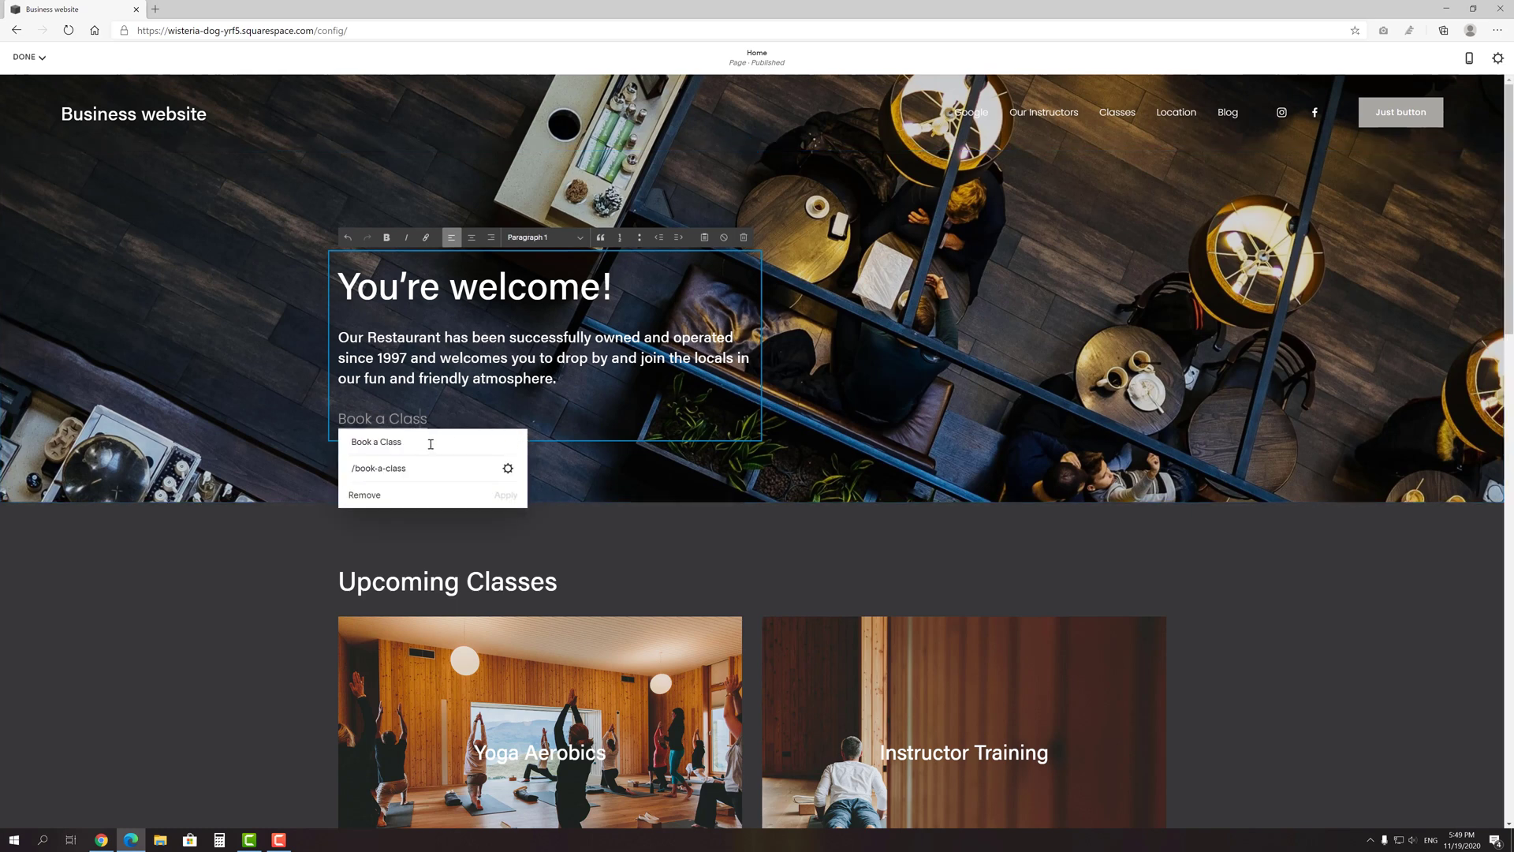
double_click(383, 443)
type("table")
left_click(509, 469)
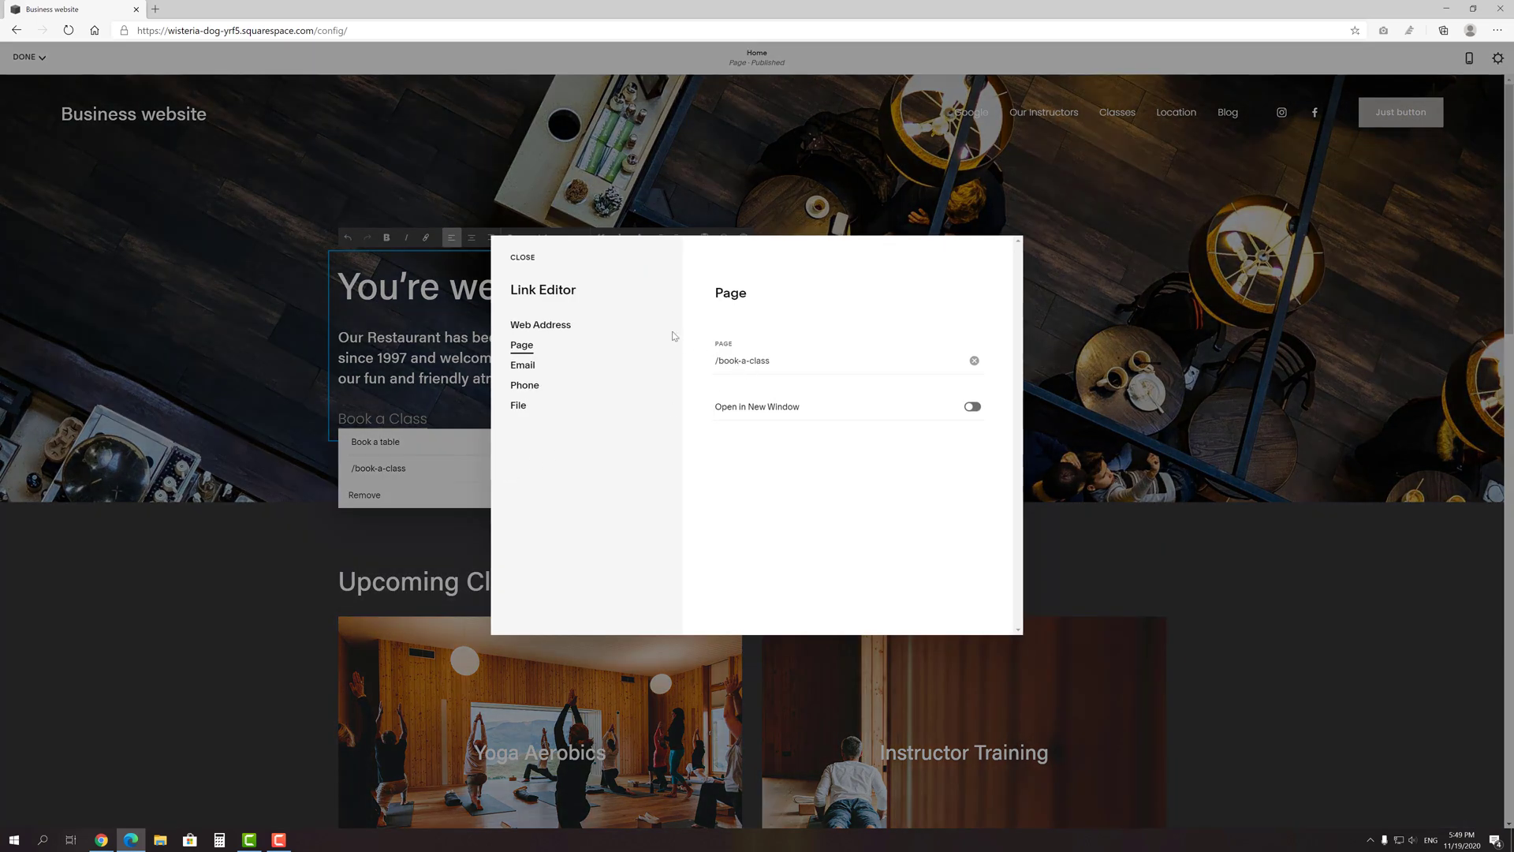
left_click(522, 257)
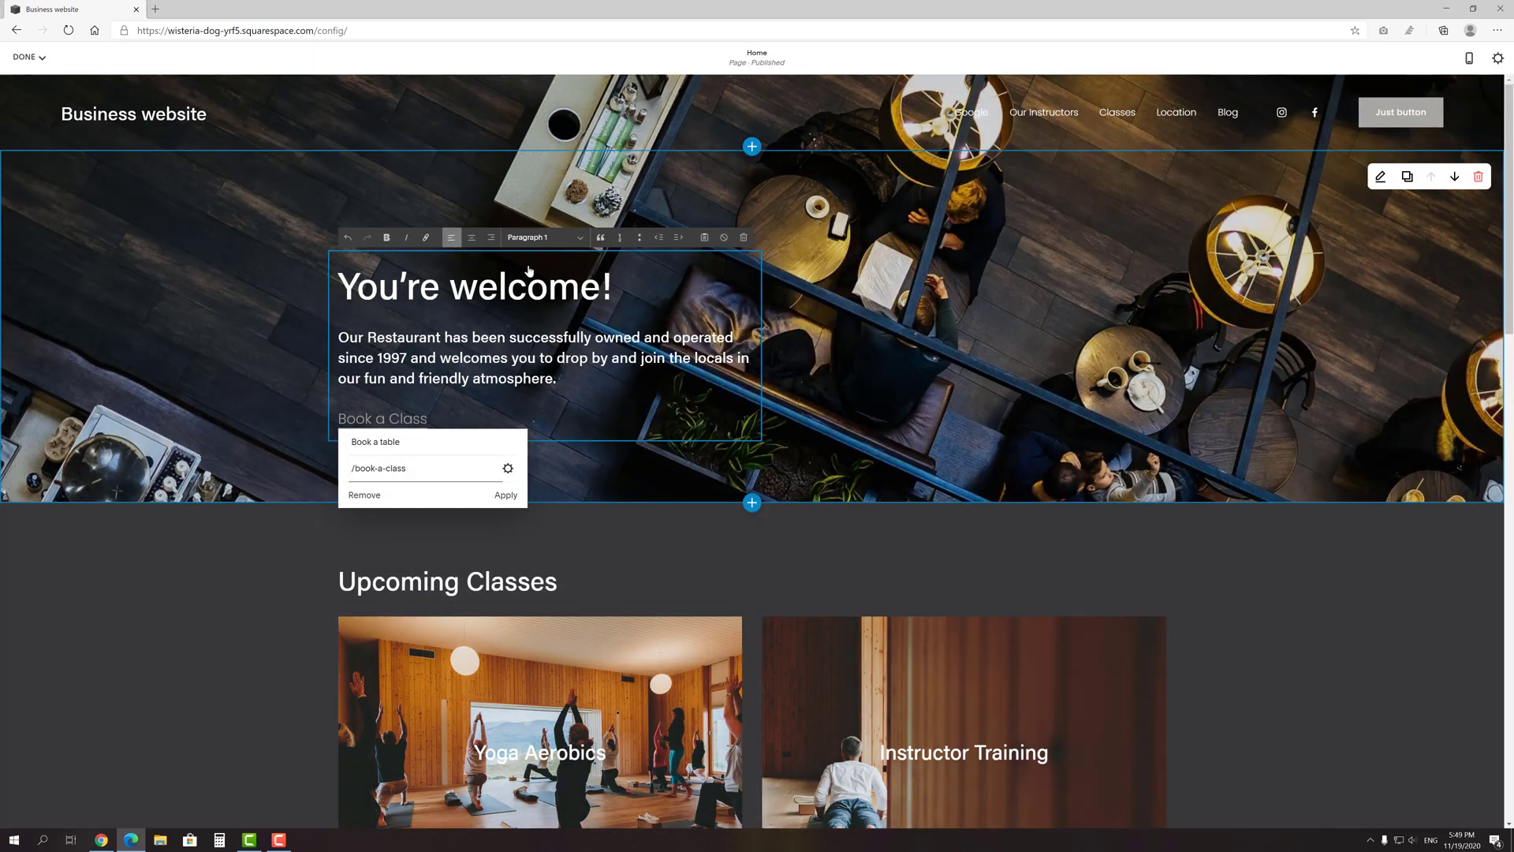
left_click(505, 497)
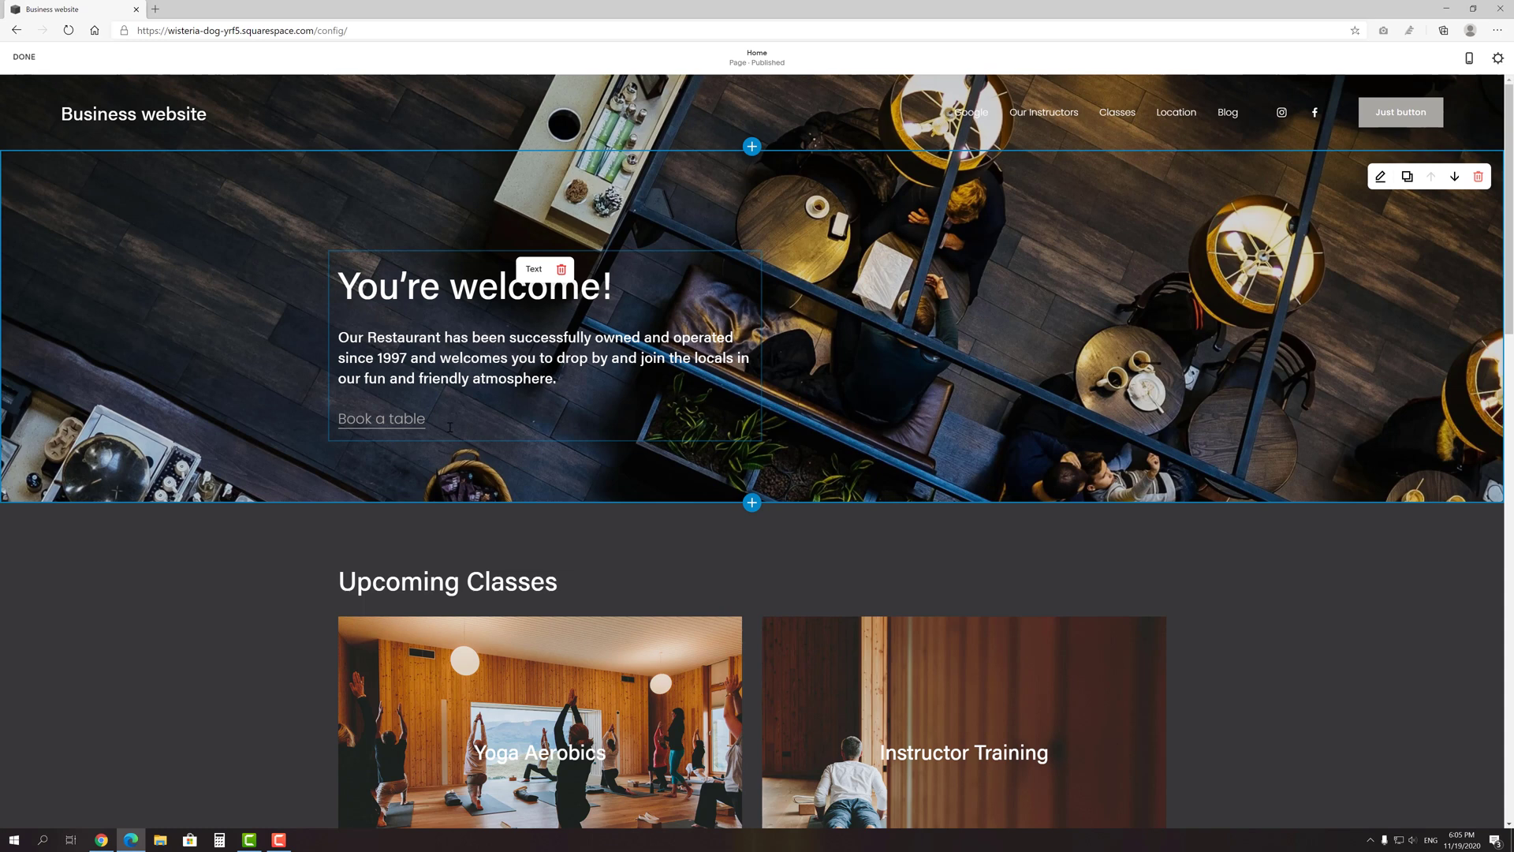
Browse the section templates and add the Menu template with an "Our Menu" title and three captioned food photos below the hero section.
left_click(751, 502)
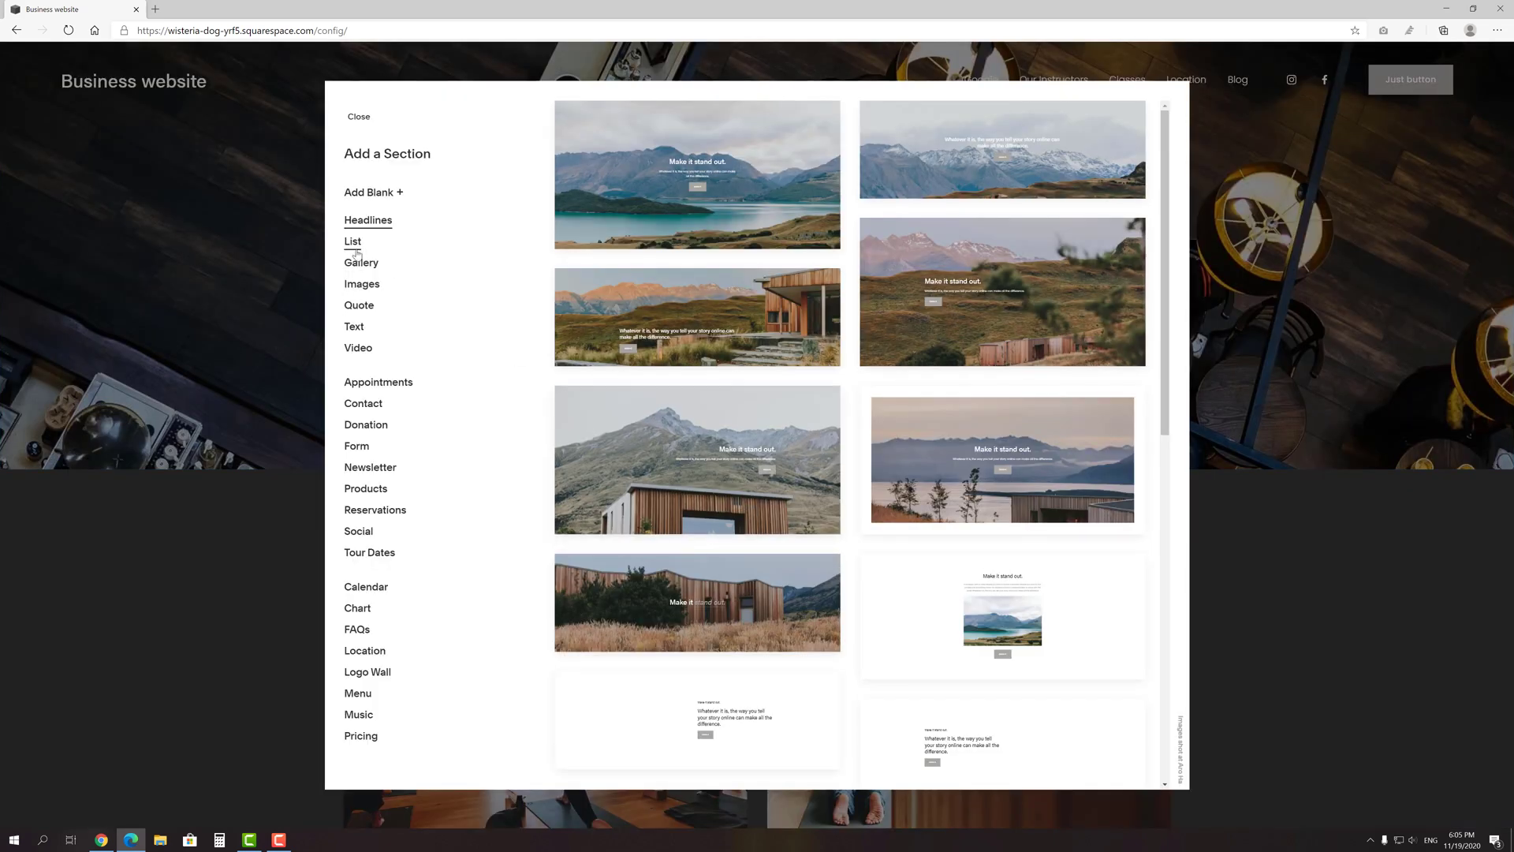
left_click(355, 248)
left_click(355, 265)
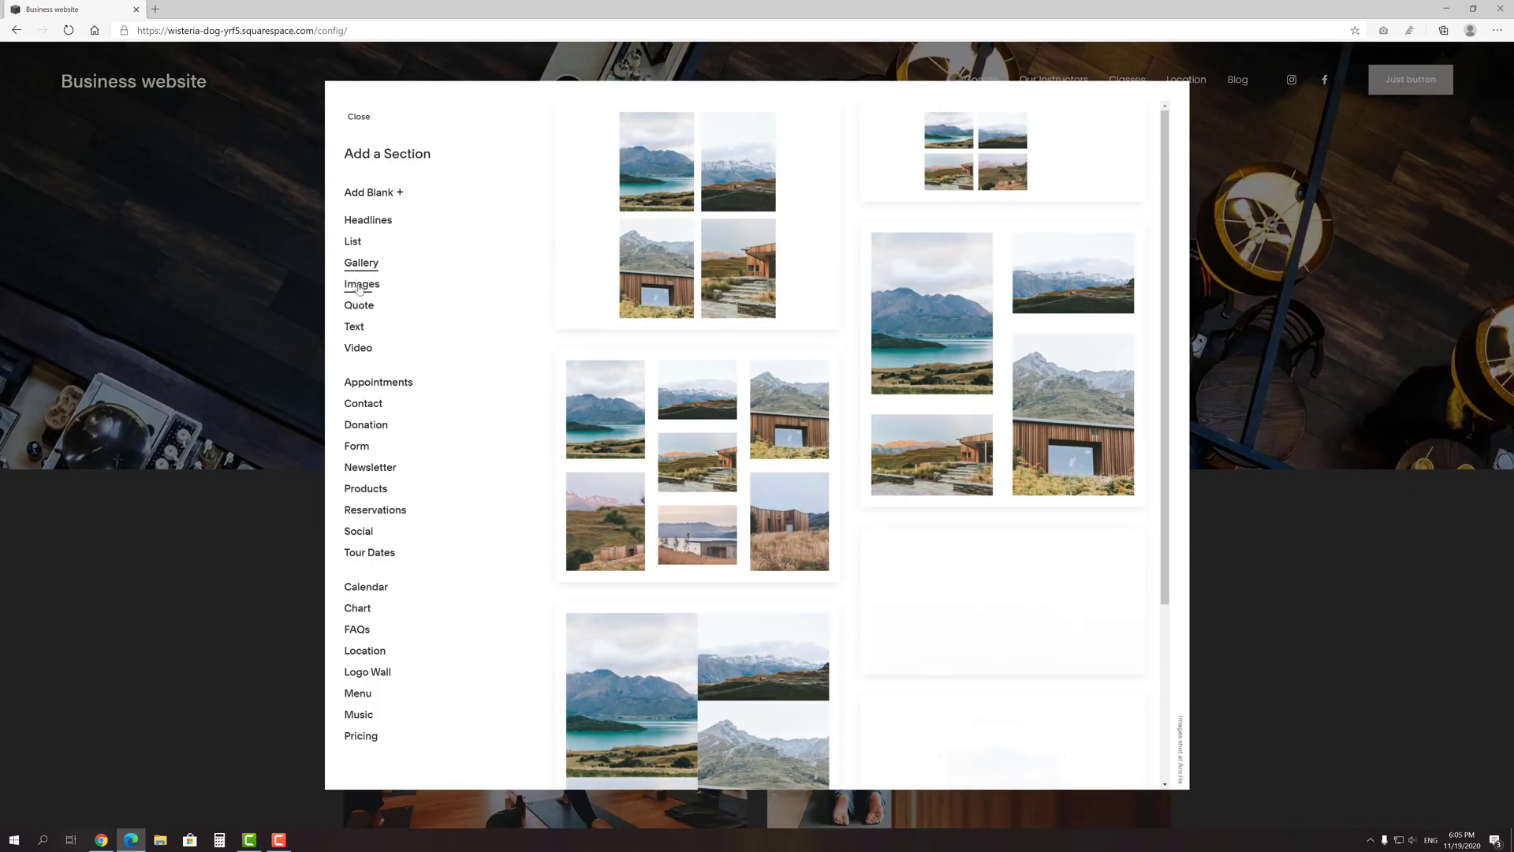
left_click(361, 285)
left_click(367, 309)
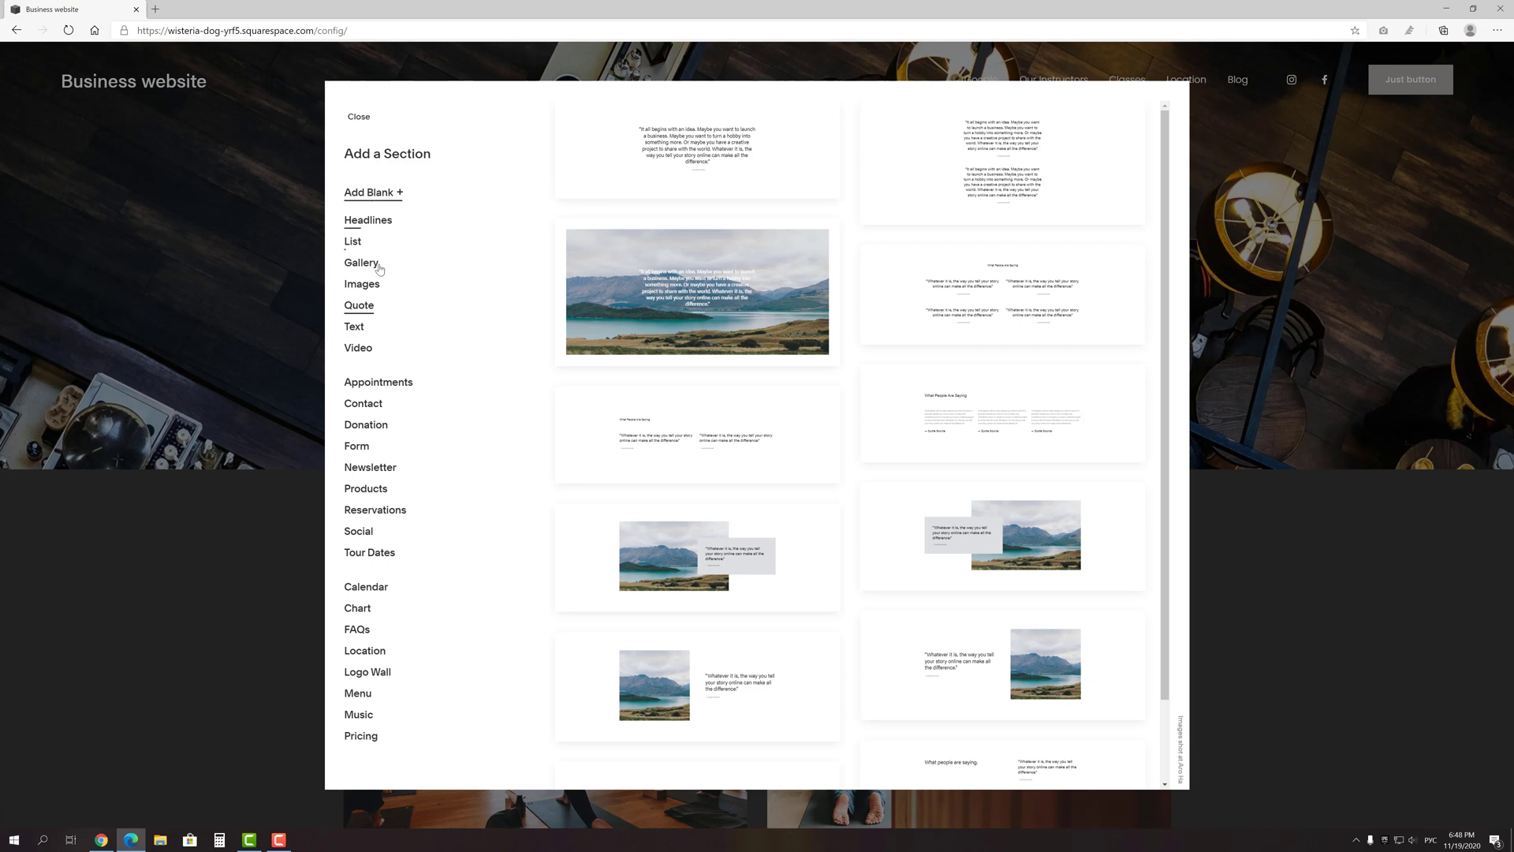
left_click(367, 691)
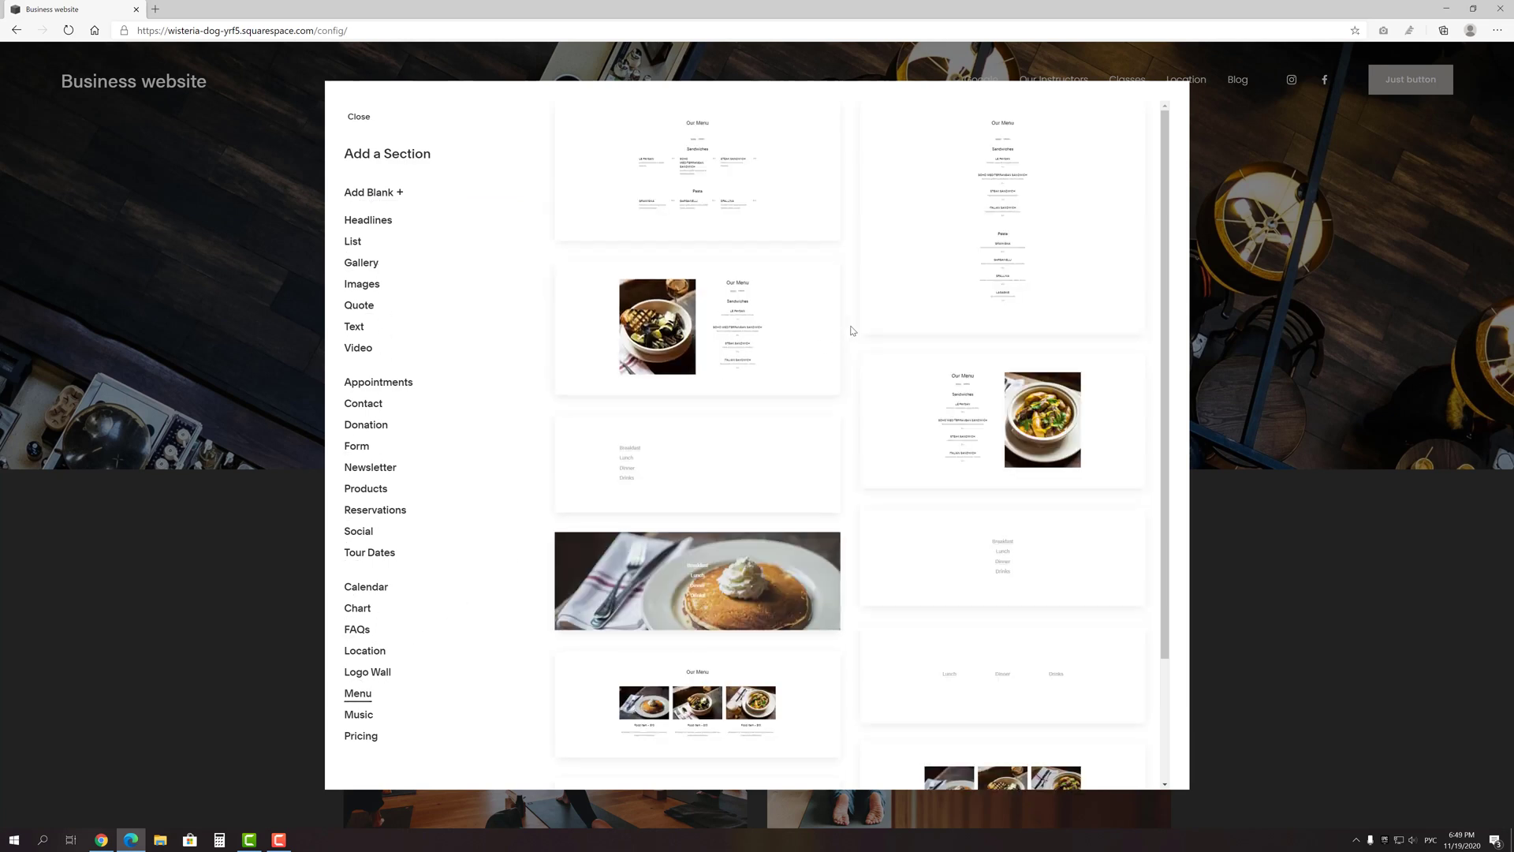
scroll(848, 331, "down", 2)
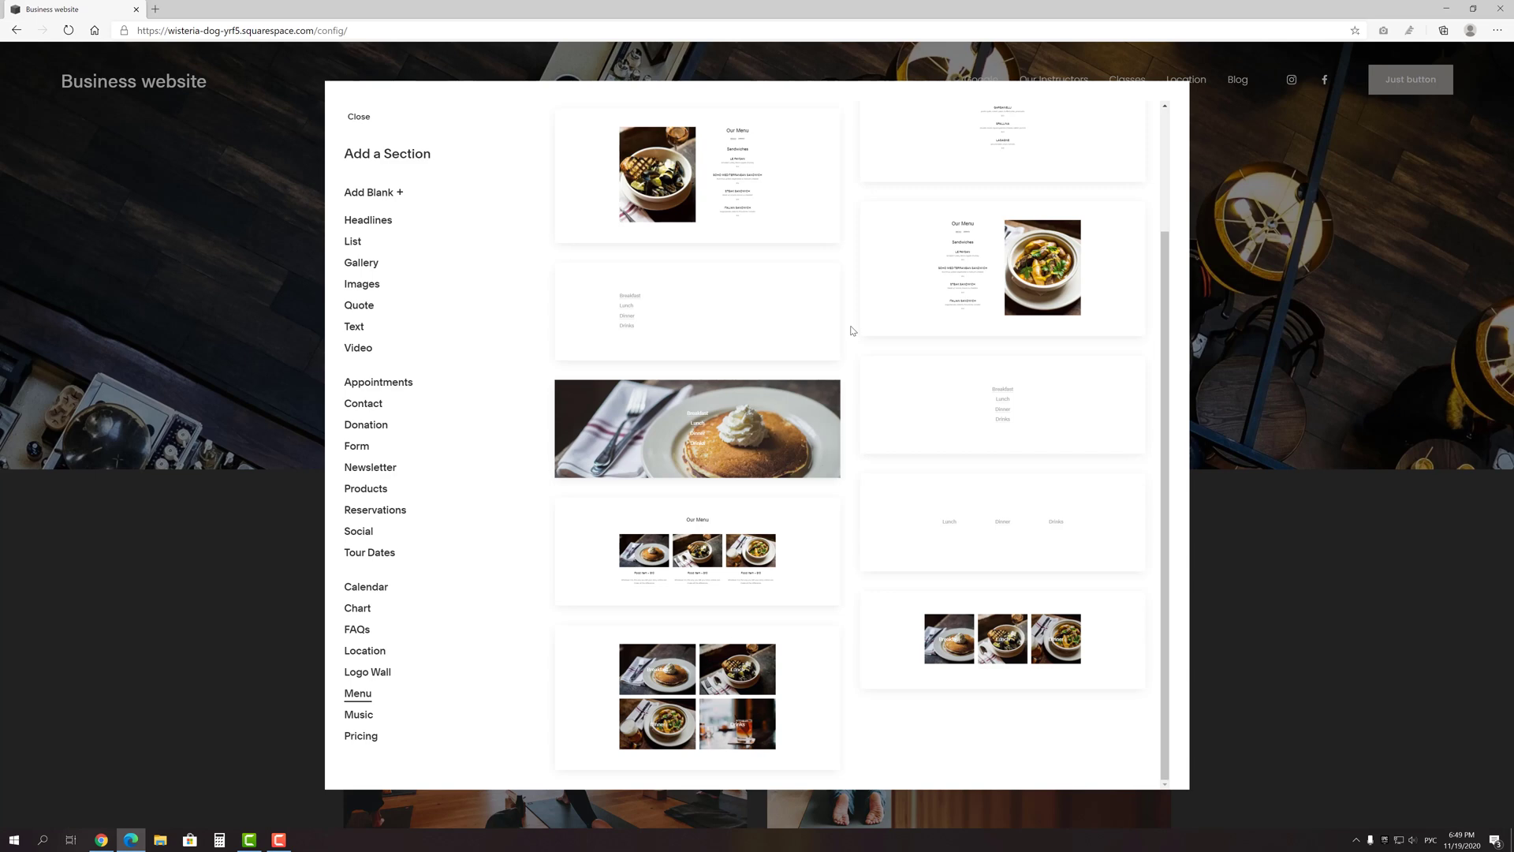
left_click(793, 546)
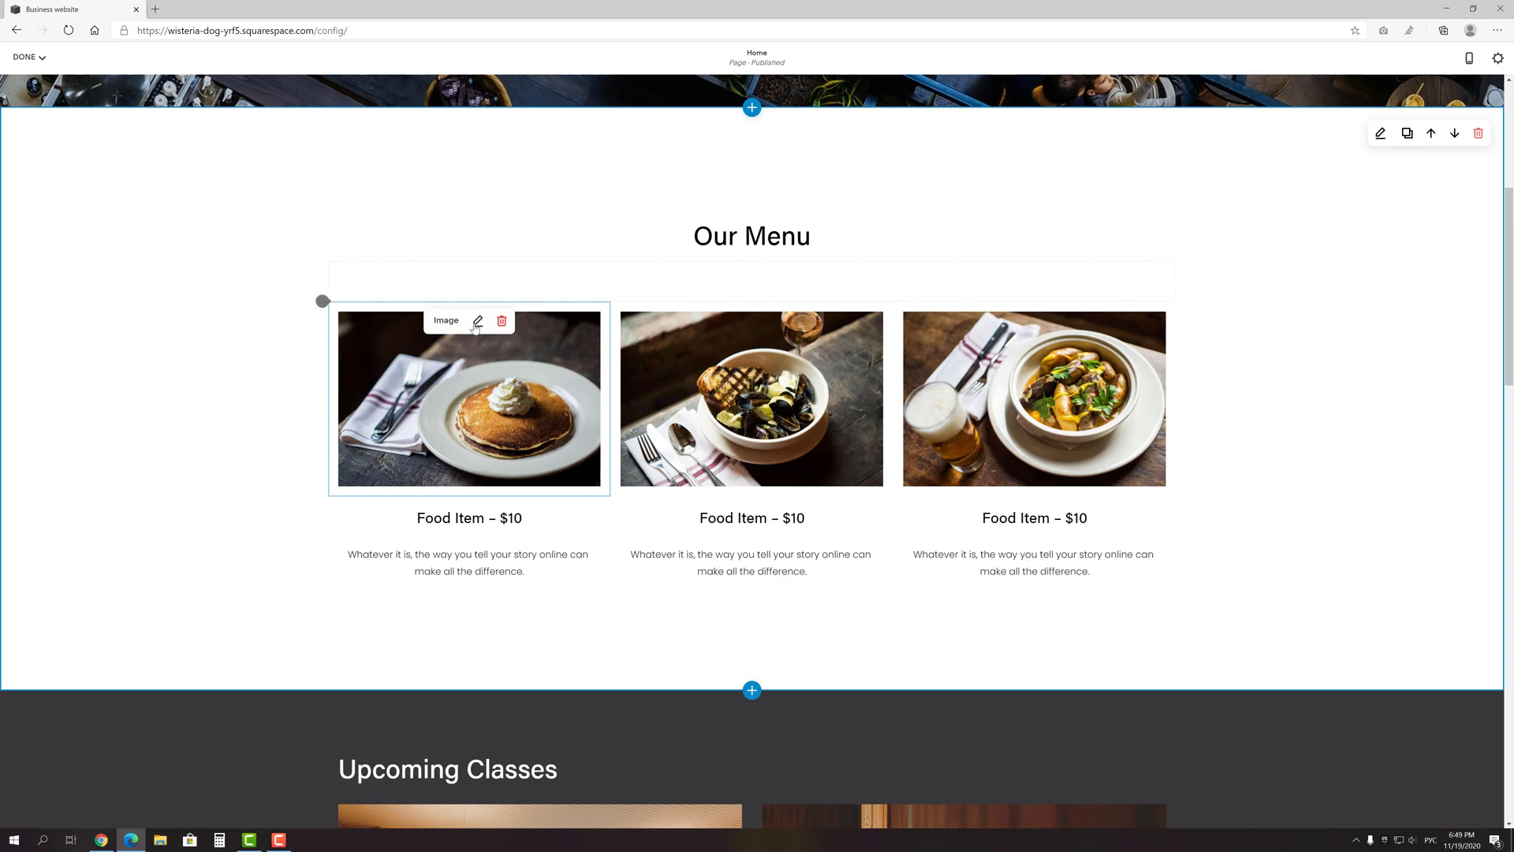
Try the Poster and Card layouts on the menu's pancake image and set its design to Inline.
left_click(478, 322)
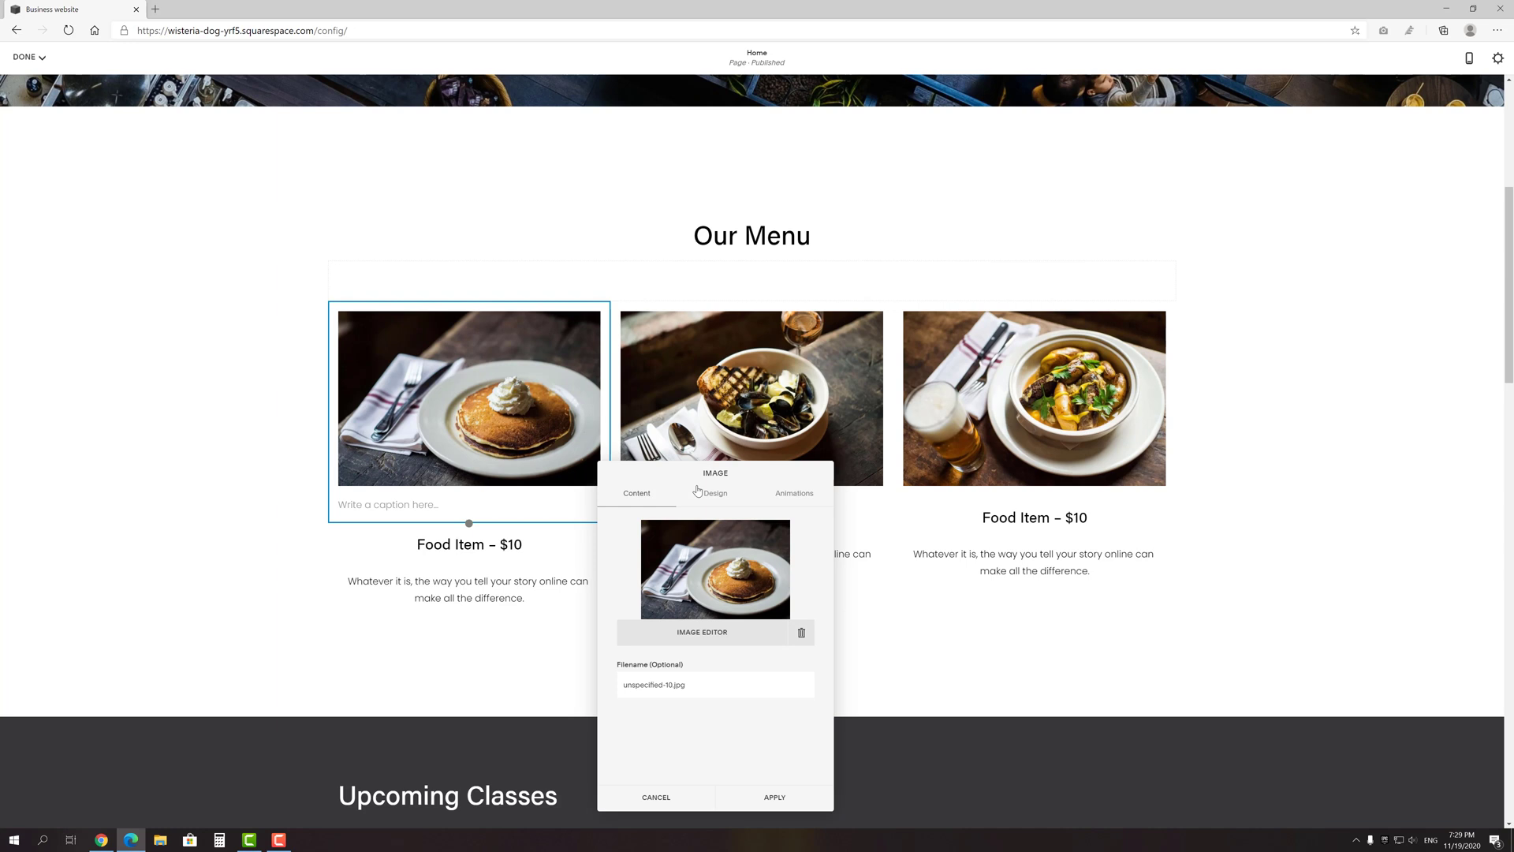
left_click(716, 494)
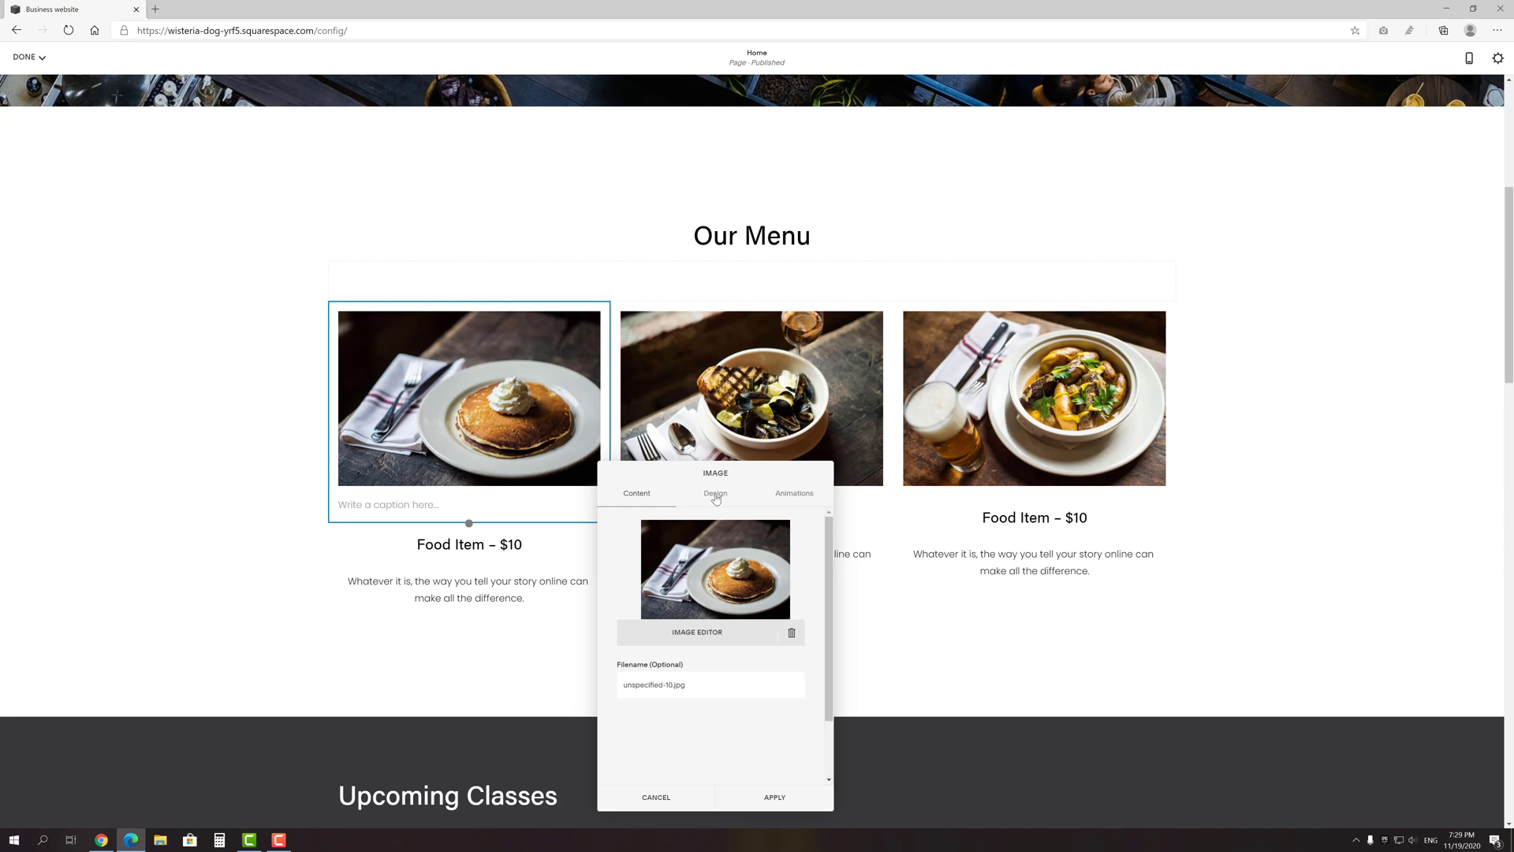
mouse_move(829, 527)
left_mouse_down()
mouse_move(831, 625)
mouse_move(829, 528)
left_mouse_up()
left_click(725, 545)
left_click(784, 552)
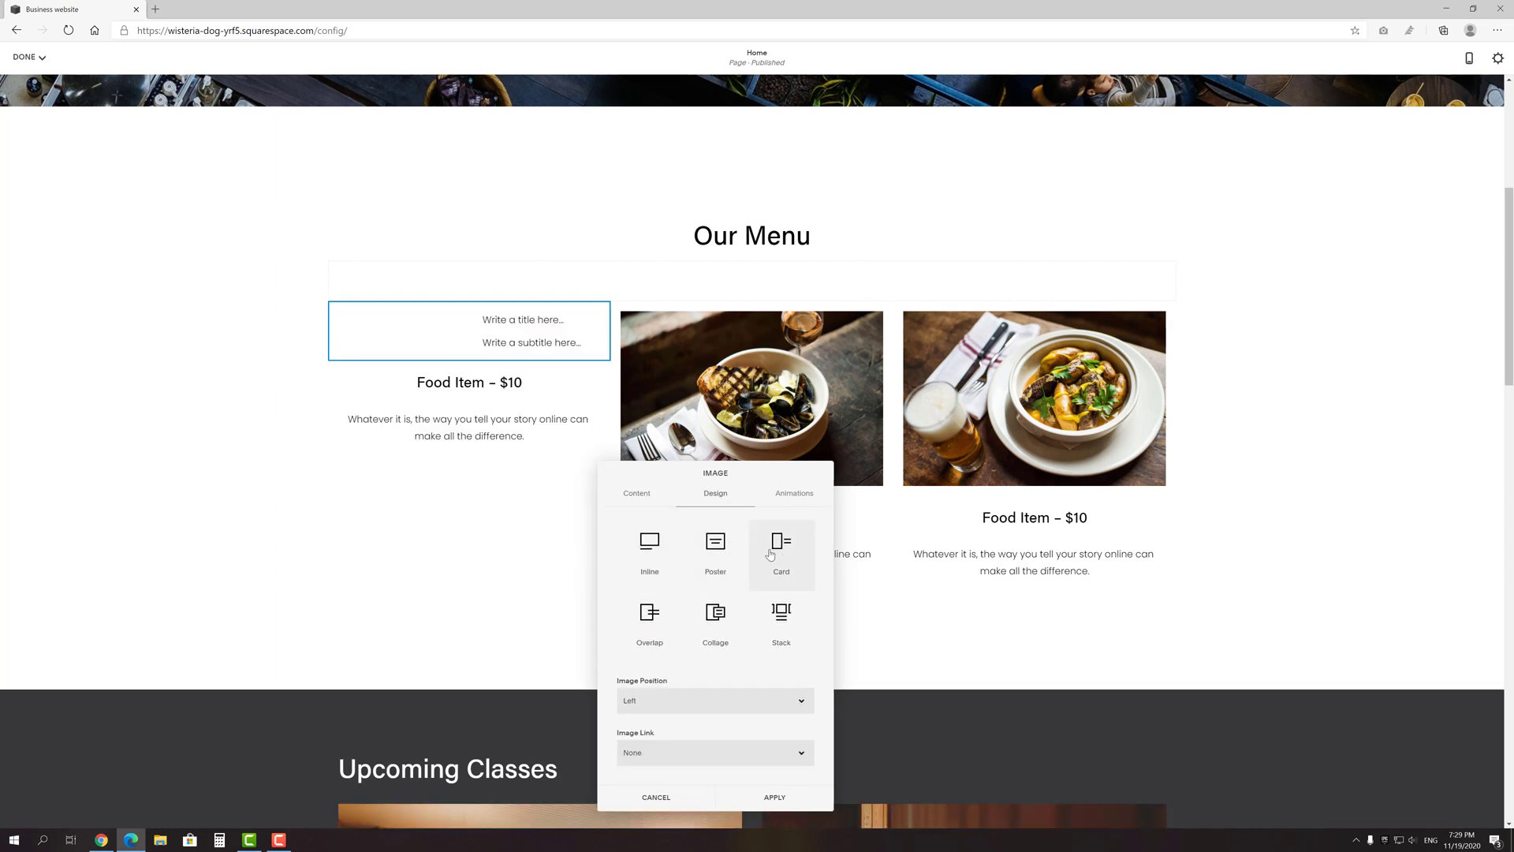
left_click(651, 555)
Try the Vertical Clip animation on the pancake image, set its animation to Site Default and apply the image settings.
left_click(777, 497)
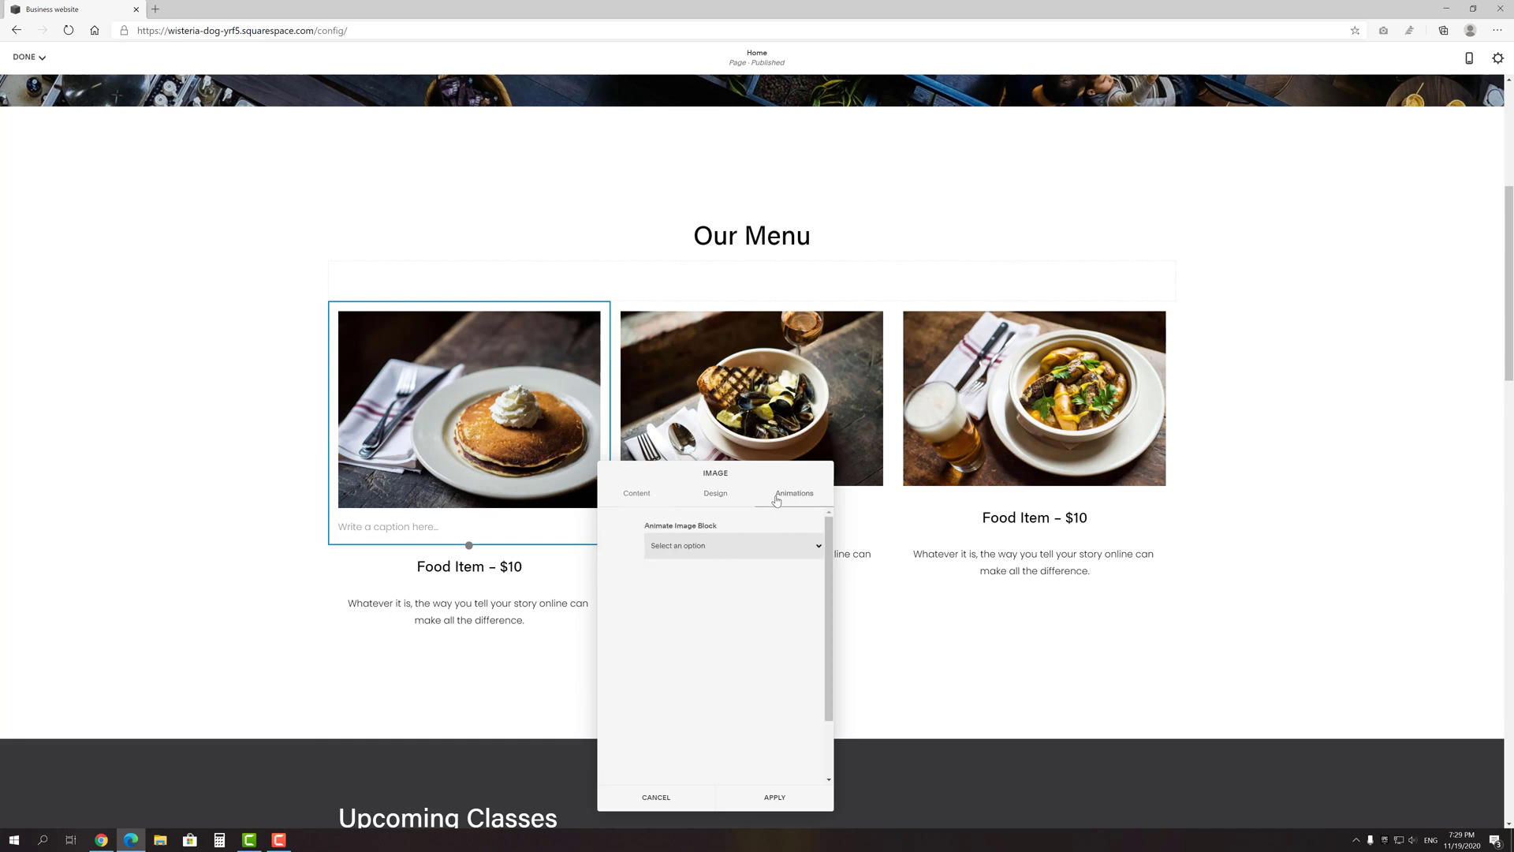
left_click(749, 545)
left_click(706, 613)
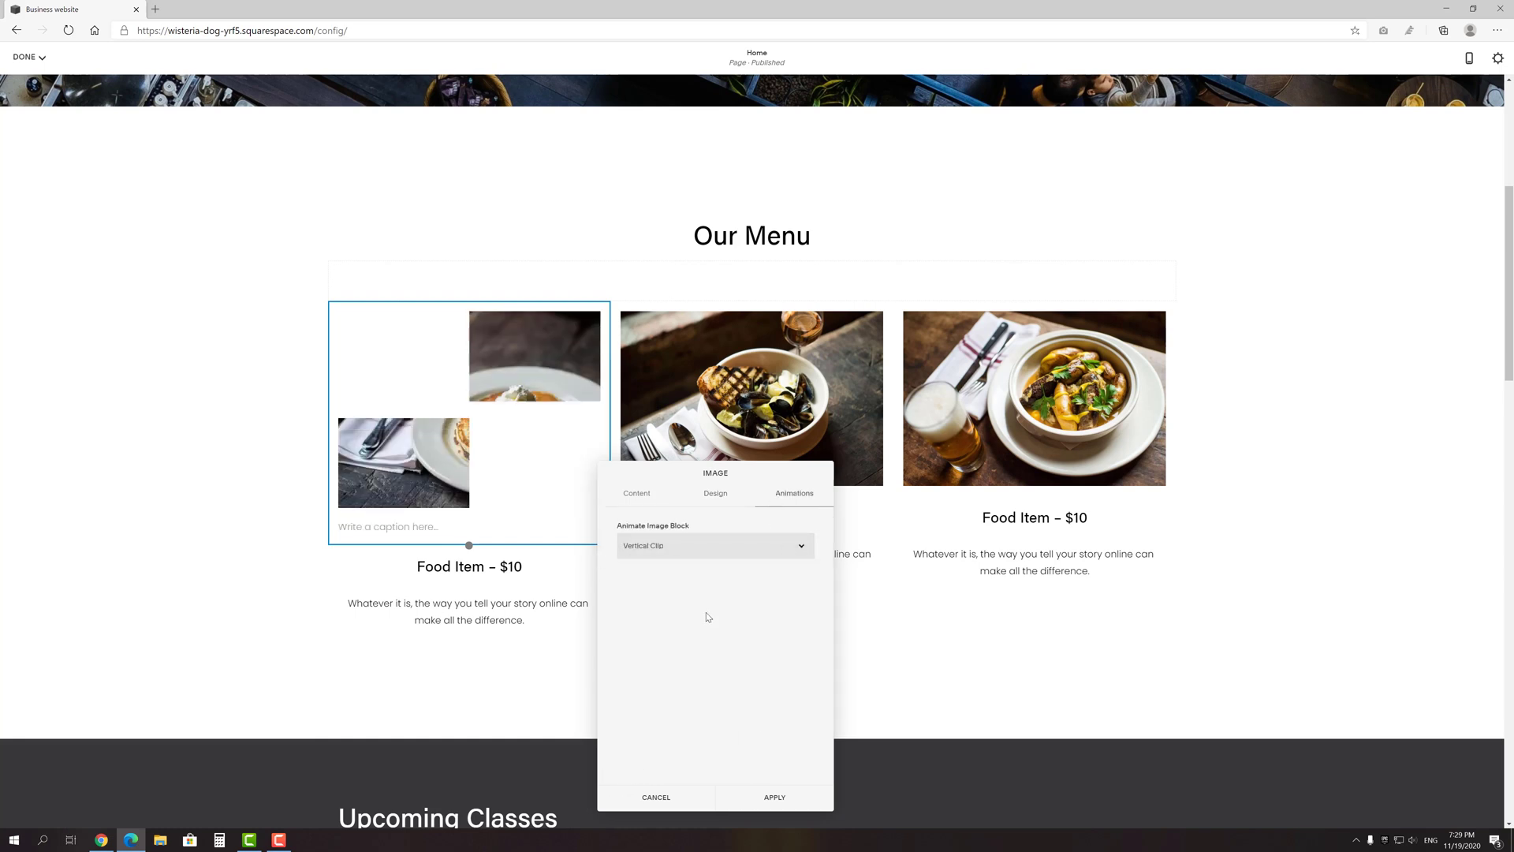
left_click(680, 550)
left_click(673, 565)
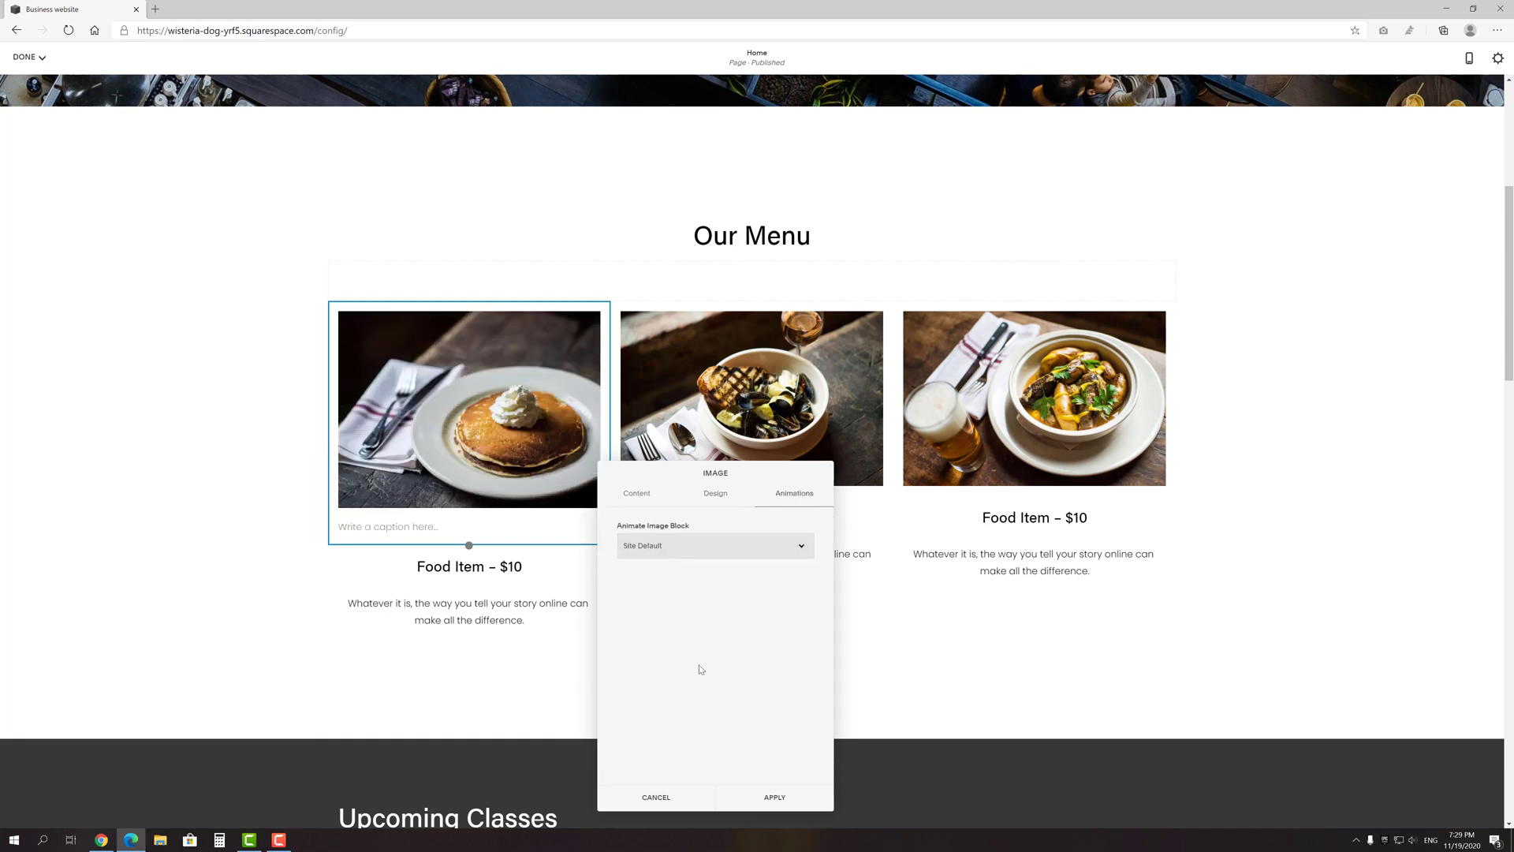
left_click(775, 797)
Add the Social template with a centered "Follow our journey." title and a spaced Instagram image grid between the menu and Upcoming Classes sections.
scroll(793, 662, "down", 1)
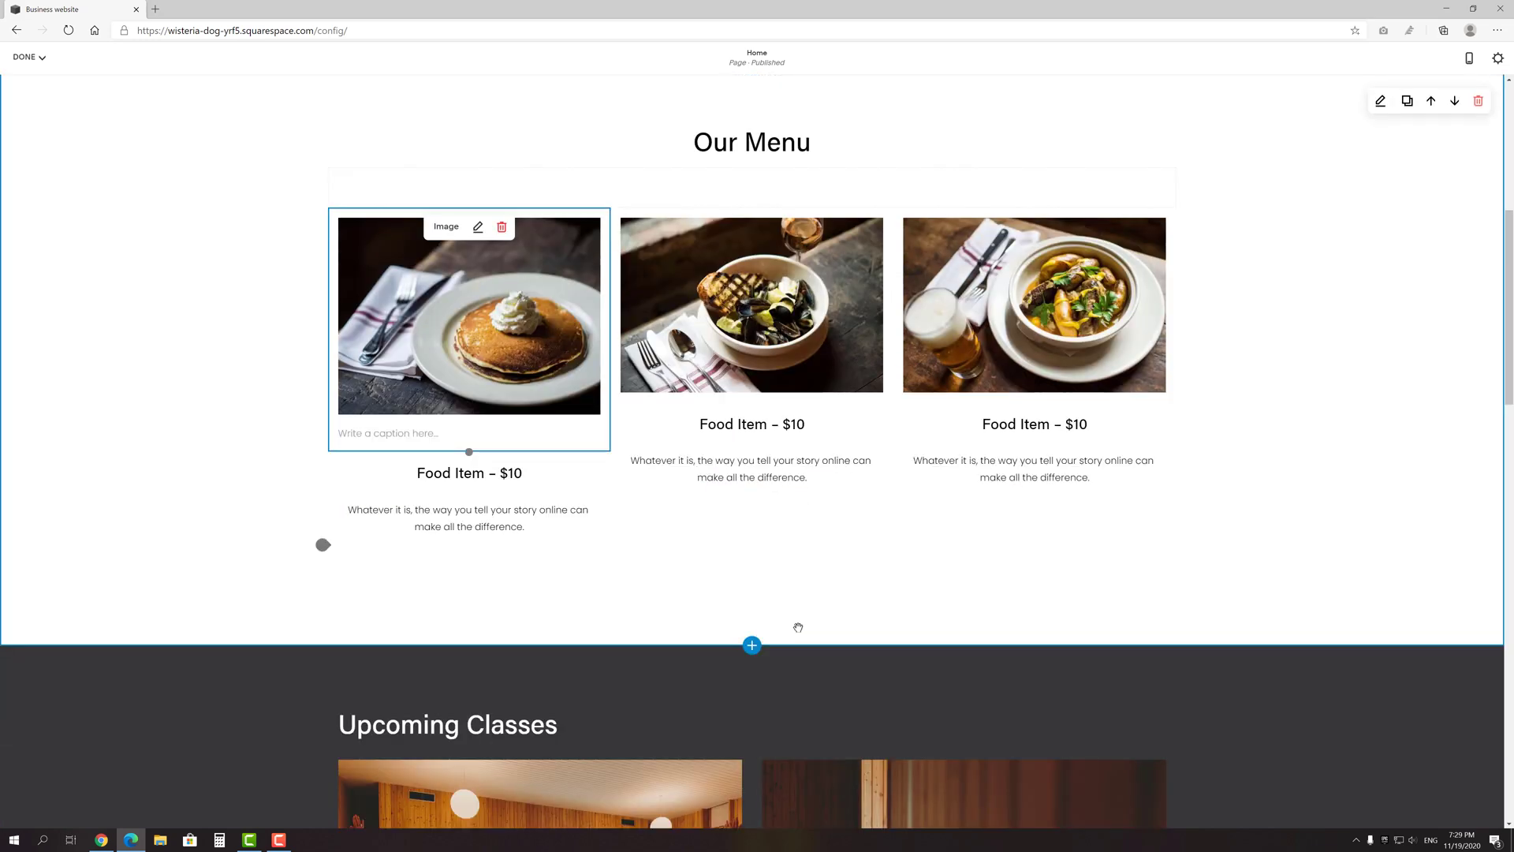
scroll(798, 627, "down", 3)
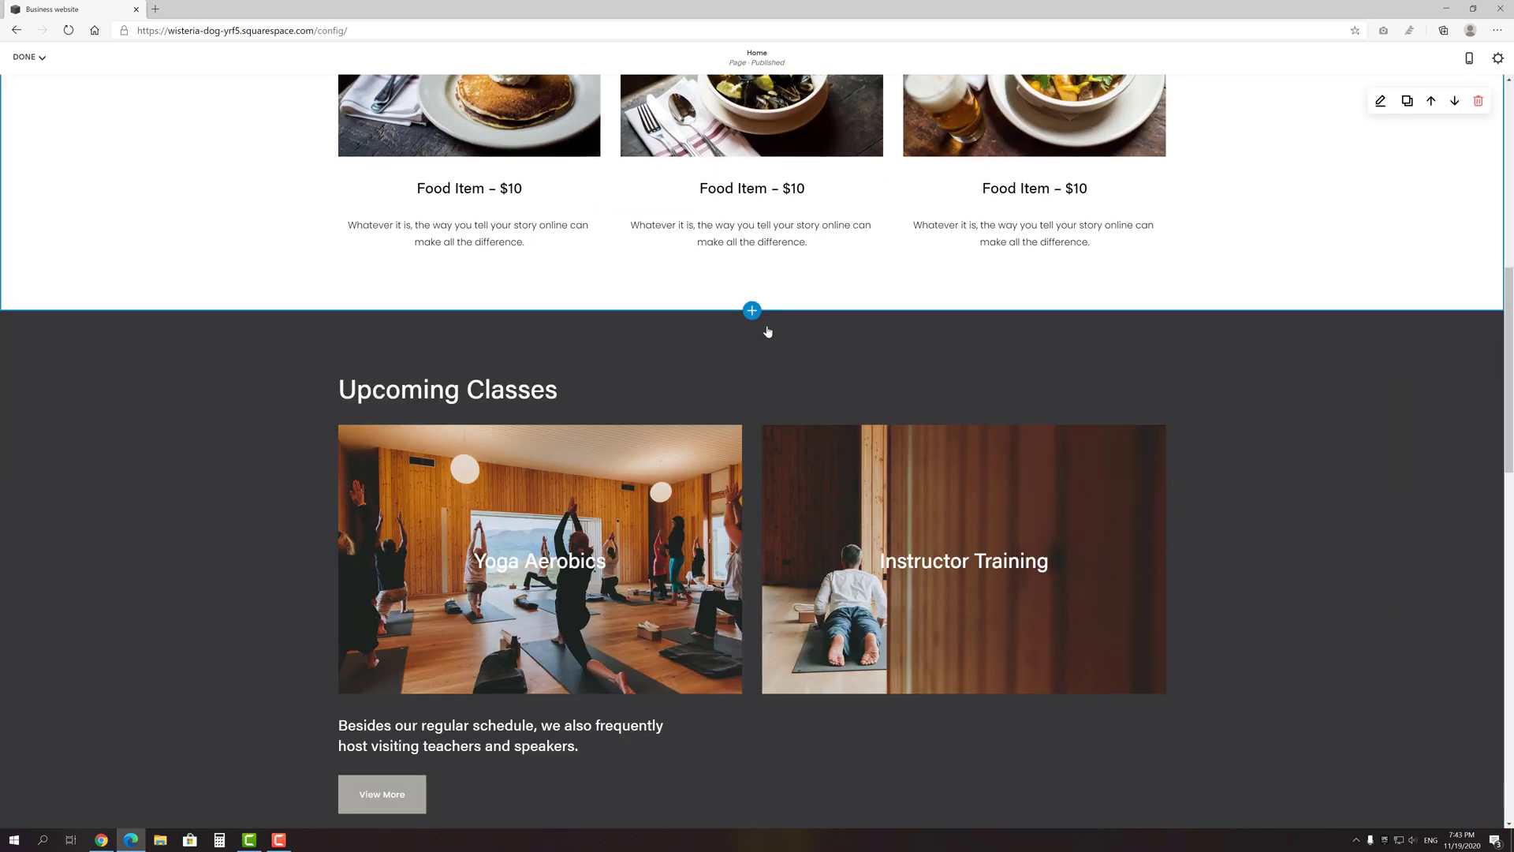
left_click(752, 311)
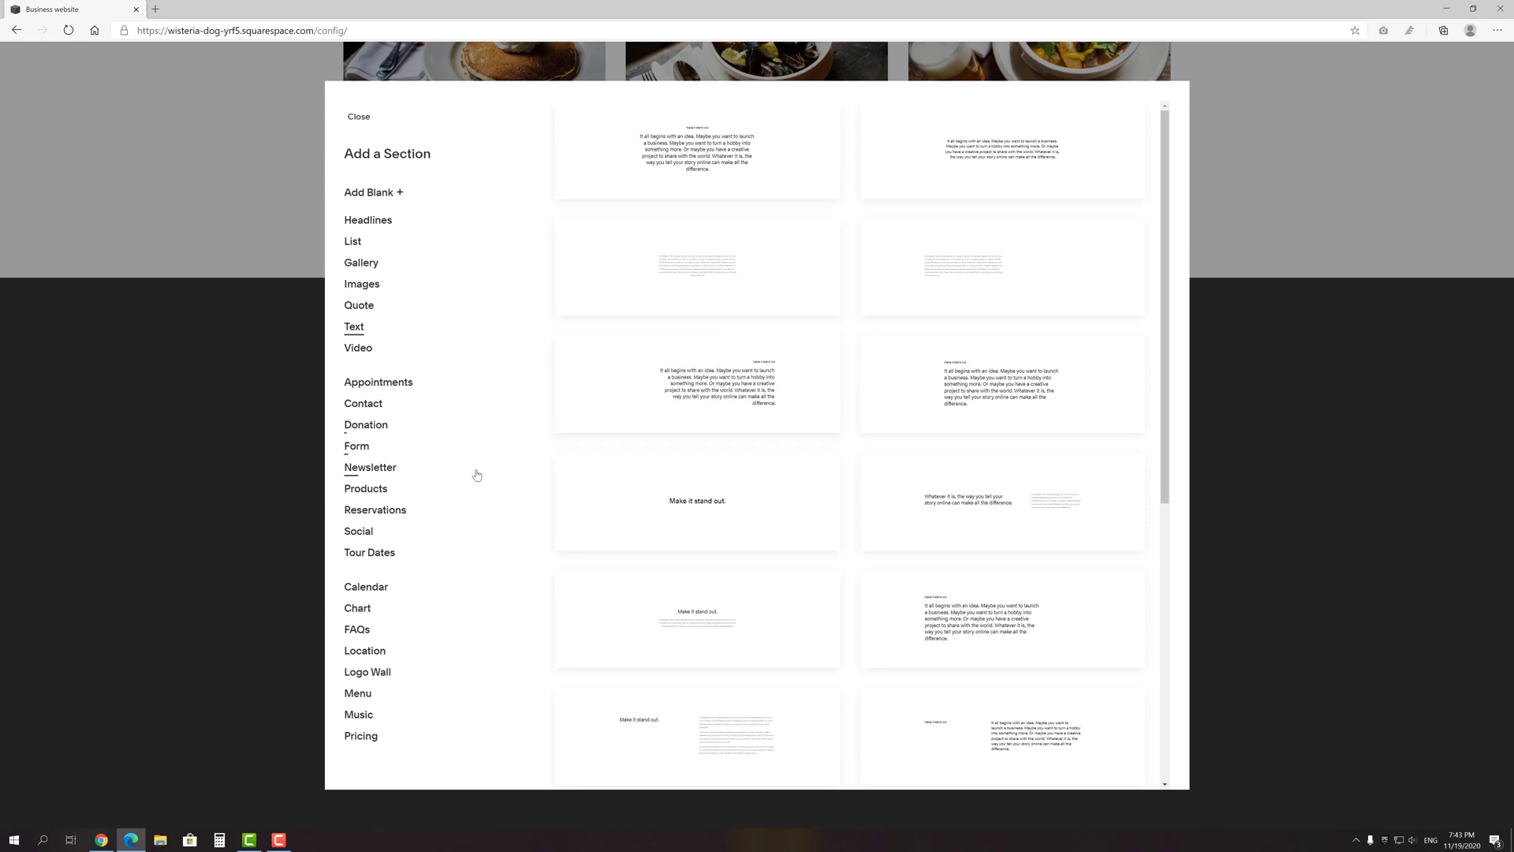
left_click(377, 532)
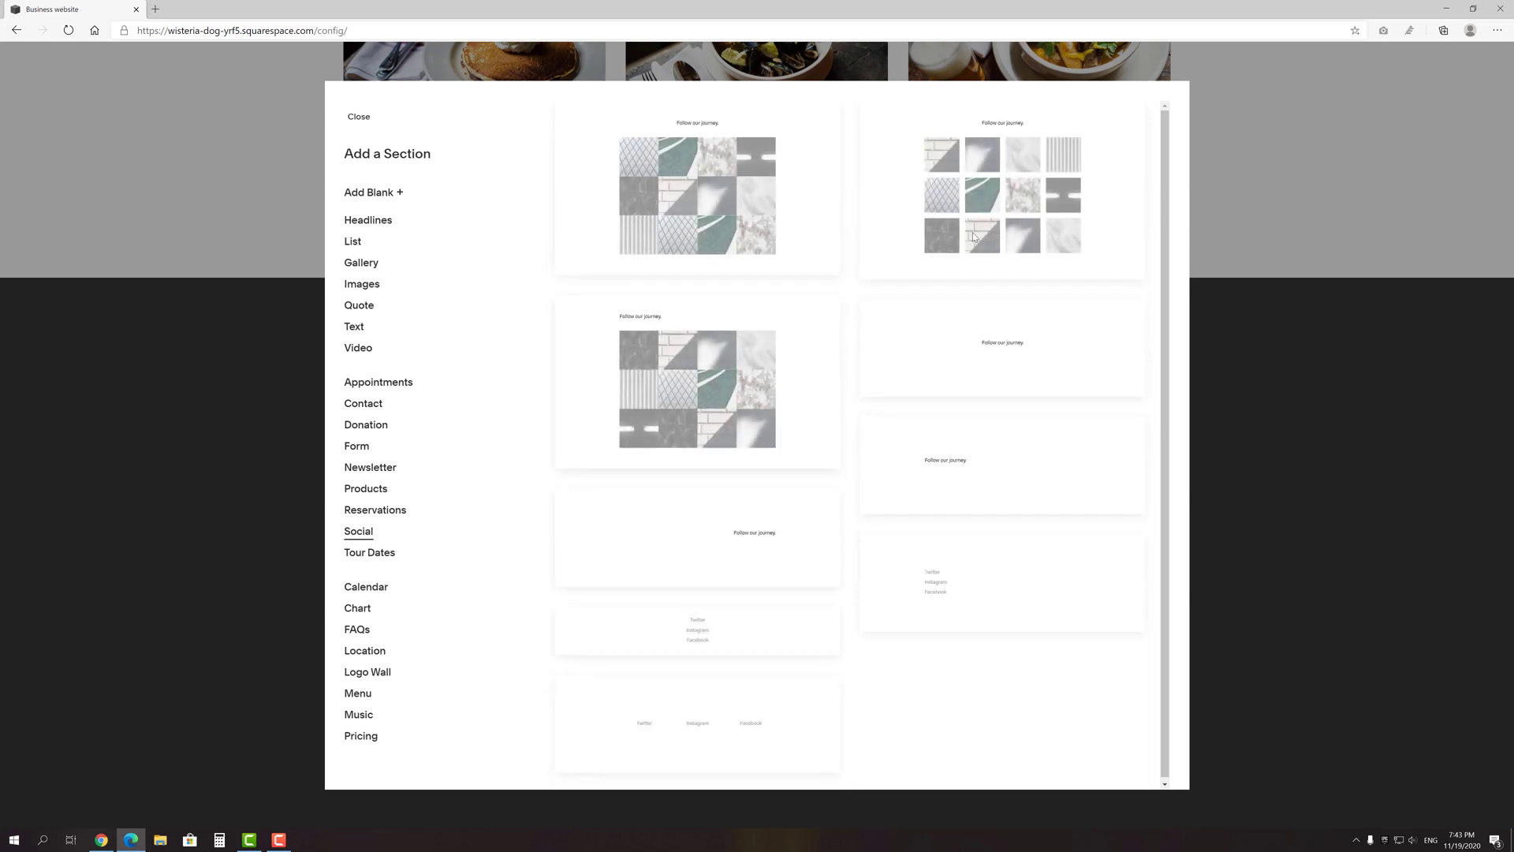
left_click(1008, 220)
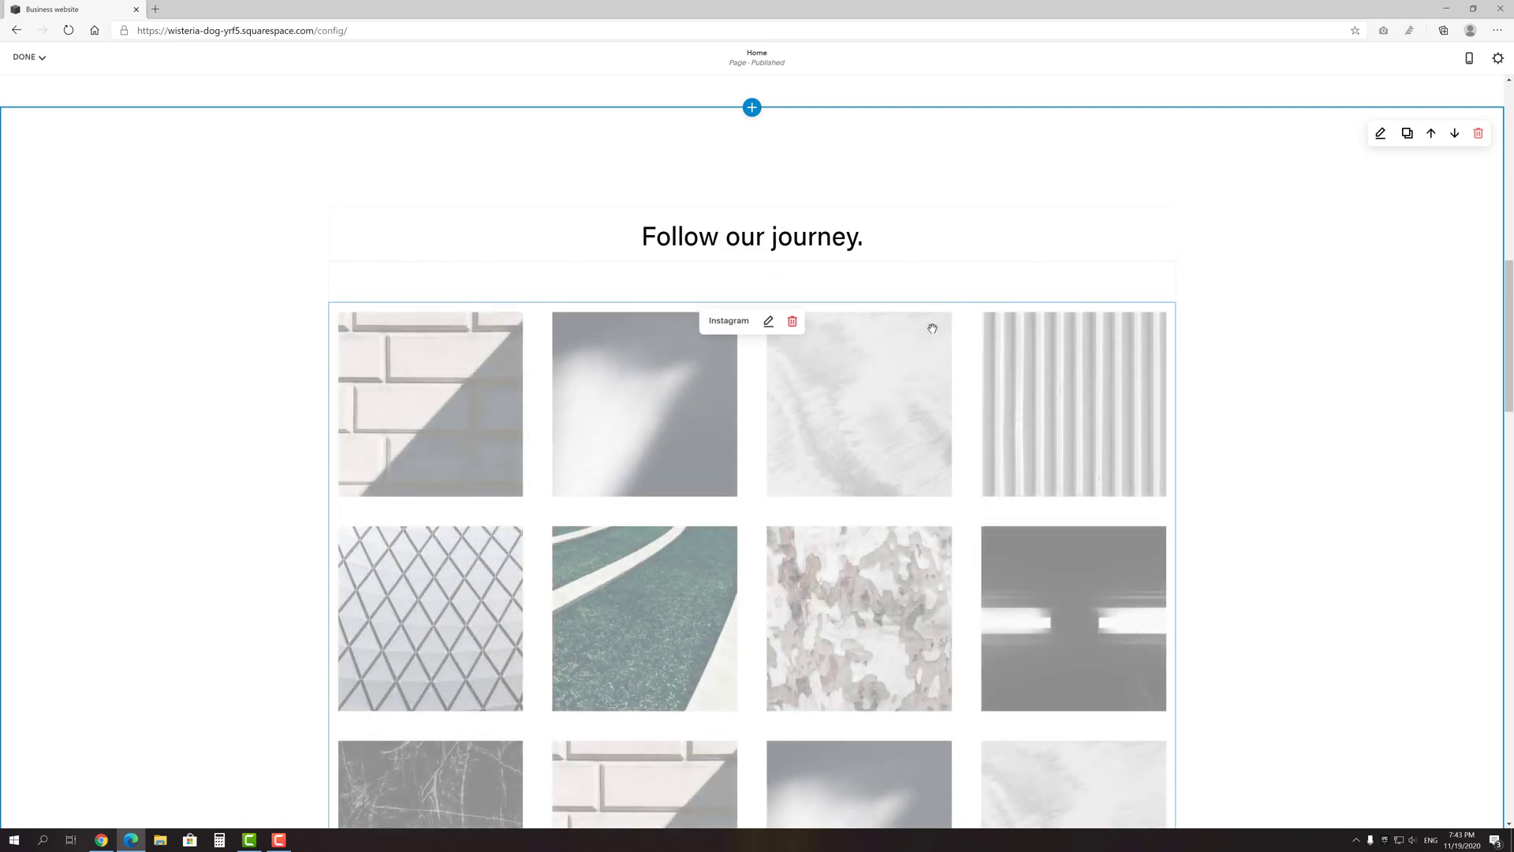
Try the Carousel, Slideshow and Stacked designs on the Instagram block, return it to Grid and apply the settings.
left_click(769, 321)
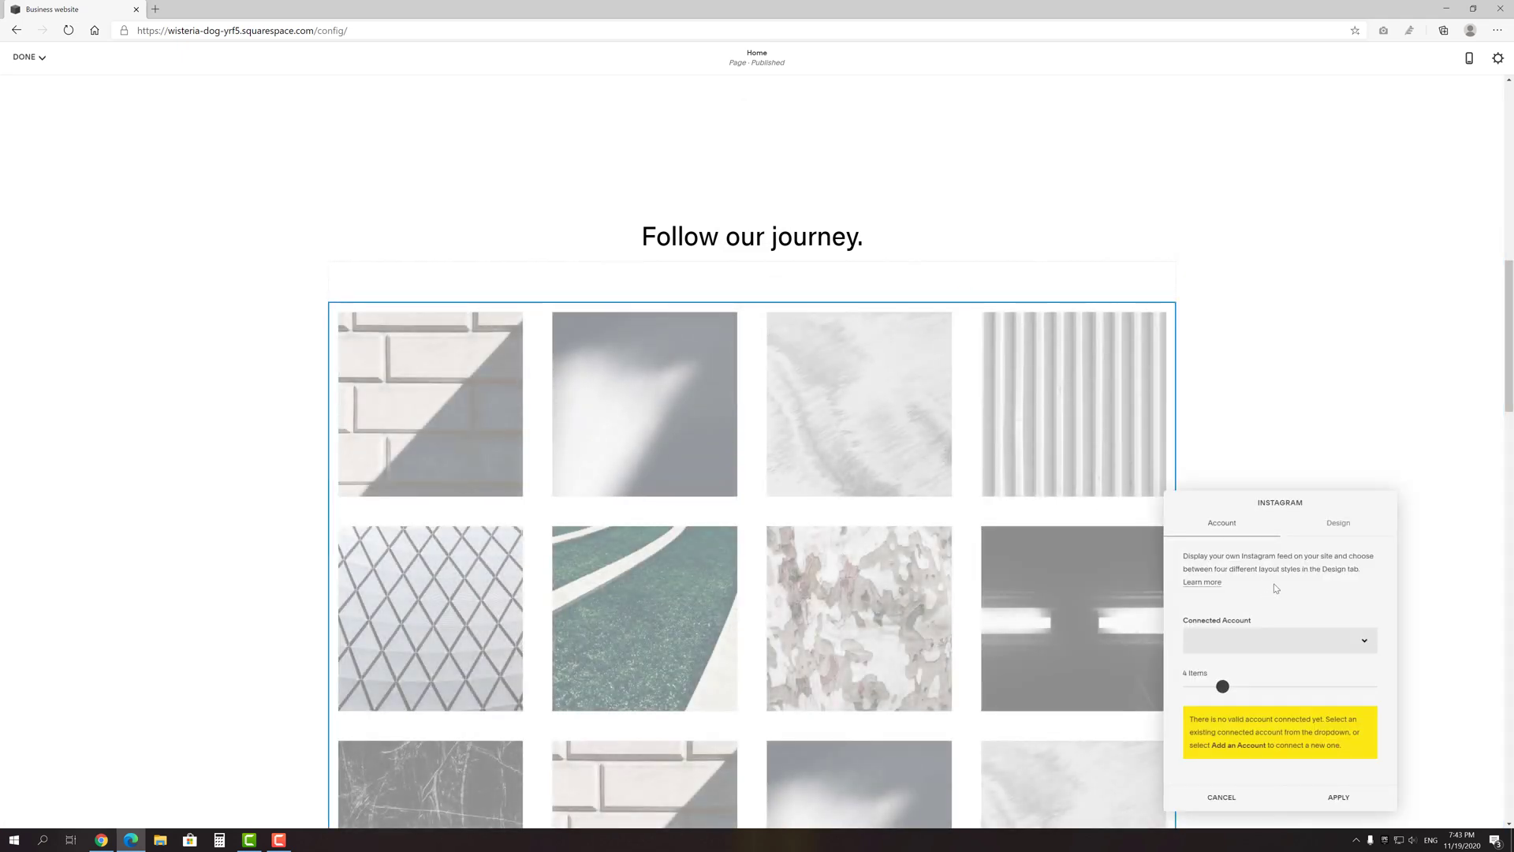
left_click(1330, 536)
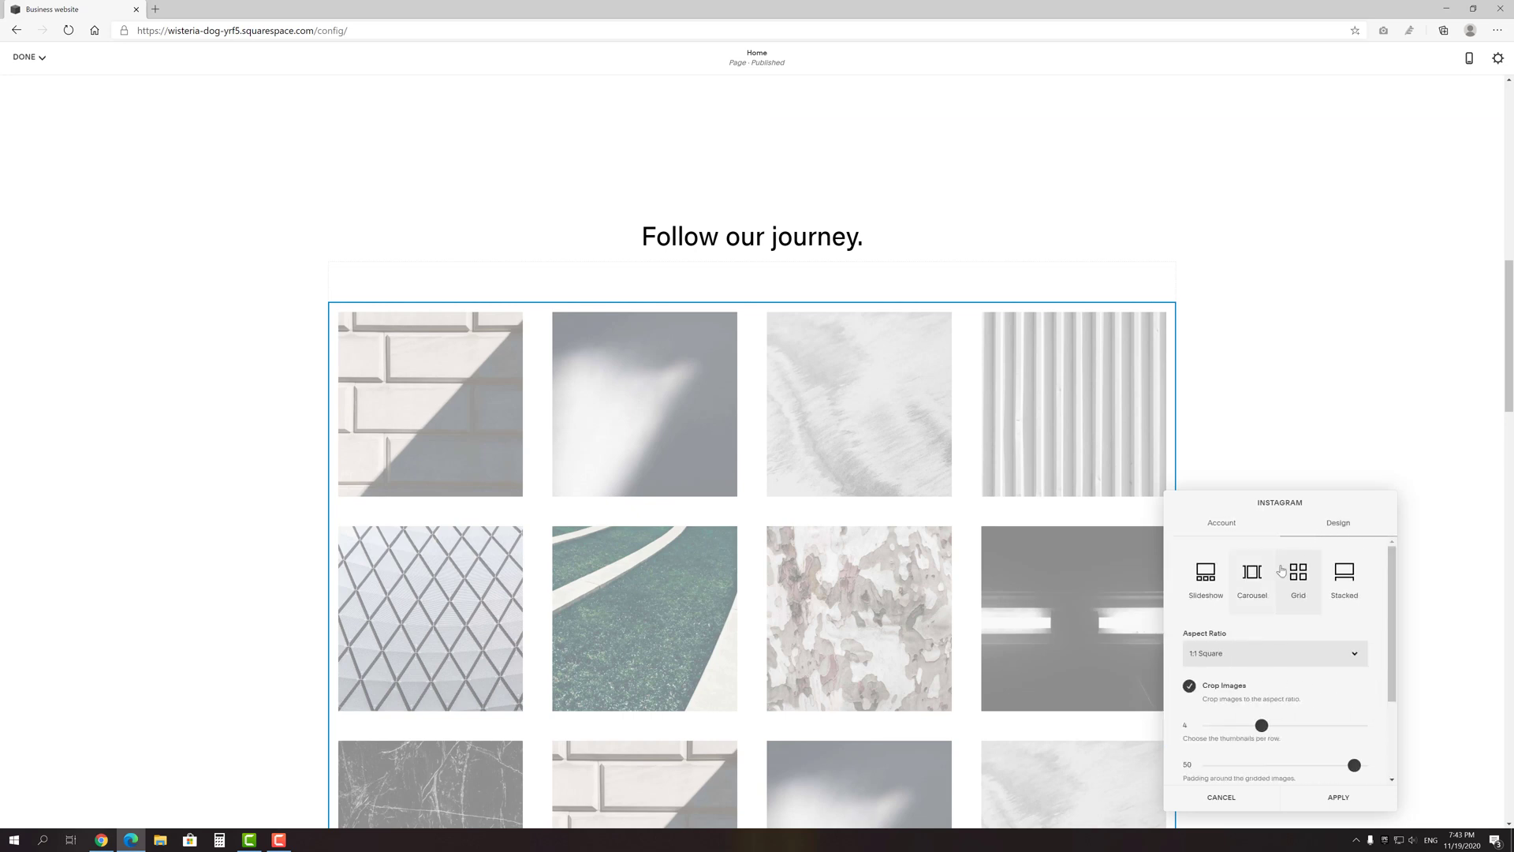
left_click(1259, 586)
left_click(1213, 582)
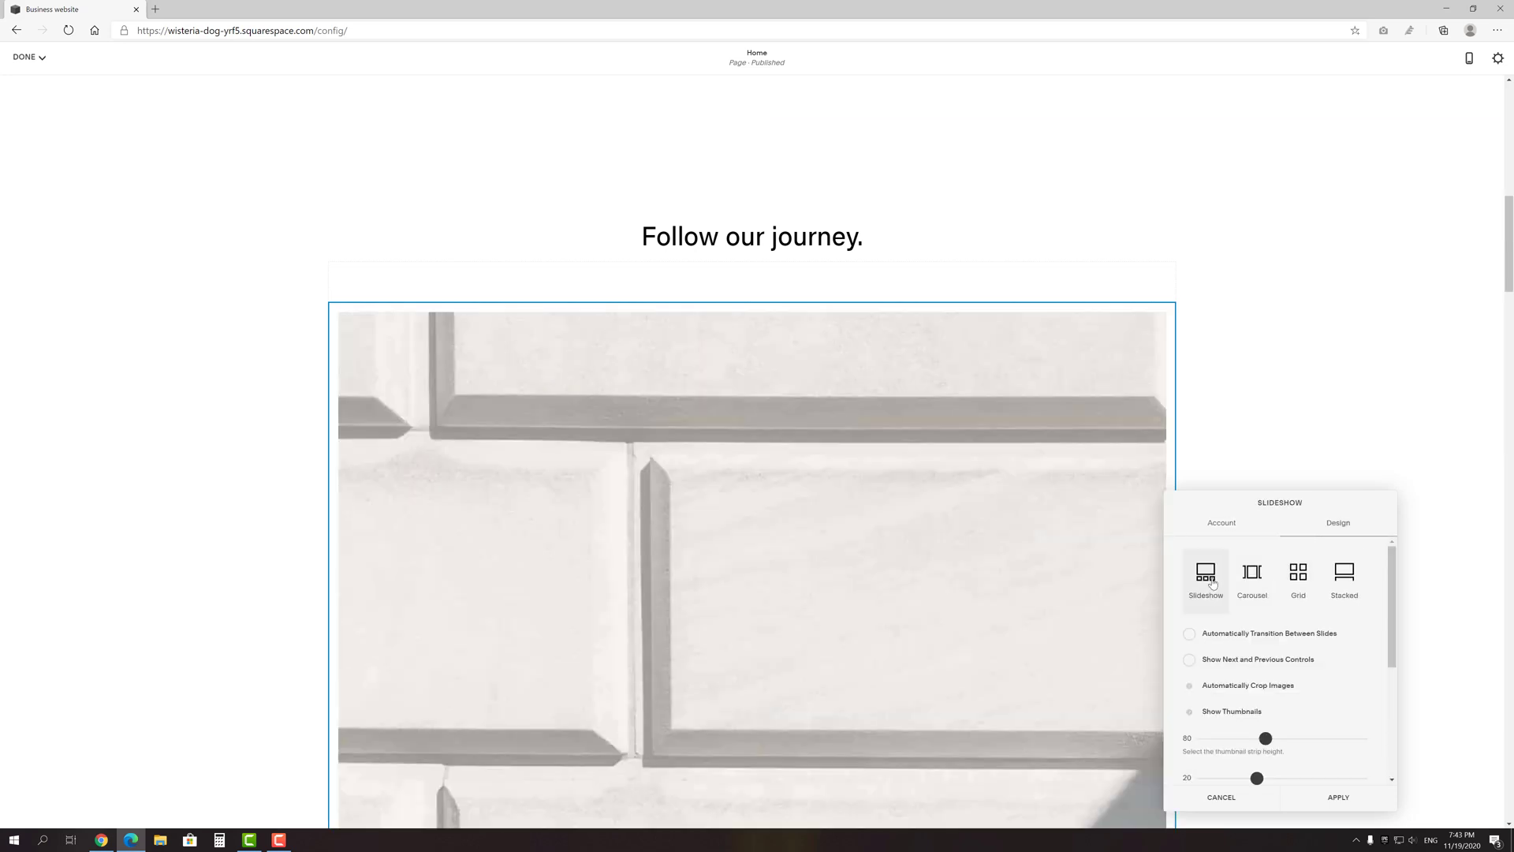
left_click(1345, 583)
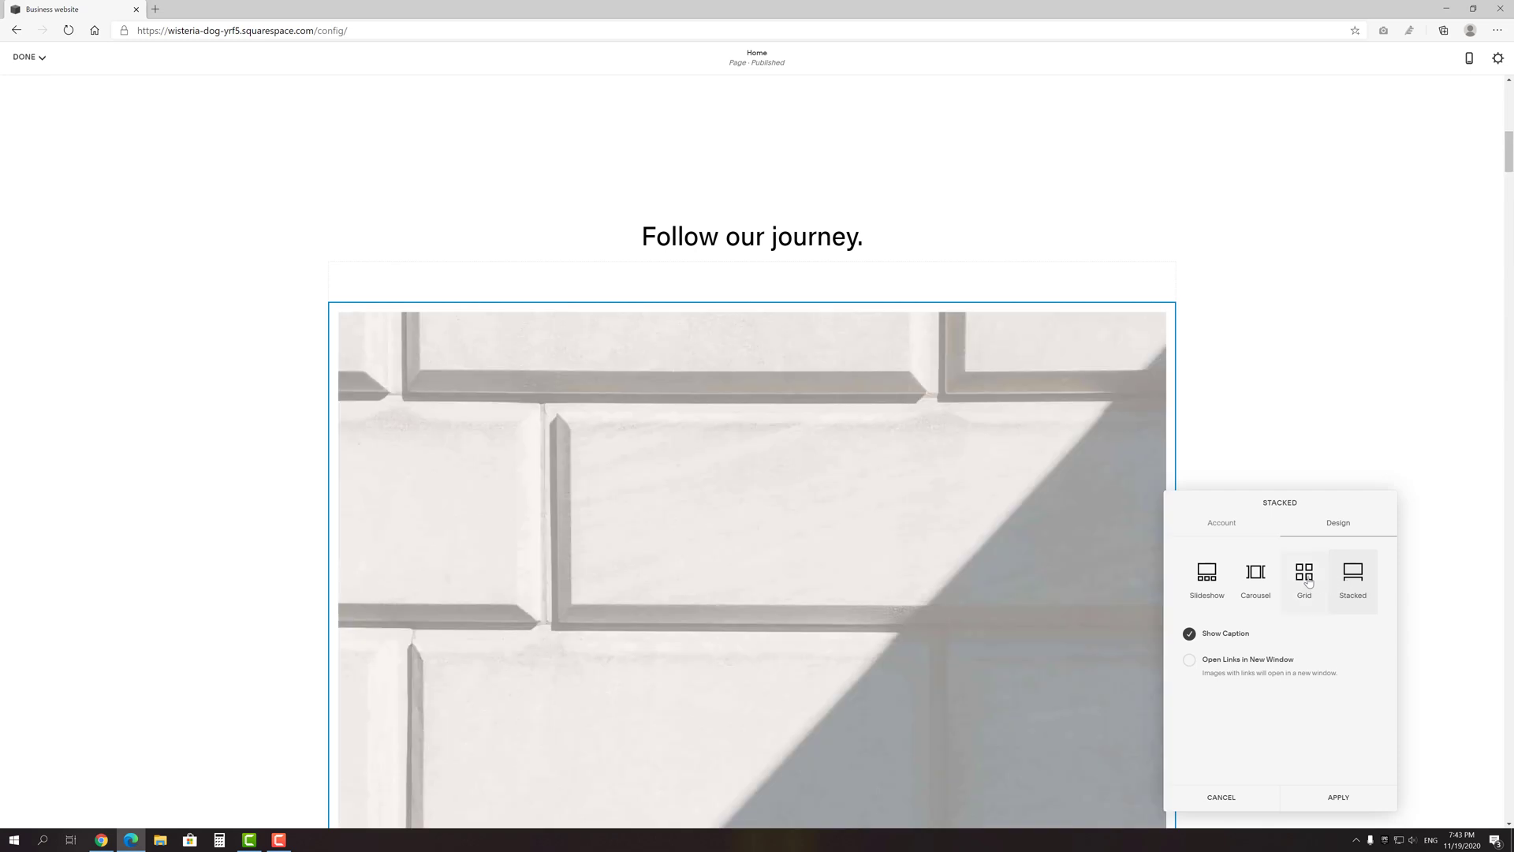
left_click(1305, 582)
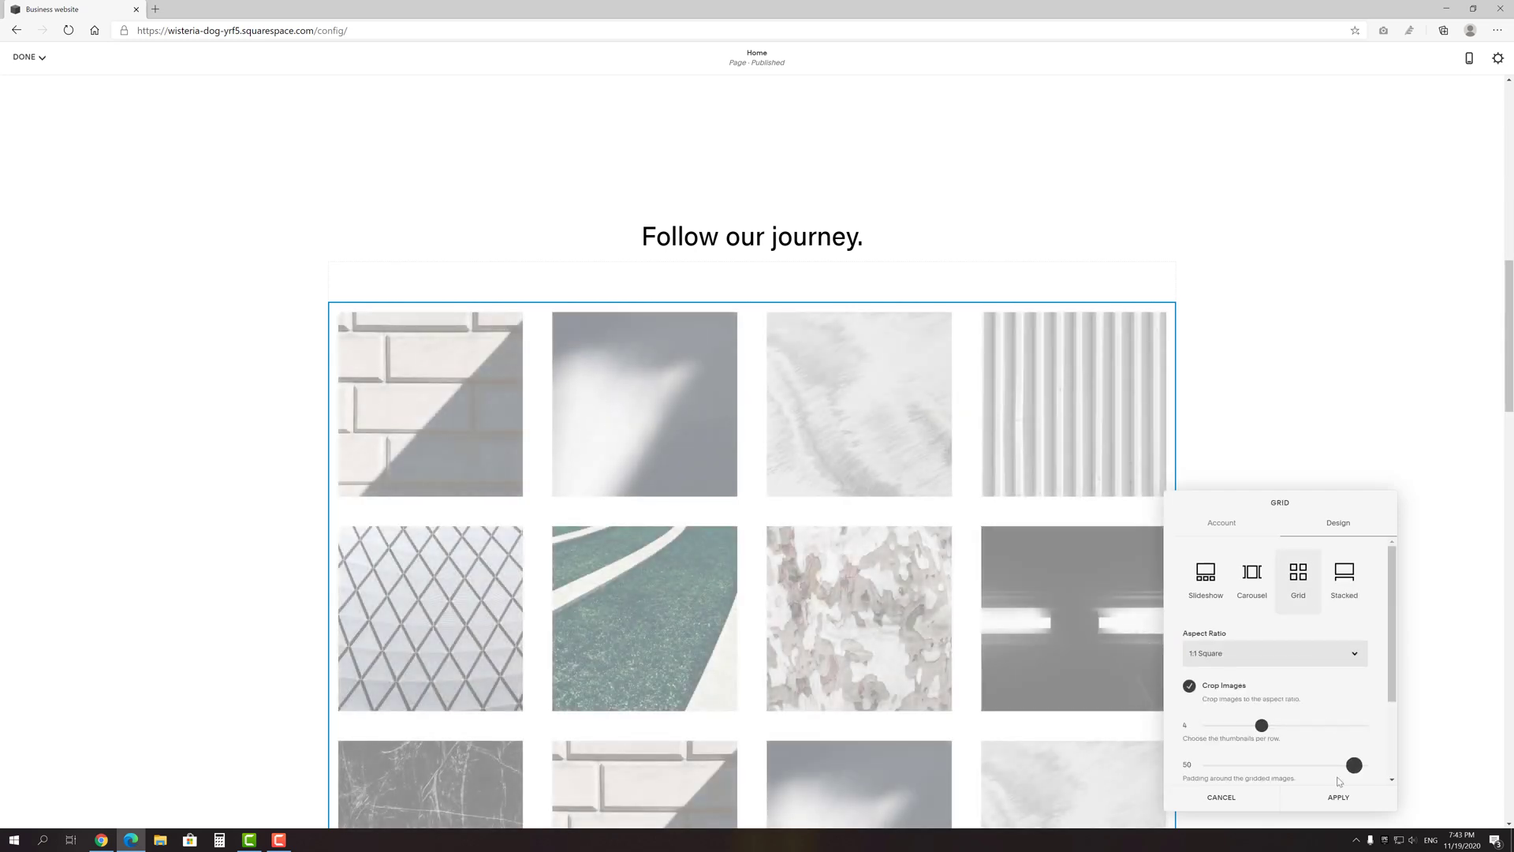
left_click(1339, 799)
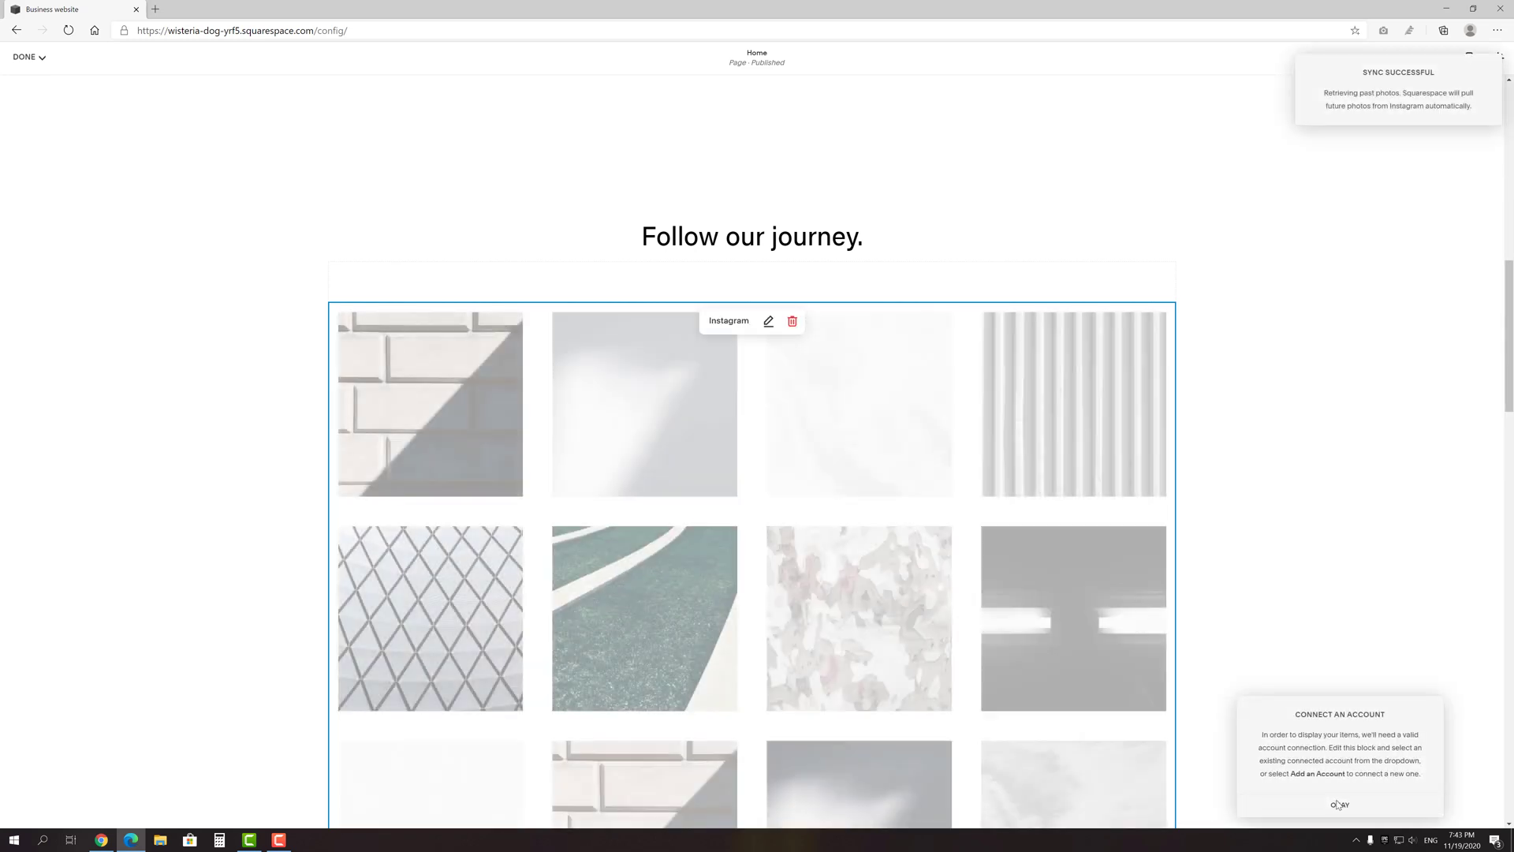
left_click(1339, 802)
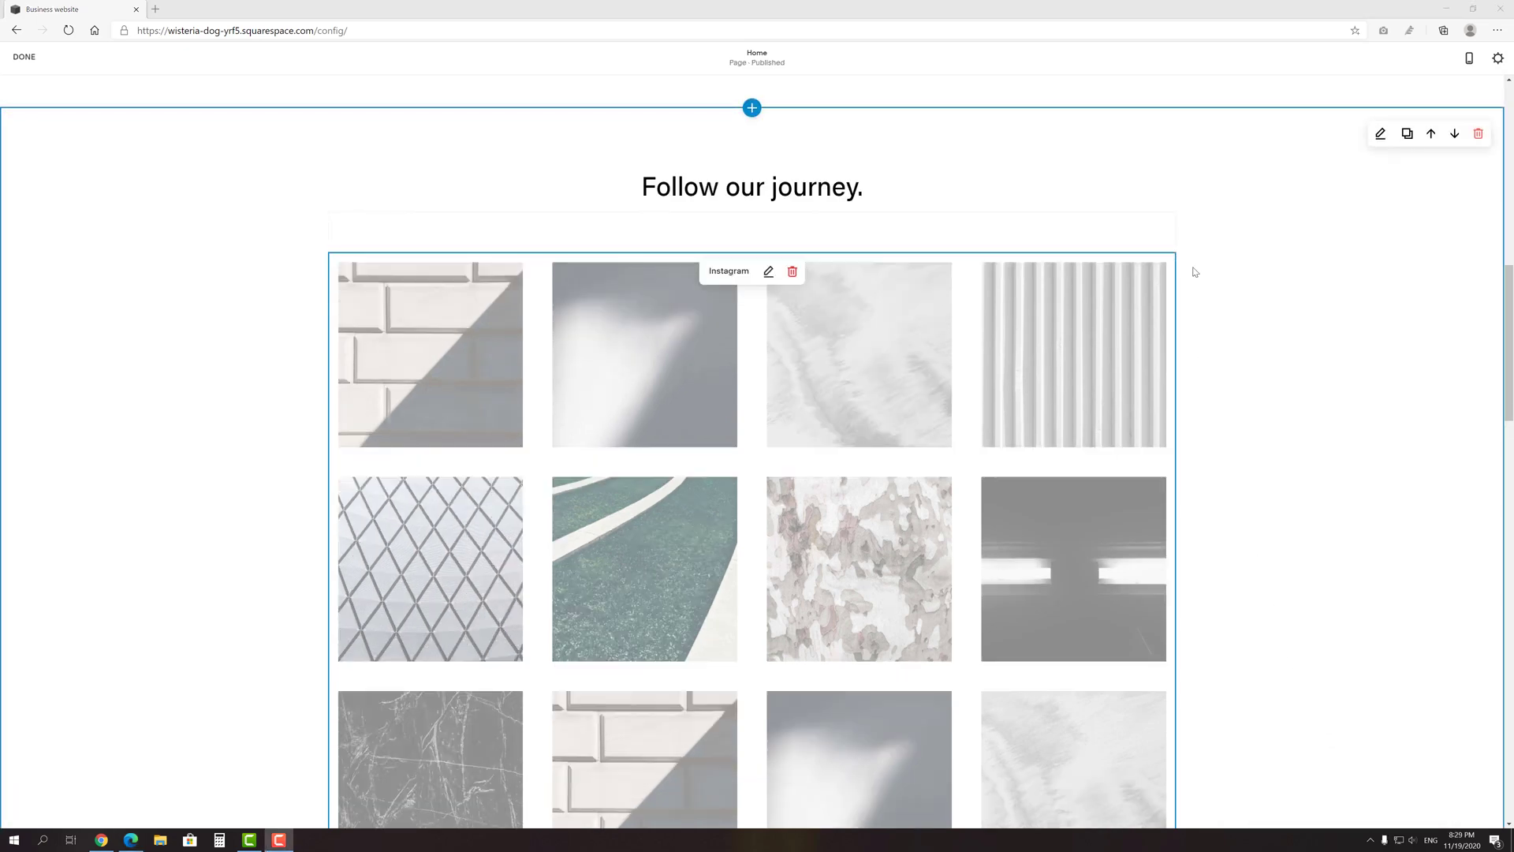
Add the Location template with a map beside a "Visit Us" text column between the Instagram and Upcoming Classes sections.
scroll(997, 395, "down", 6)
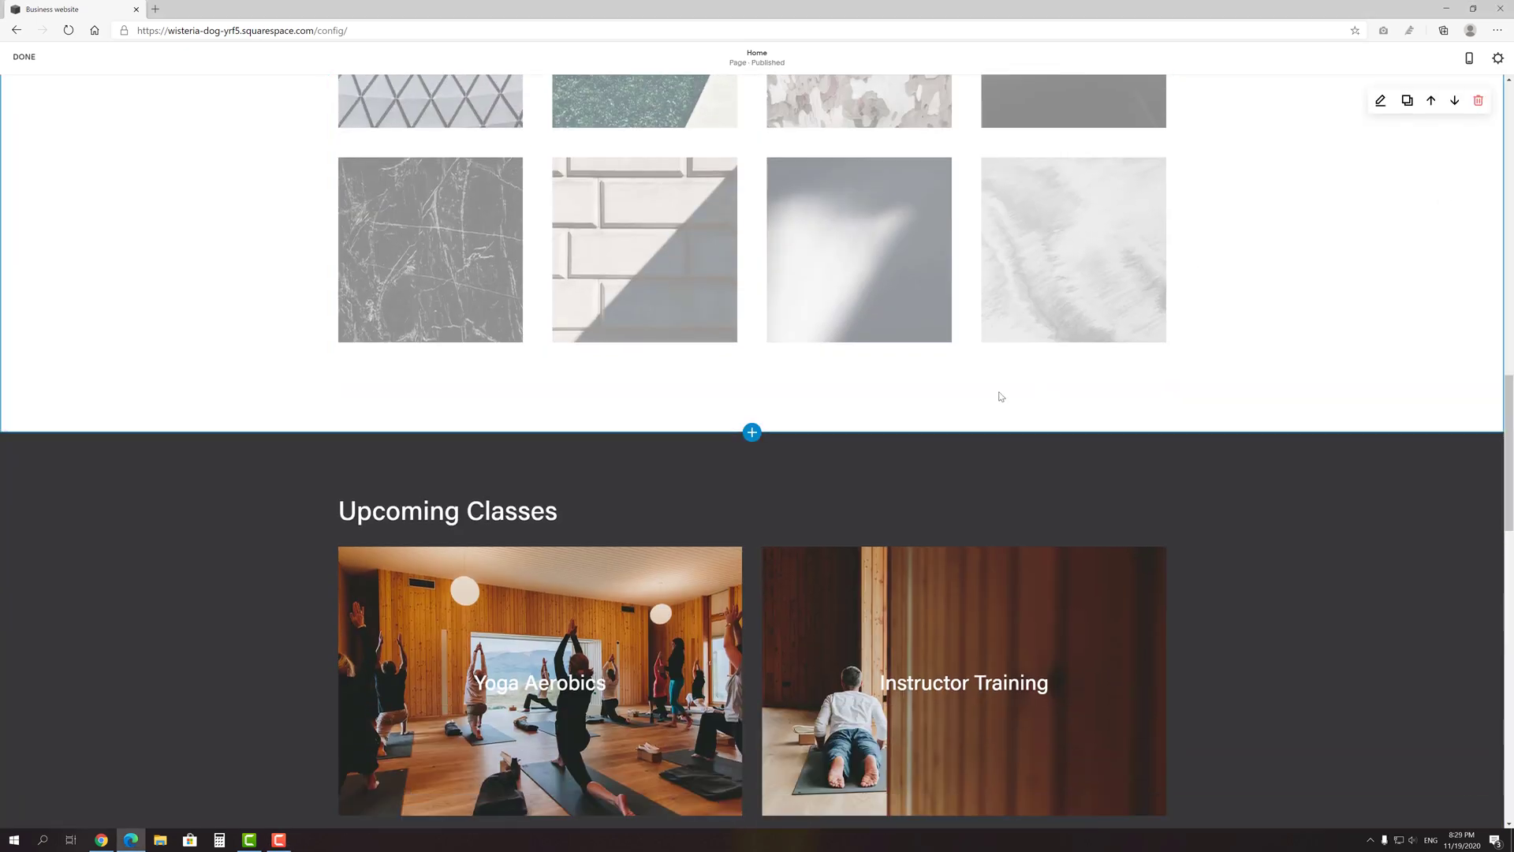
left_click(751, 433)
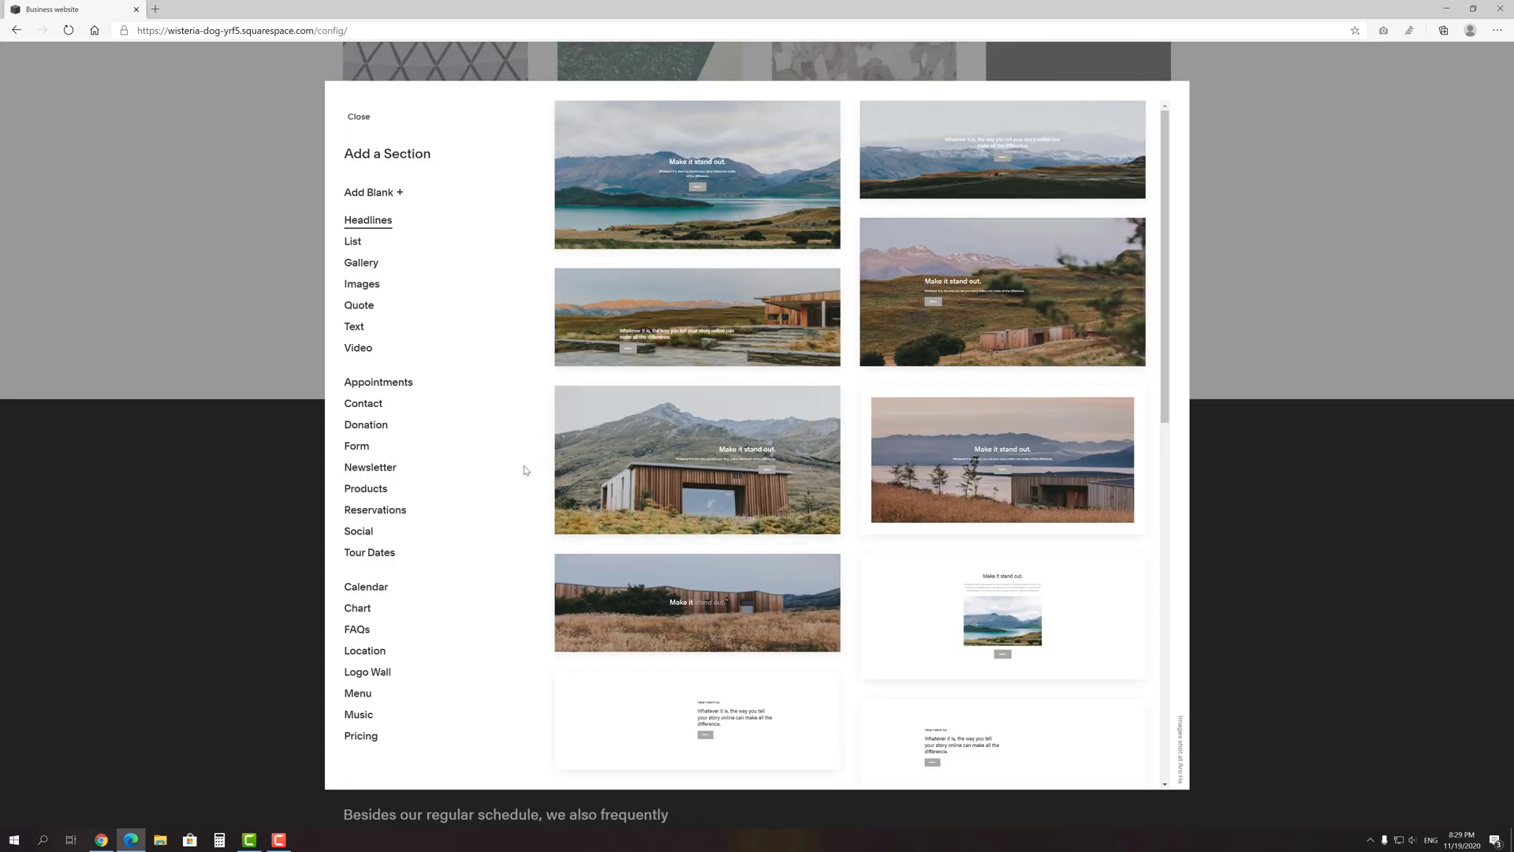
left_click(372, 651)
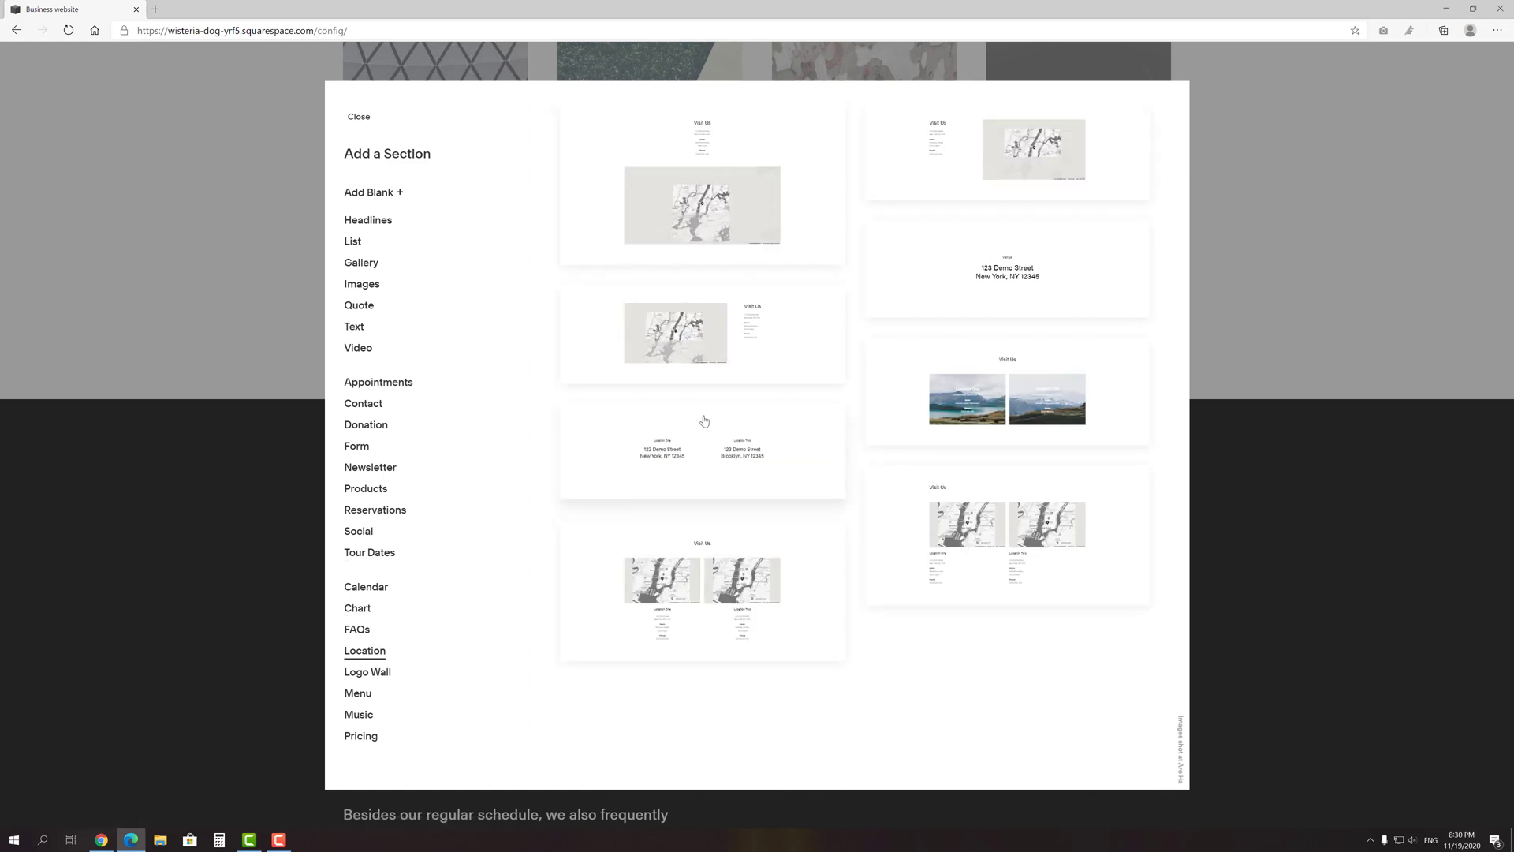
left_click(771, 350)
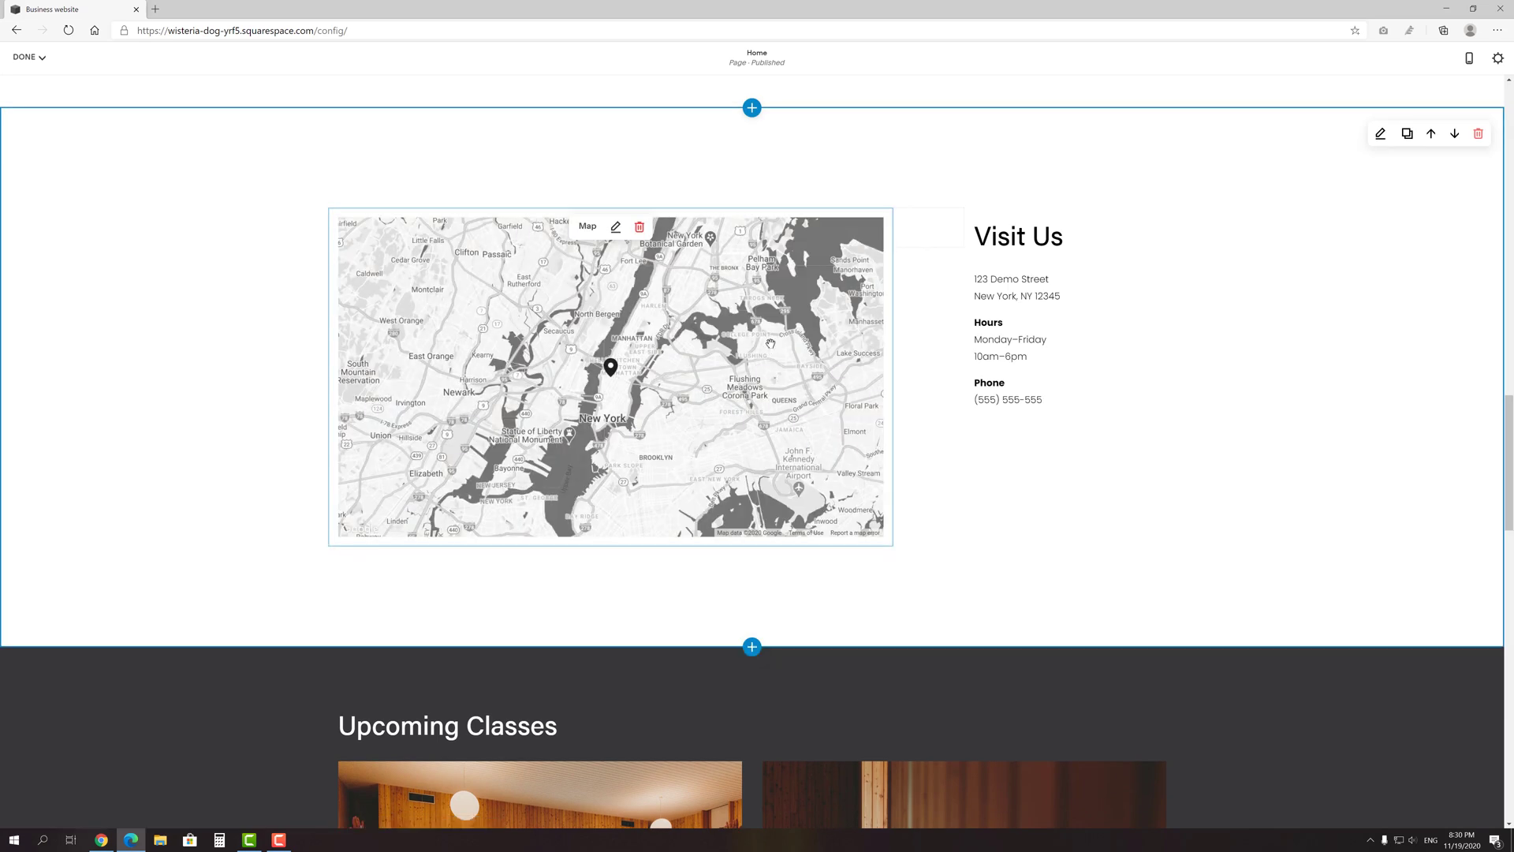
Set the map block's address to Miami and try the Show Terrain option in its design settings.
left_click(617, 228)
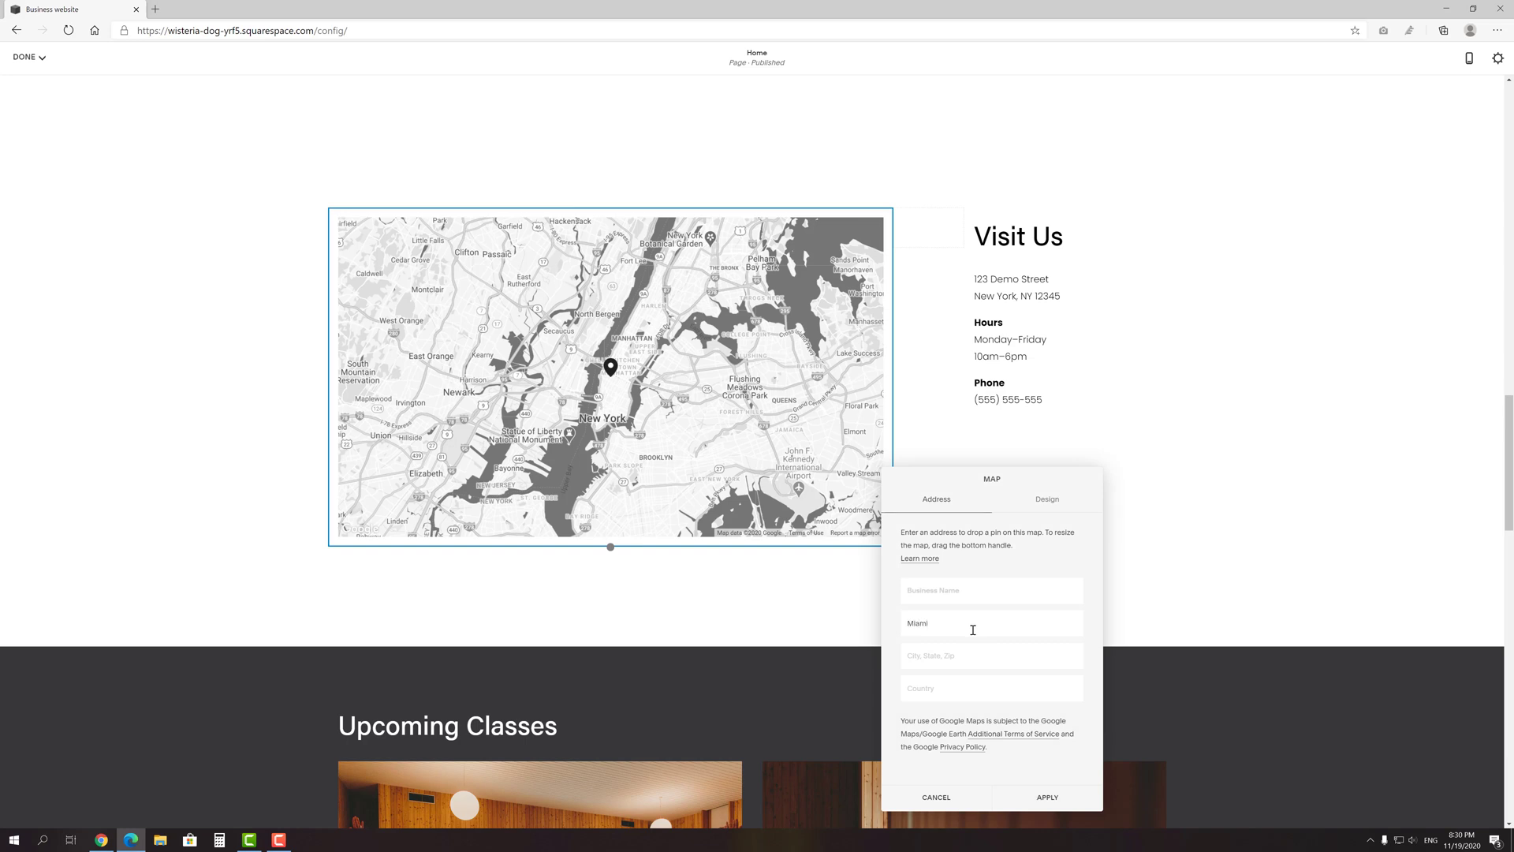
left_click(1046, 504)
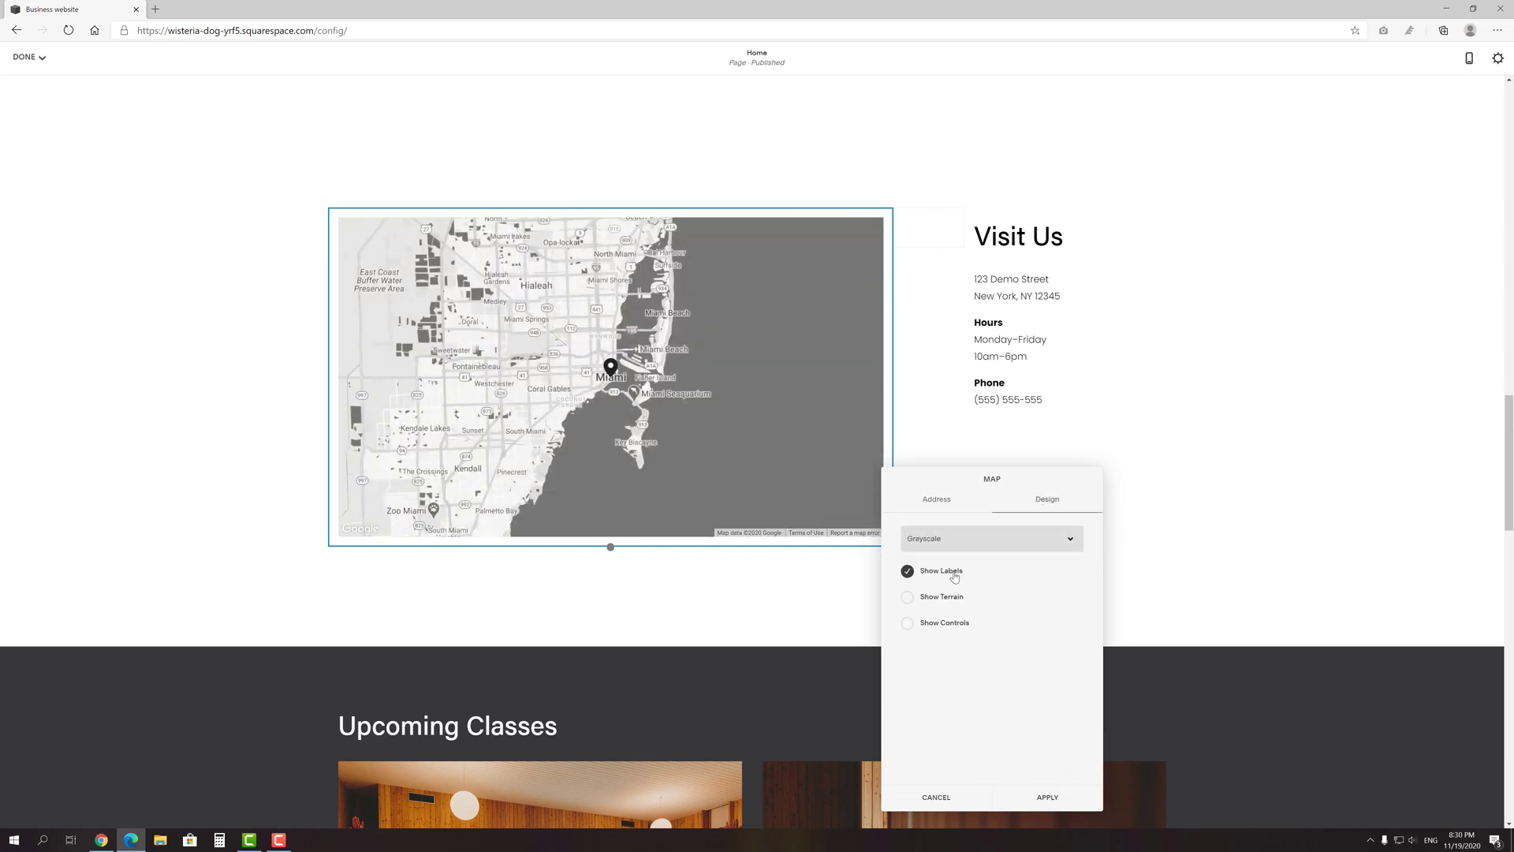
left_click(908, 597)
left_click(908, 597)
Try the Satellite style on the Miami map, set the style to Original and apply the map settings.
left_click(940, 548)
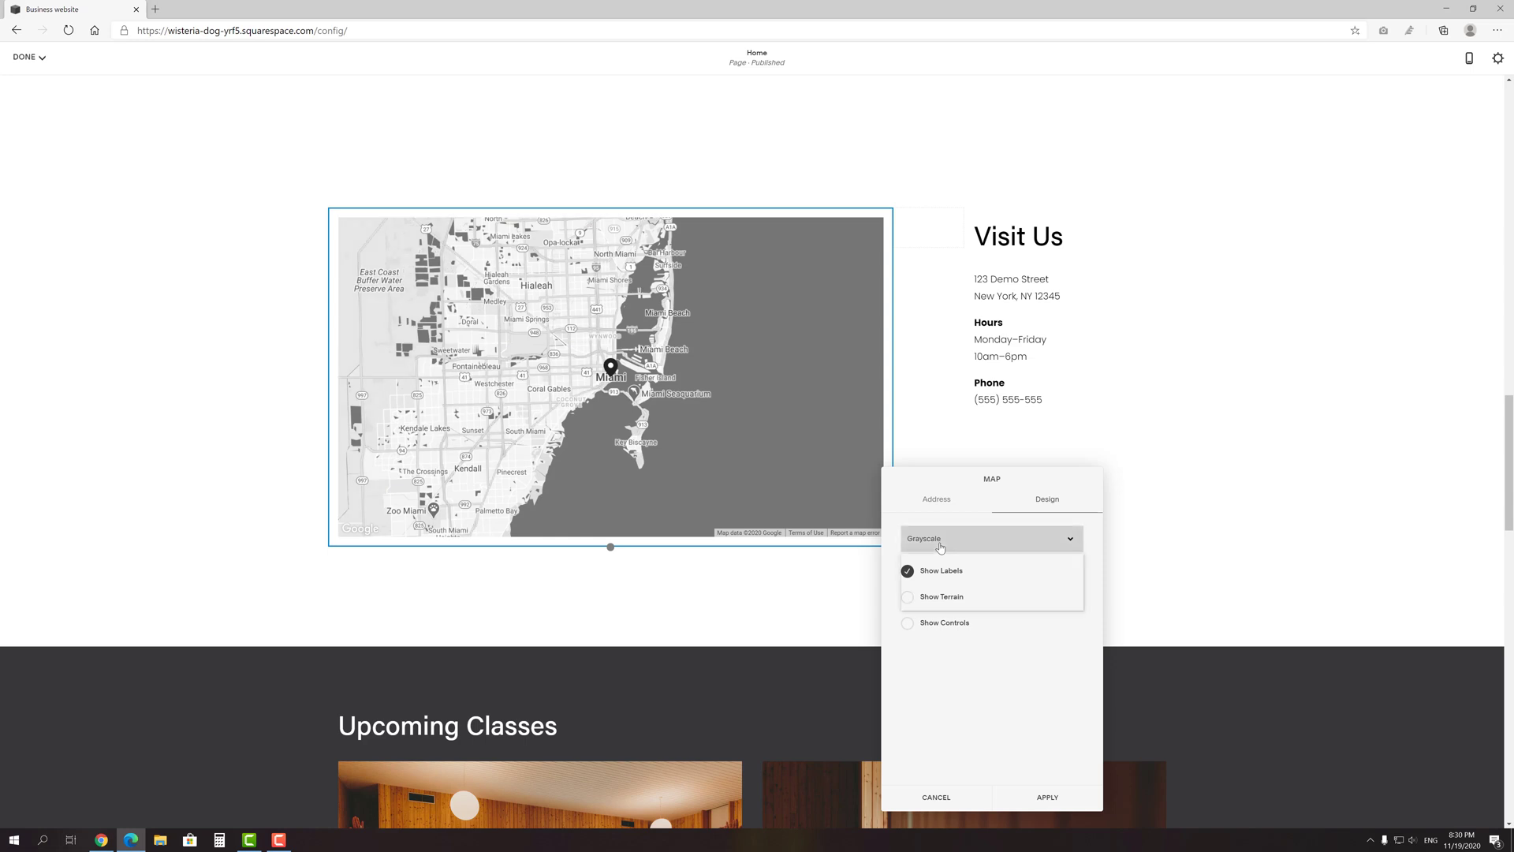
left_click(951, 578)
left_click(948, 549)
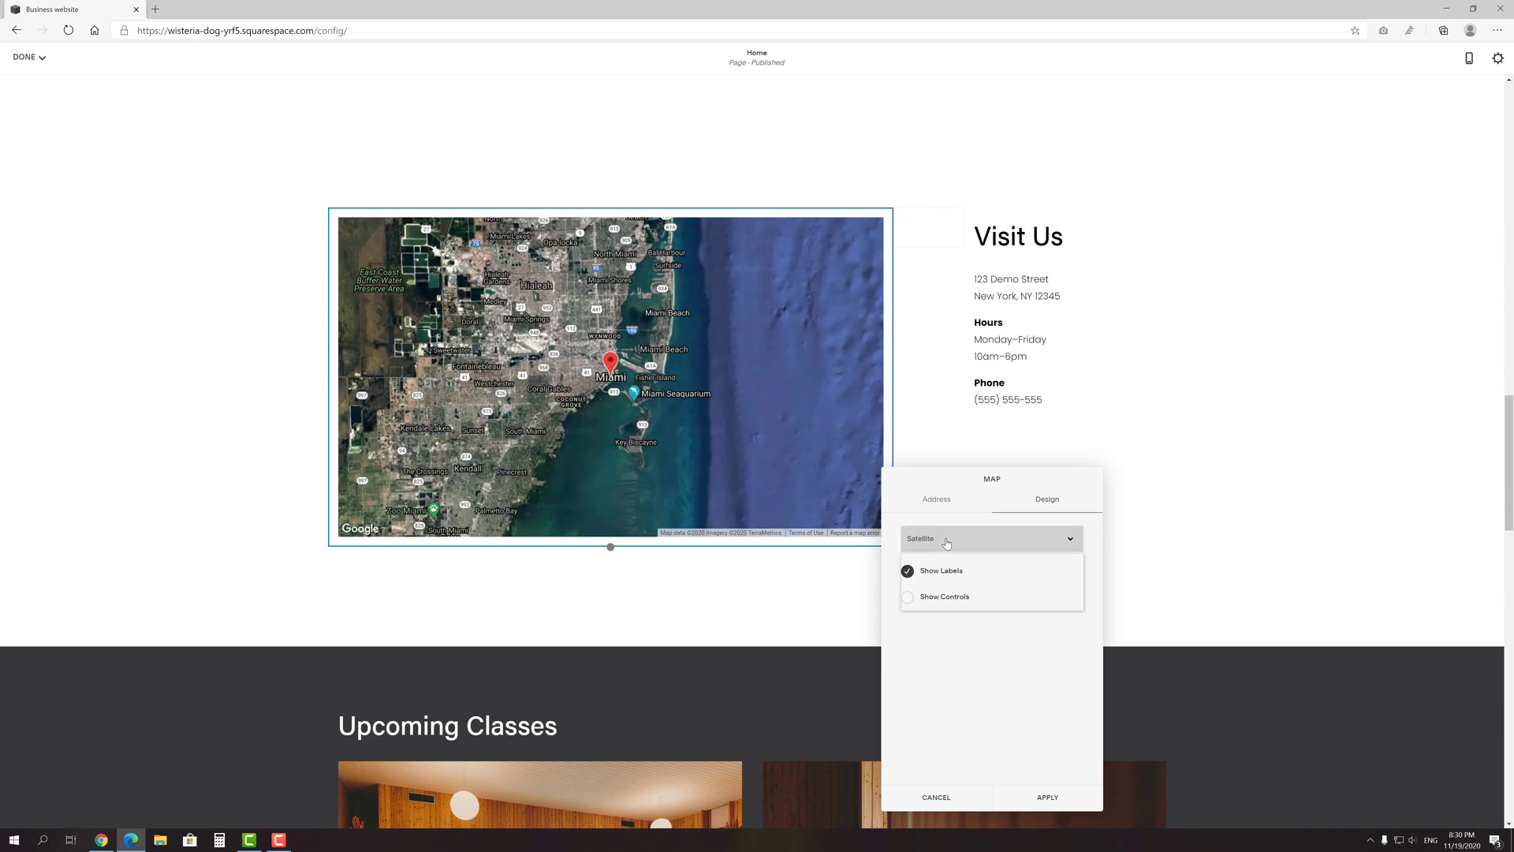
left_click(947, 557)
left_click(946, 507)
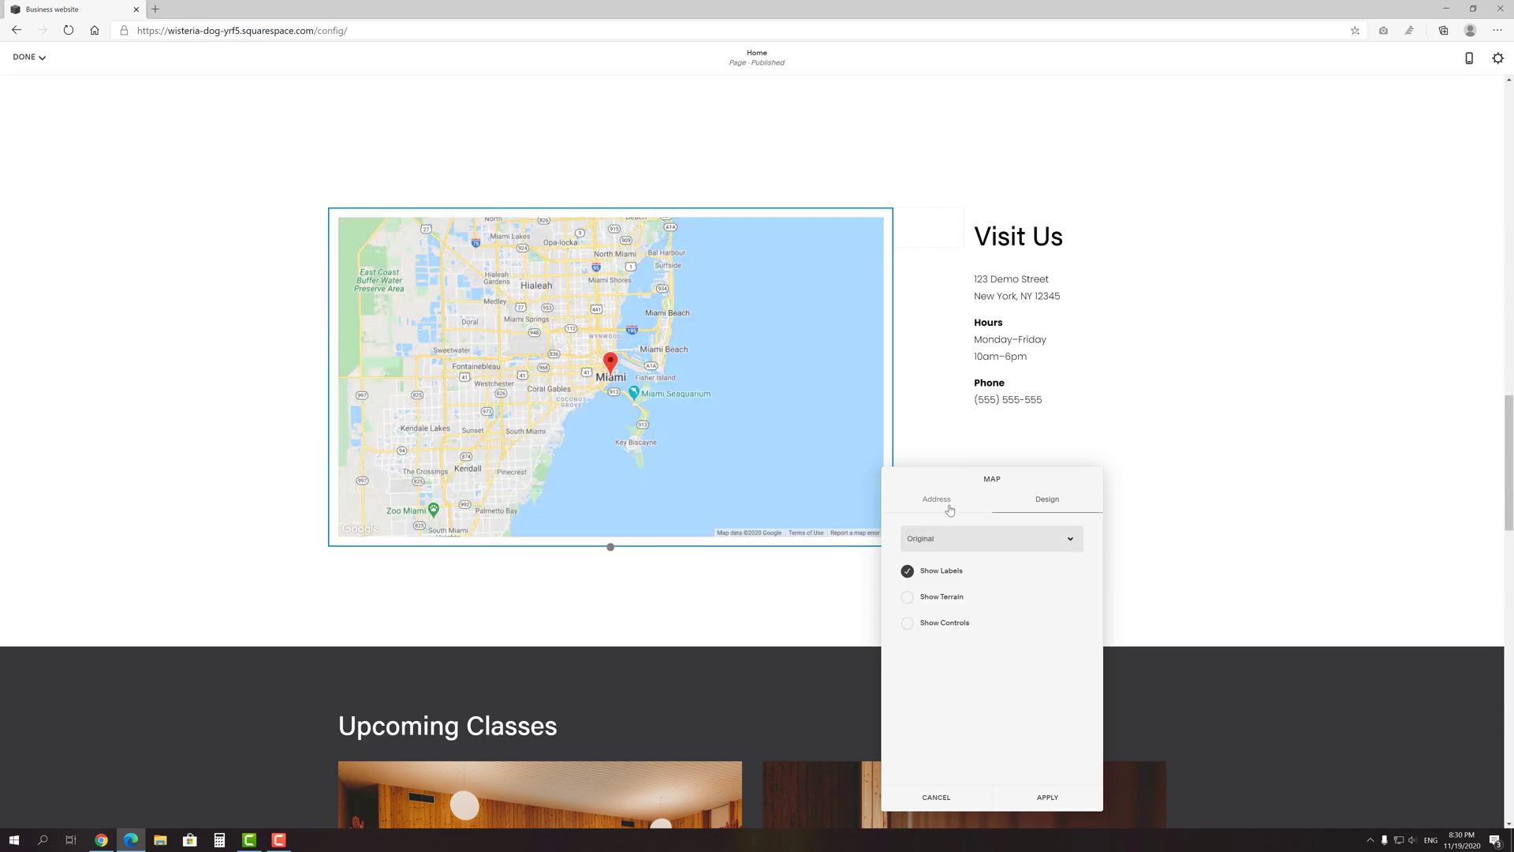
left_click(1048, 798)
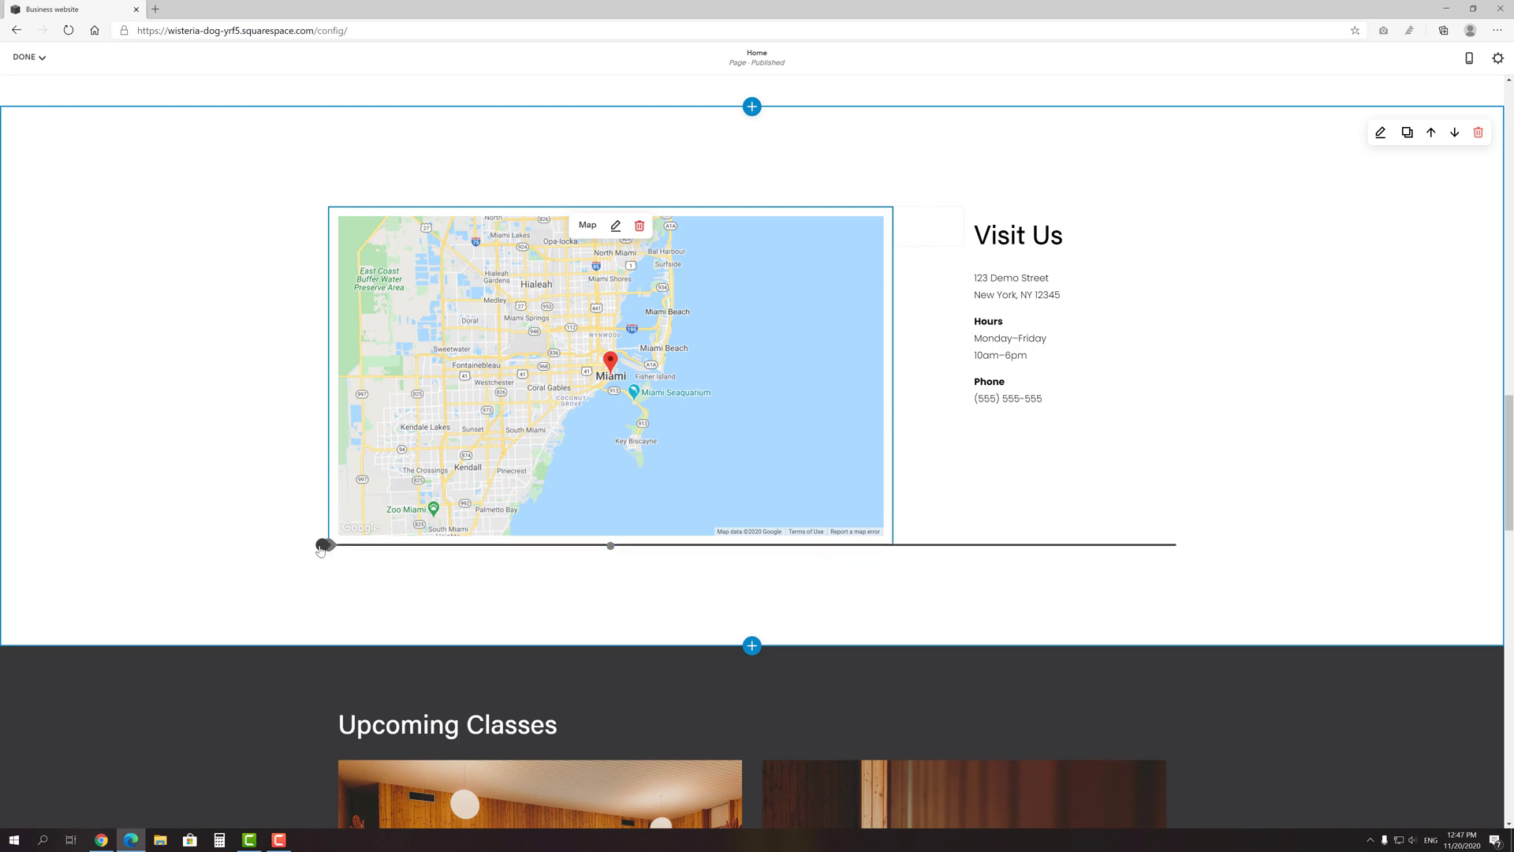
Browse the content blocks and add a Quote block reading "Hello!" below the map.
left_click(323, 545)
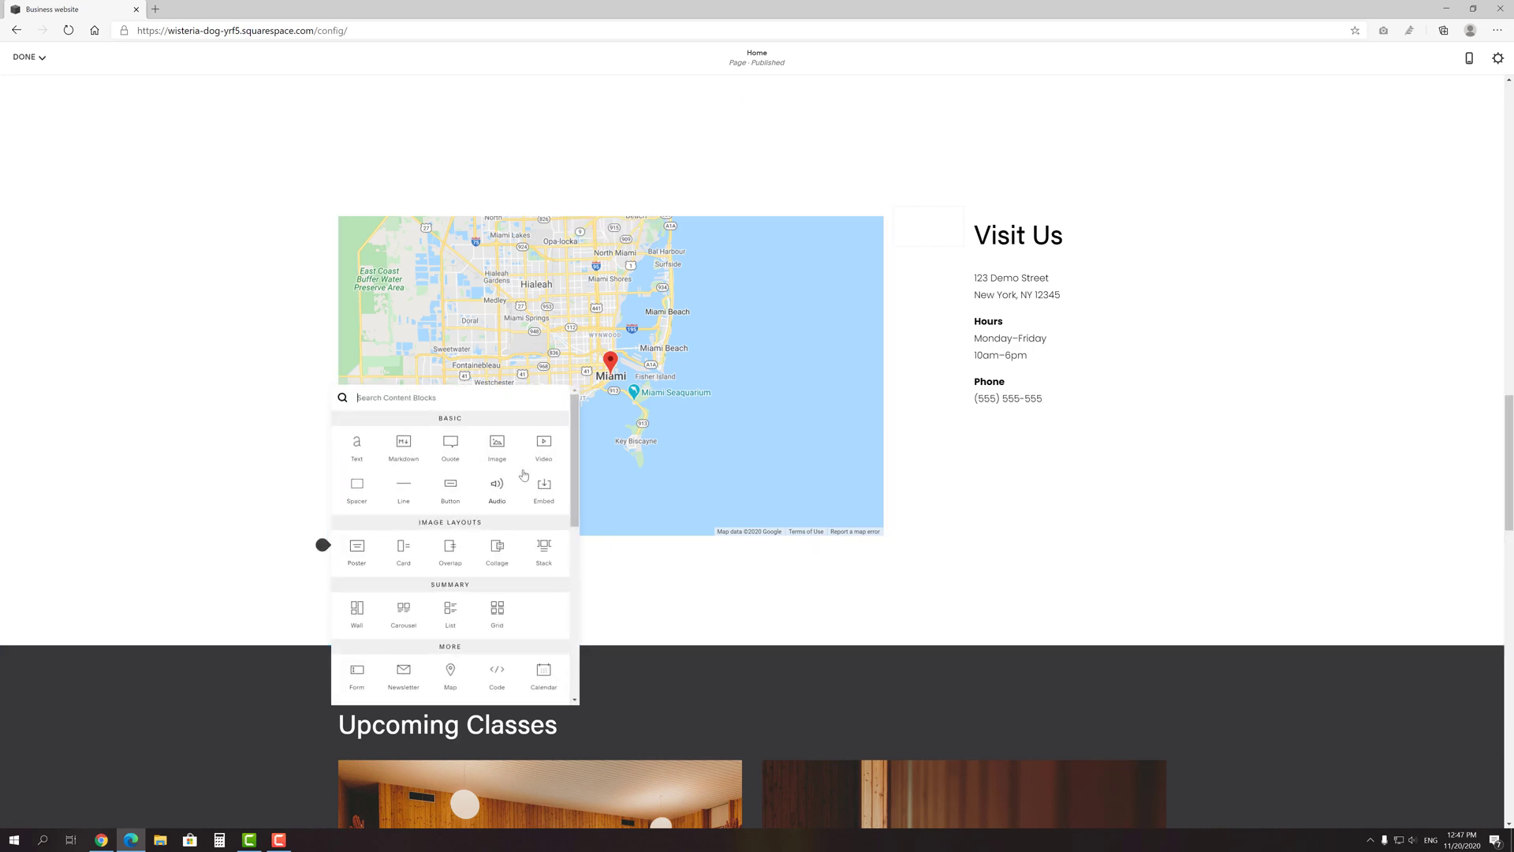
scroll(554, 541, "down", 3)
scroll(554, 541, "down", 3)
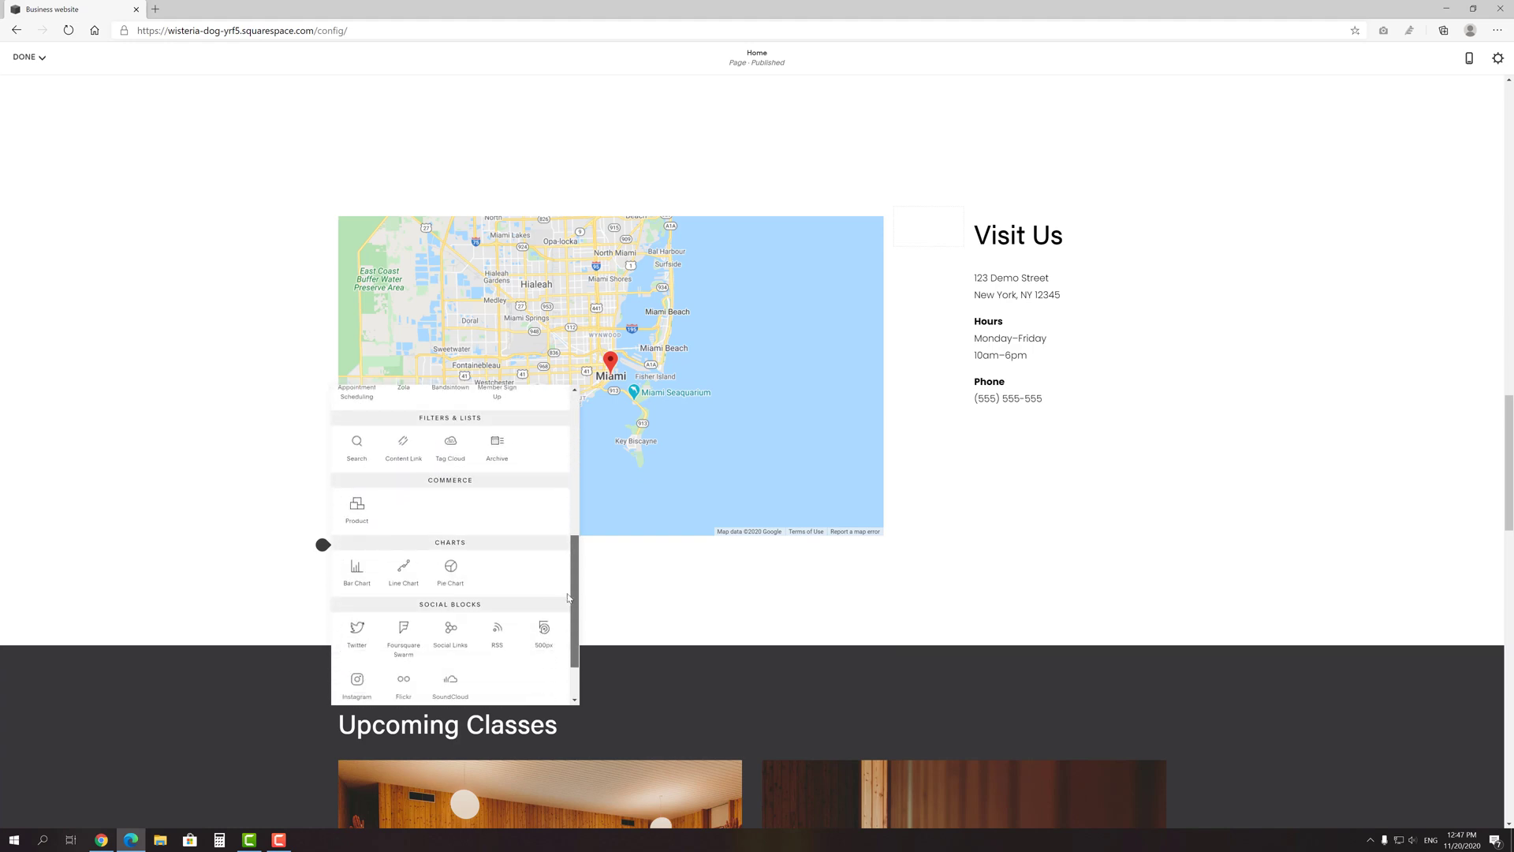
left_click_drag(577, 618, 582, 431)
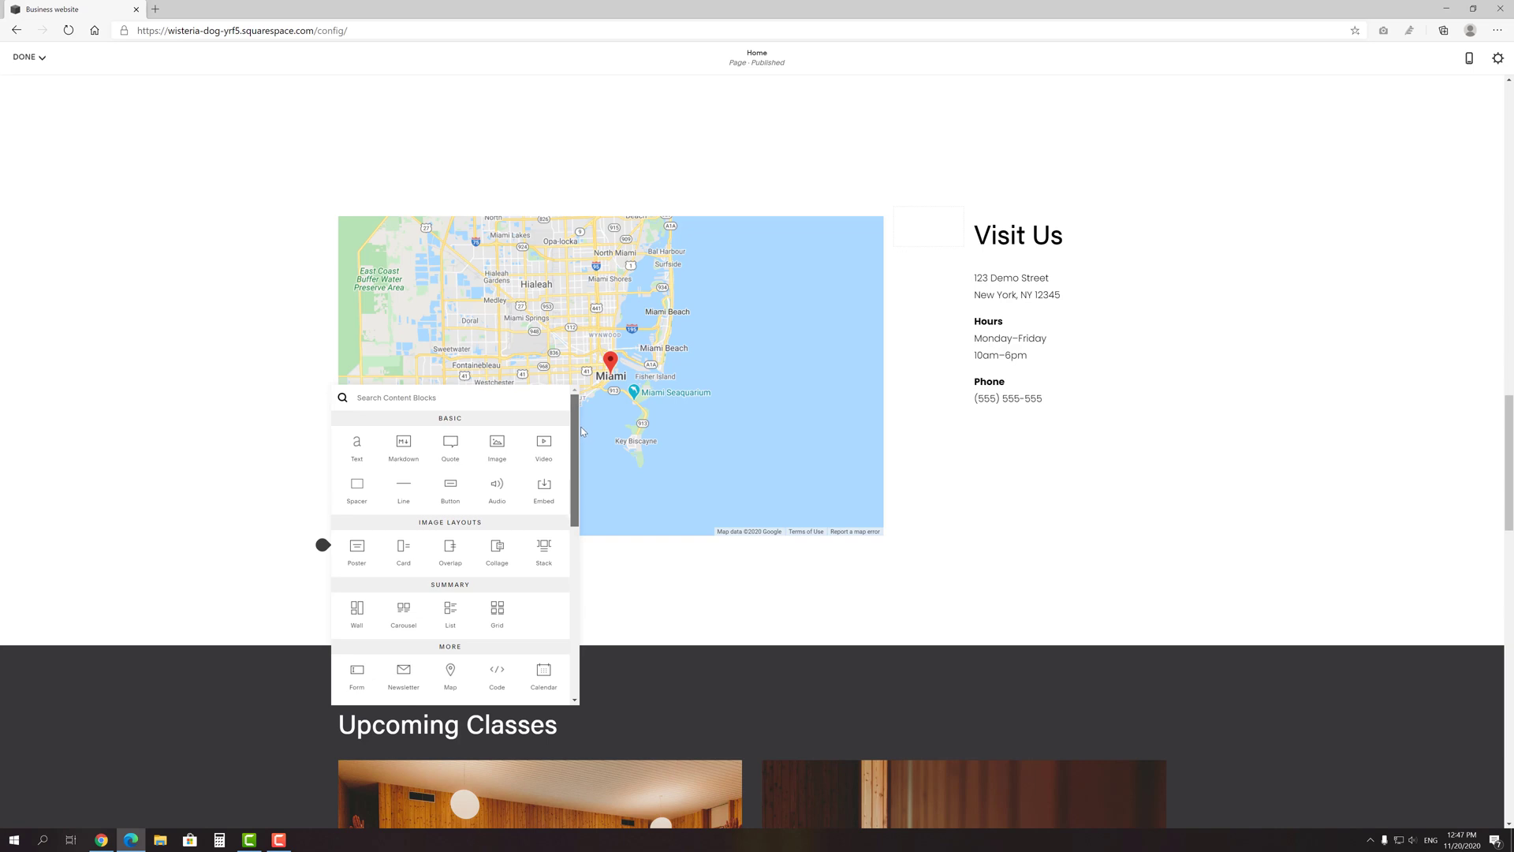
left_click(453, 455)
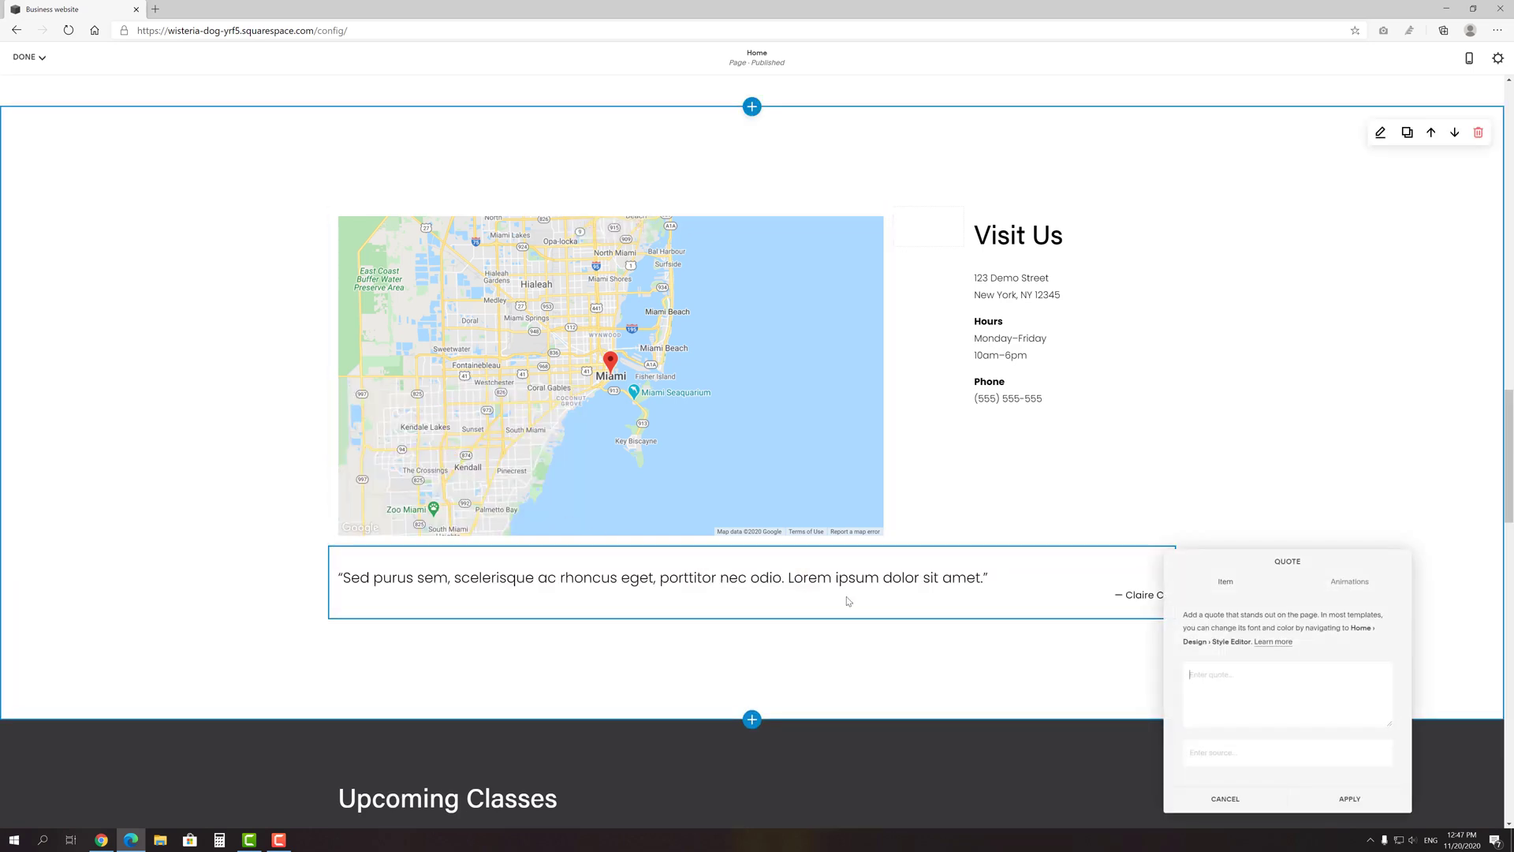
type("Hello!")
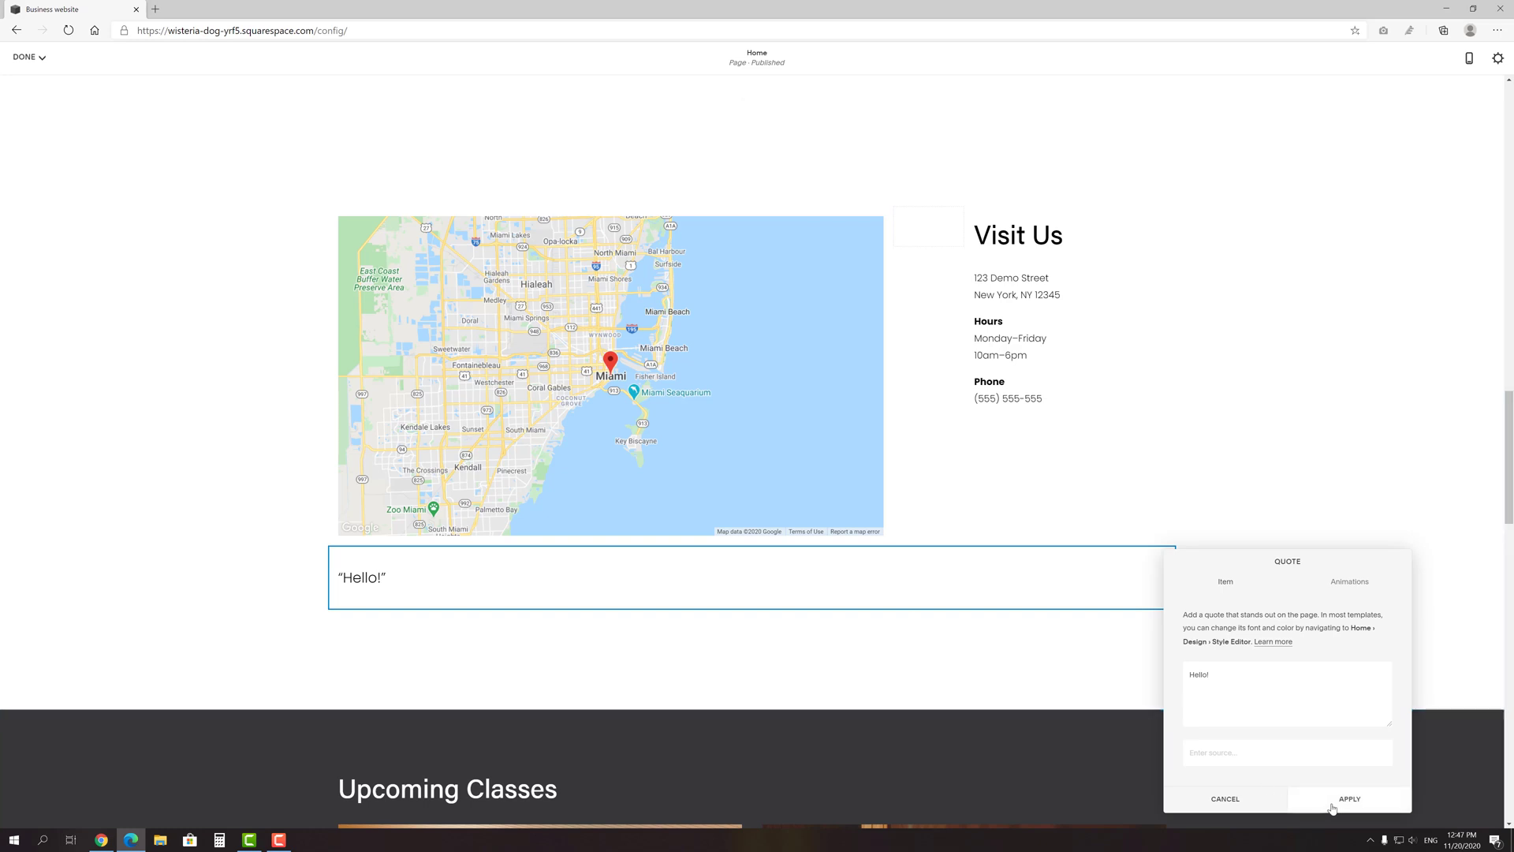
left_click(1332, 804)
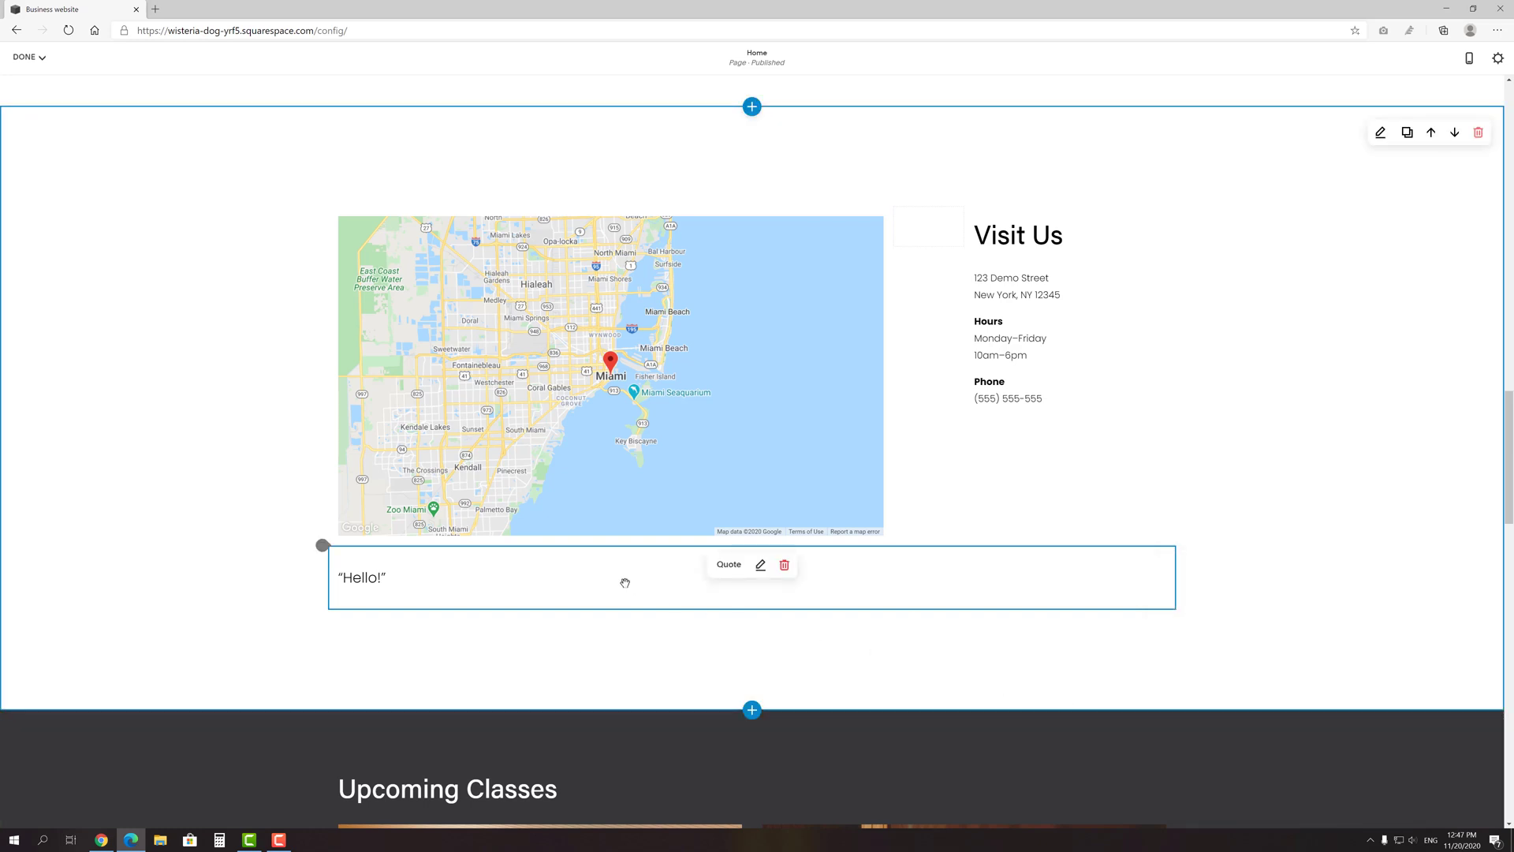
Try moving the "Hello!" quote block slightly and delete it from the Visit Us section.
mouse_move(621, 586)
left_mouse_down()
mouse_move(621, 293)
mouse_move(635, 234)
mouse_move(640, 565)
mouse_move(623, 601)
left_mouse_up()
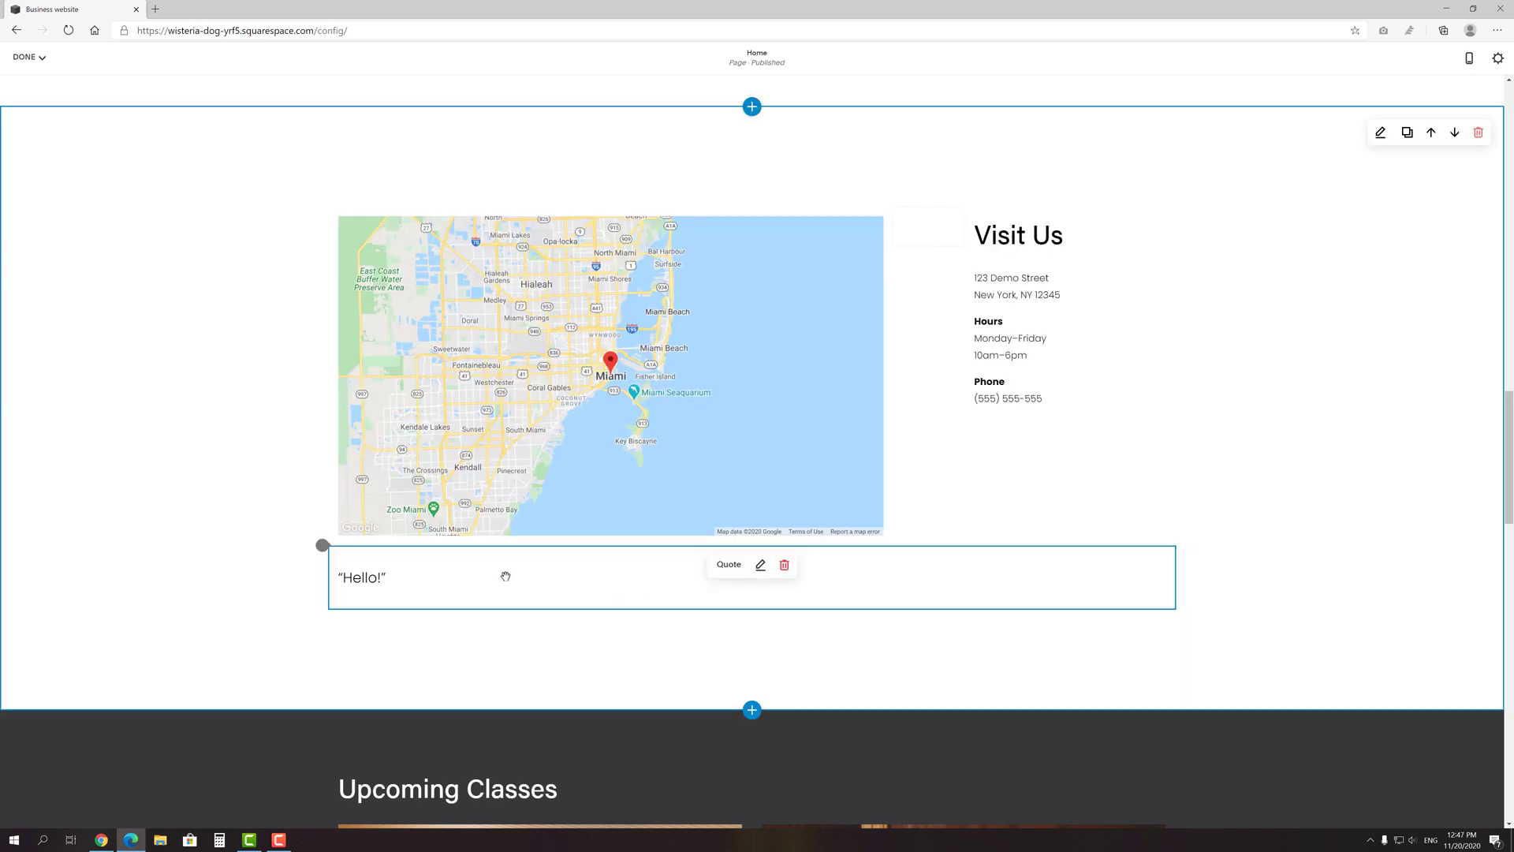
left_click(784, 565)
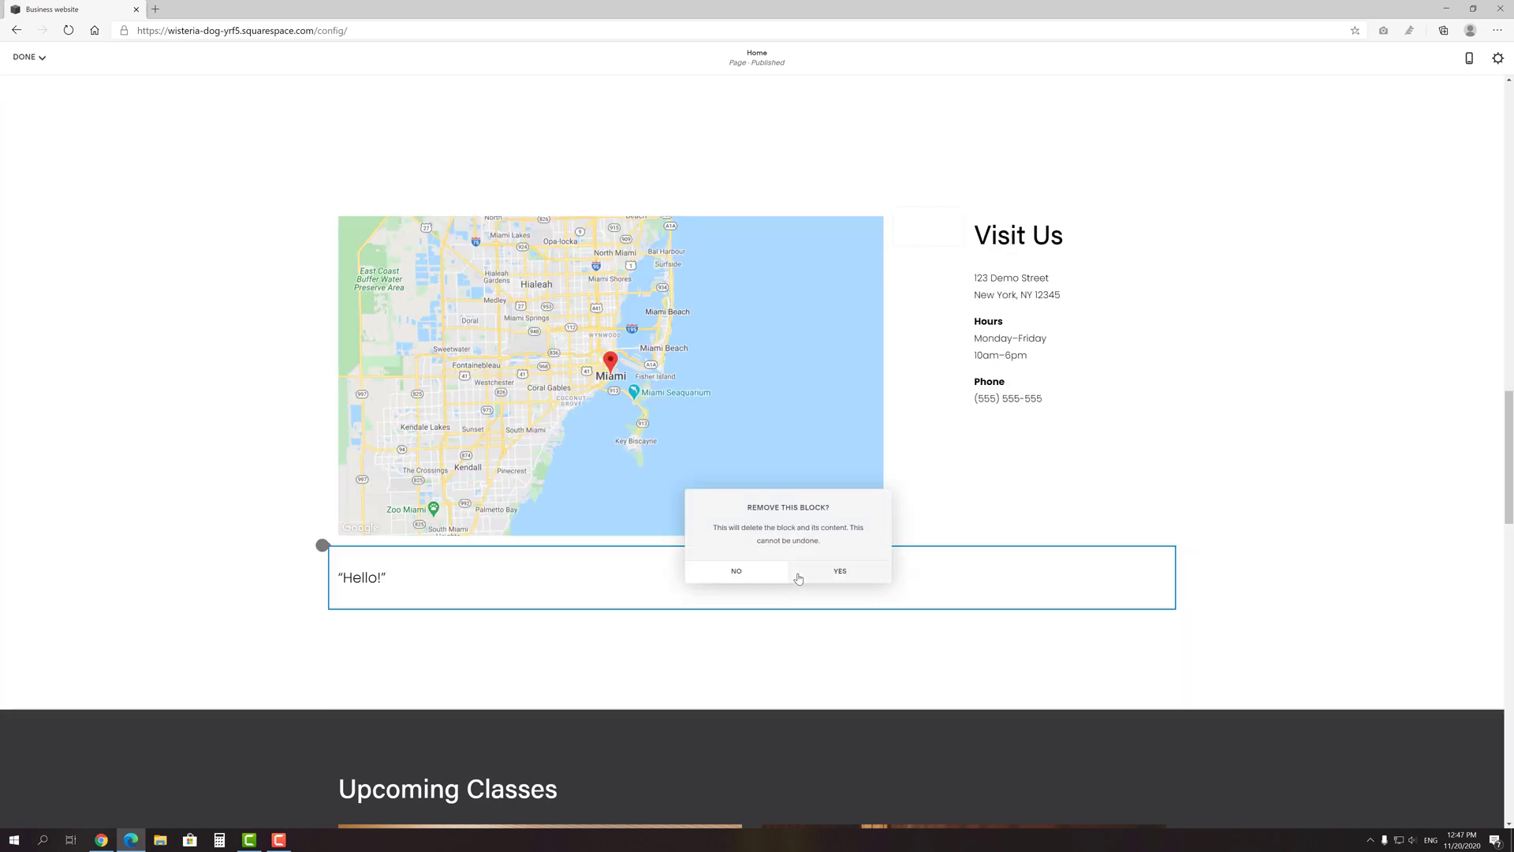
left_click(805, 576)
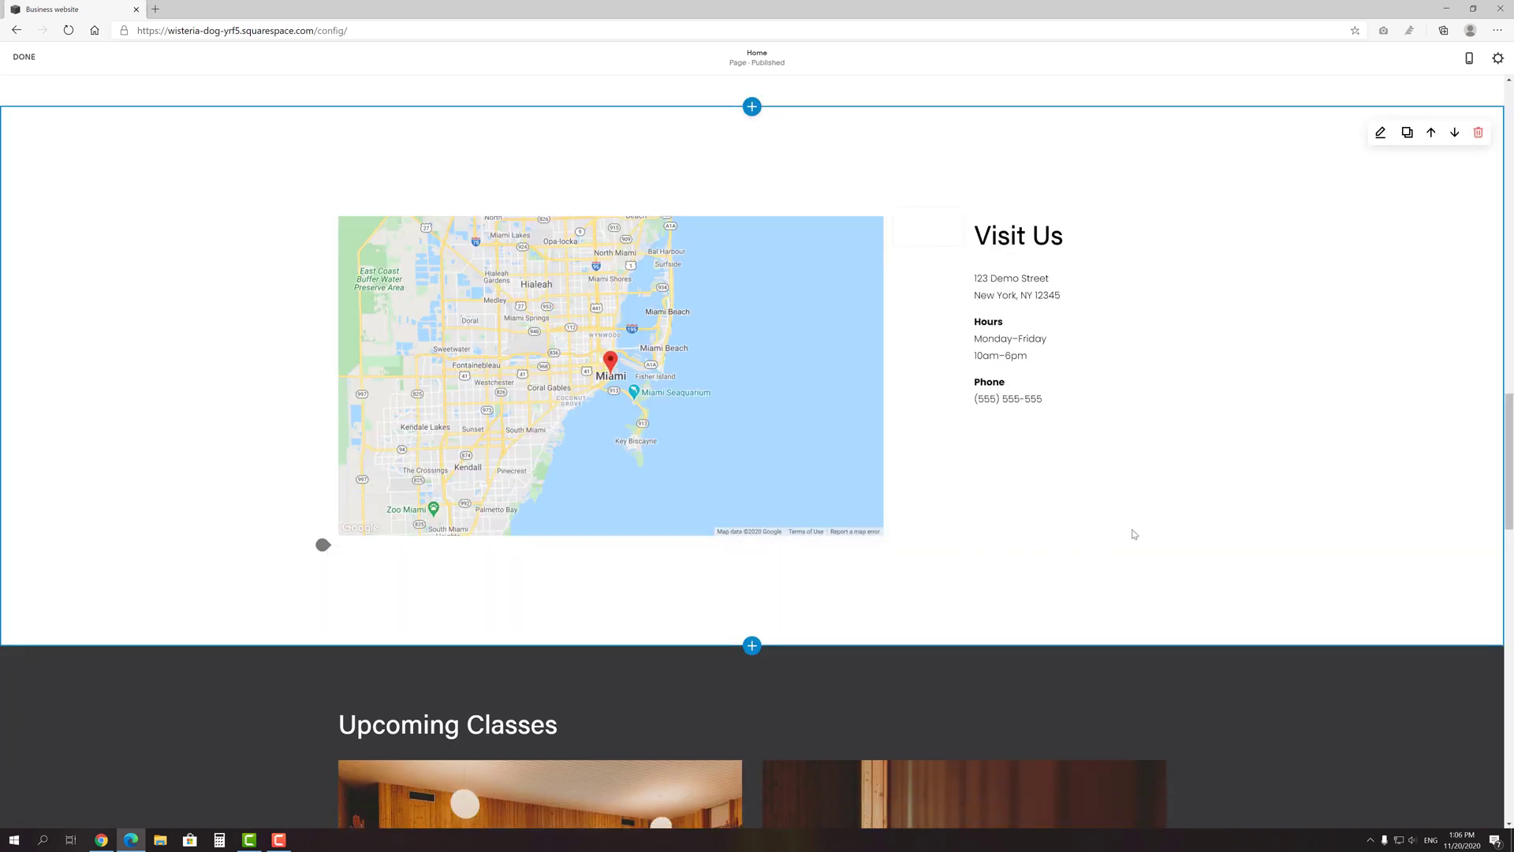
Remove the Upcoming Classes, breathing and meditation text, and newsletter sections below the map section.
scroll(1500, 444, "down", 4)
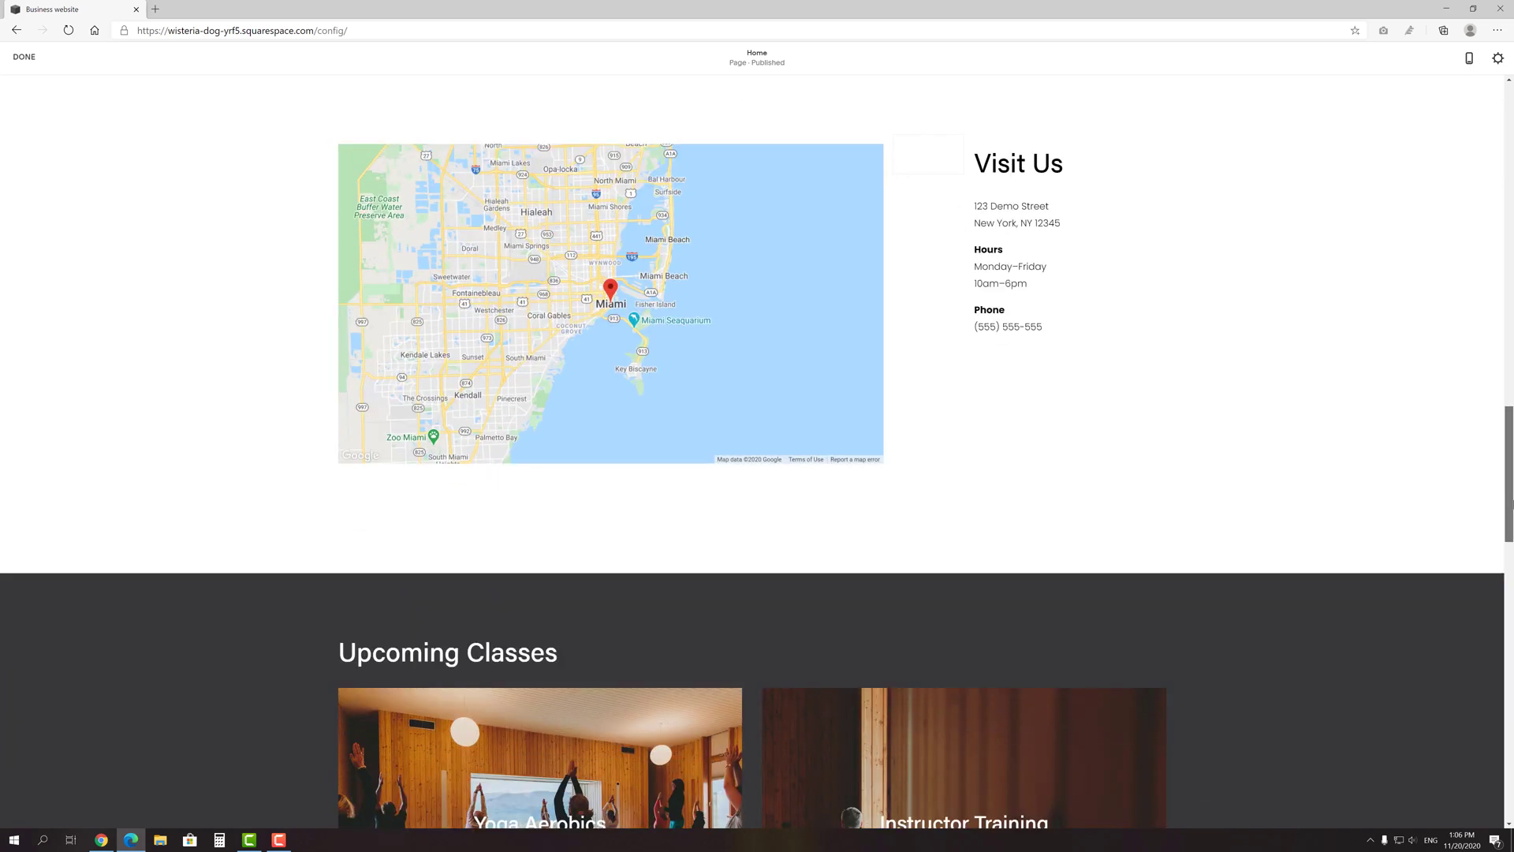
left_click(1480, 329)
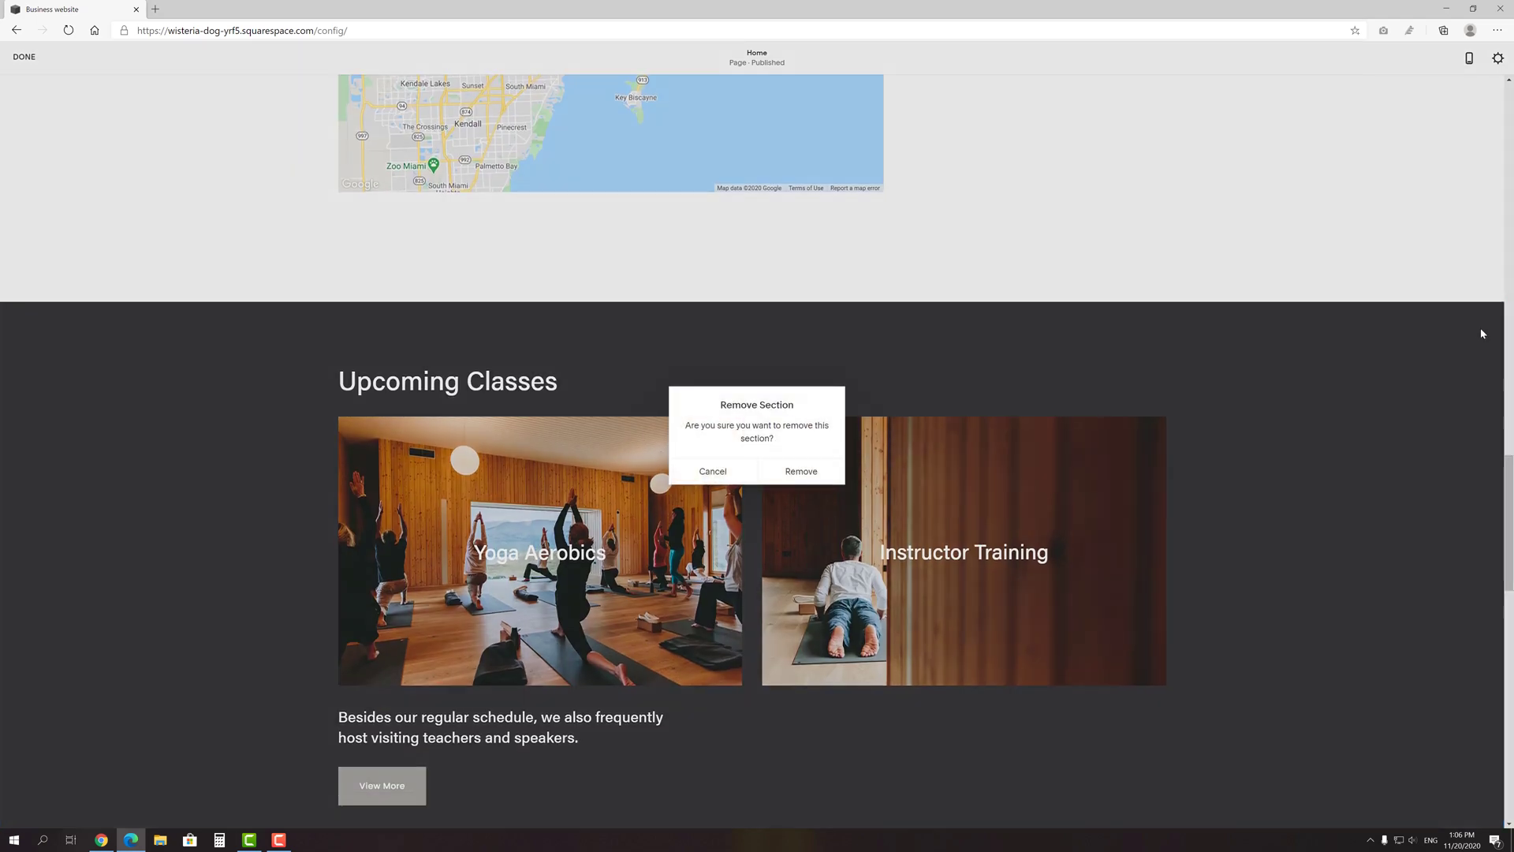
left_click(788, 471)
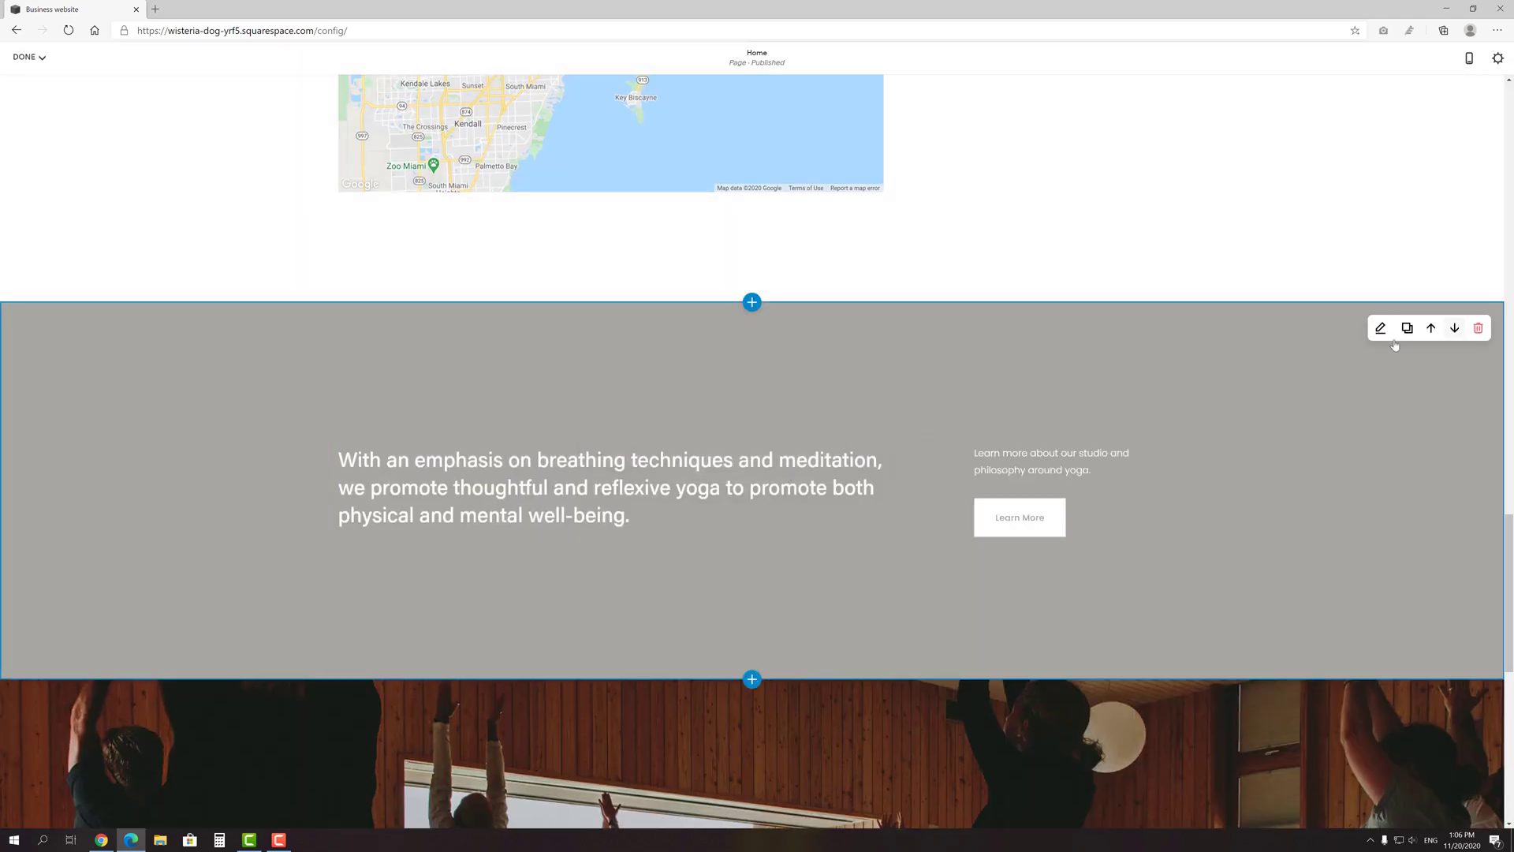
left_click(1487, 324)
left_click(801, 475)
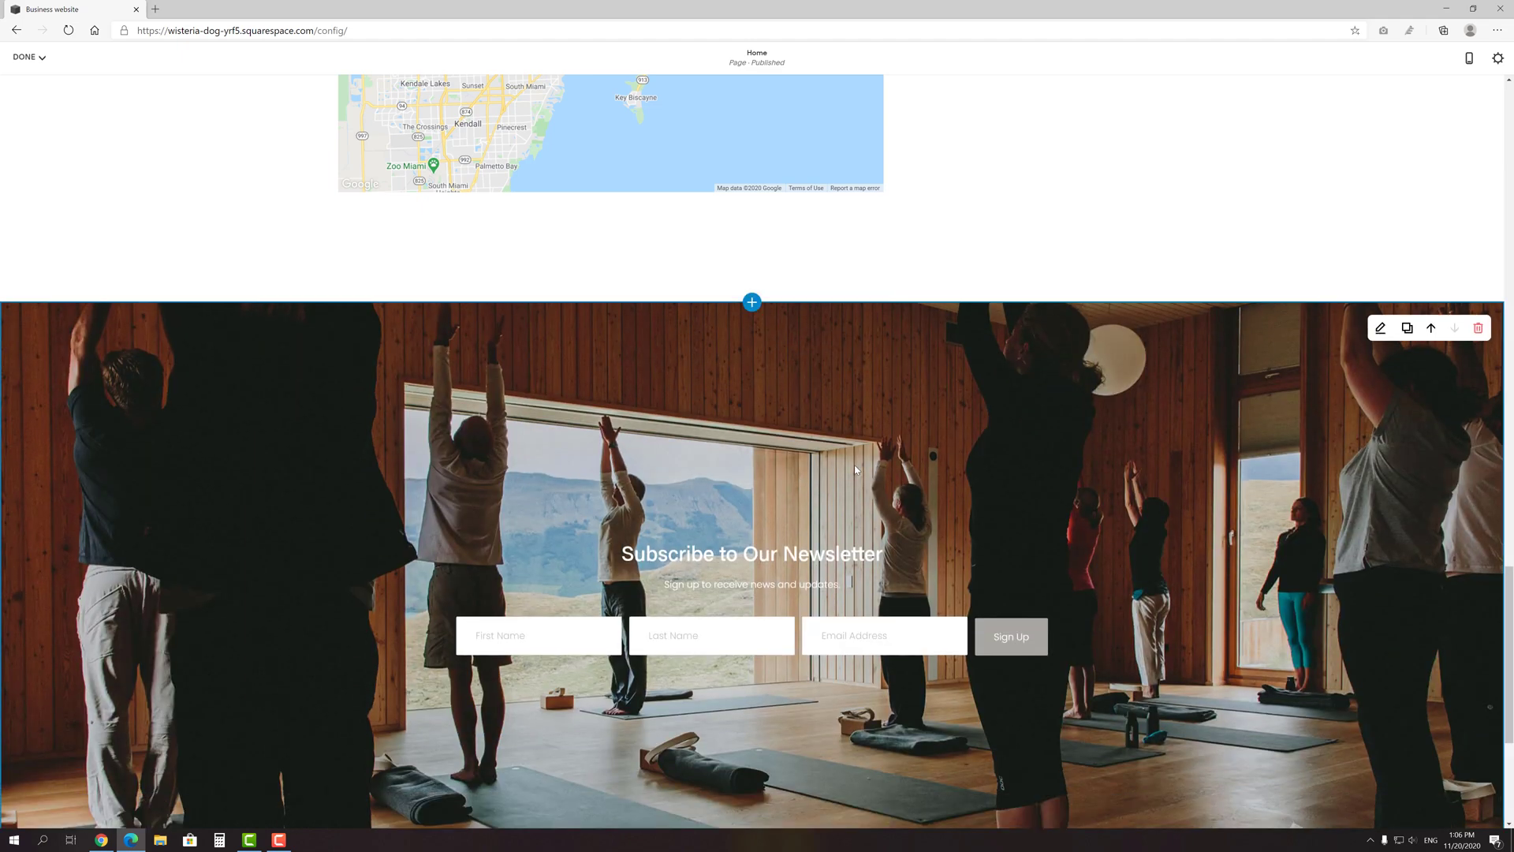
left_click(1473, 330)
left_click(812, 473)
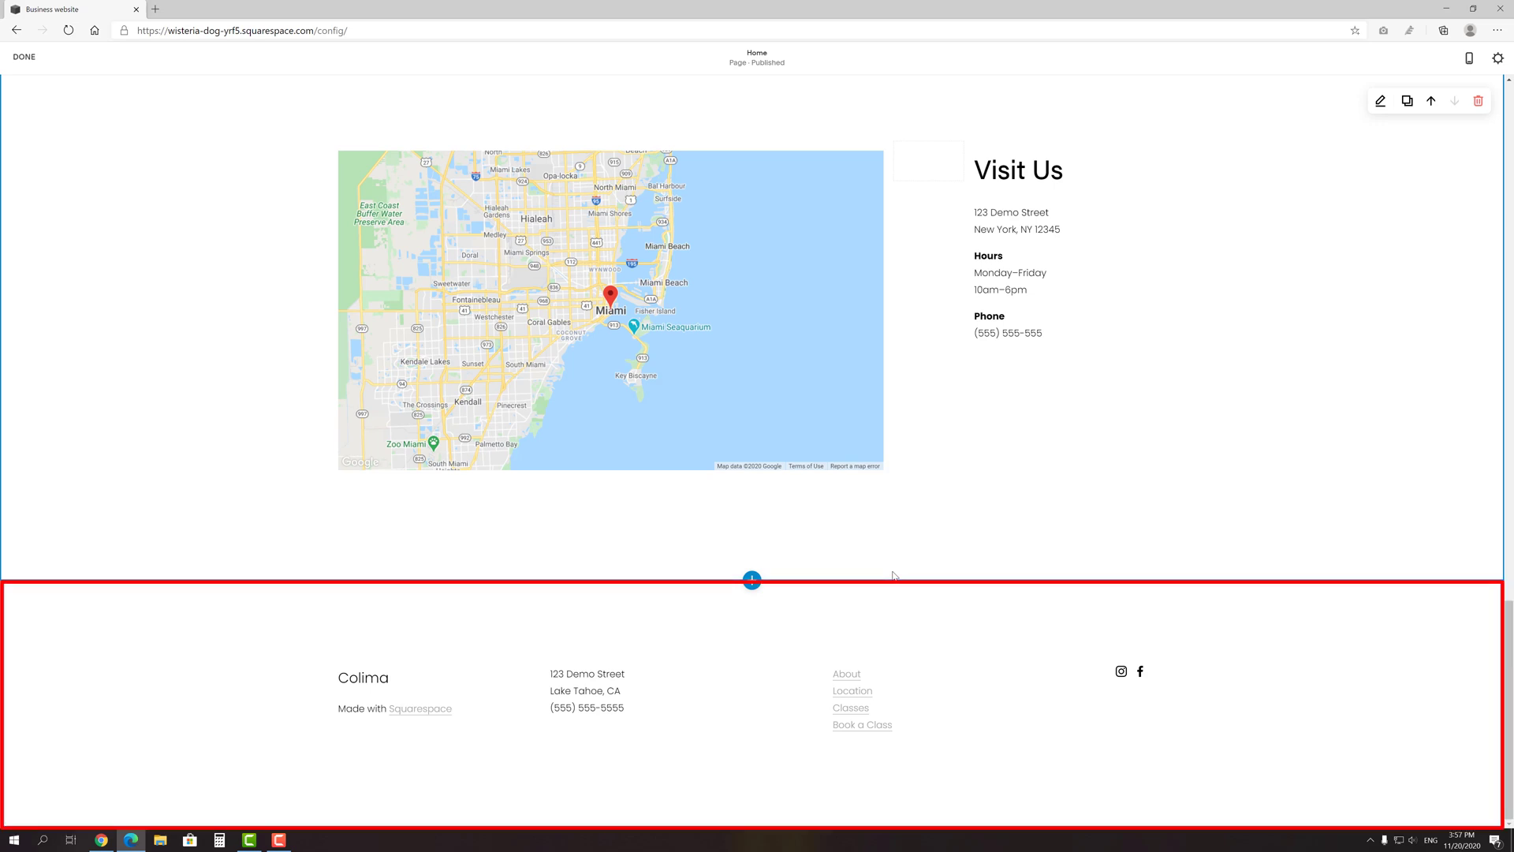
Try the light and dark color themes on the site footer, apply Black Bold and finish editing the page.
mouse_move(876, 582)
left_click(774, 617)
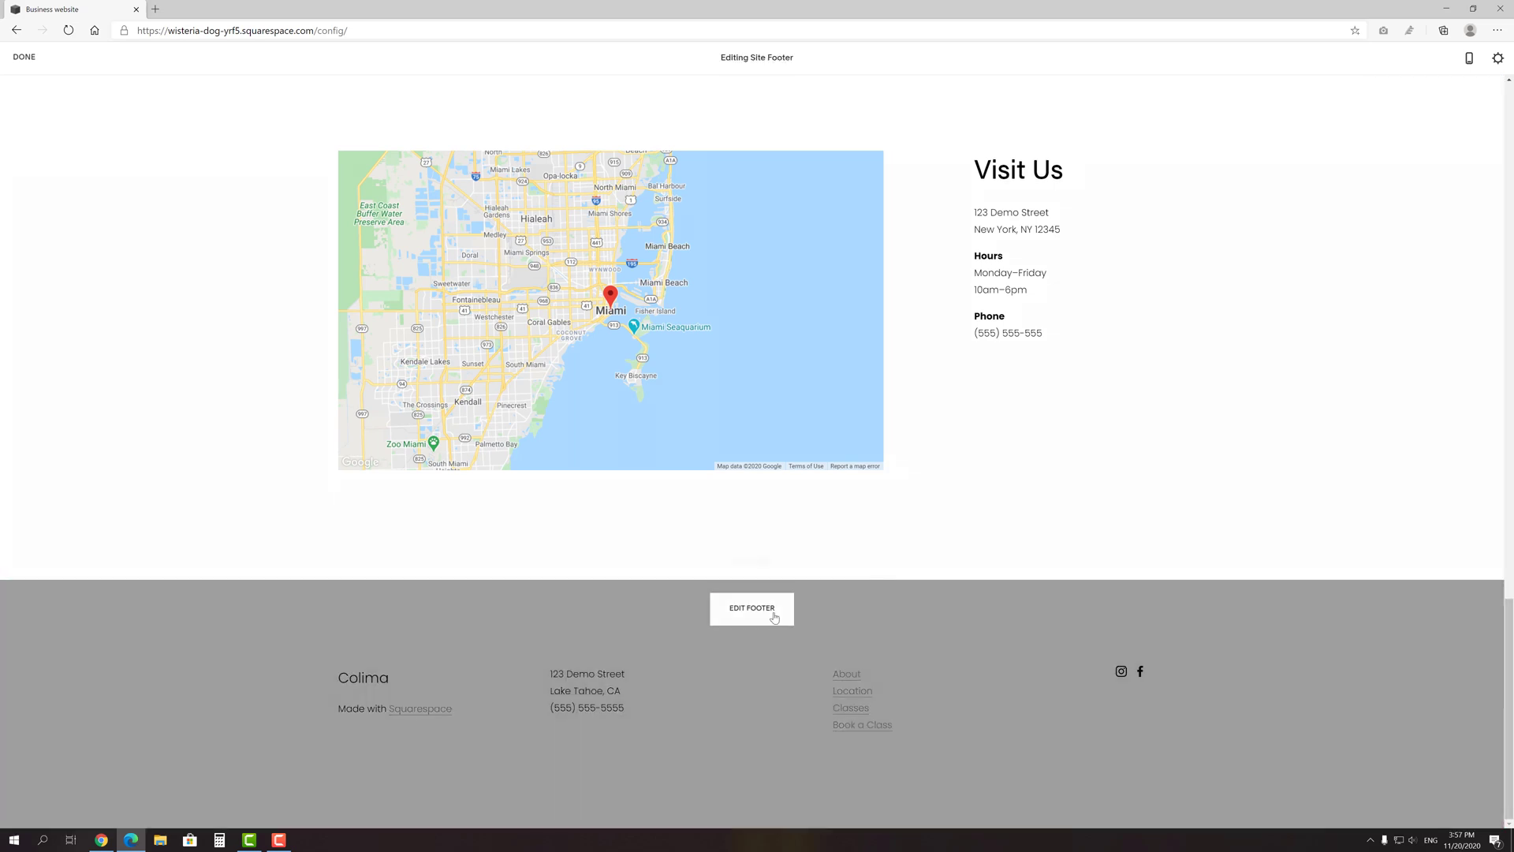
left_click(1379, 593)
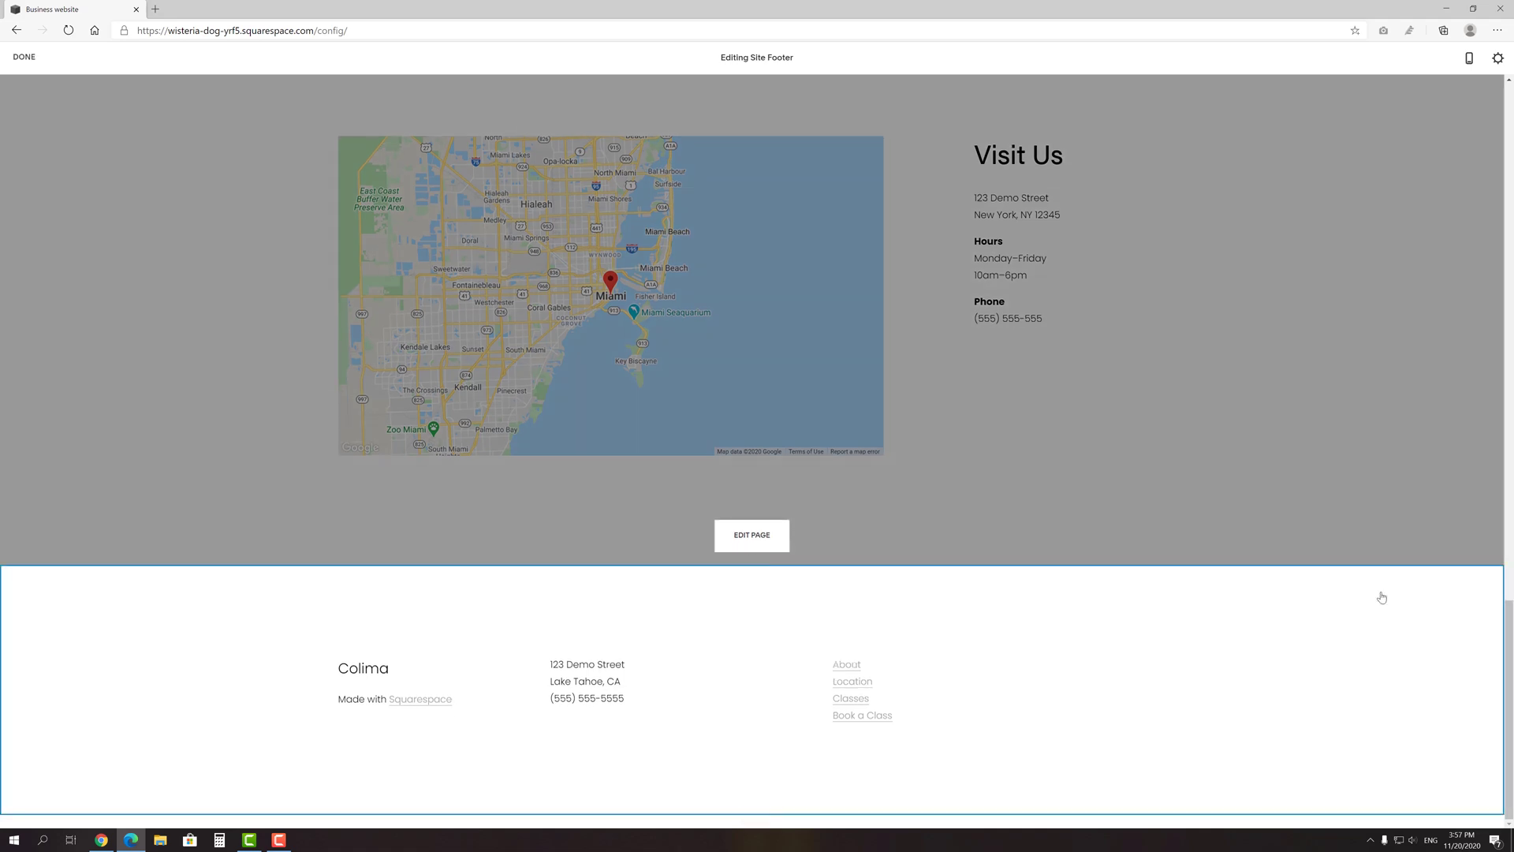
left_click(1465, 572)
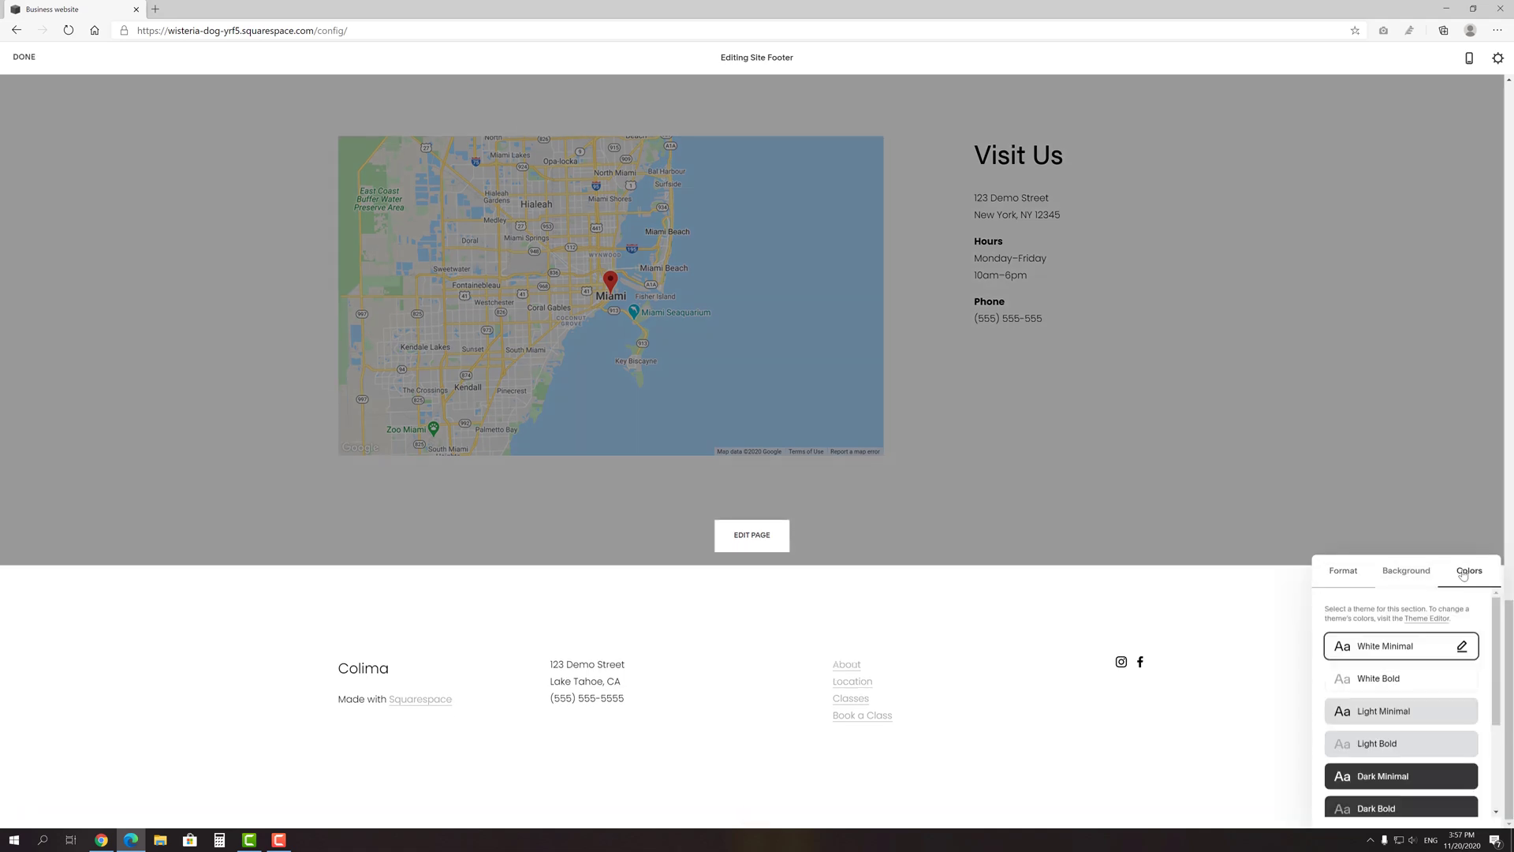
left_click(1390, 712)
left_click(1392, 741)
left_click(1390, 778)
scroll(1390, 778, "down", 1)
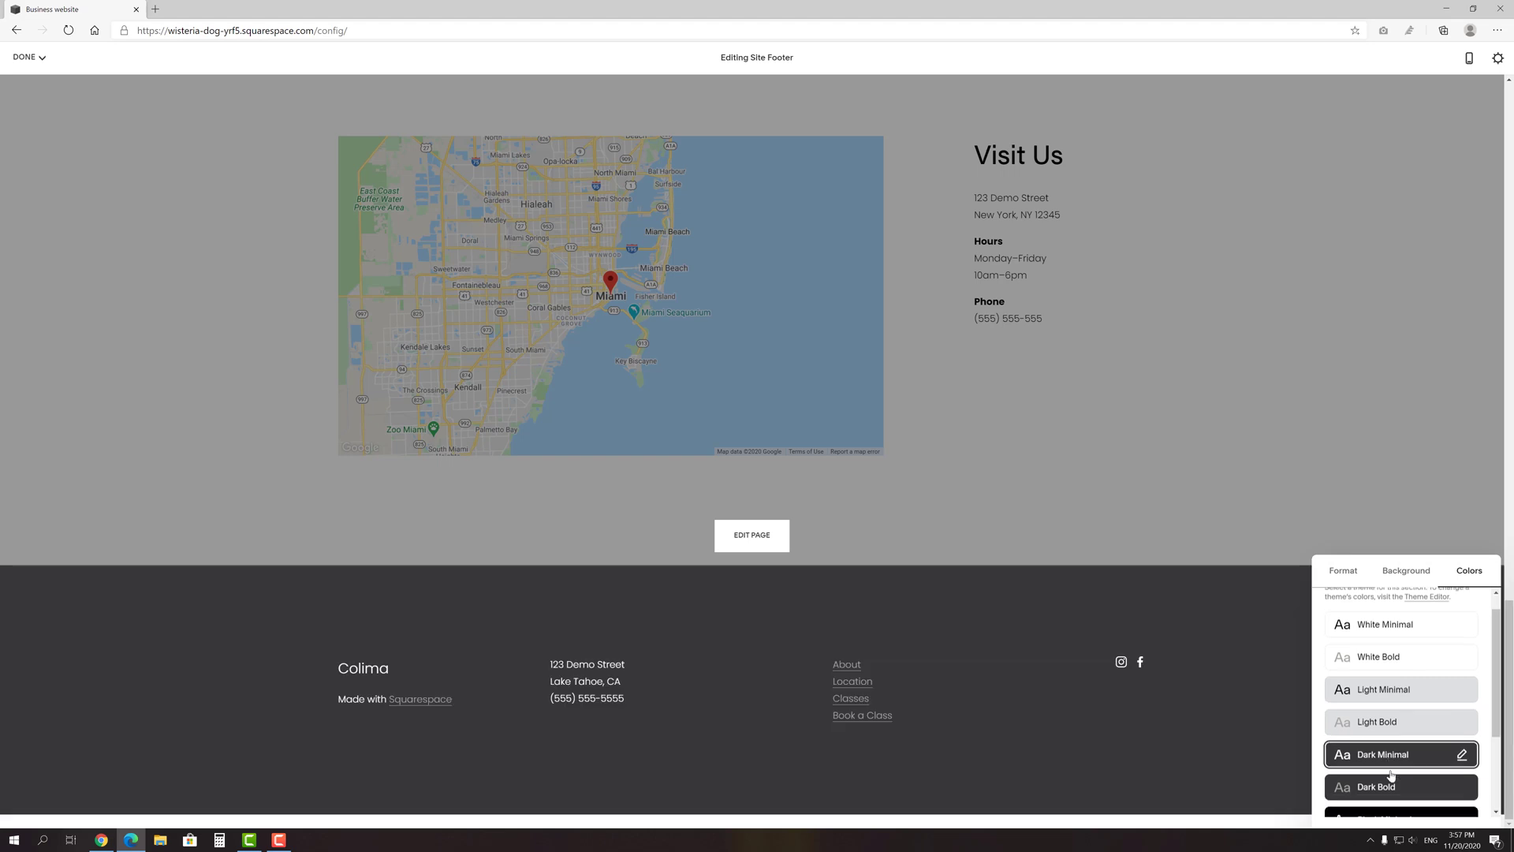
left_click(1388, 773)
left_click(1386, 745)
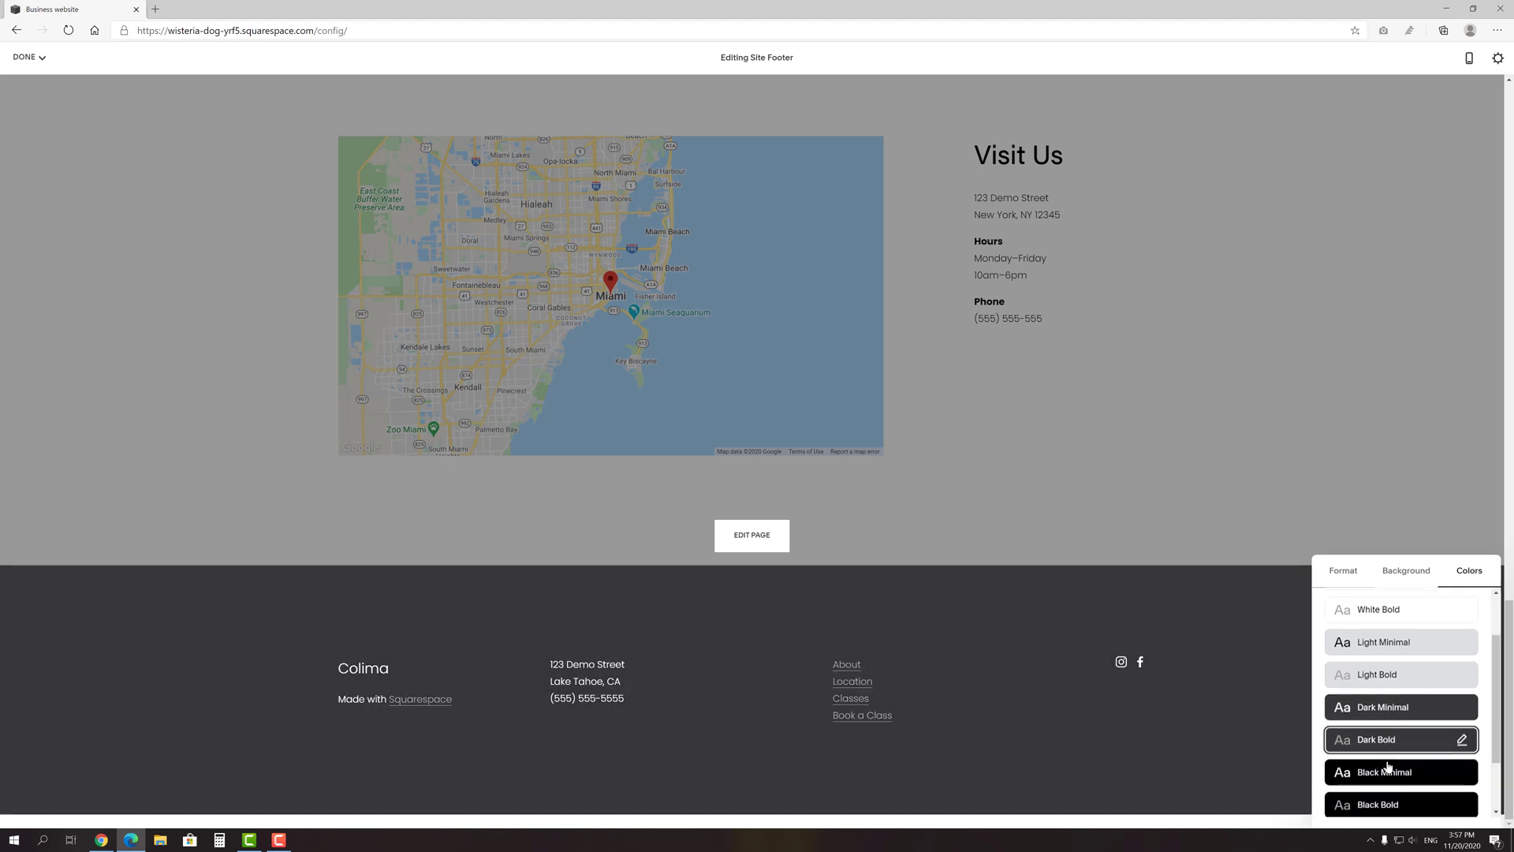
left_click(1392, 804)
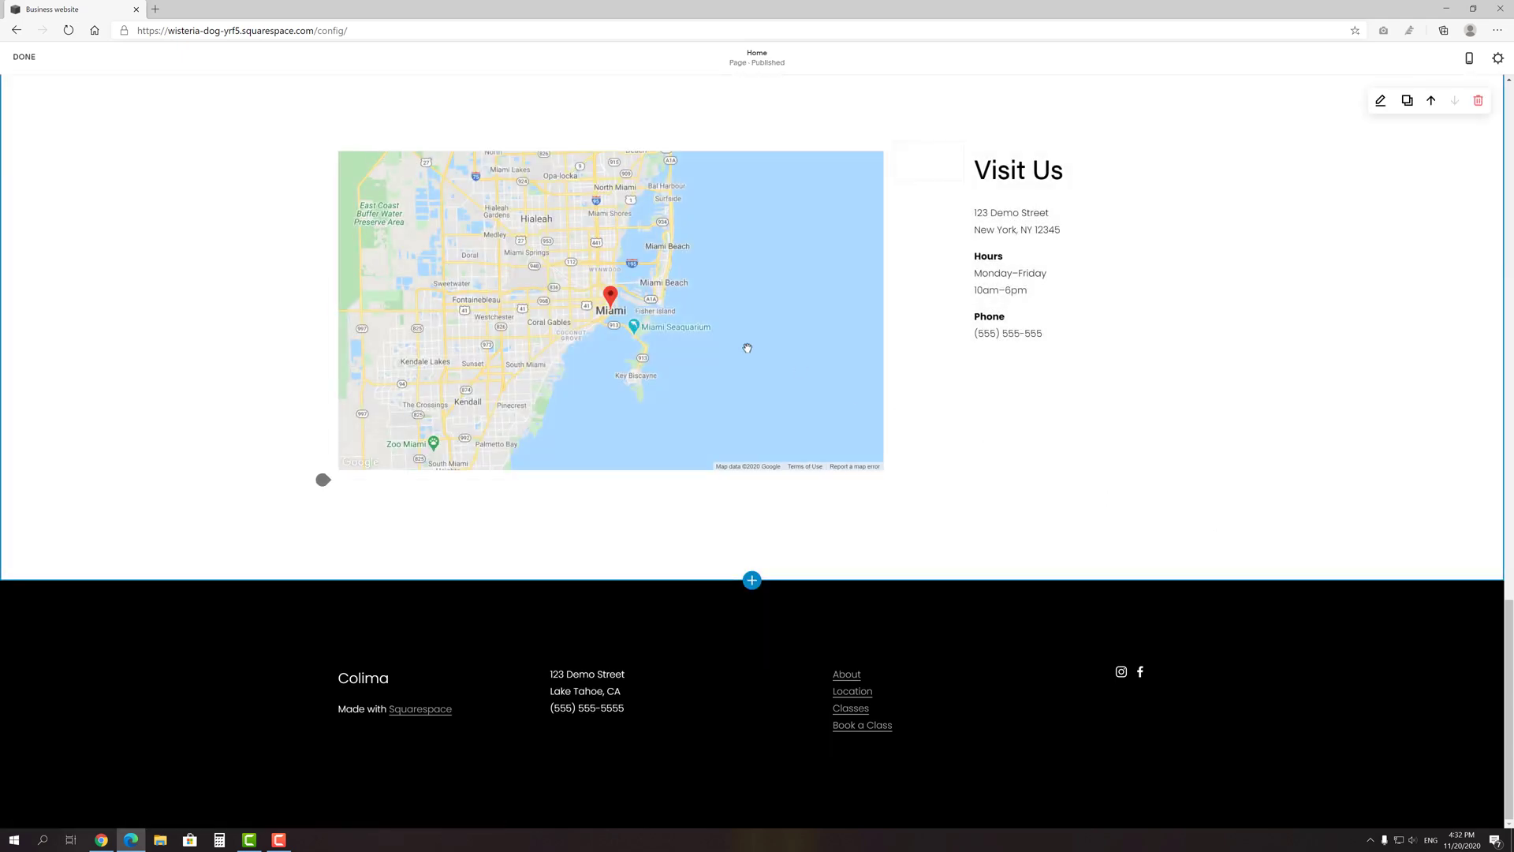
left_click(24, 57)
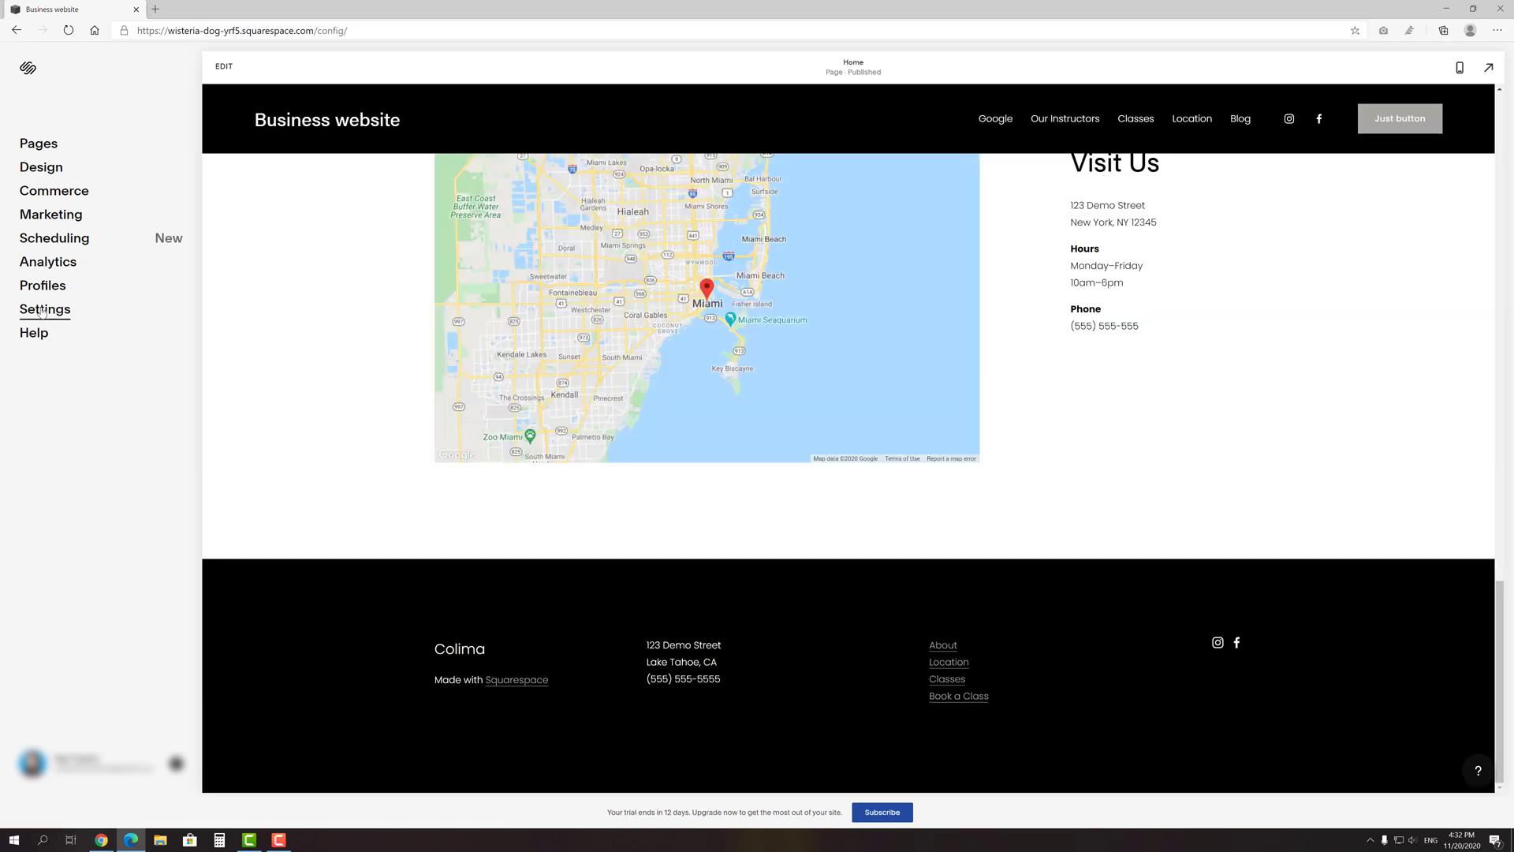
View the contact and location fields in the site's Business Information settings and return to the main site menu.
left_click(41, 310)
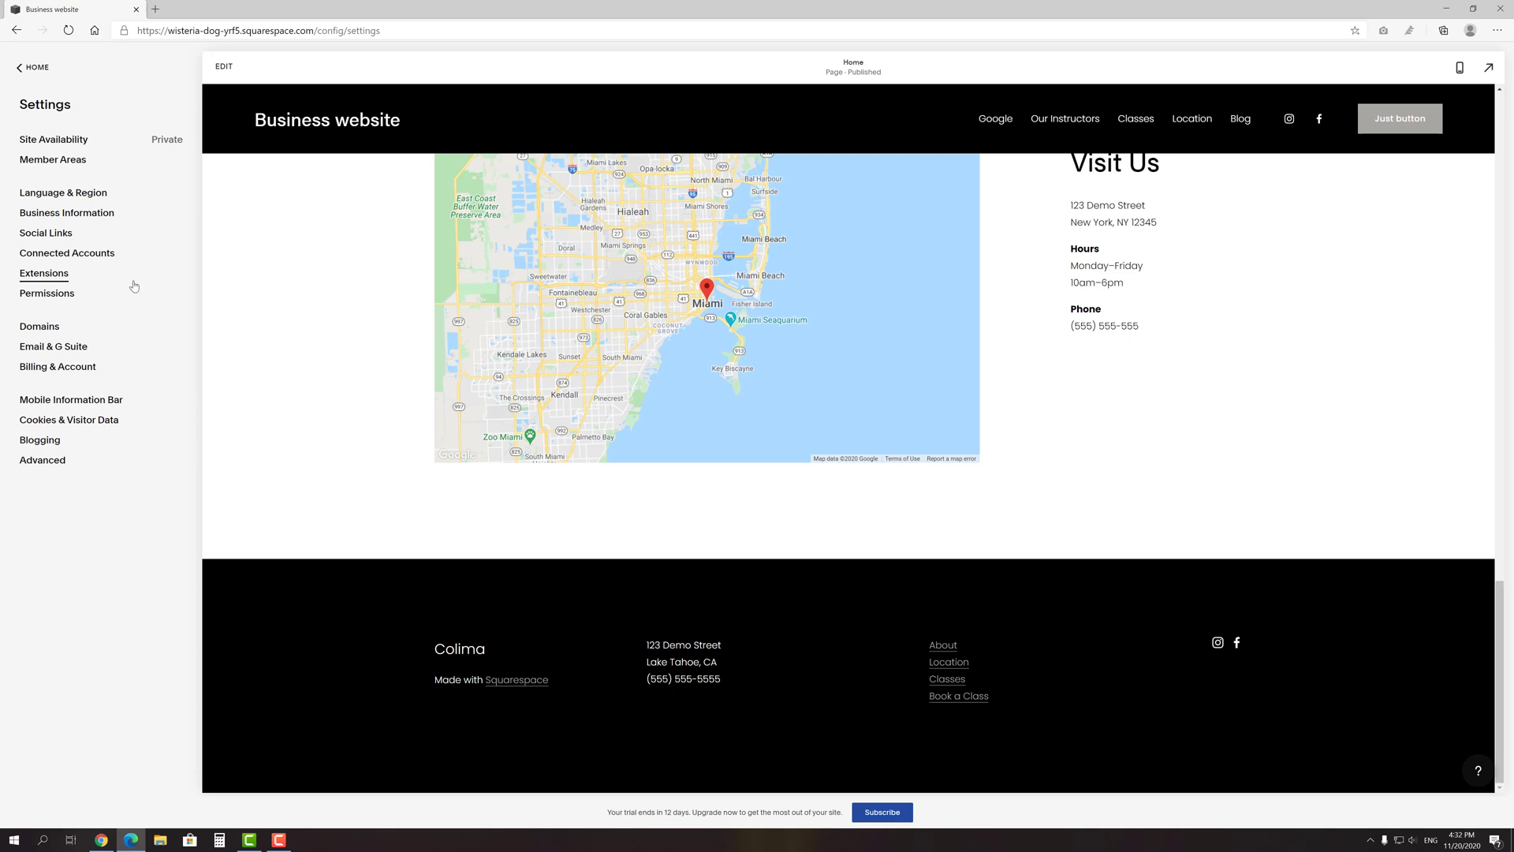
left_click(92, 215)
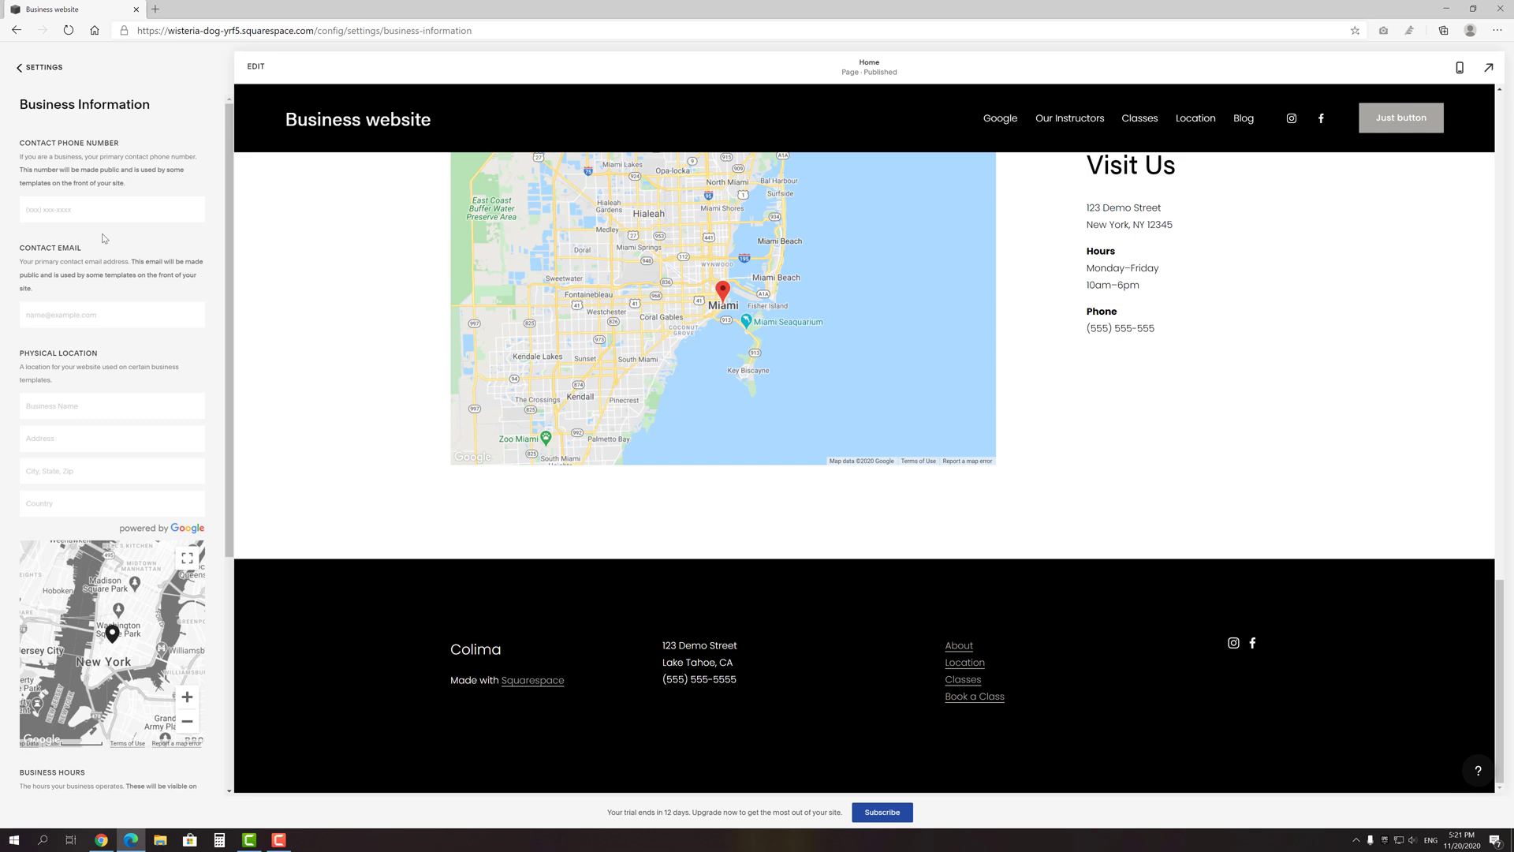
left_click(36, 68)
left_click(36, 69)
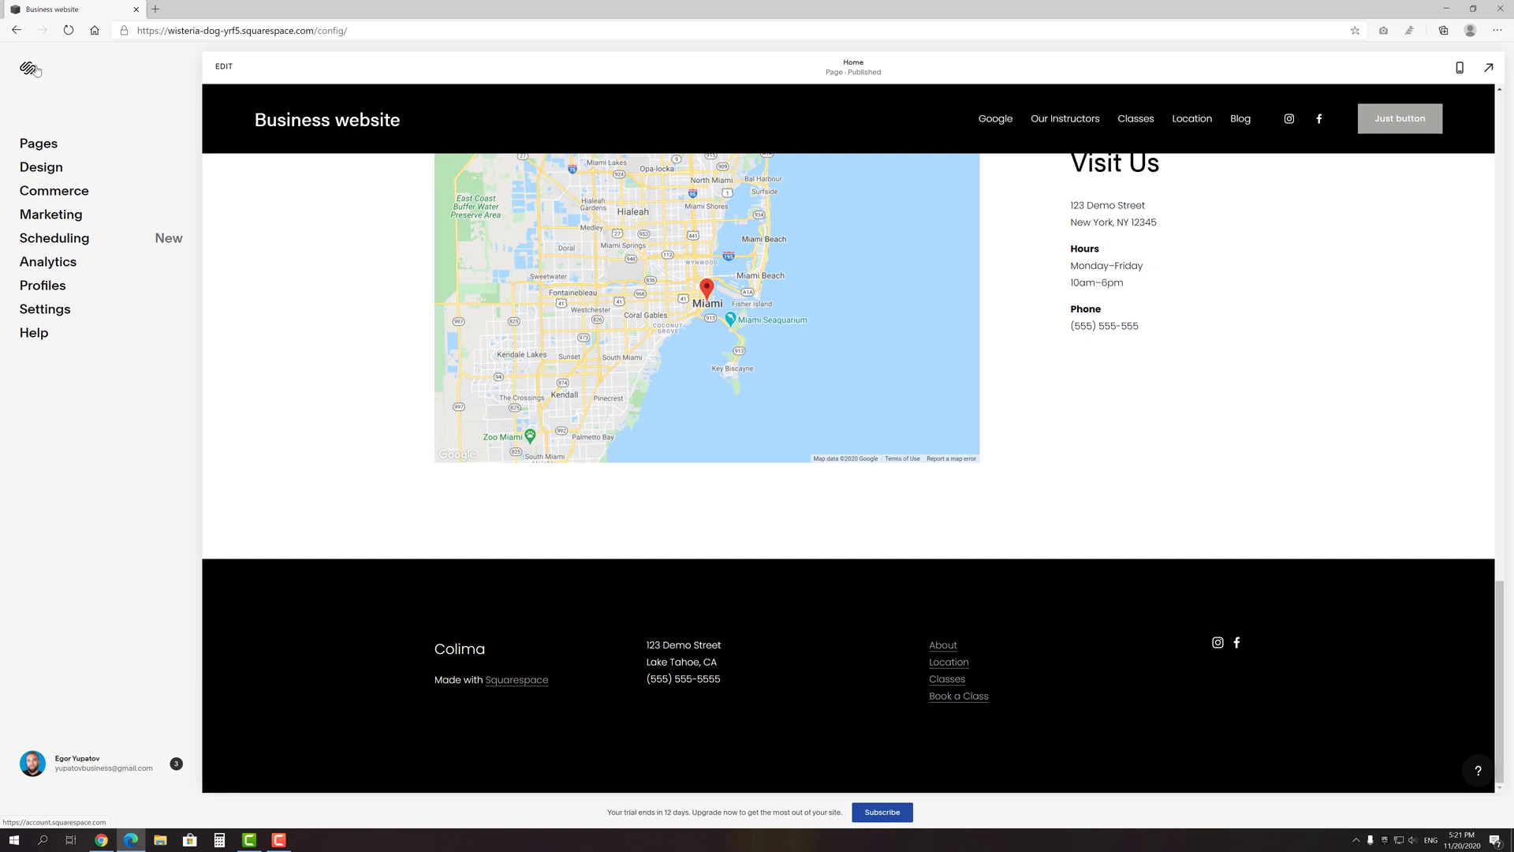
Set the home page's SEO title format to "My homepage" in the marketing SEO settings.
left_click(52, 214)
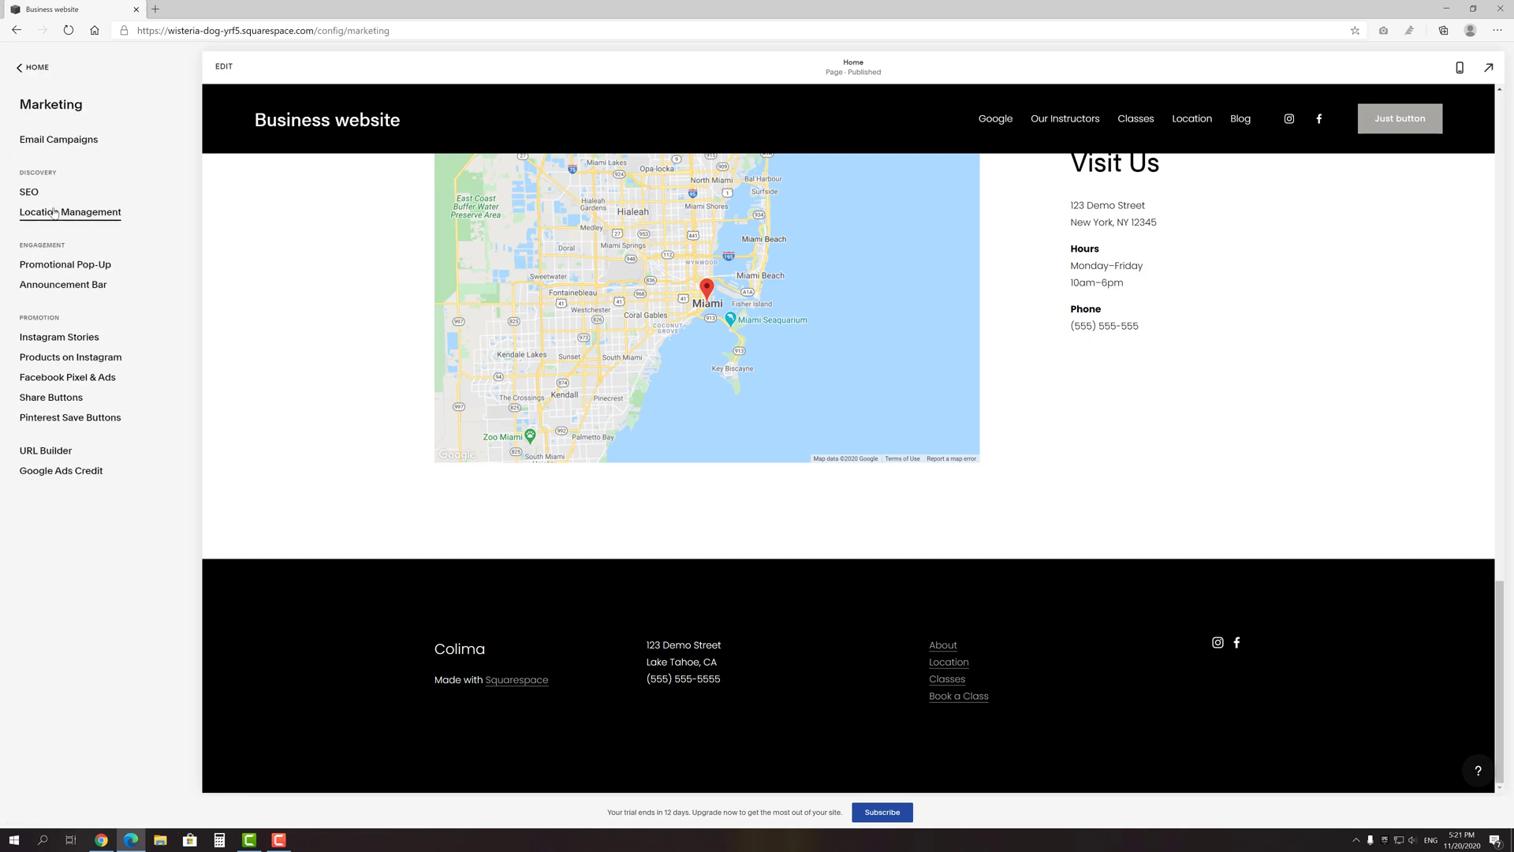
left_click(30, 194)
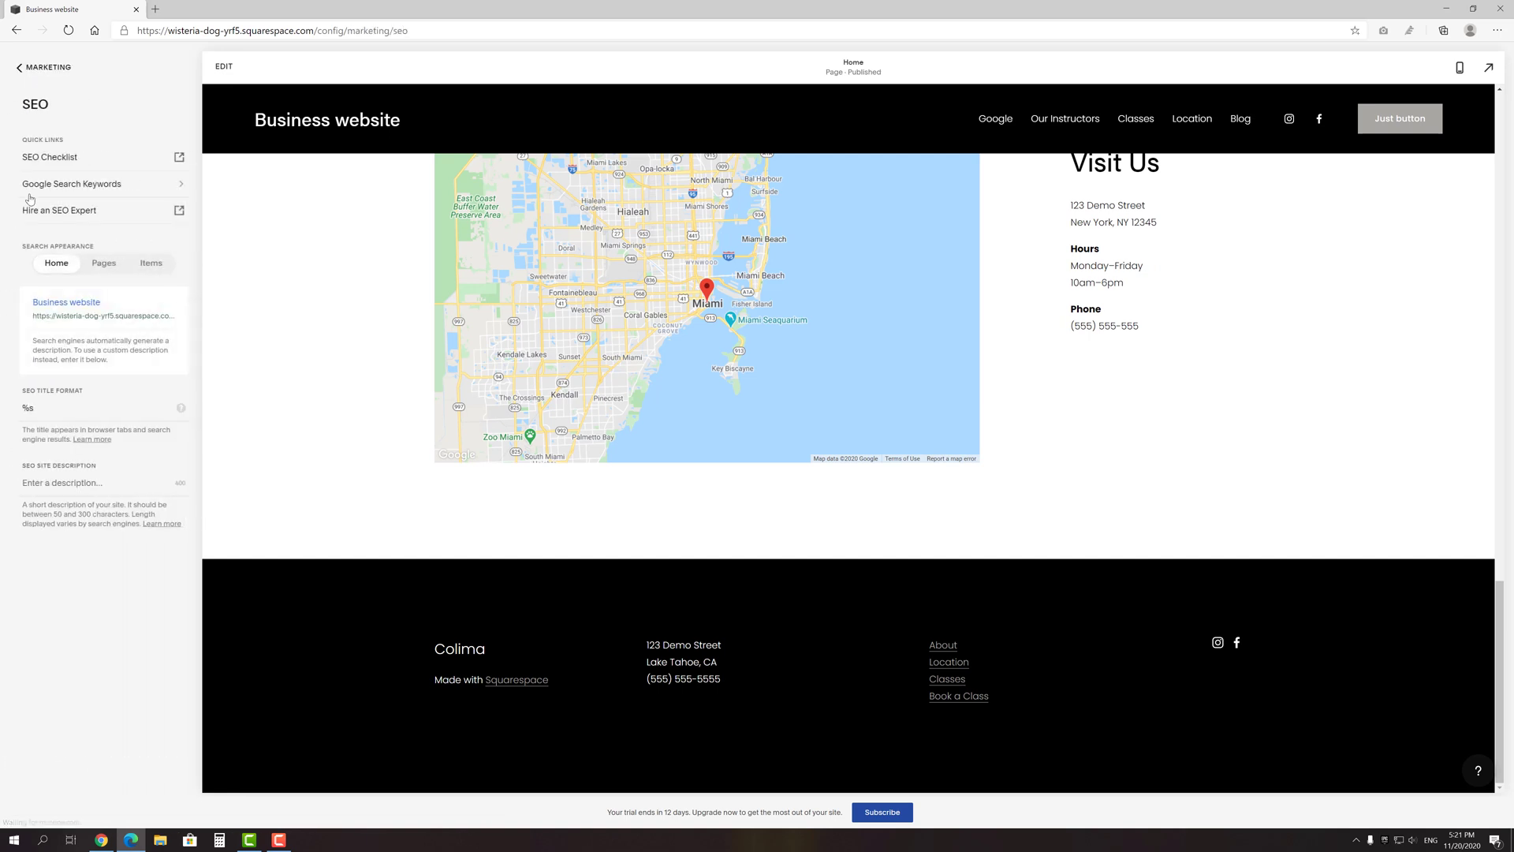
left_click(51, 405)
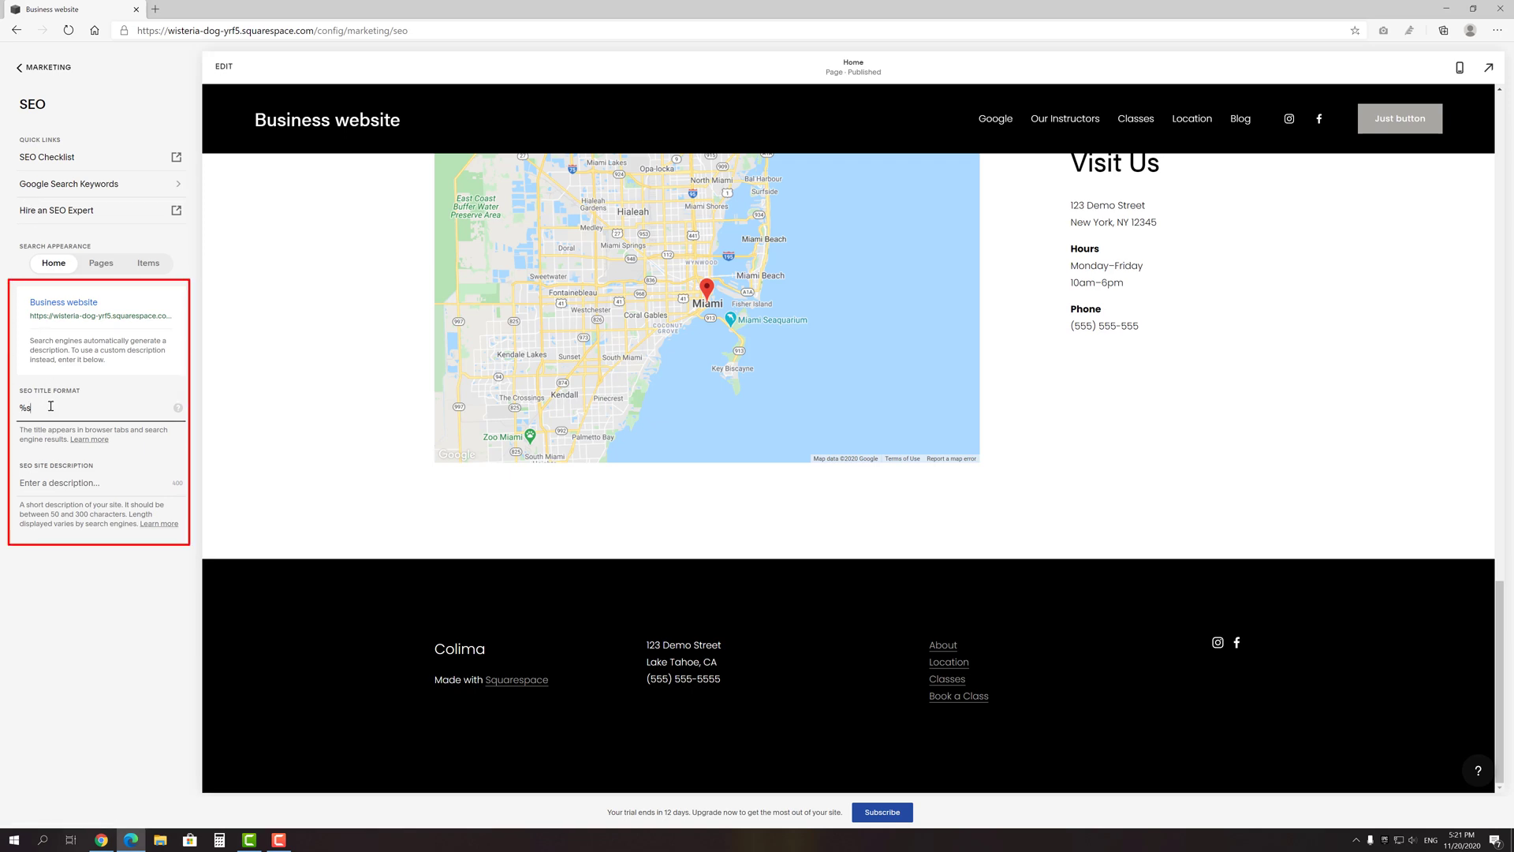
type("Mu homepag")
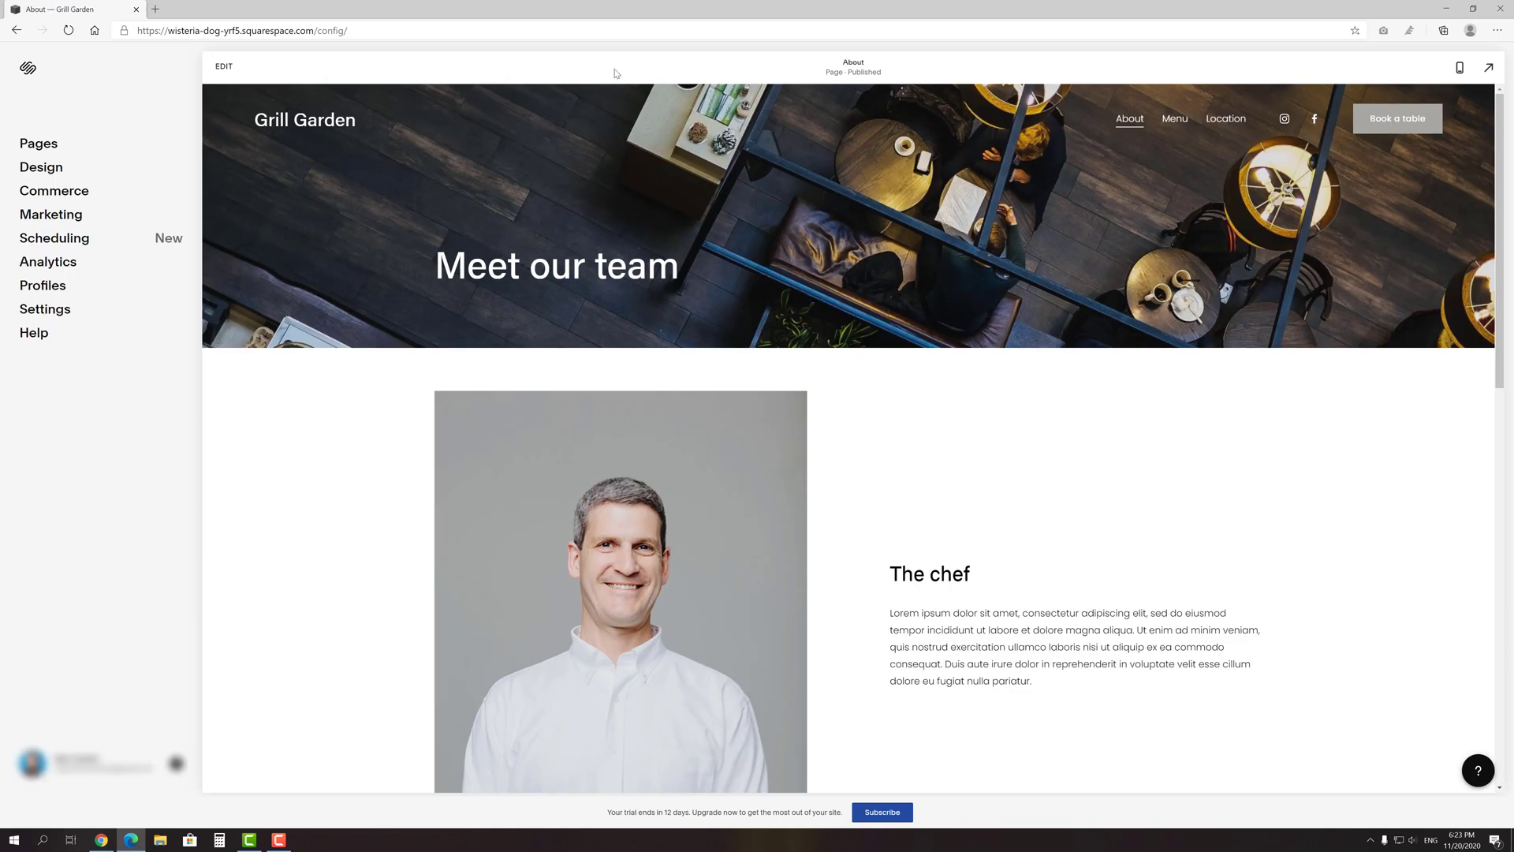
Examine the SEO title and description fields in the About page's settings.
left_click(235, 66)
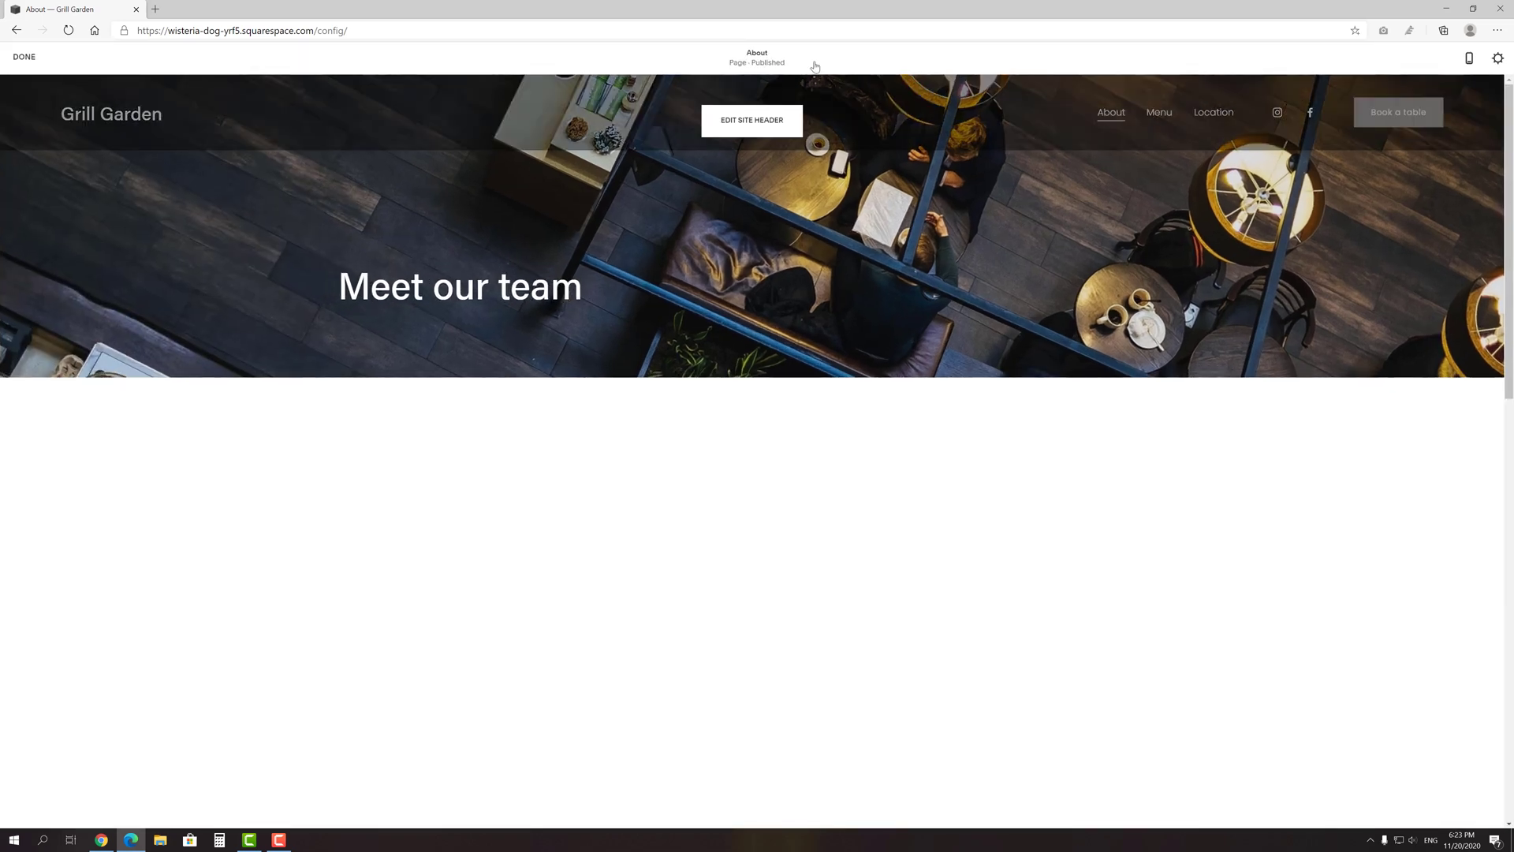
left_click(1498, 59)
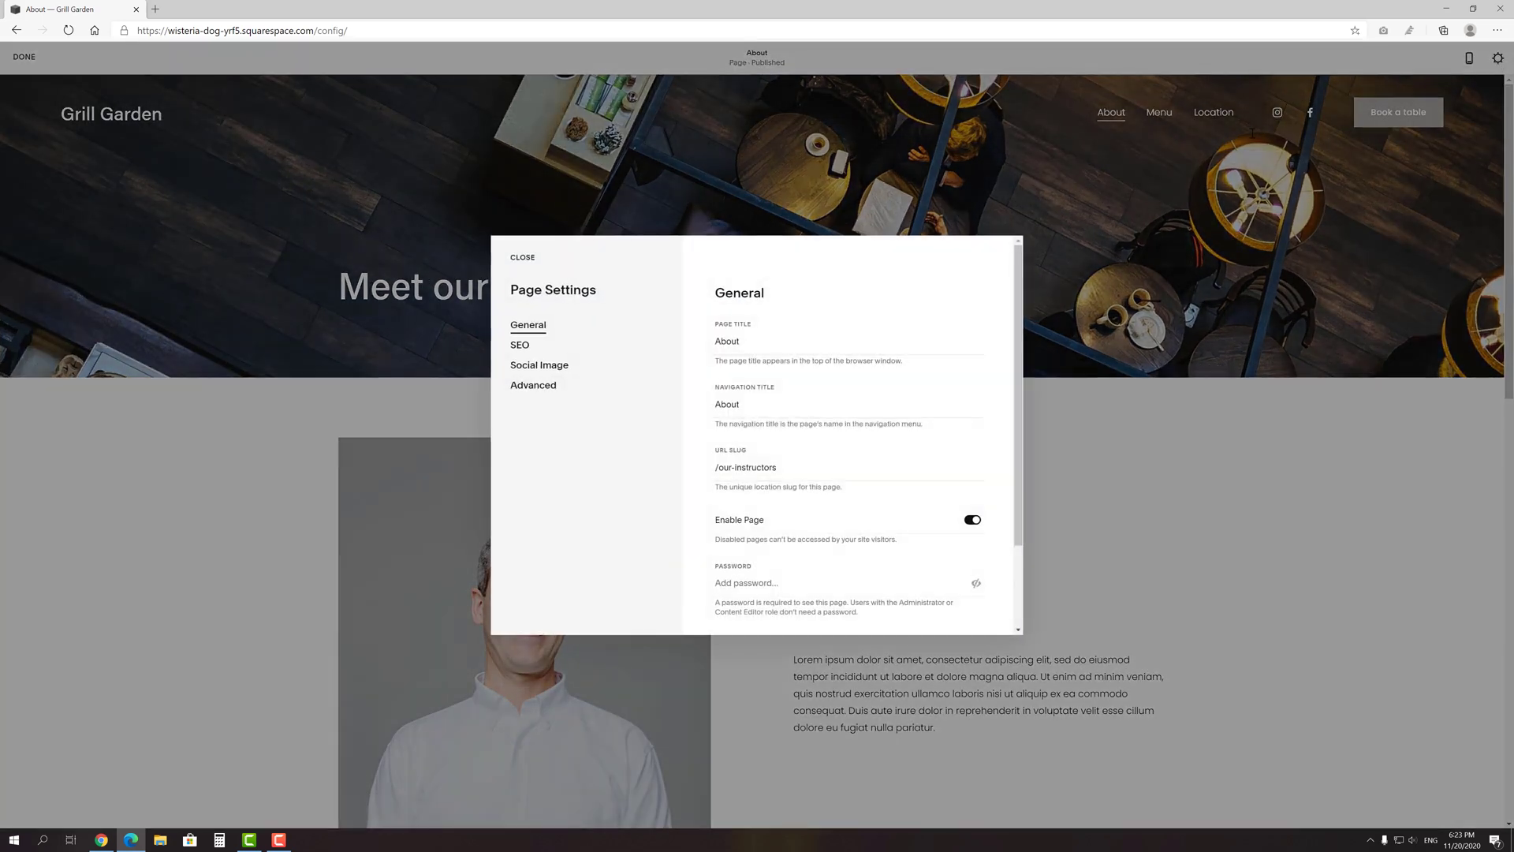
left_click(519, 345)
left_click(749, 516)
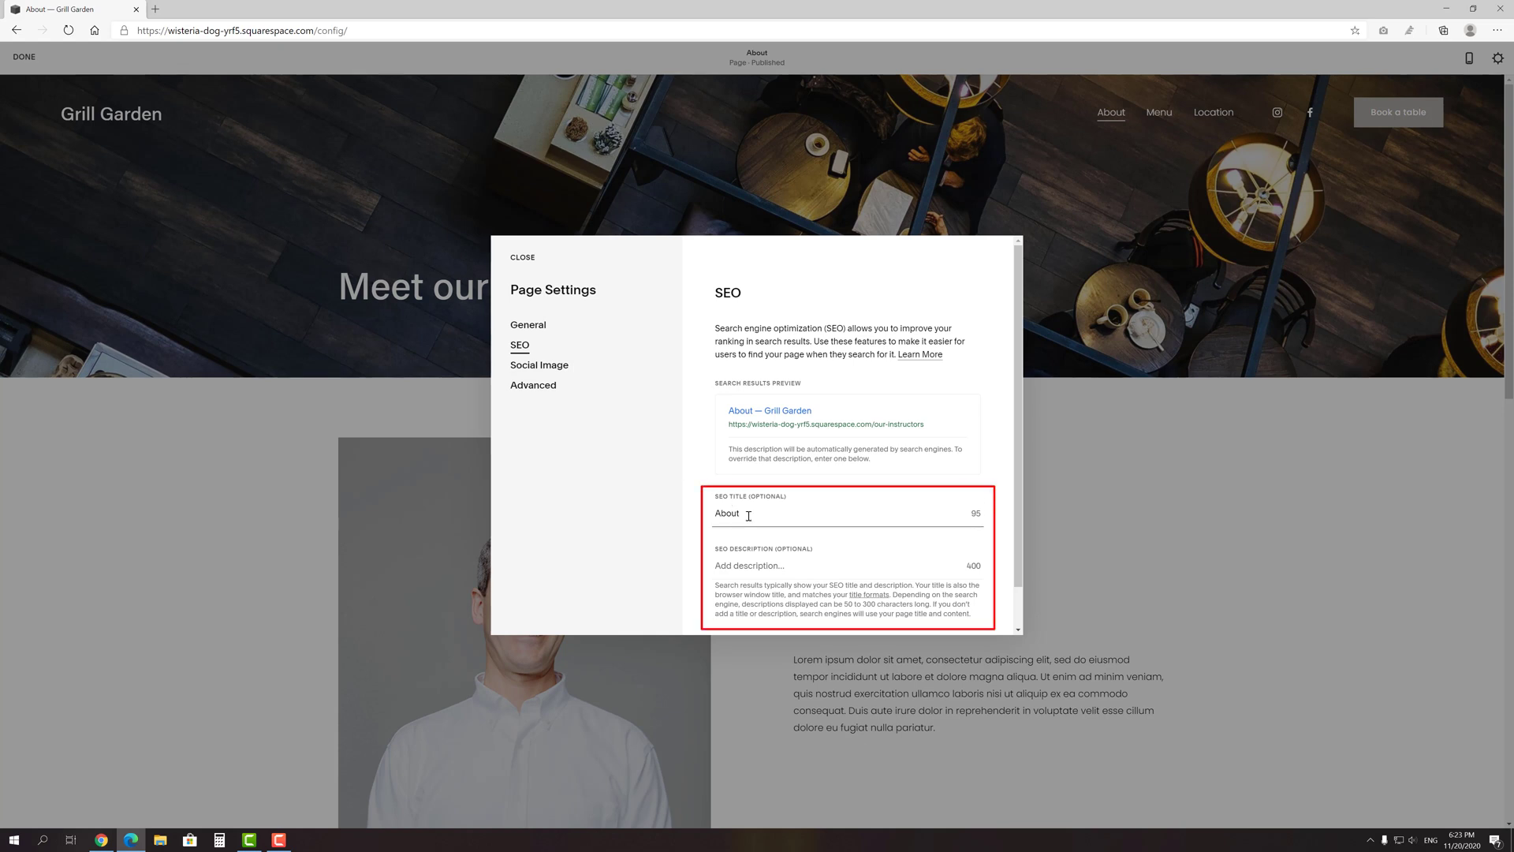
scroll(749, 516, "down", 1)
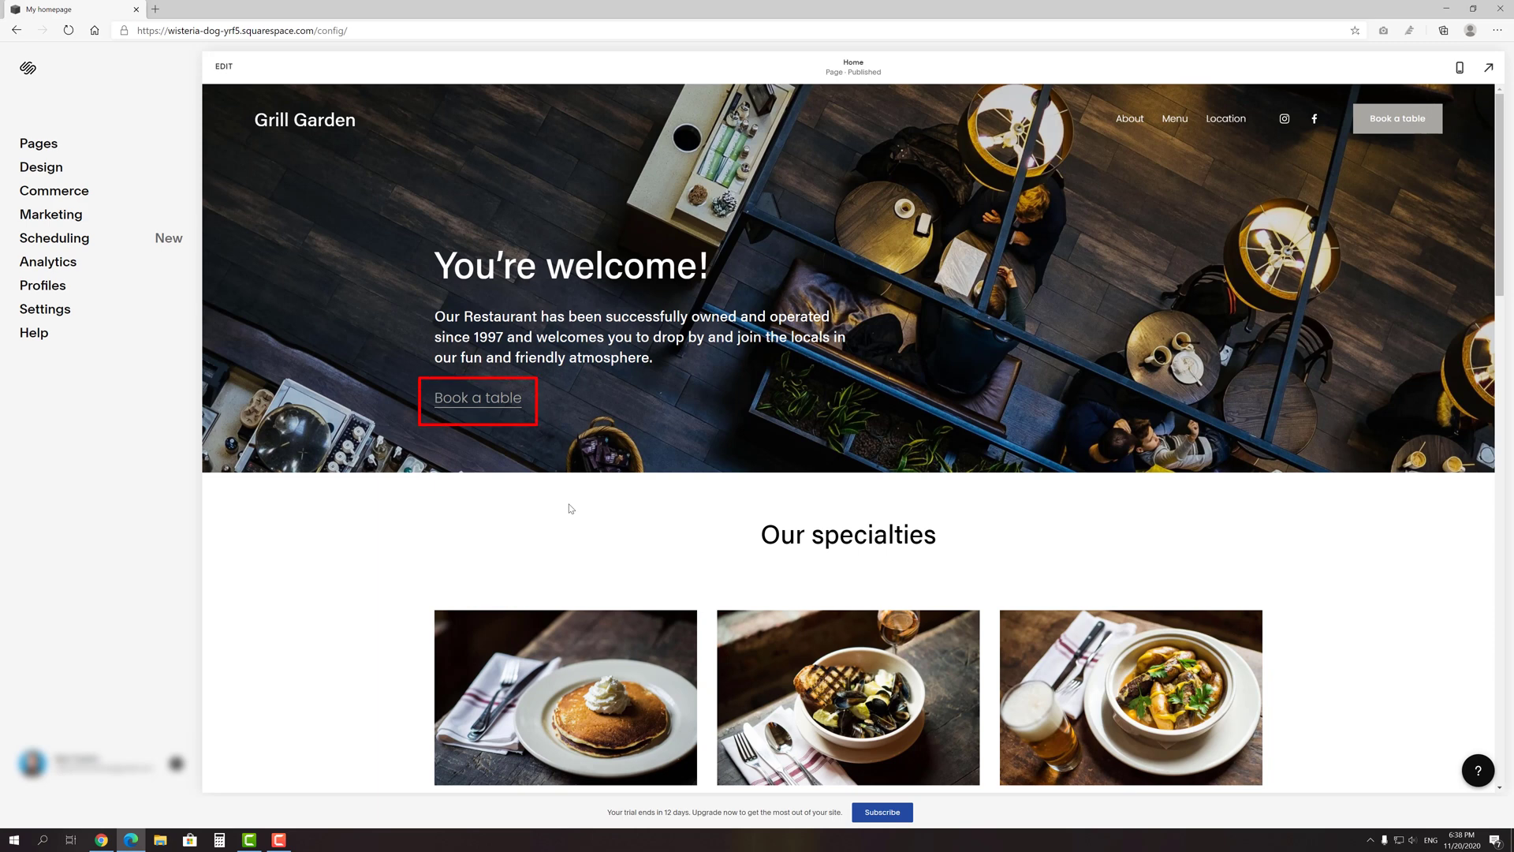
Follow the home page's "Book a table" link, review the appointment form and open Scheduling.
left_click(503, 405)
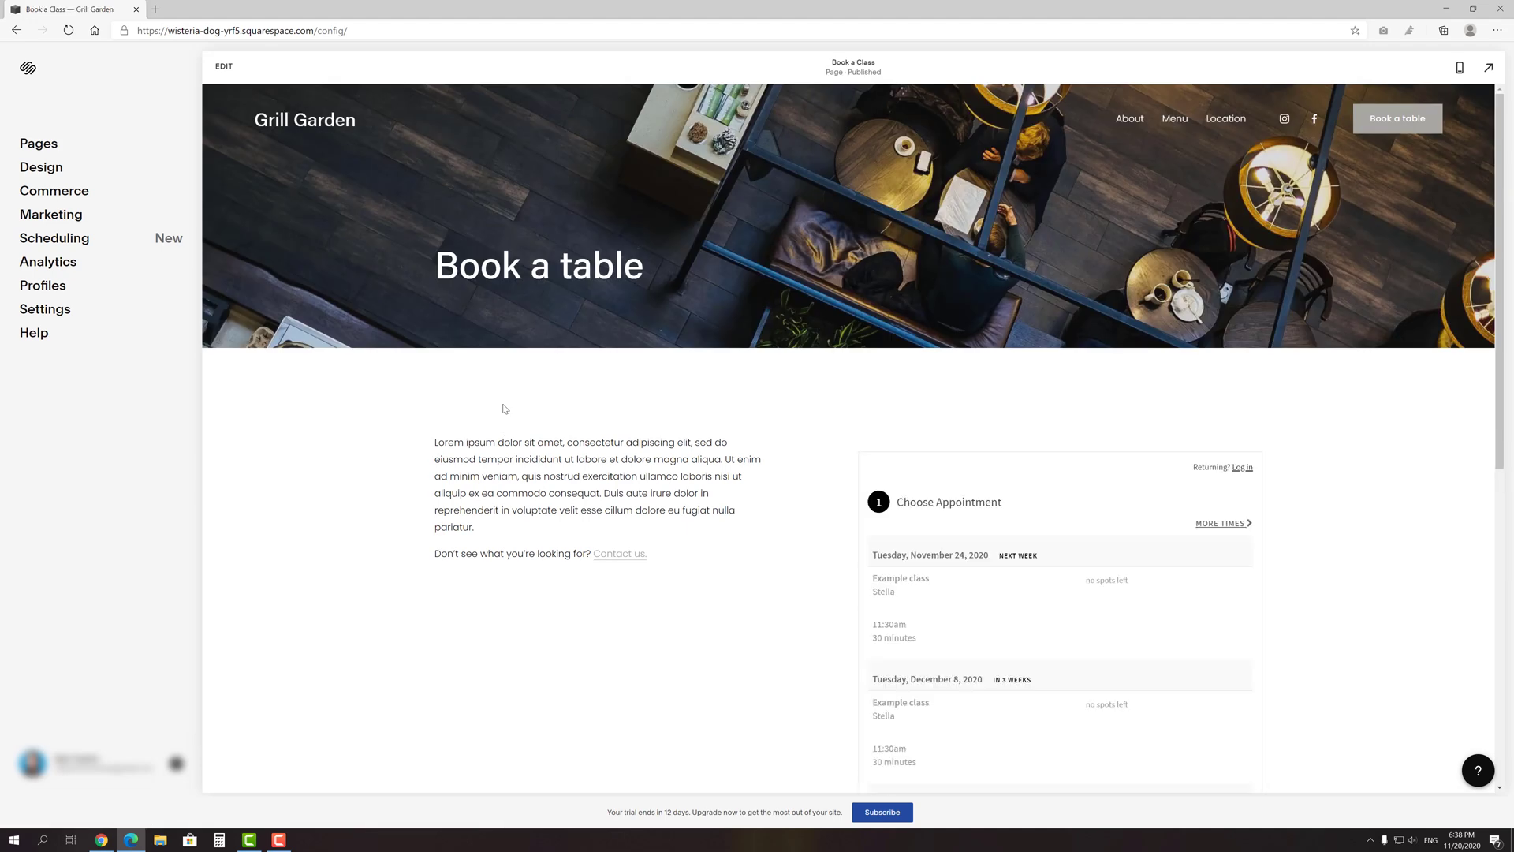
scroll(505, 409, "down", 4)
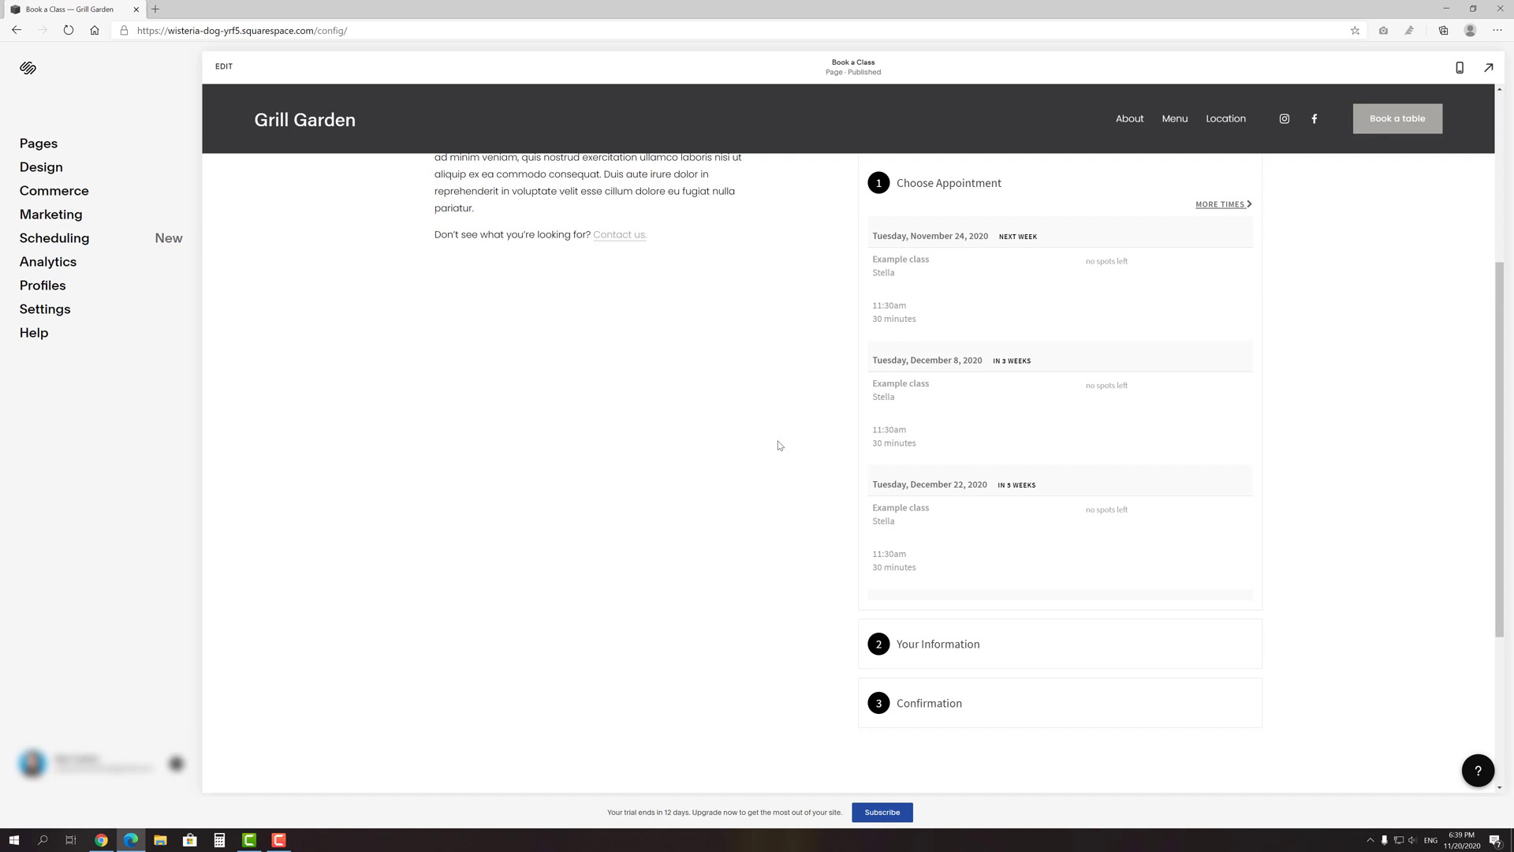
left_click(86, 247)
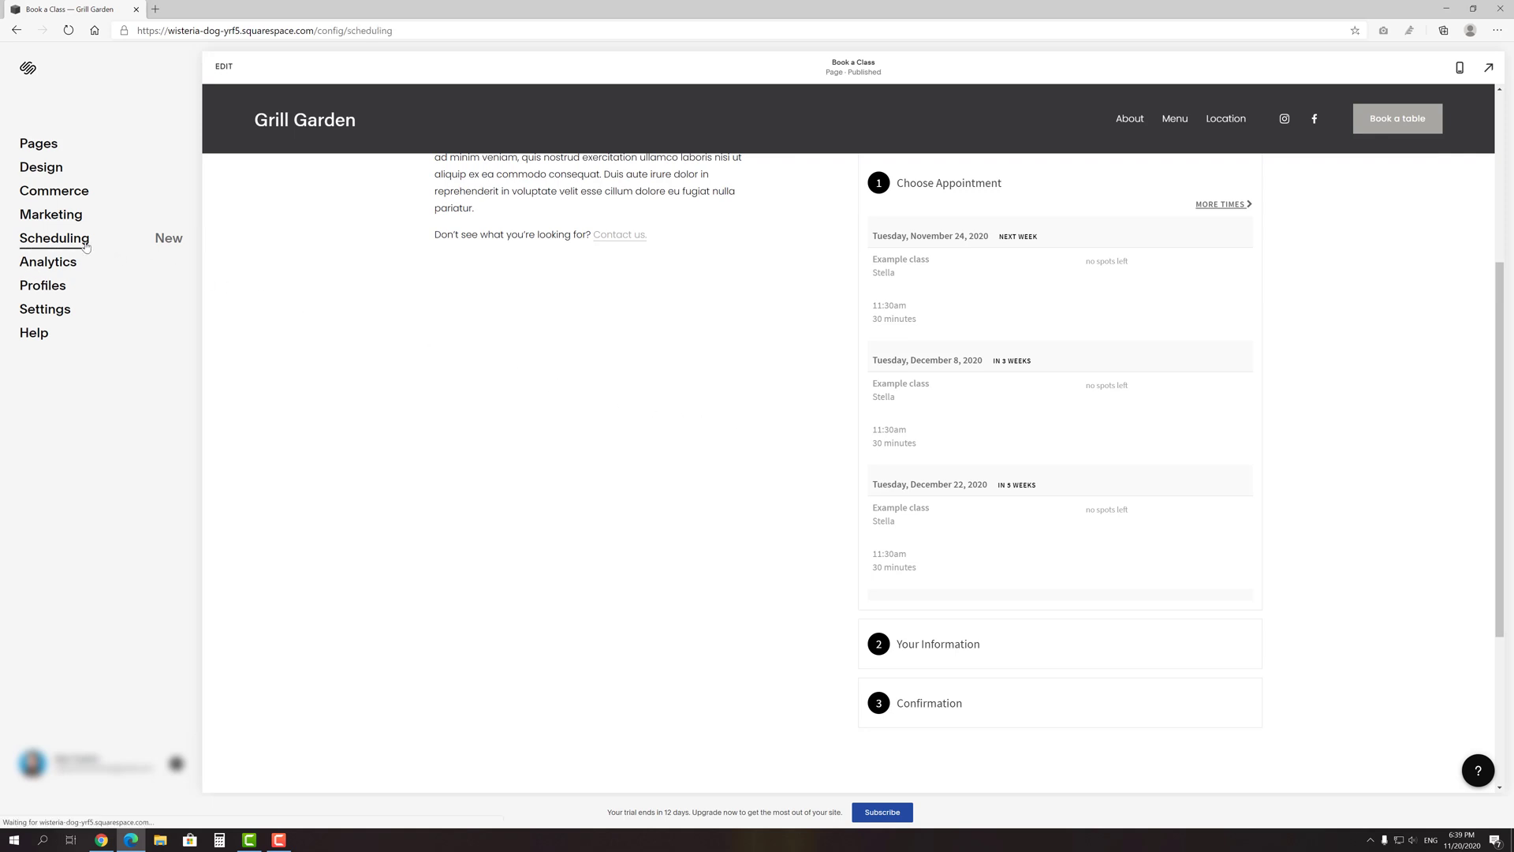
left_click(87, 232)
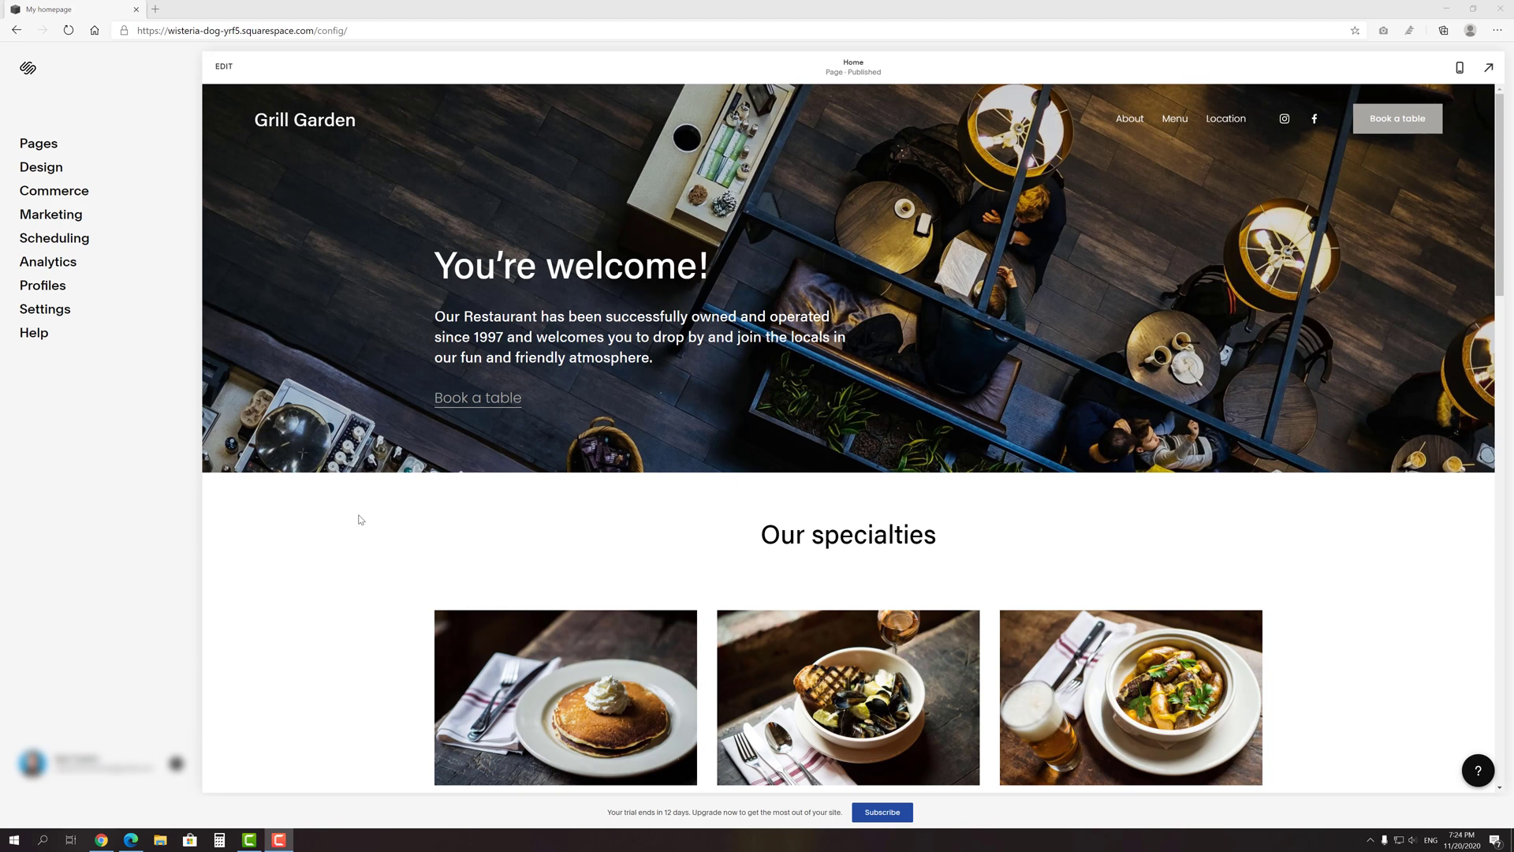
View the profile URL settings of the Instagram social link and close them without saving.
left_click(63, 312)
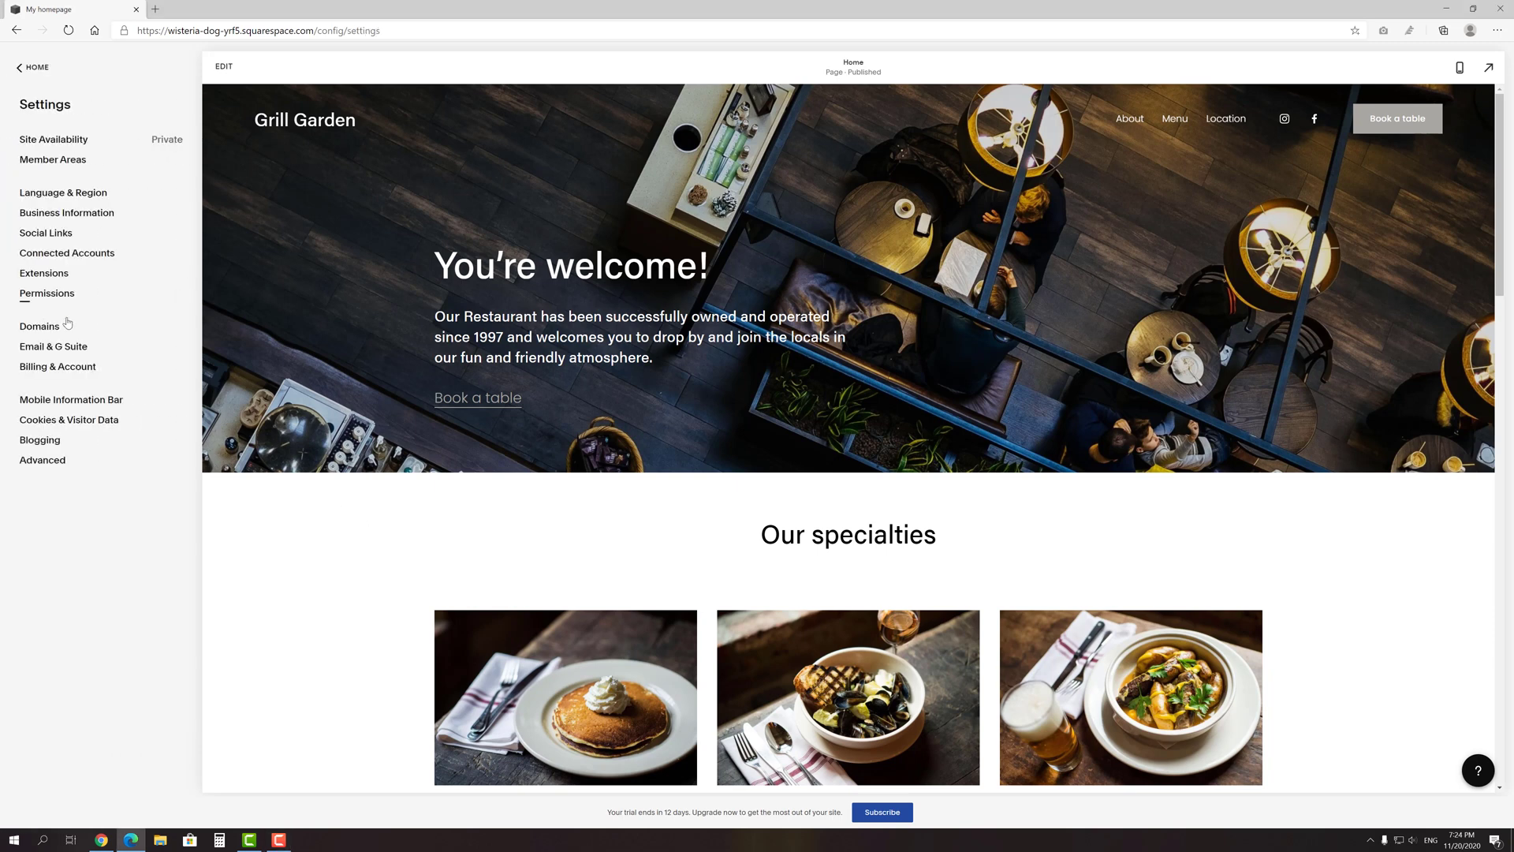
left_click(47, 234)
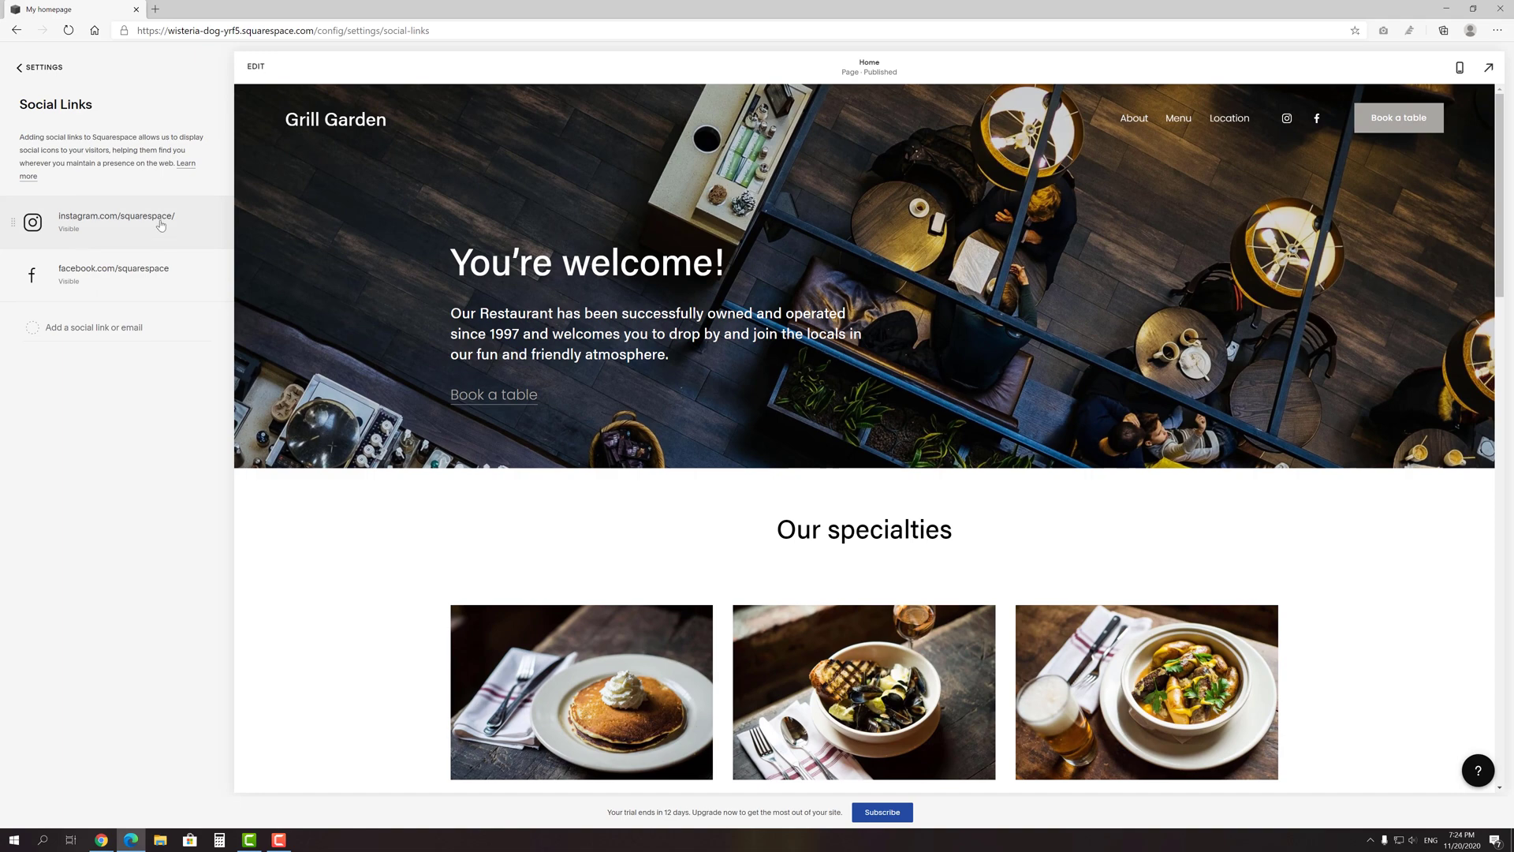
left_click(160, 222)
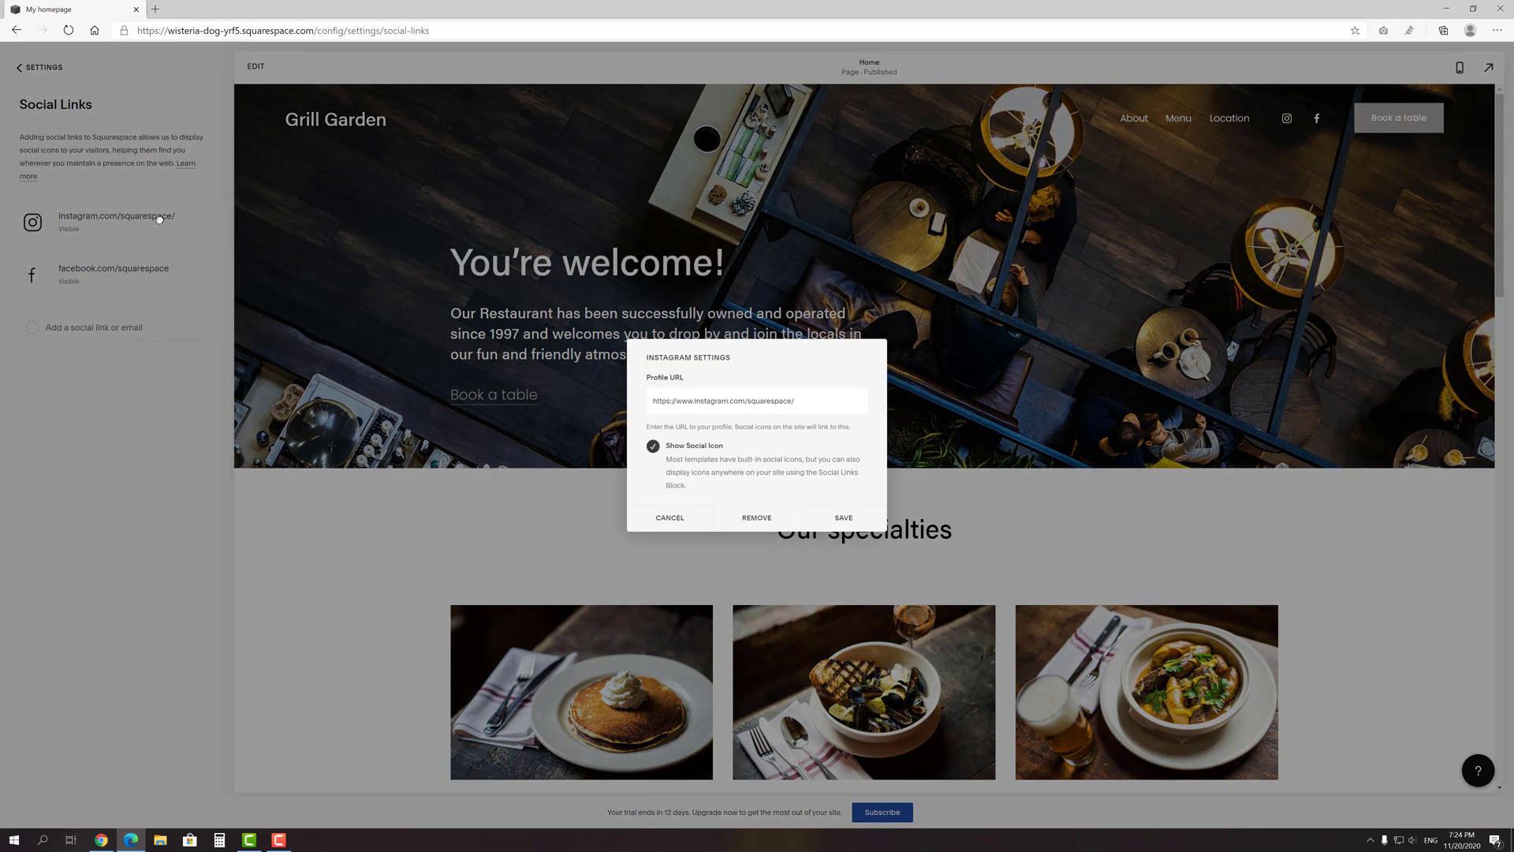
left_click(670, 517)
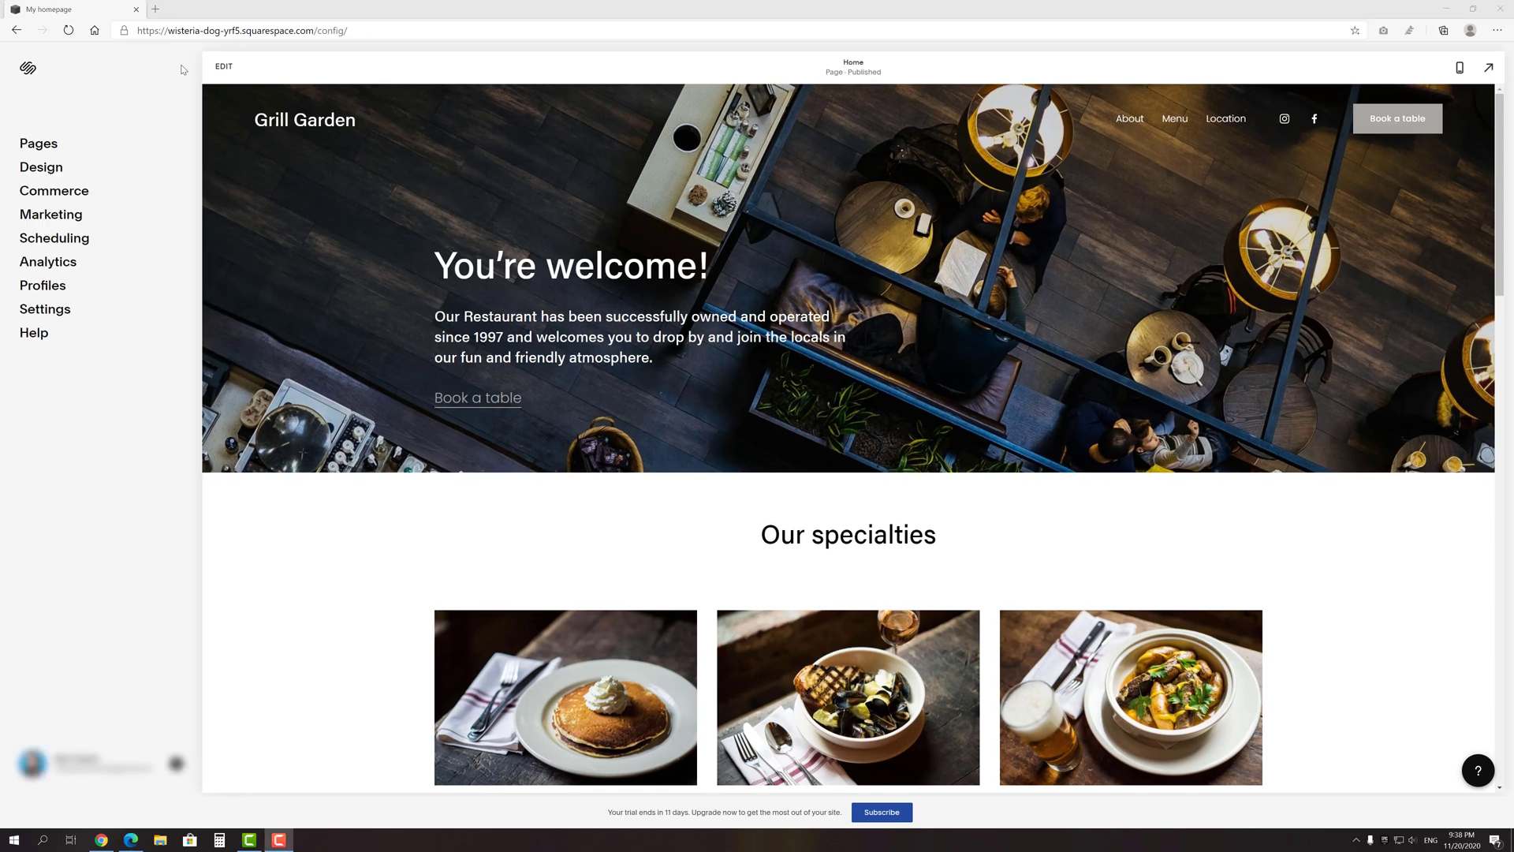
left_click(184, 69)
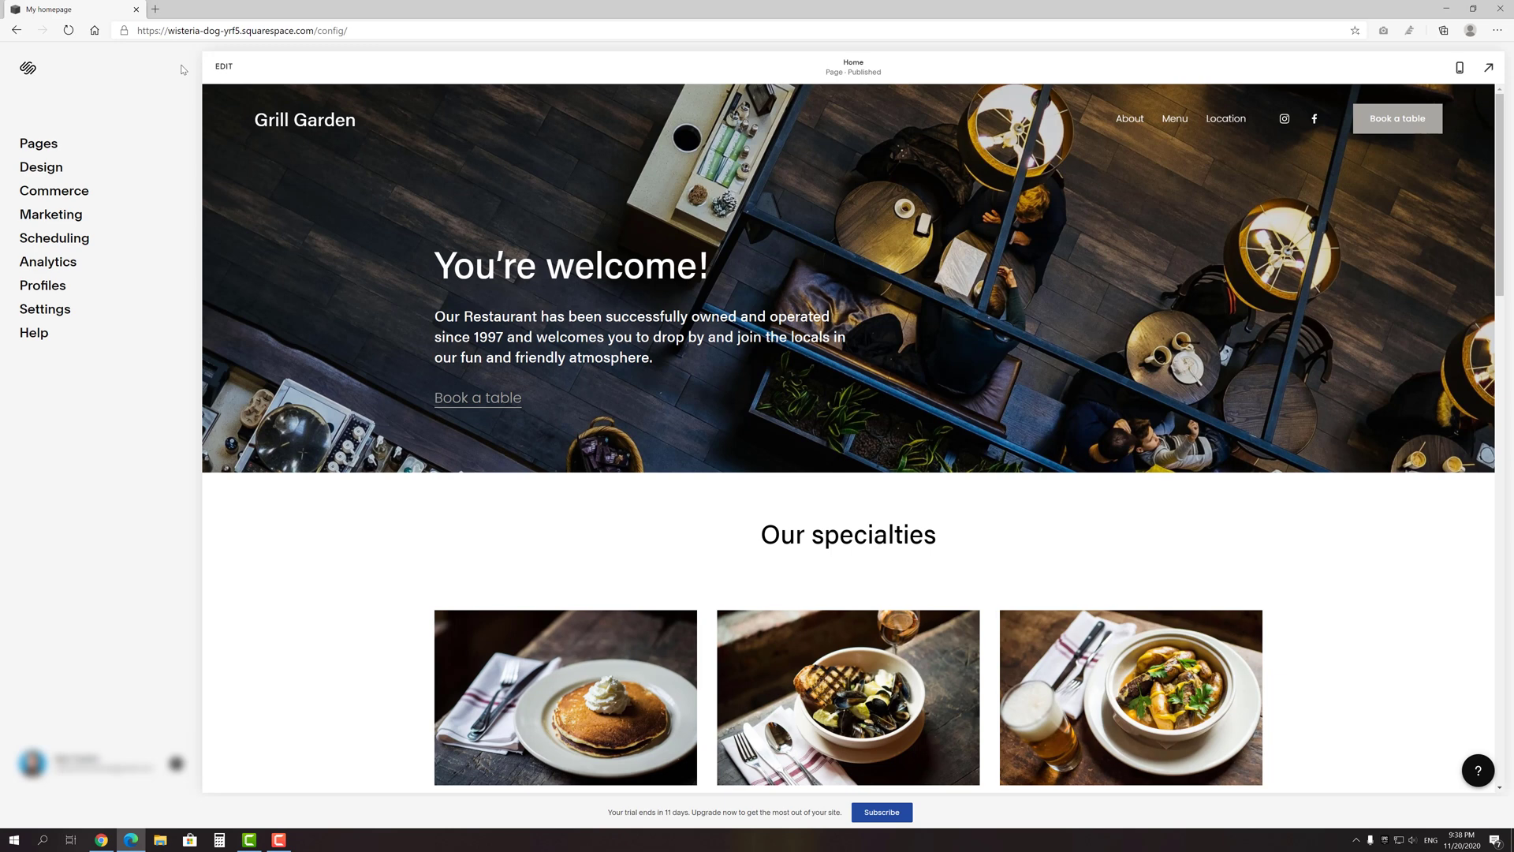
Open the Promotional Pop-Up marketing settings and look through the available pop-up layouts without changing the selected one.
left_click(79, 215)
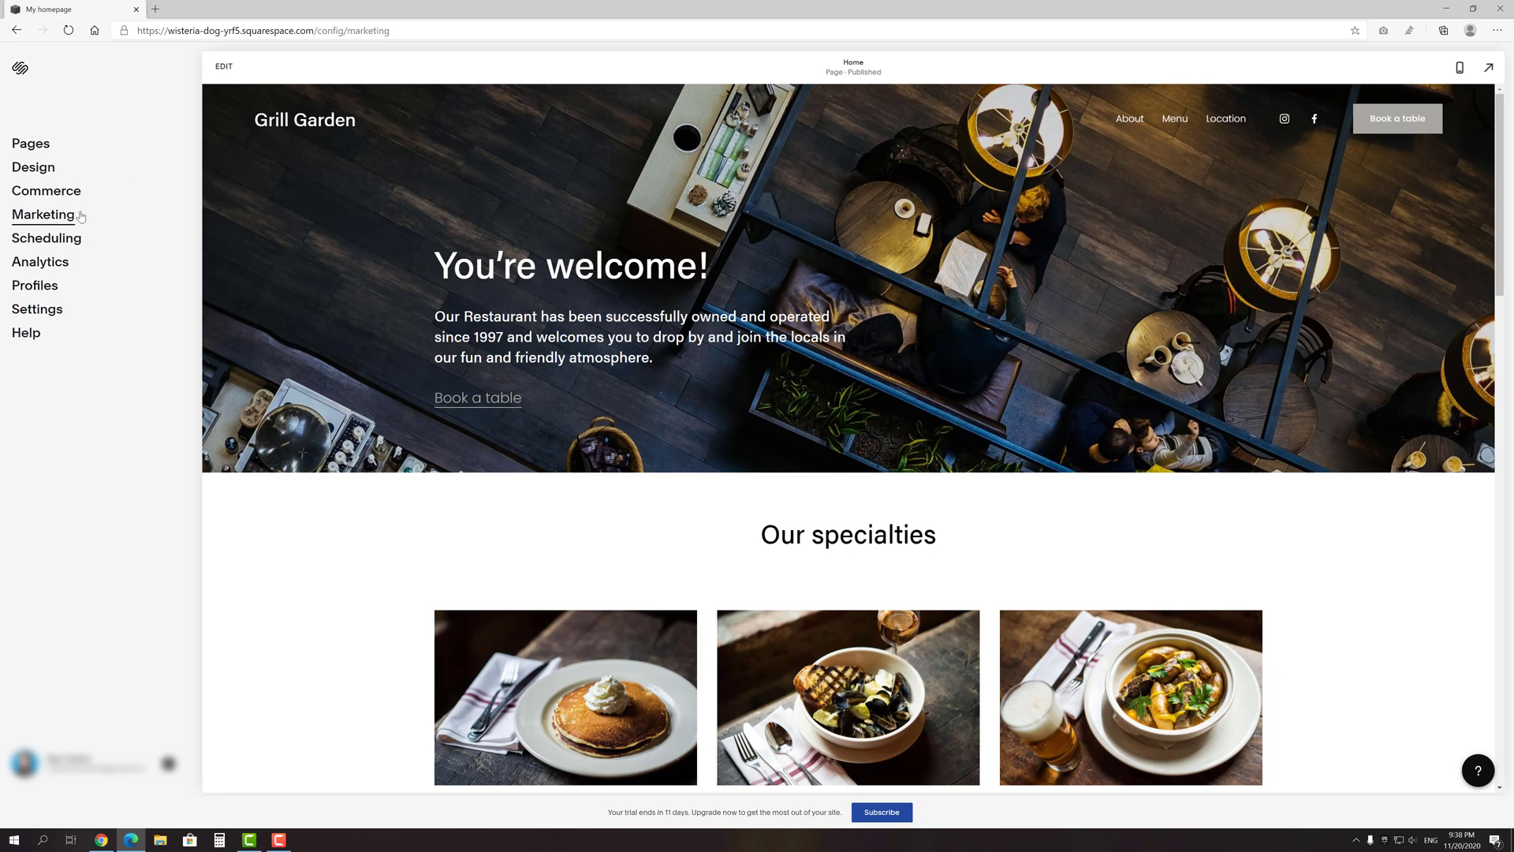
left_click(87, 265)
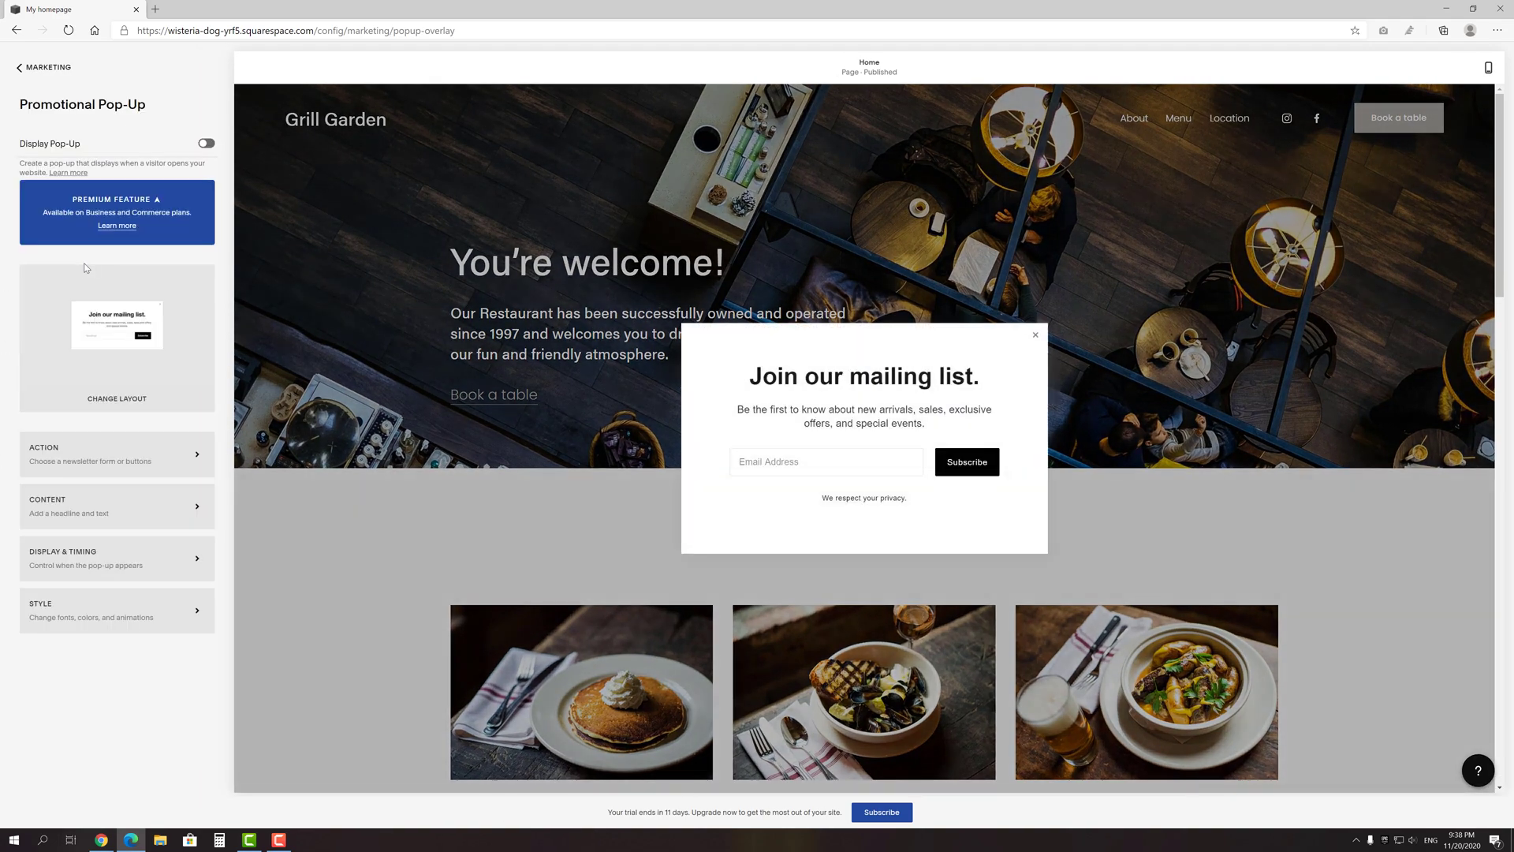
left_click(98, 328)
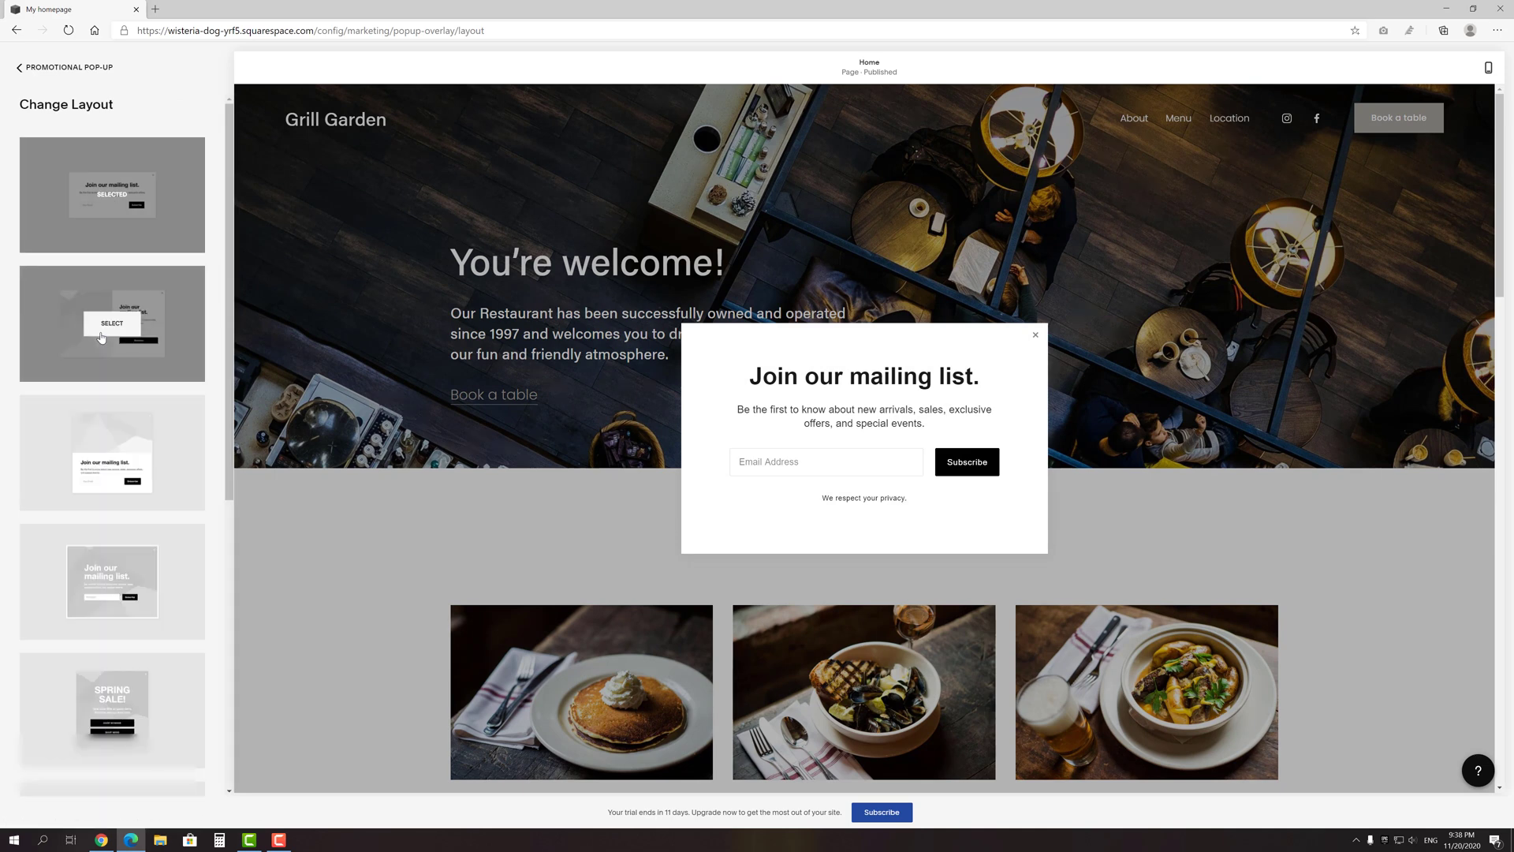
scroll(202, 379, "down", 3)
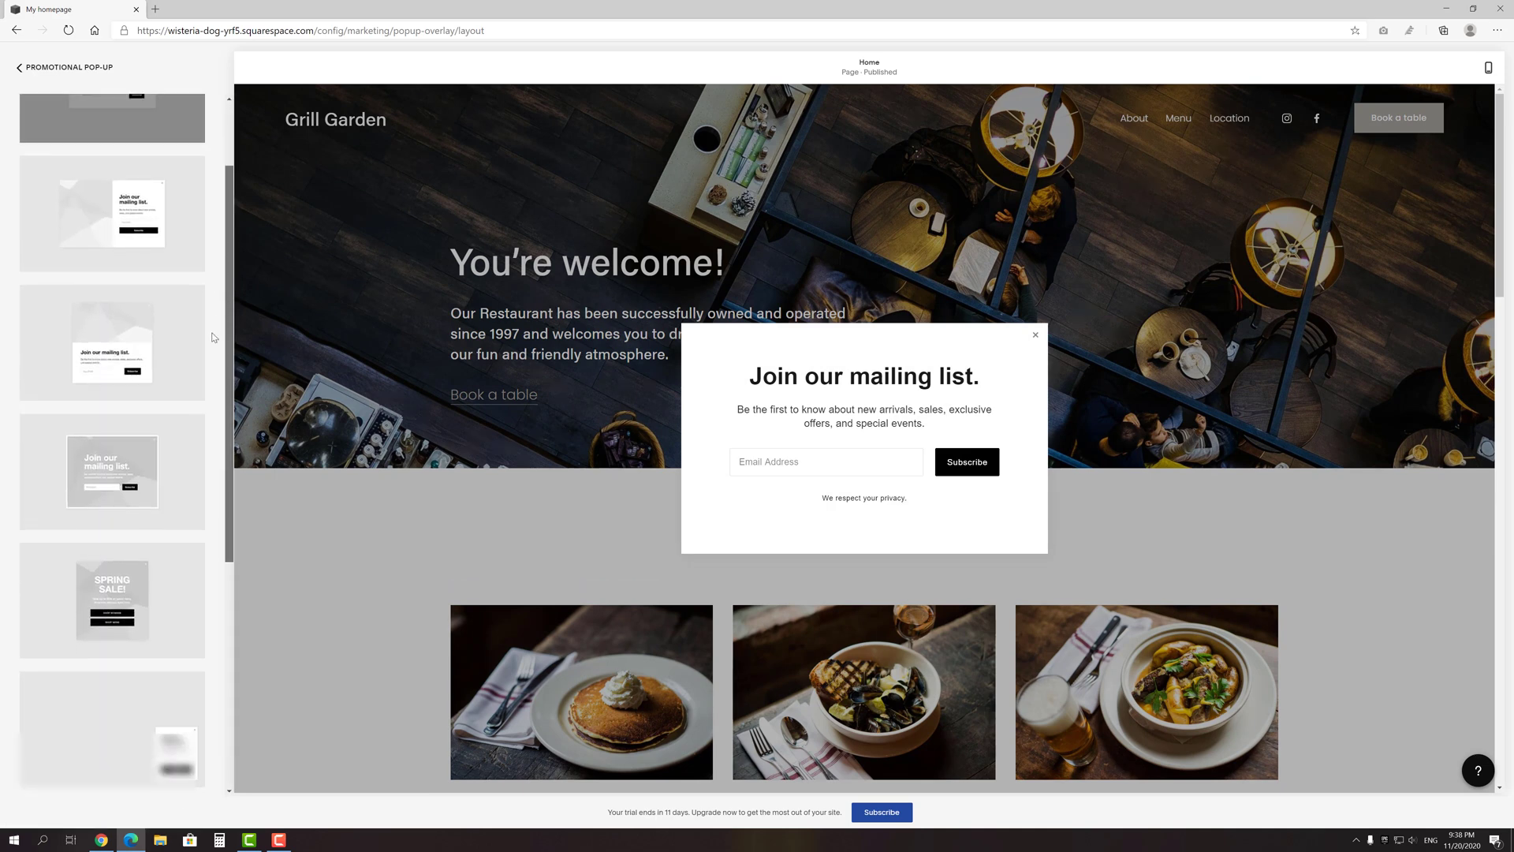
scroll(205, 395, "down", 4)
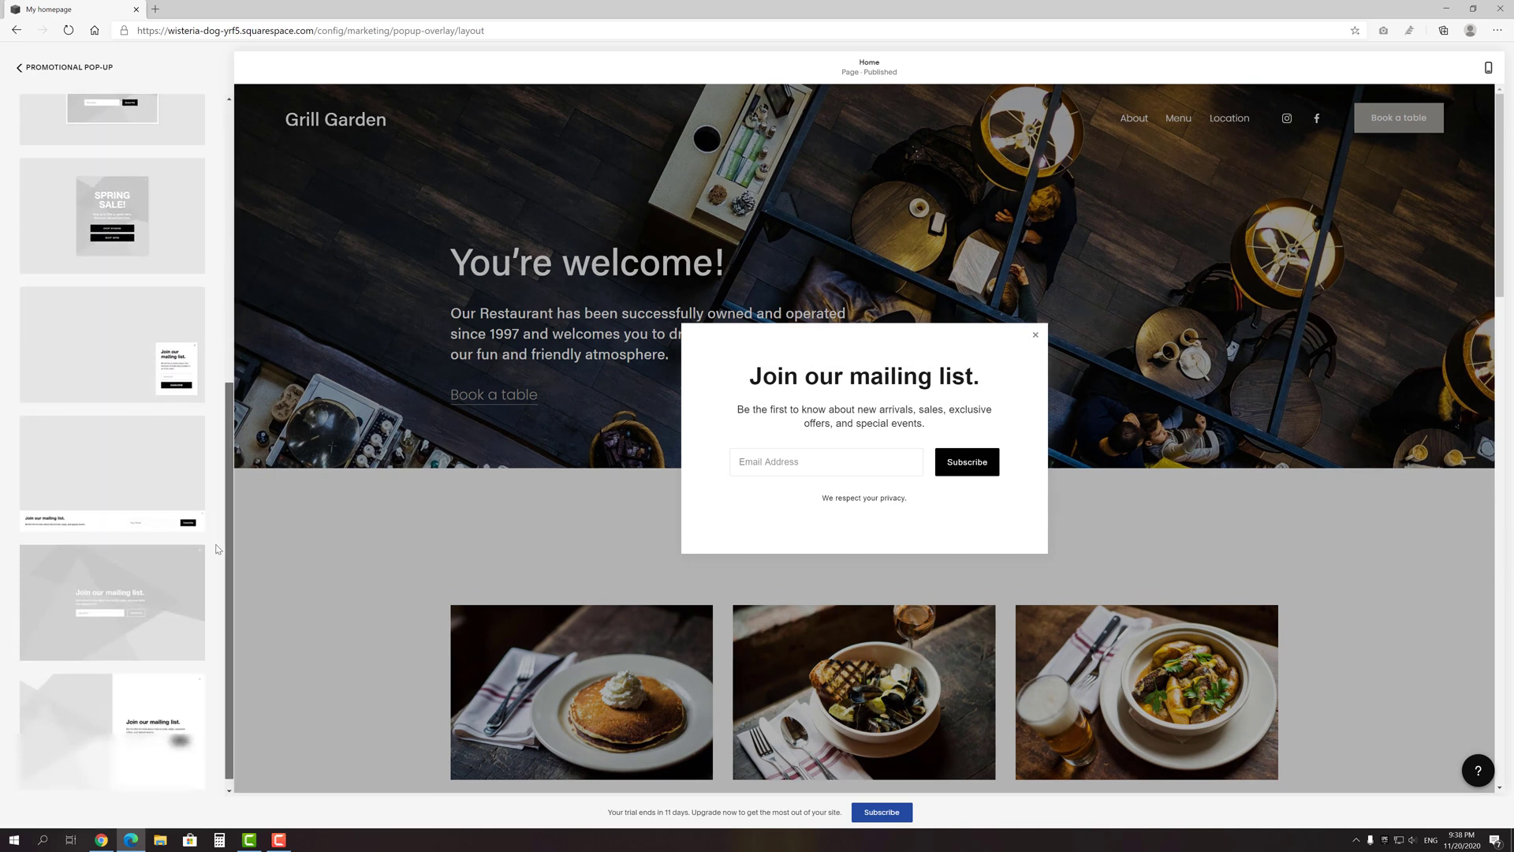
scroll(218, 549, "up", 7)
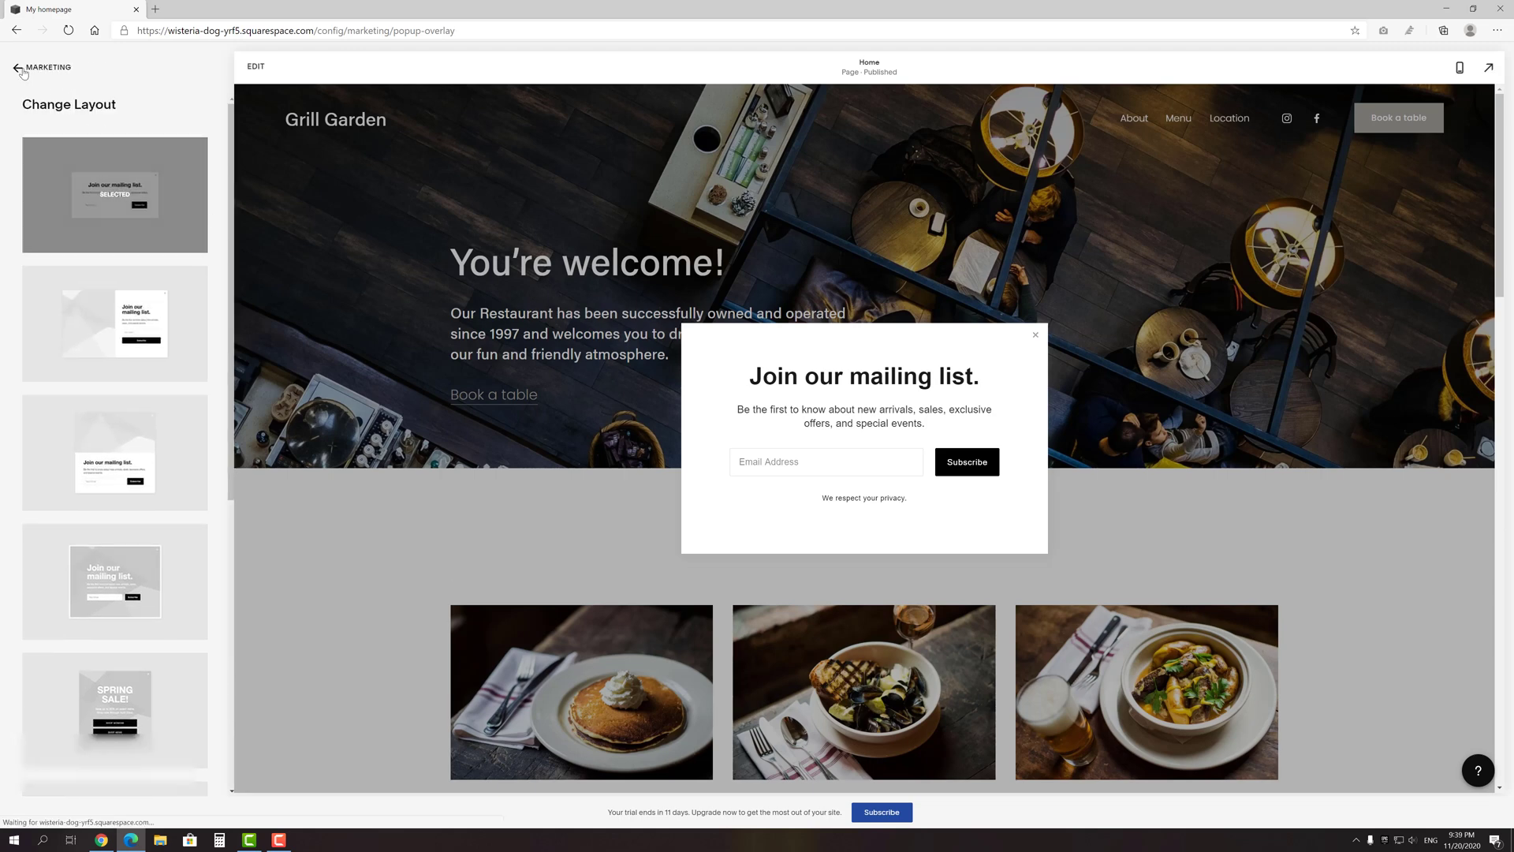
left_click(21, 69)
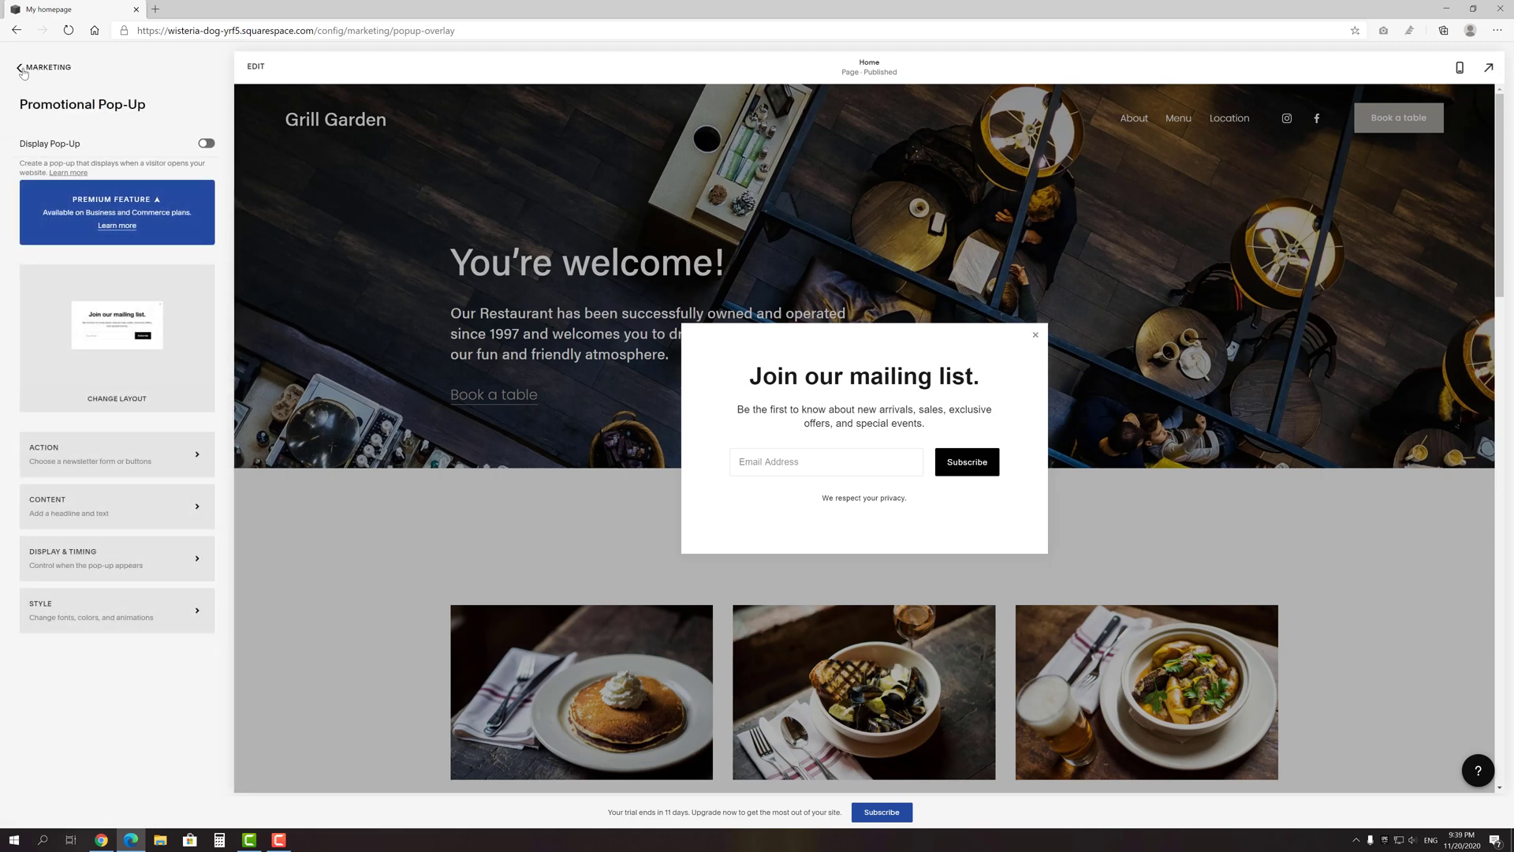
Try the "Click a button" goal for the pop-up, restore "Sign up for a newsletter", save, and discard the pop-up display change.
left_click(113, 443)
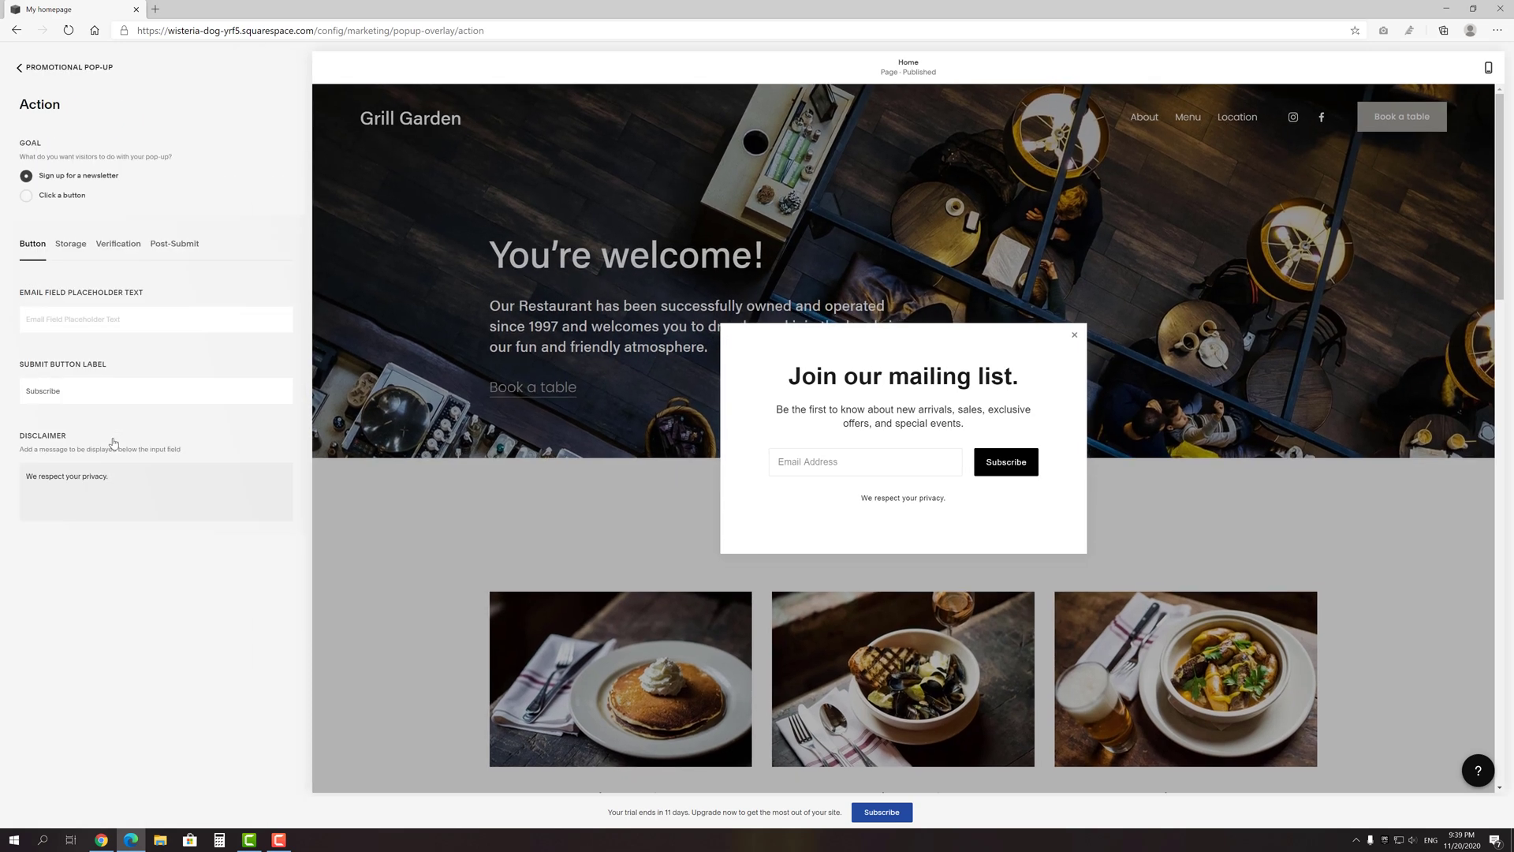
left_click(49, 195)
left_click(47, 177)
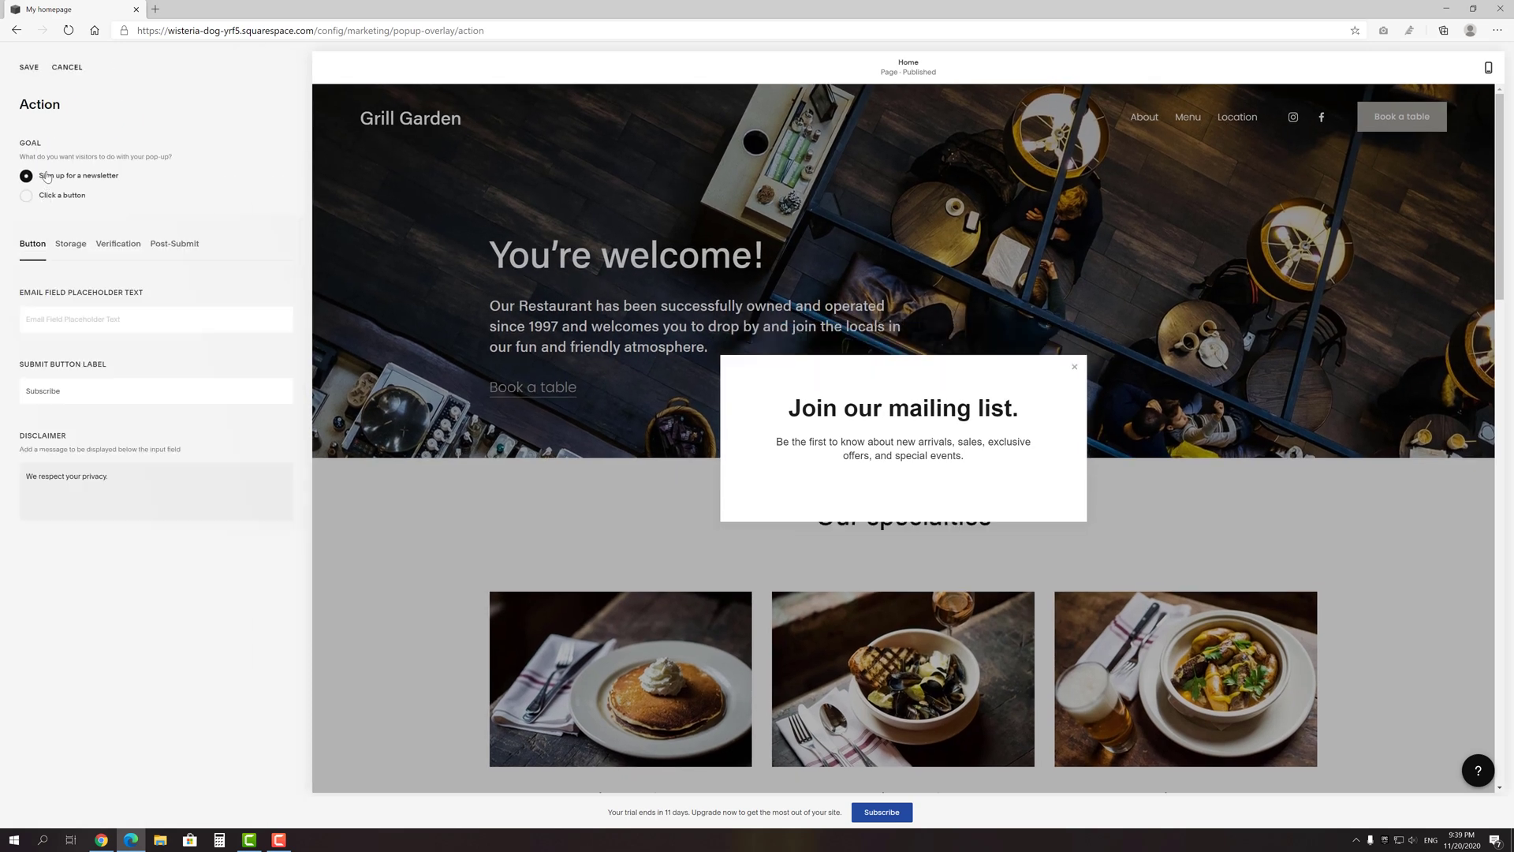
left_click(28, 67)
left_click(23, 69)
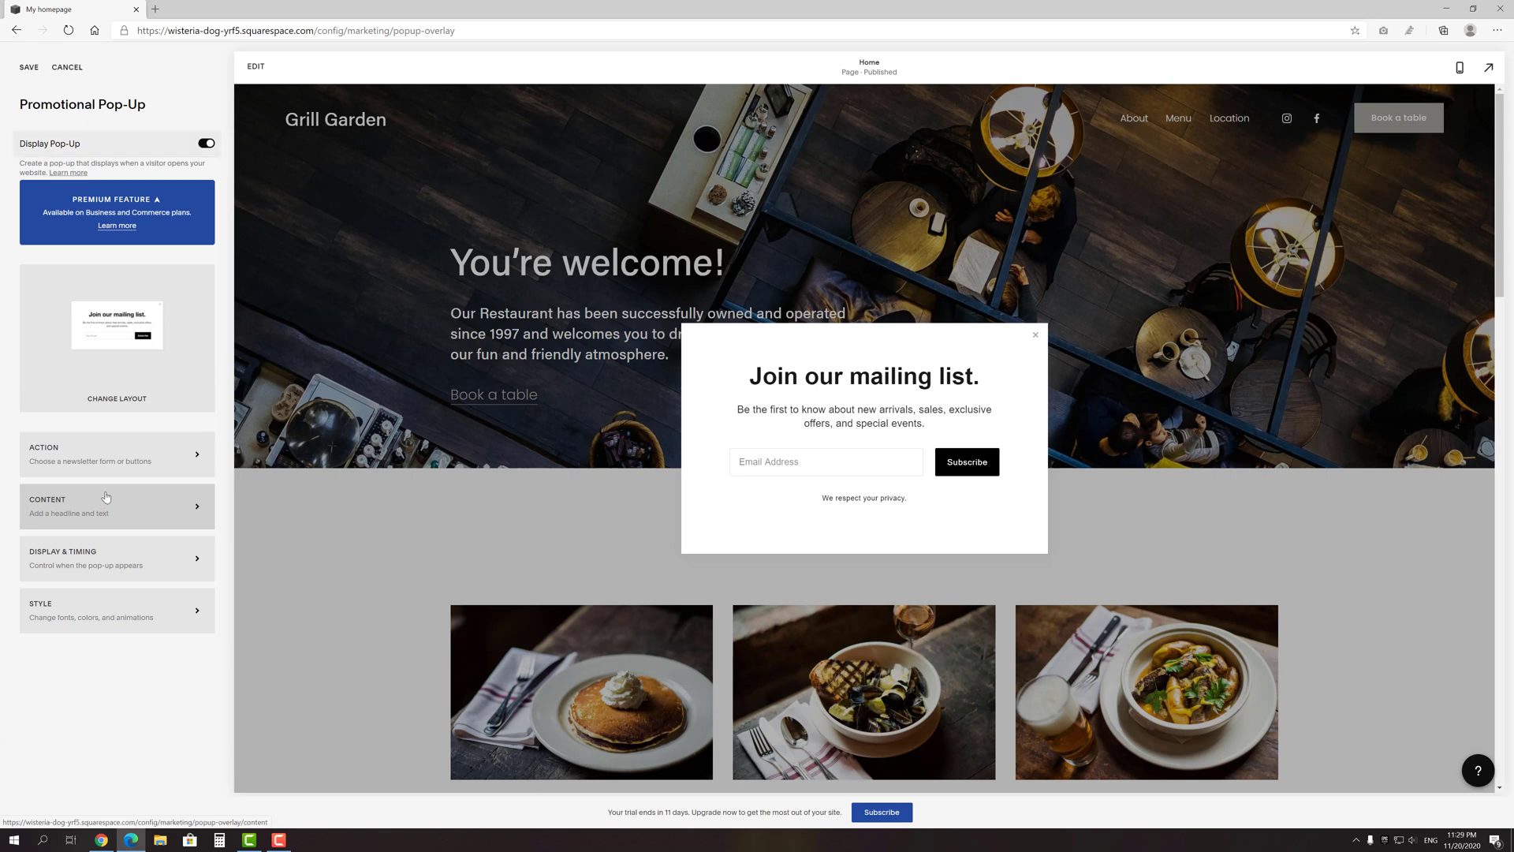
left_click(68, 69)
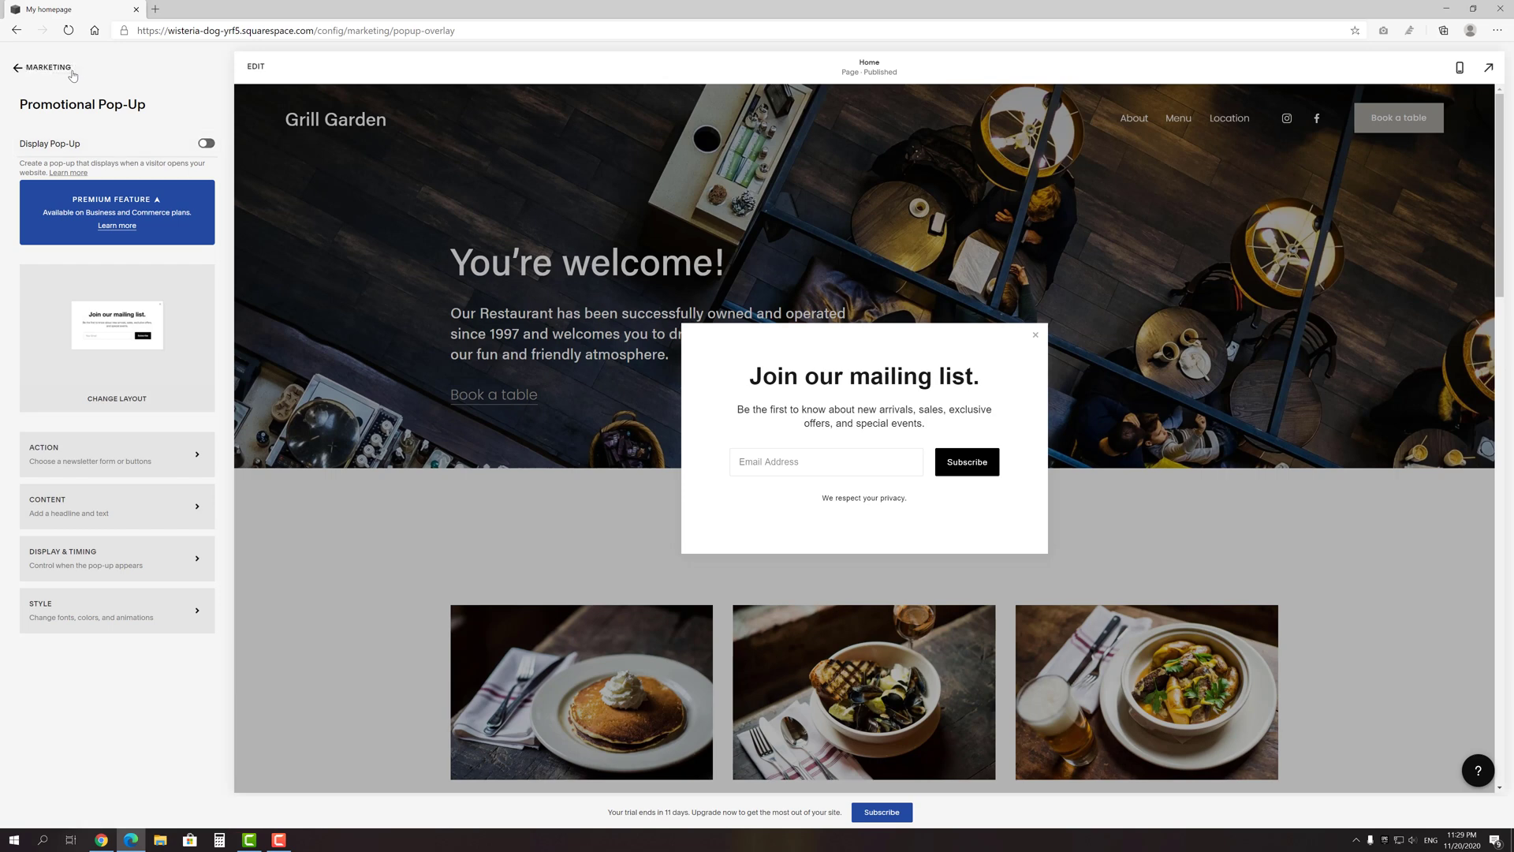
left_click(72, 71)
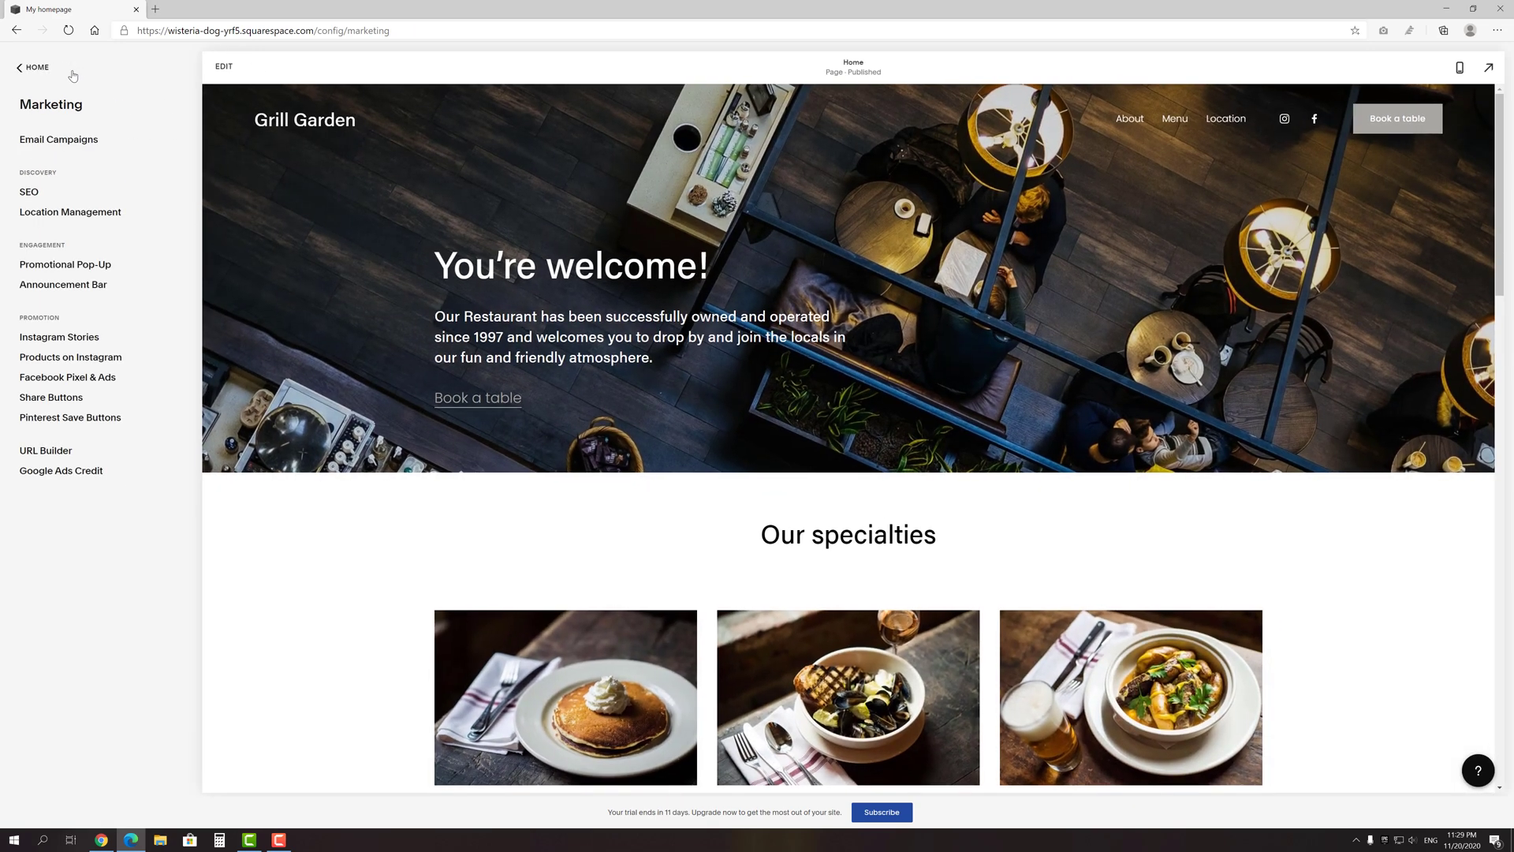
Enable the site's announcement bar and replace its message with "Hello!".
left_click(53, 284)
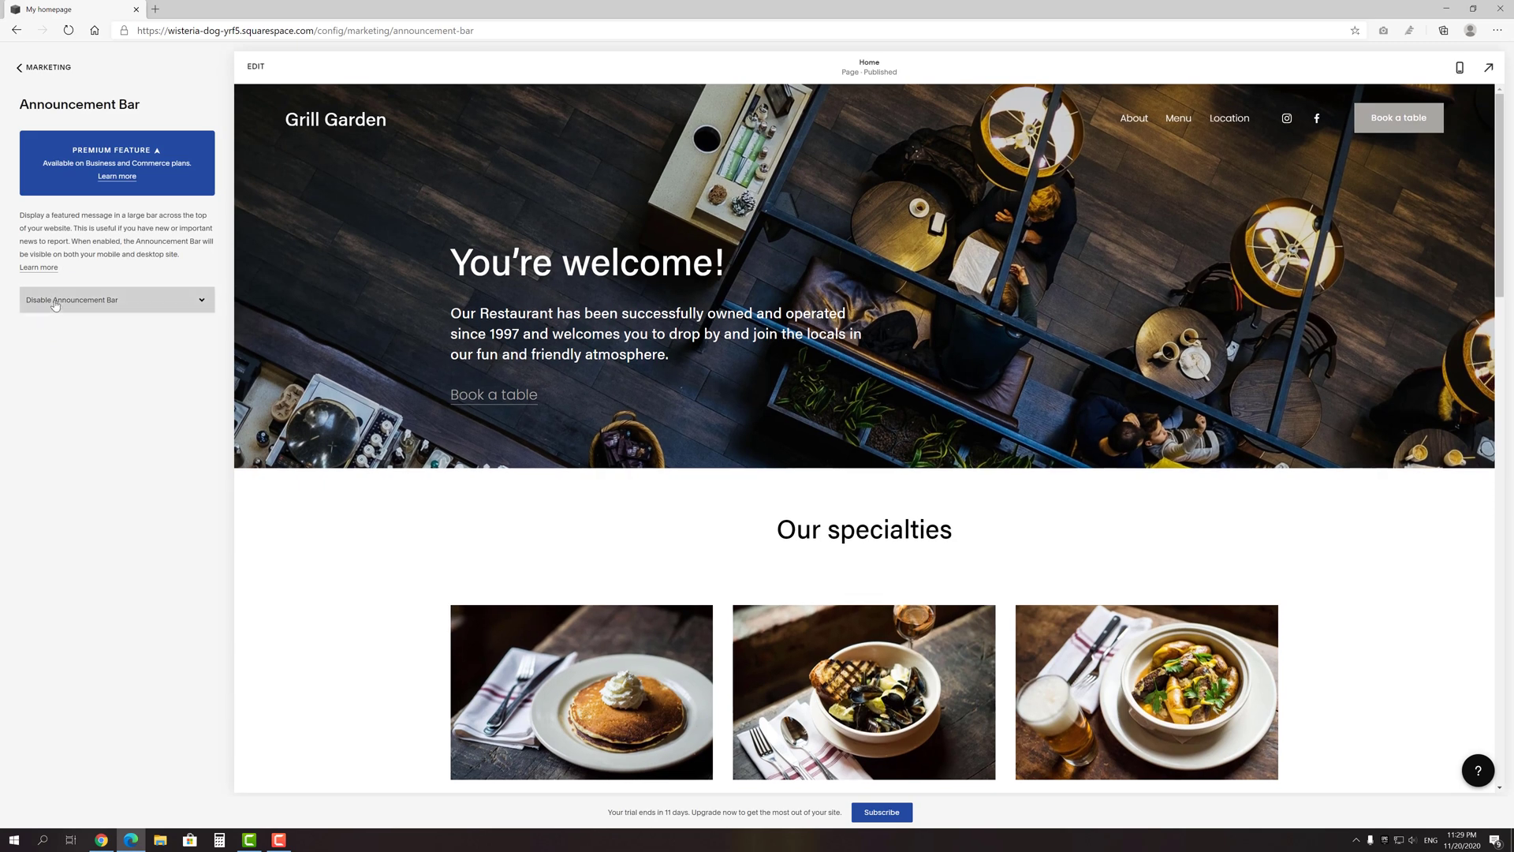
left_click(53, 300)
left_click(58, 332)
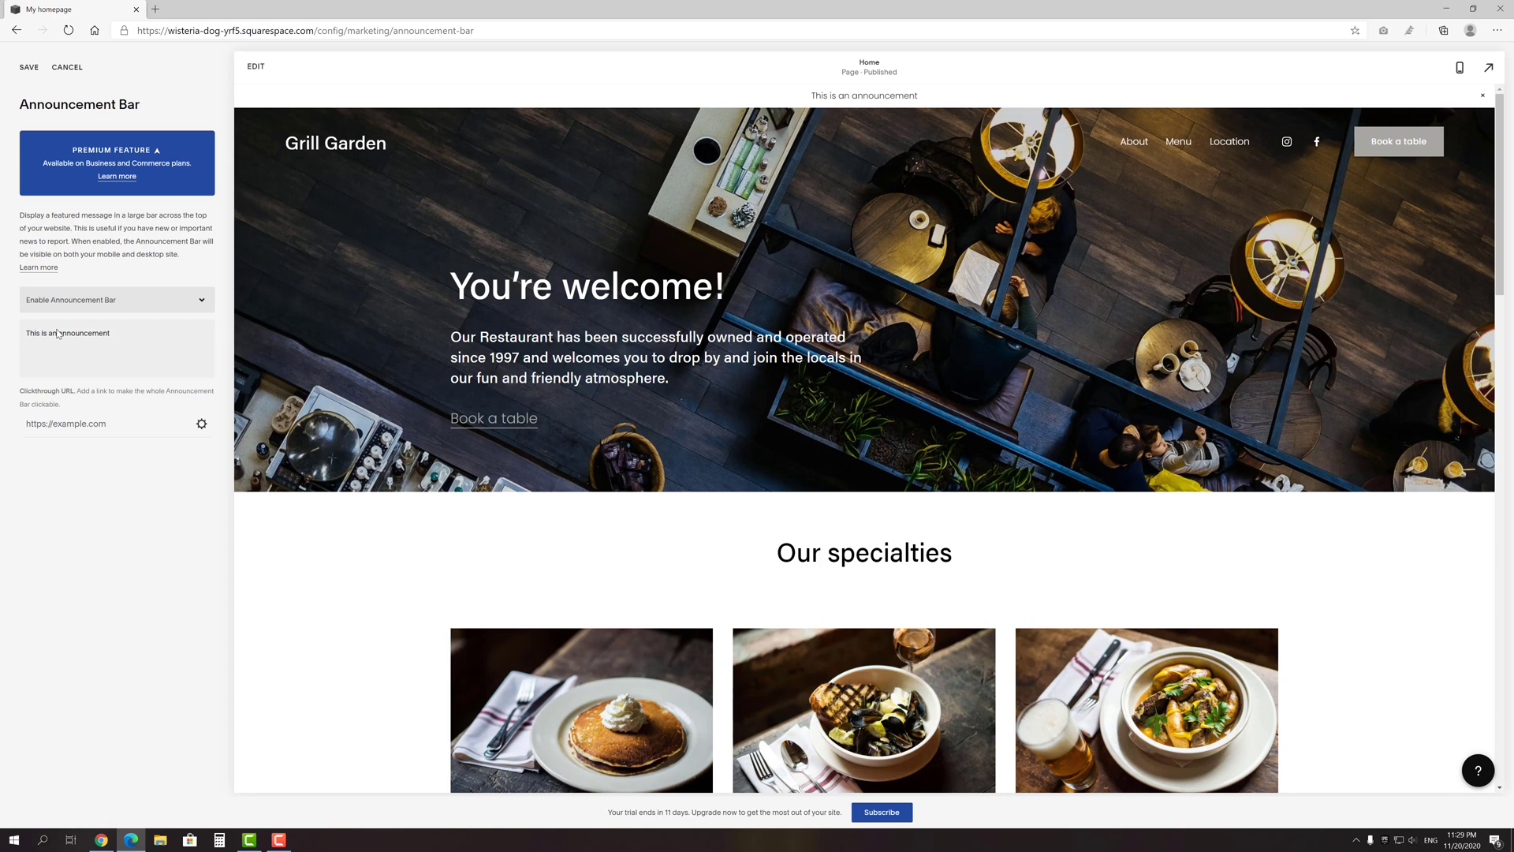
left_click(57, 331)
key("ctrl+a")
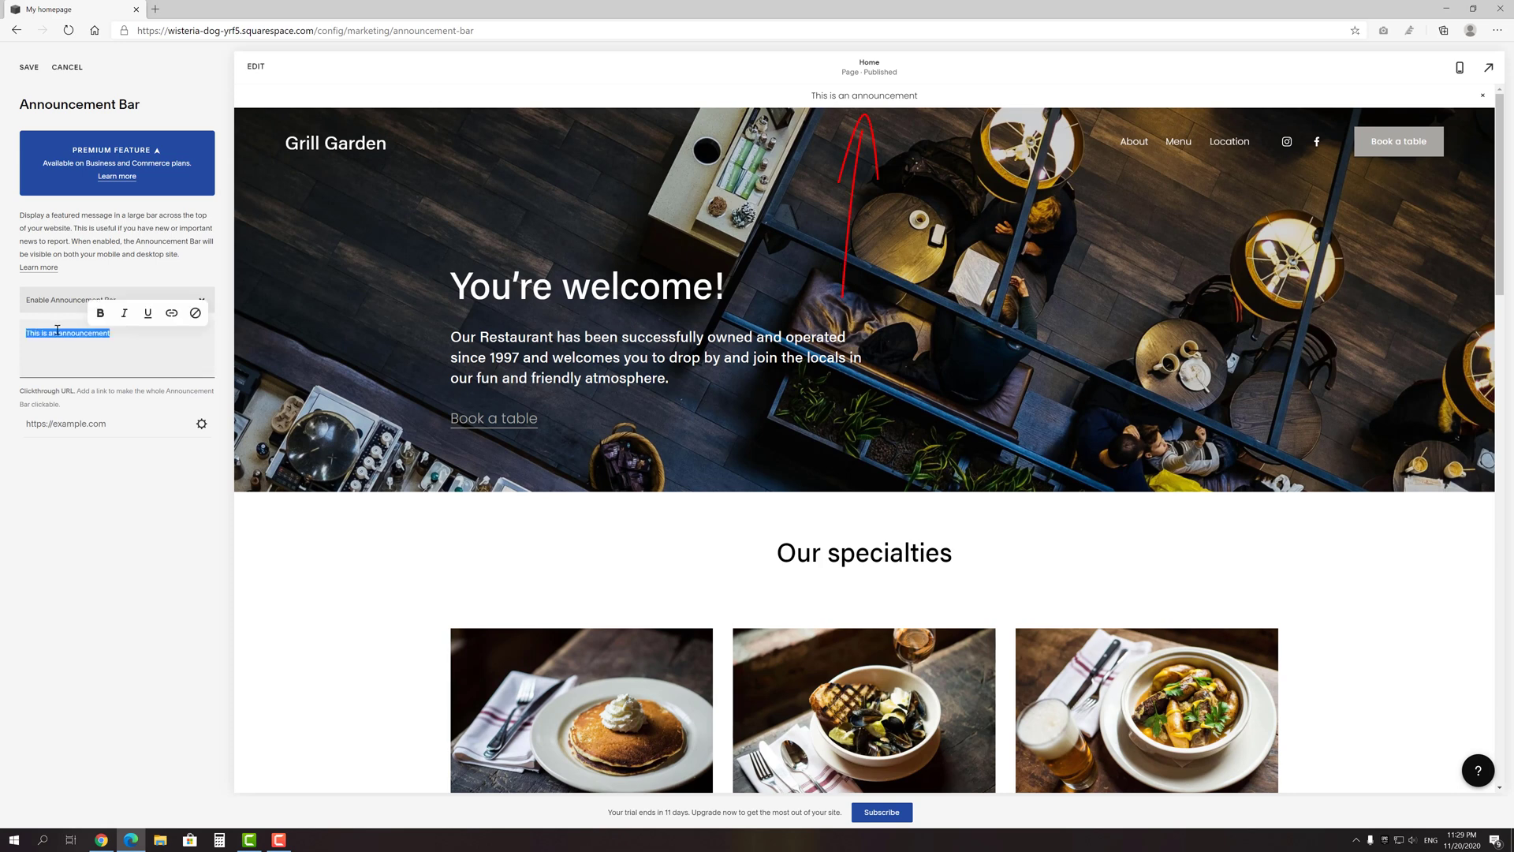
type("Hello!")
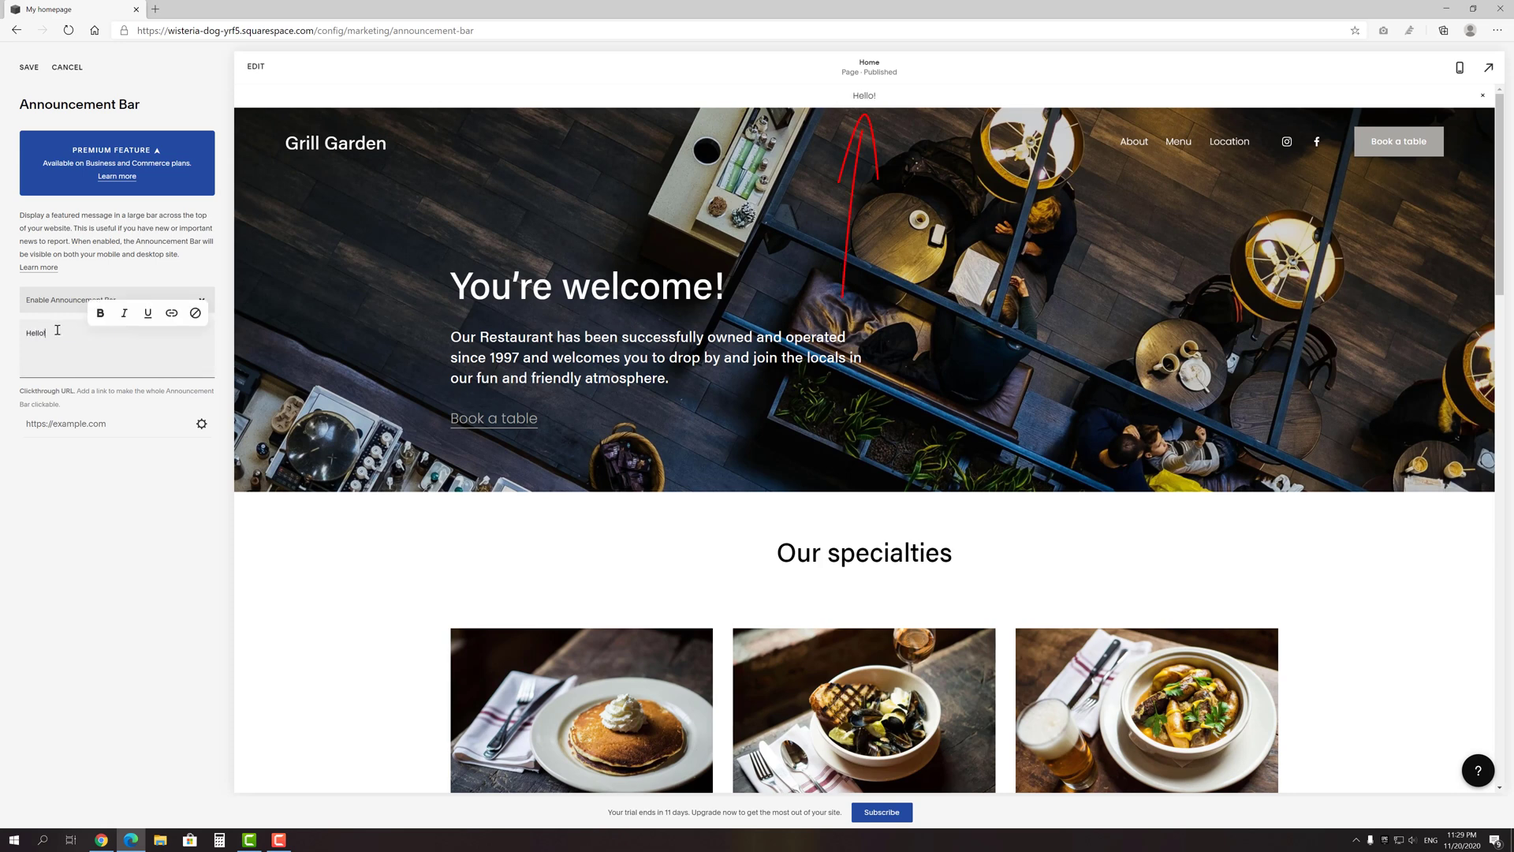
left_click(97, 454)
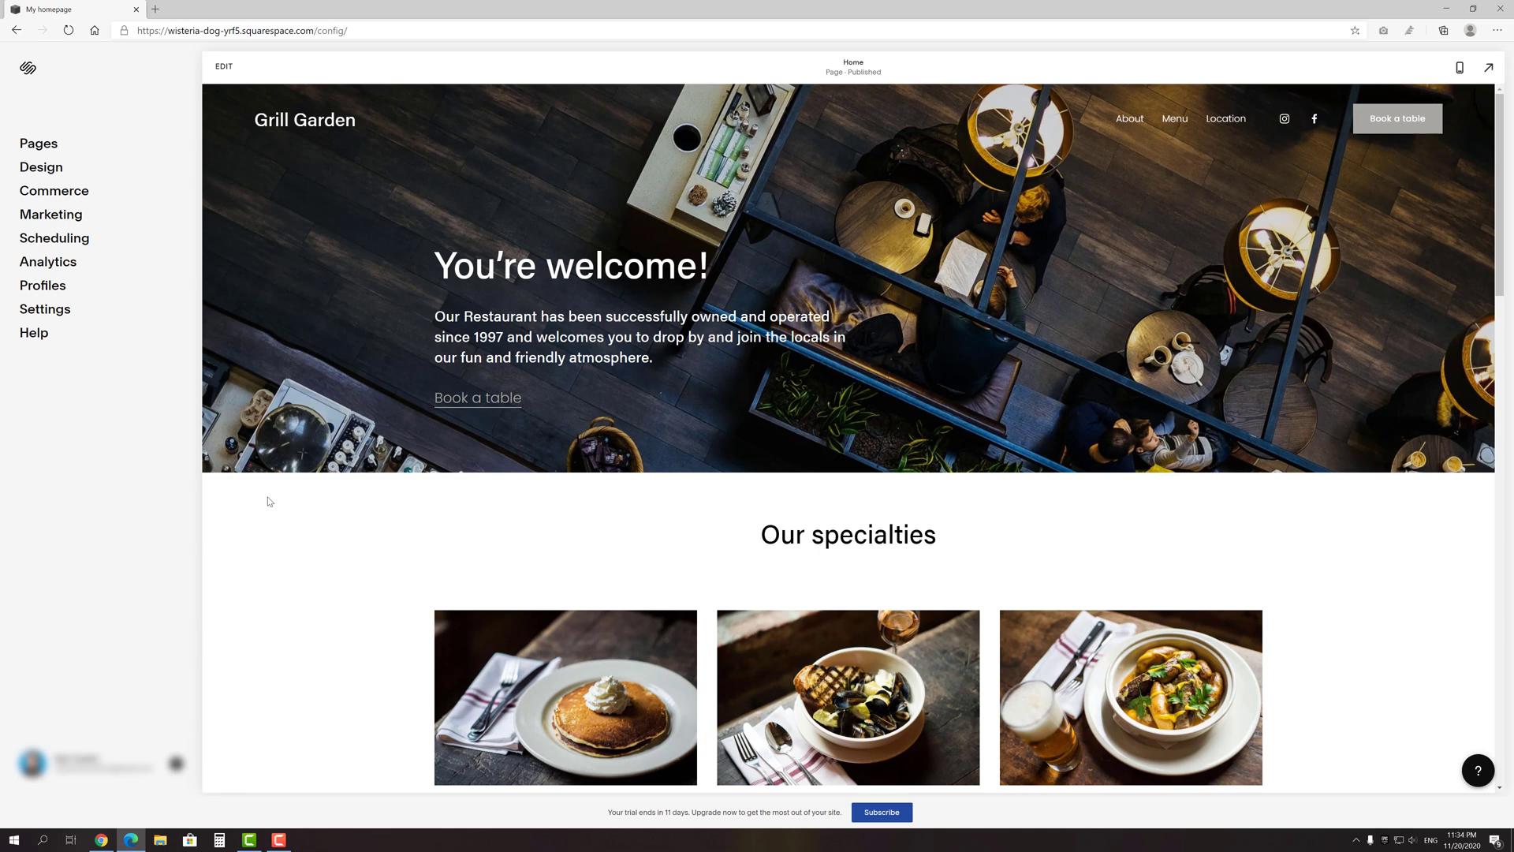
Review the Sales and Traffic Sources reports in Analytics, and return to the main site menu.
left_click(71, 263)
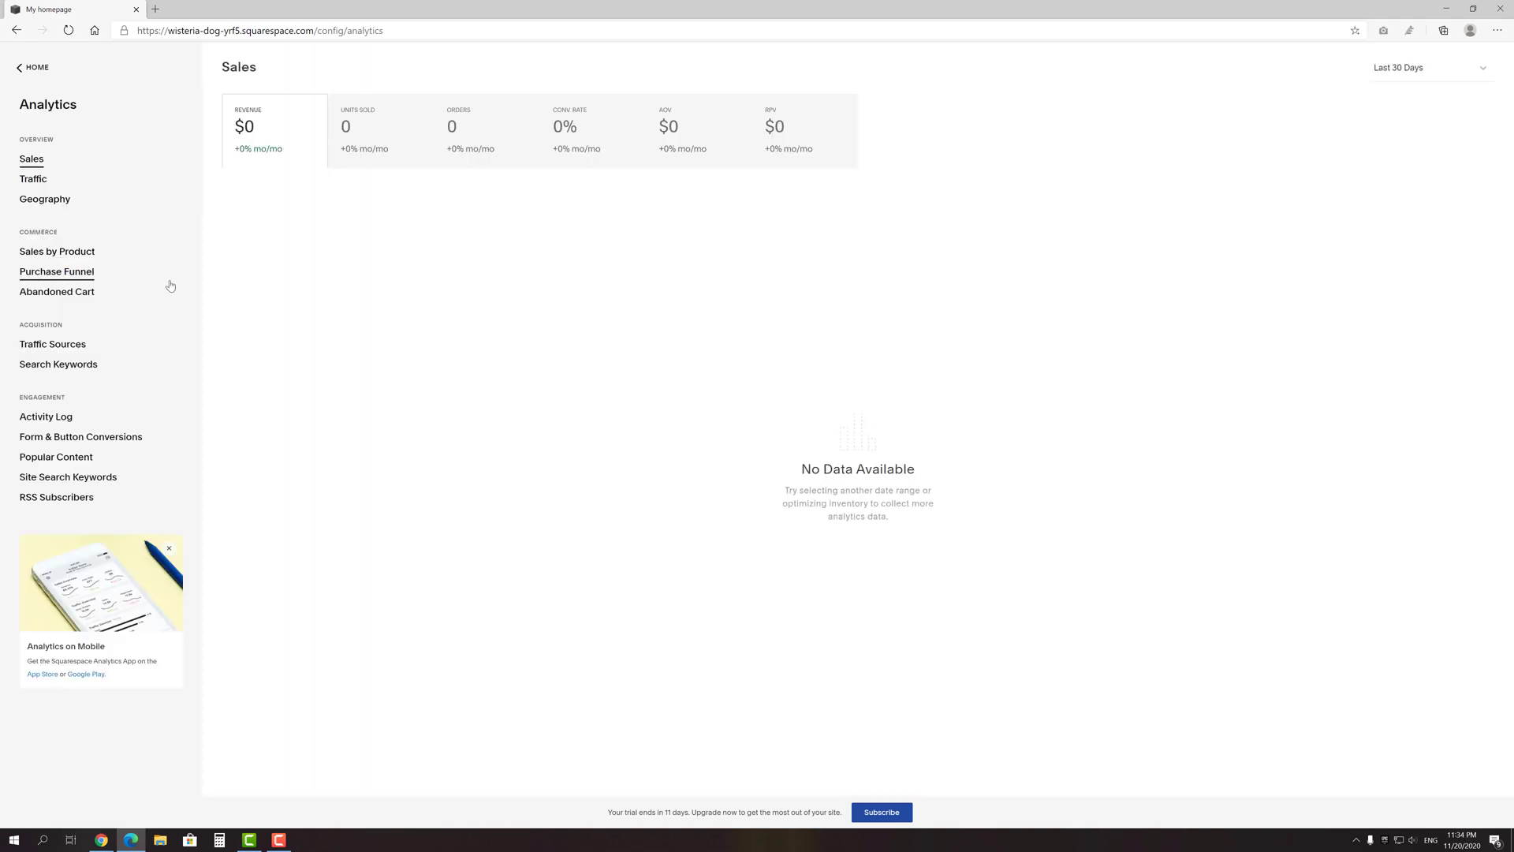
left_click(79, 347)
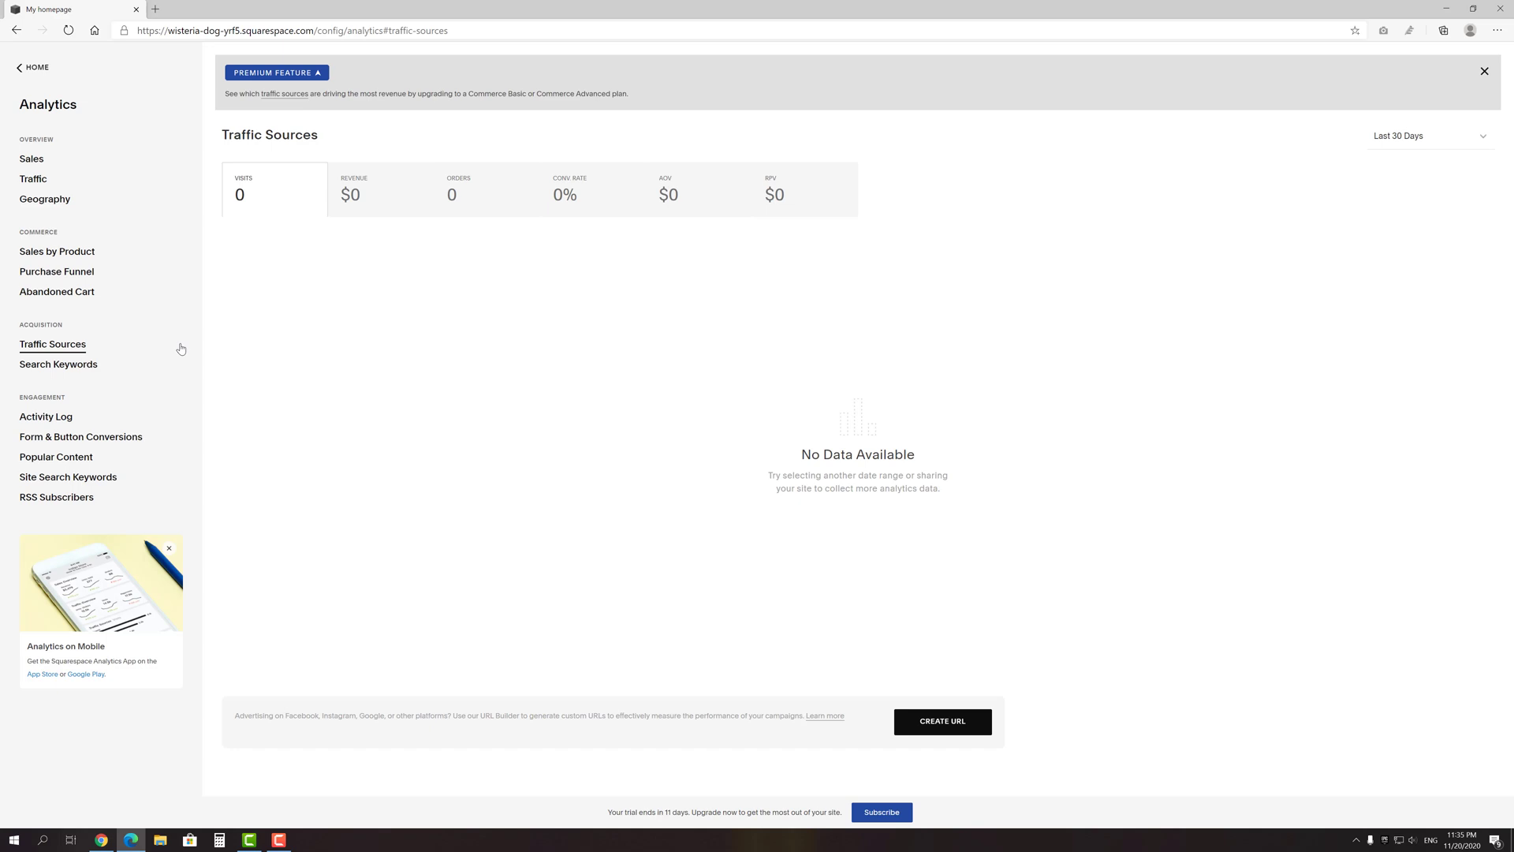
left_click(43, 71)
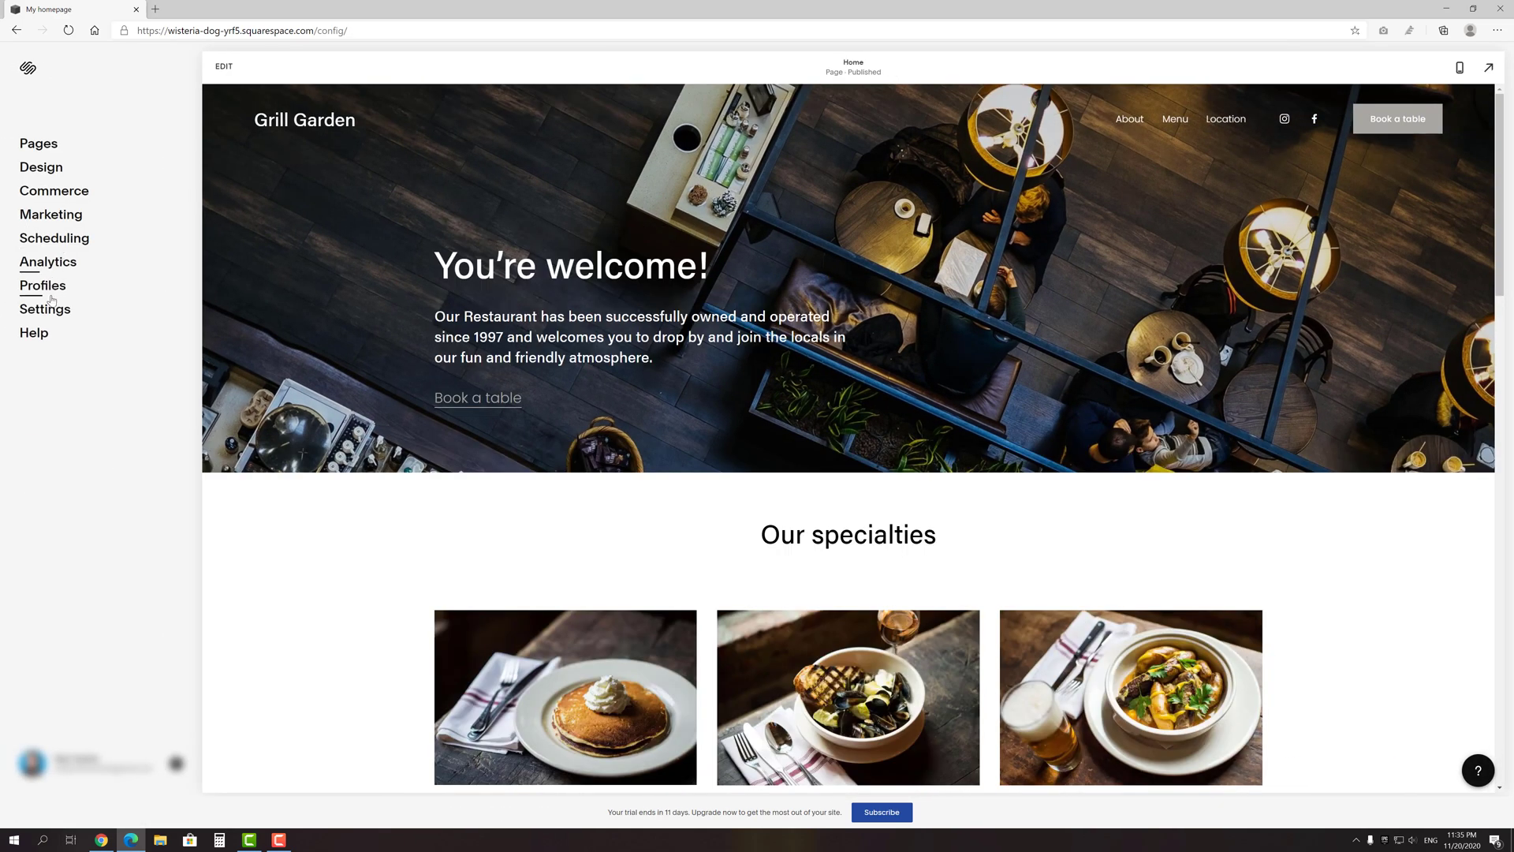
Look over the Advanced site settings and open External API Keys.
left_click(48, 310)
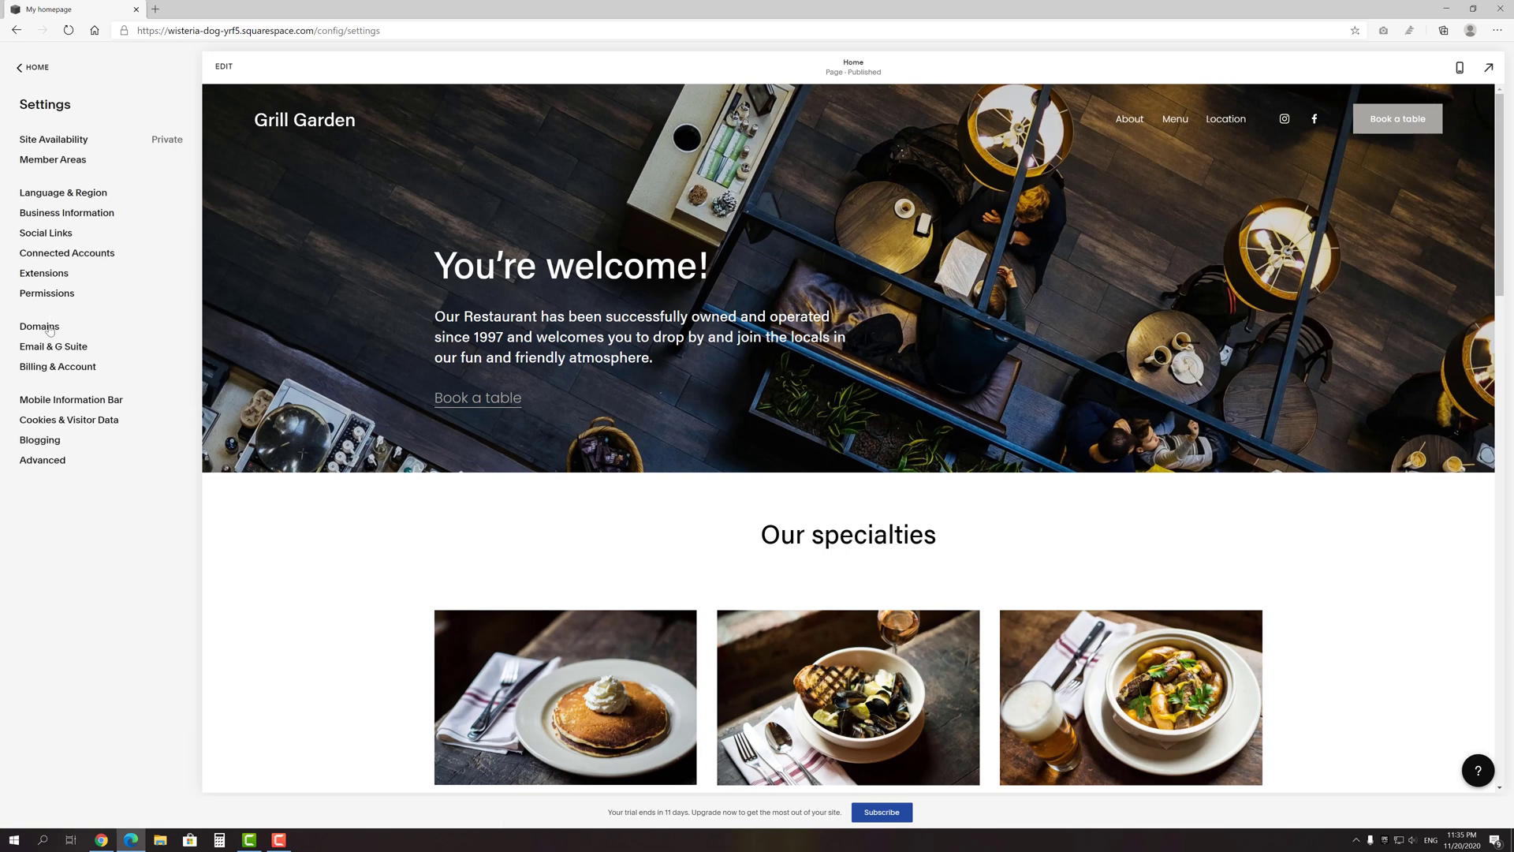
left_click(44, 459)
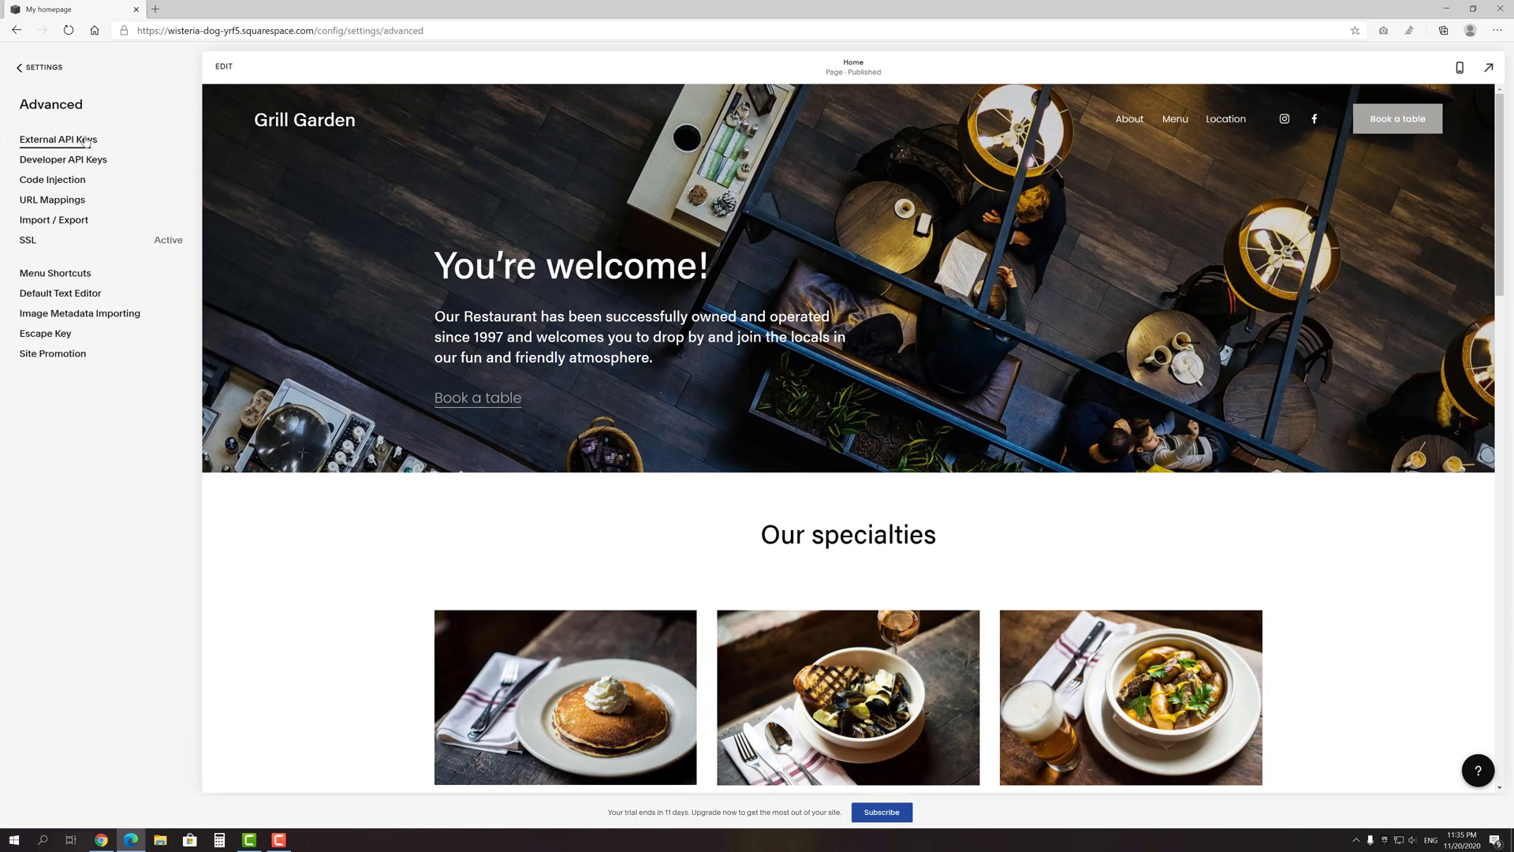
left_click(59, 140)
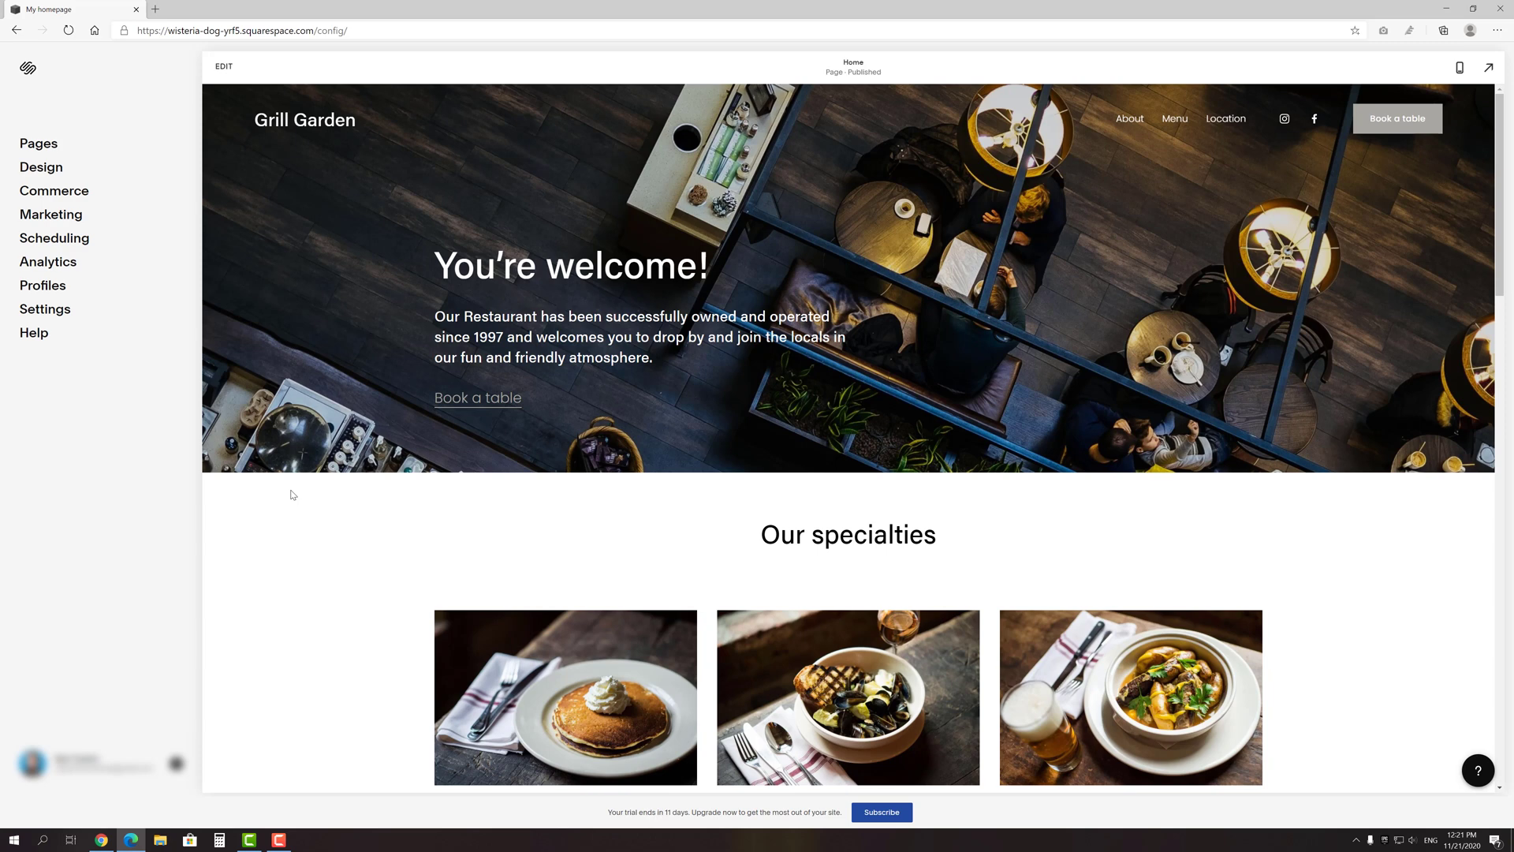
Open the Squarespace Extensions catalogue from the site's Extensions settings and browse the available third-party extensions.
left_click(66, 311)
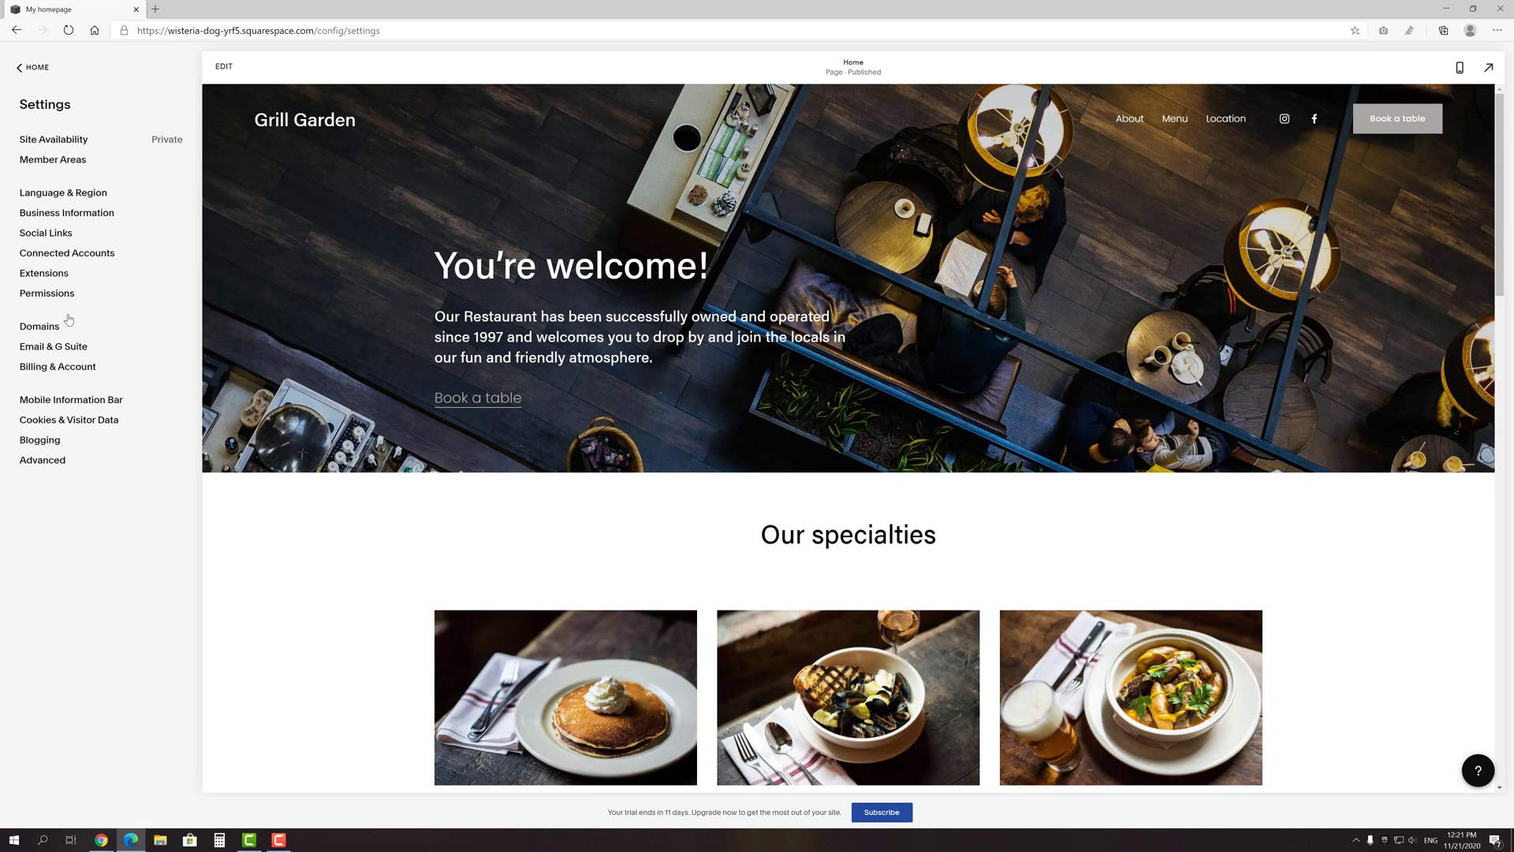
left_click(52, 274)
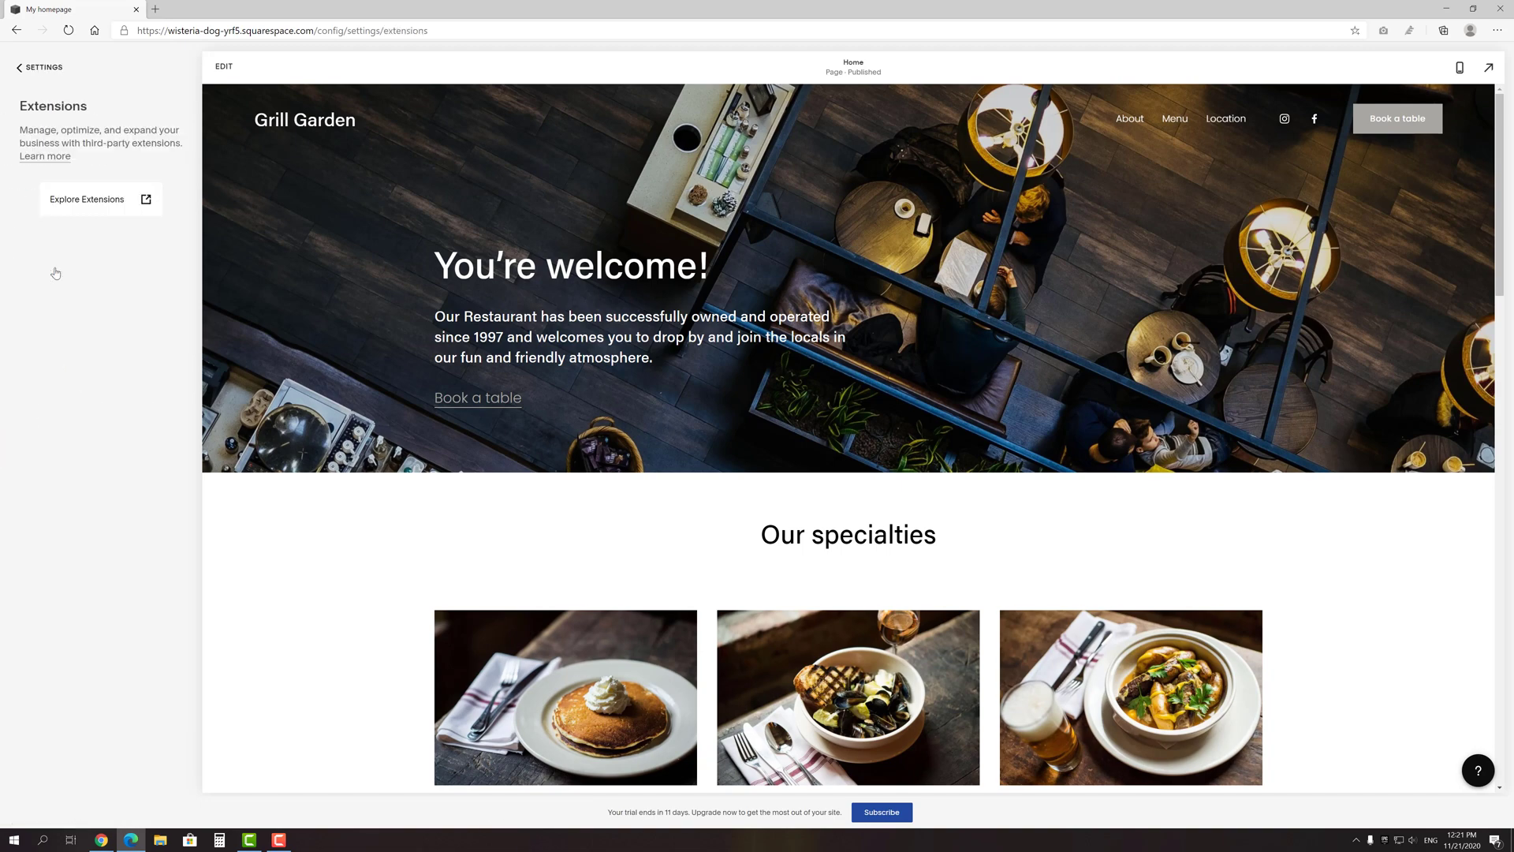
left_click(110, 229)
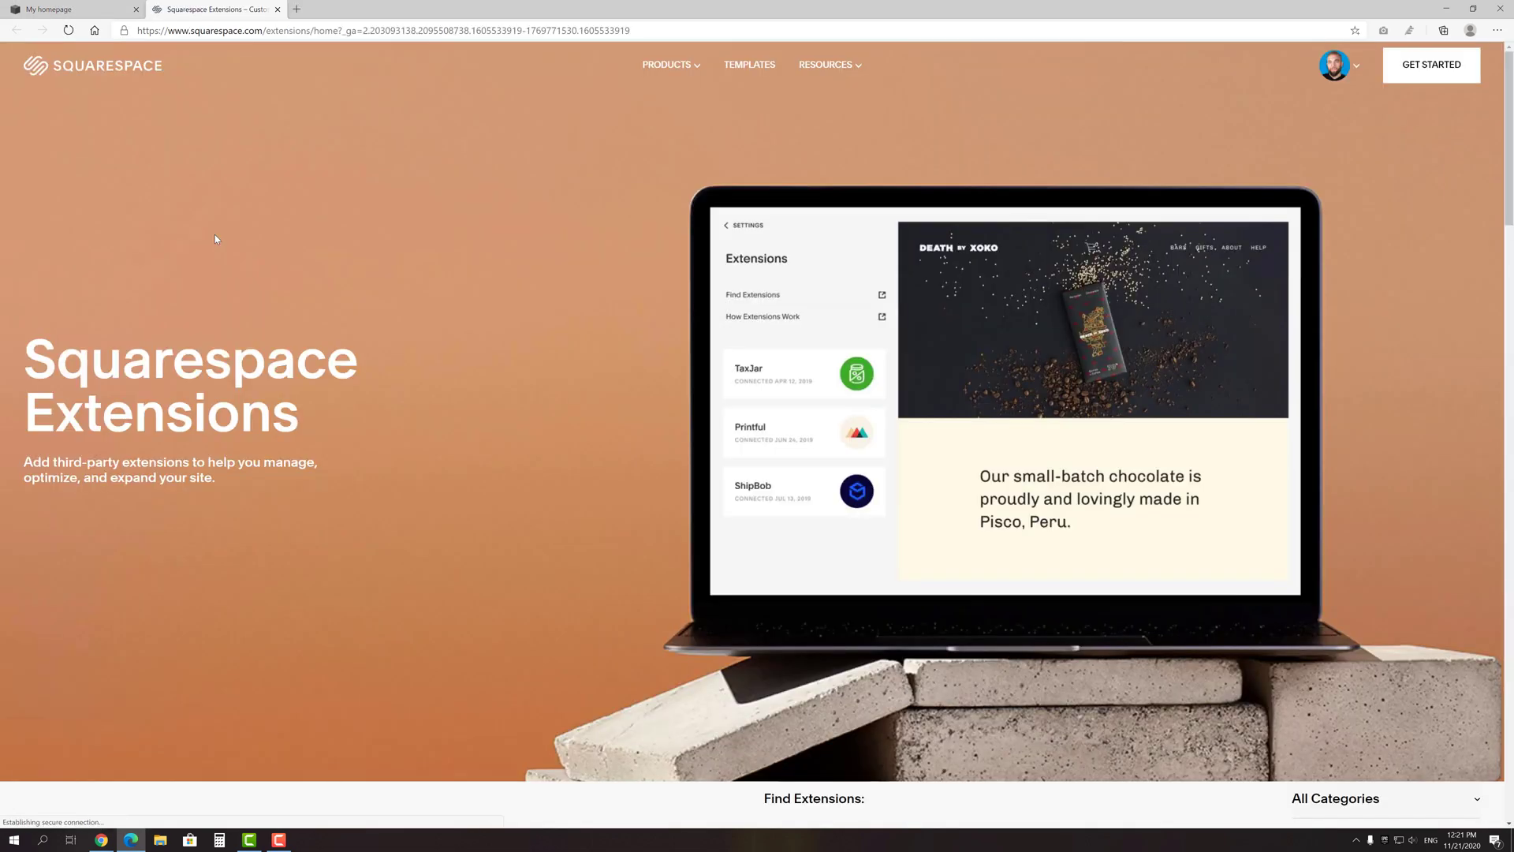
scroll(216, 238, "down", 7)
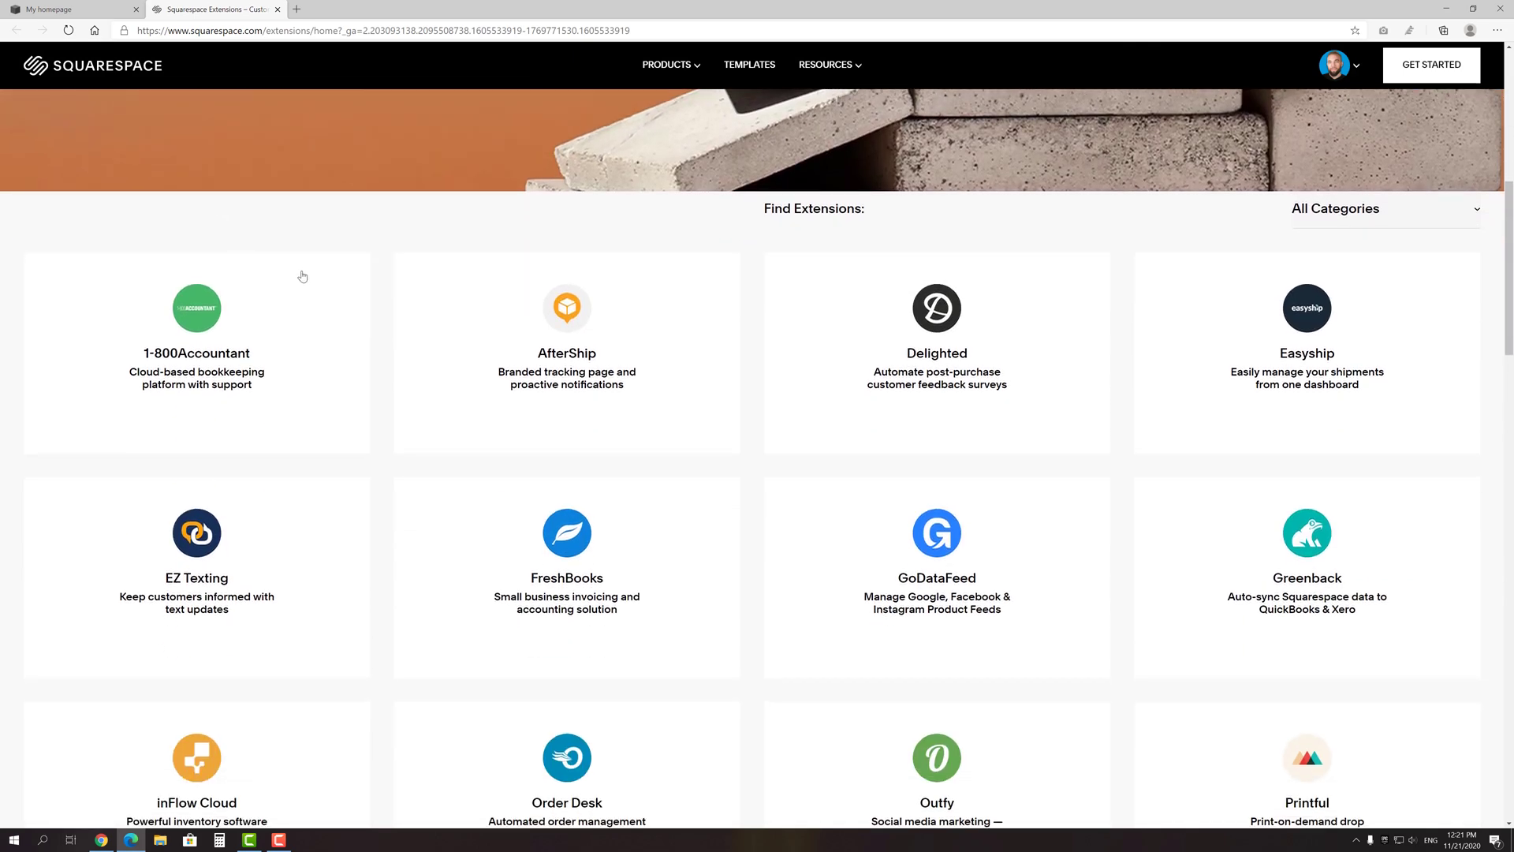
scroll(379, 314, "down", 1)
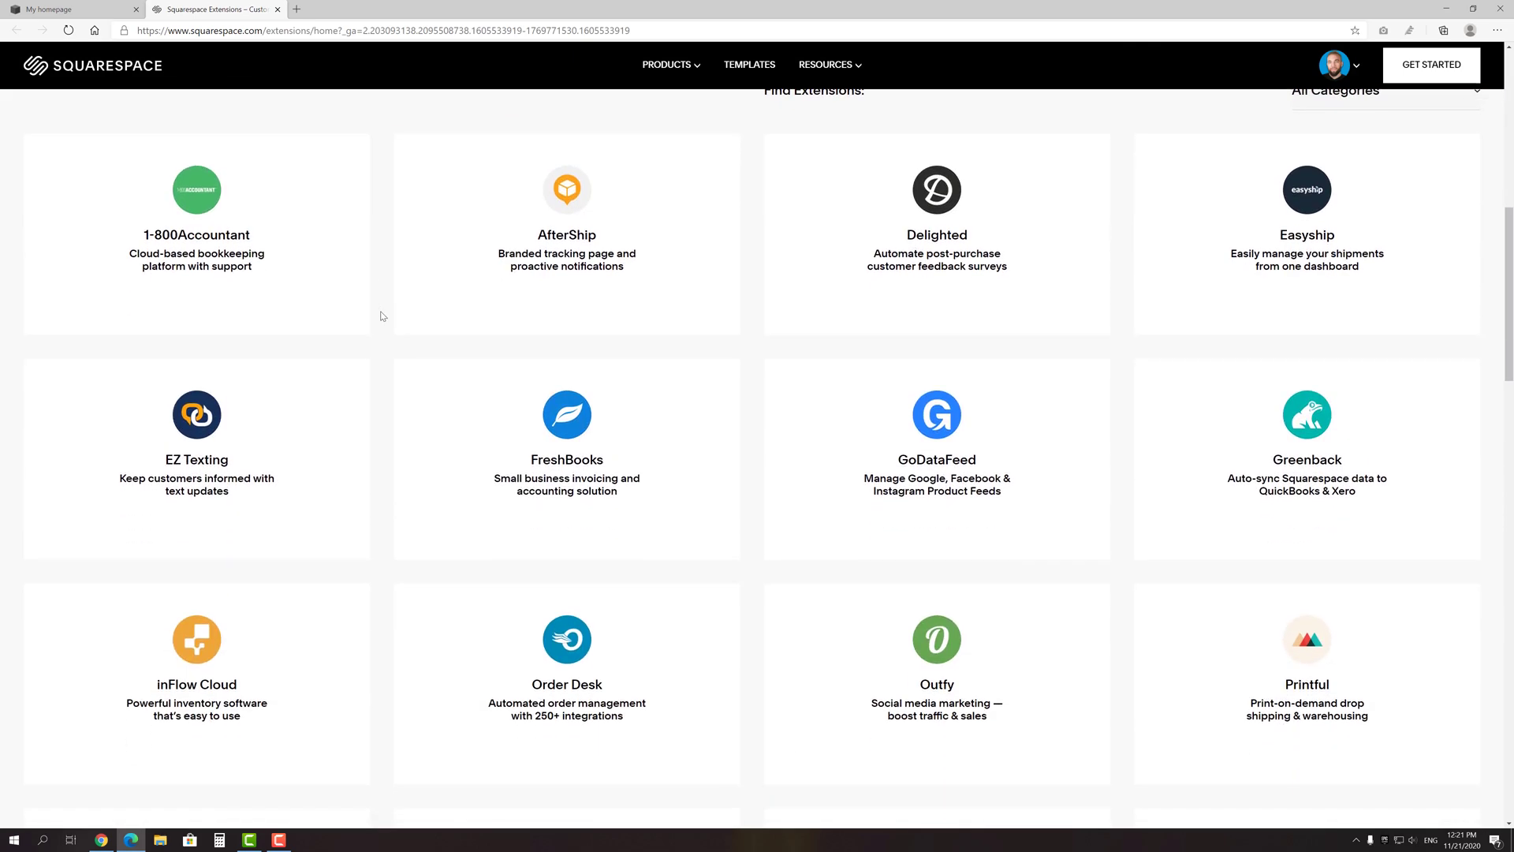
scroll(381, 316, "down", 5)
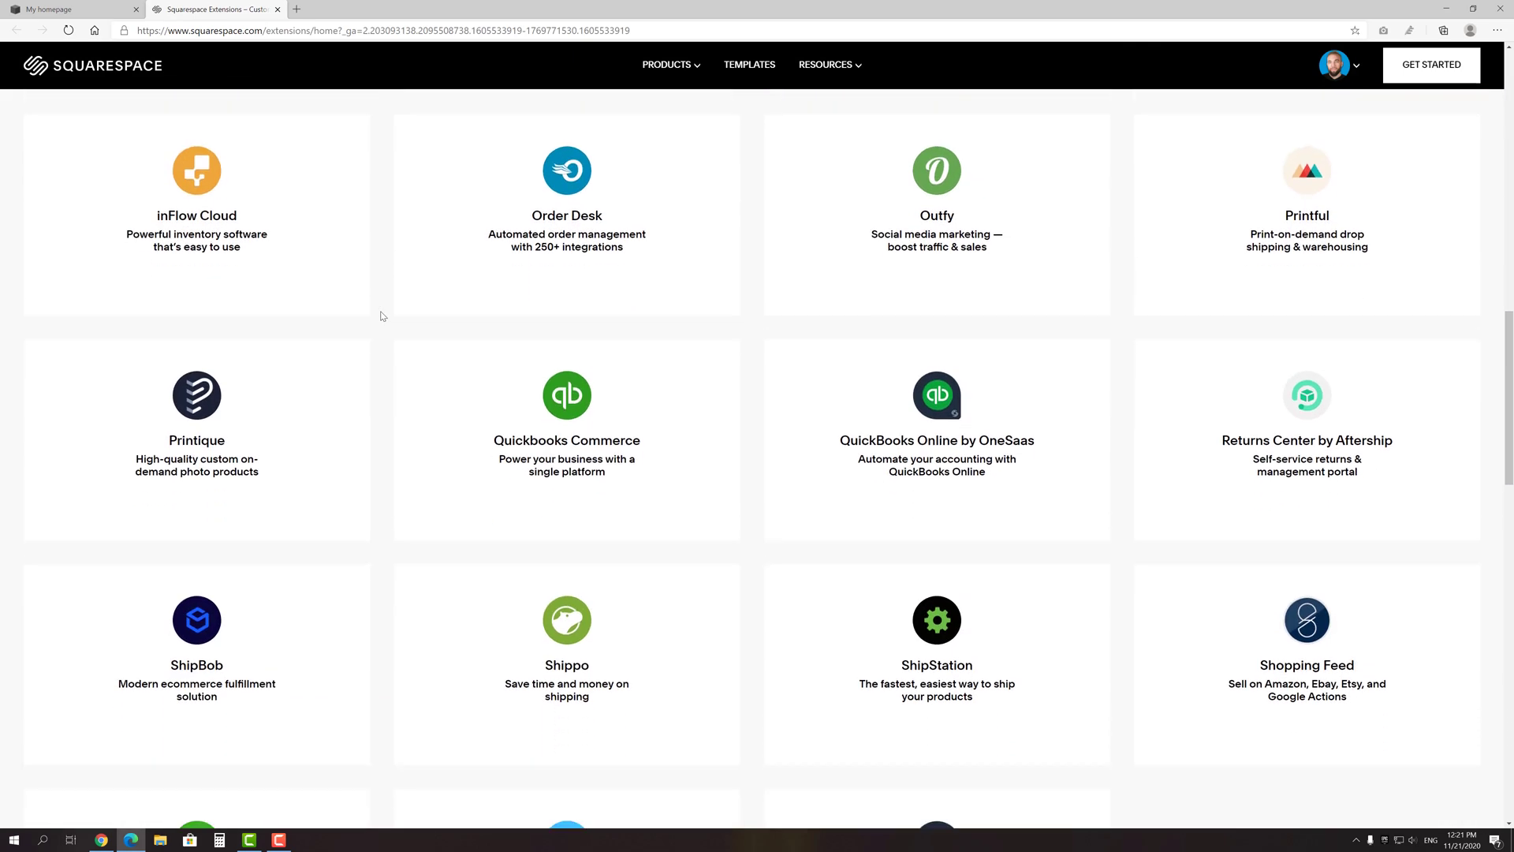
scroll(381, 315, "down", 3)
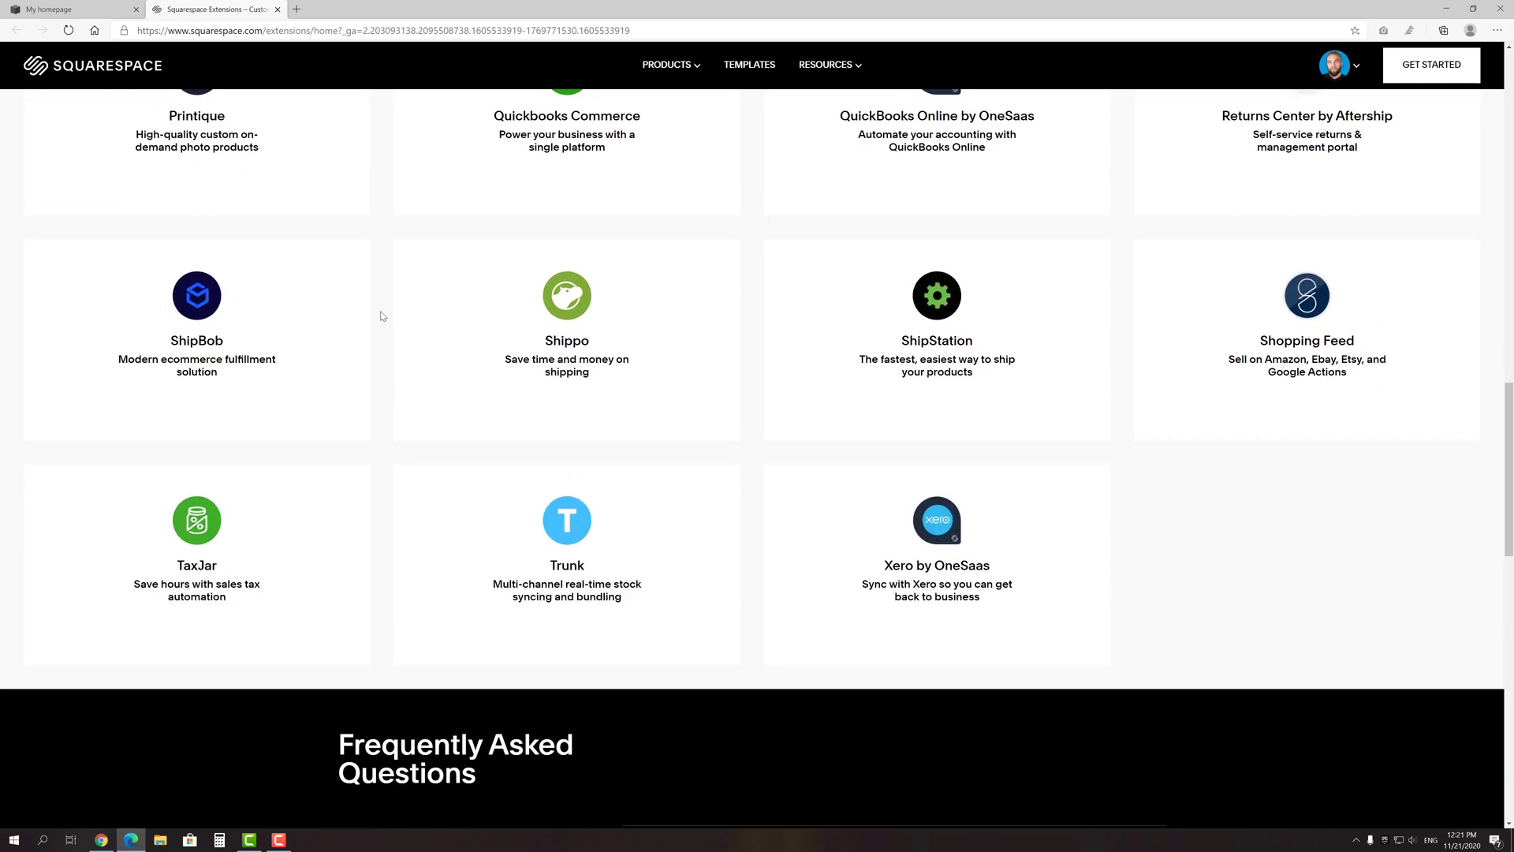
scroll(381, 316, "down", 2)
left_click(423, 291)
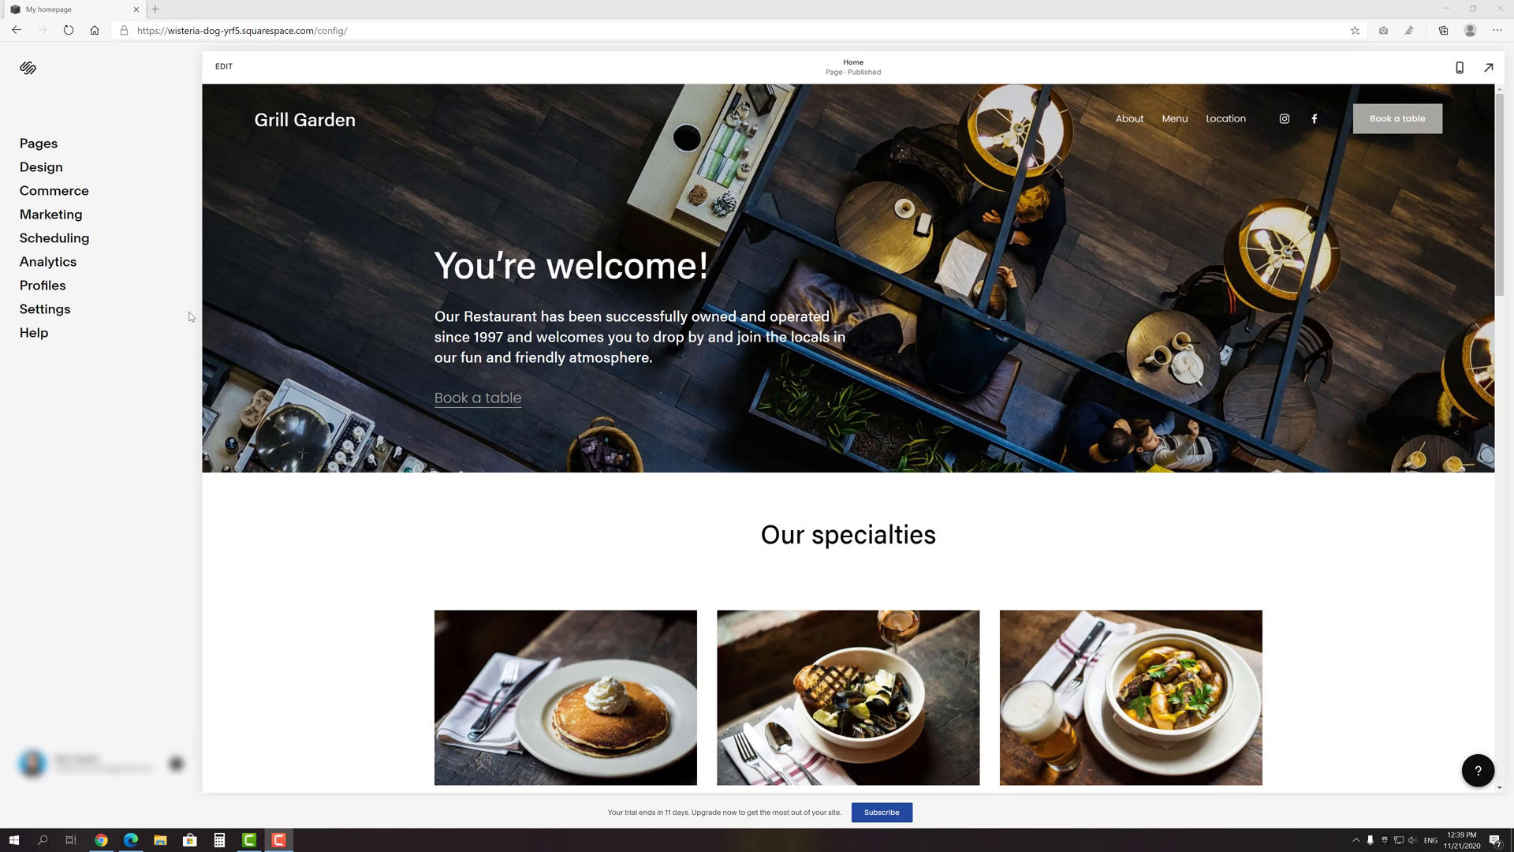
View the Site Availability settings and open the site's Domains settings.
left_click(52, 309)
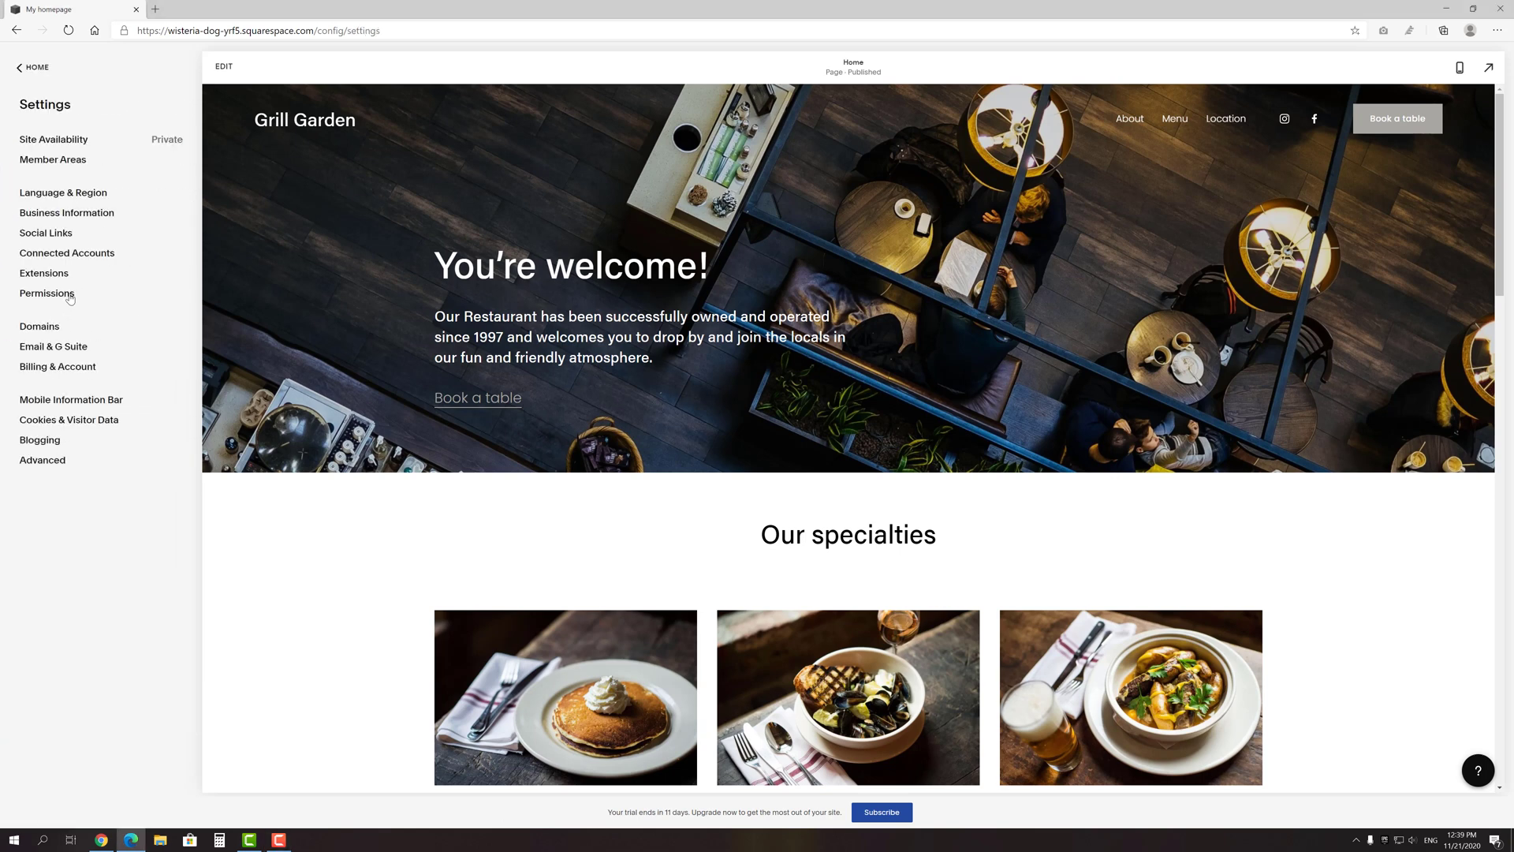
left_click(76, 137)
left_click(58, 327)
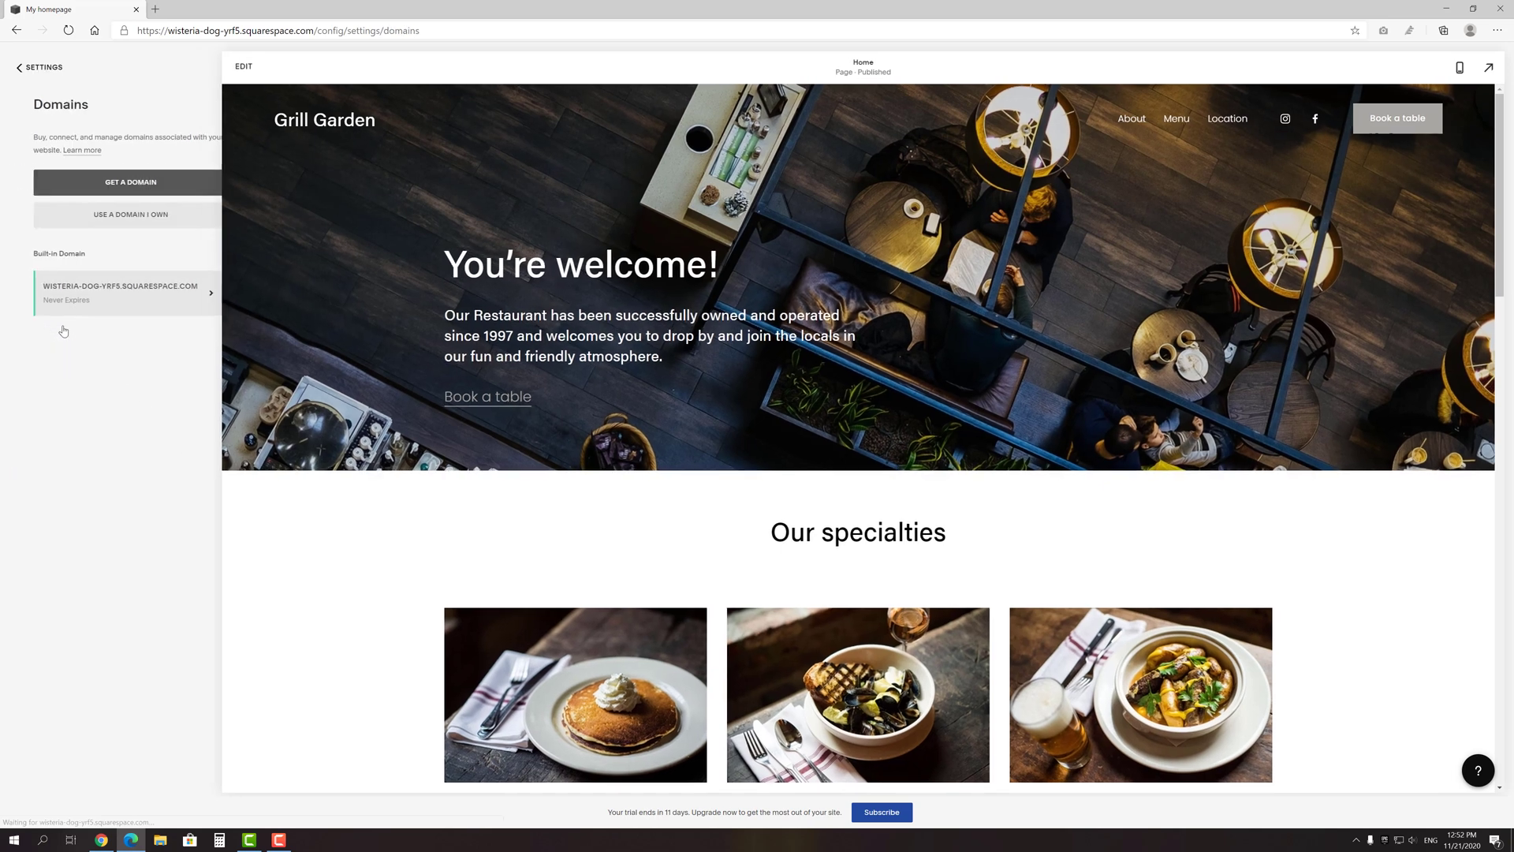